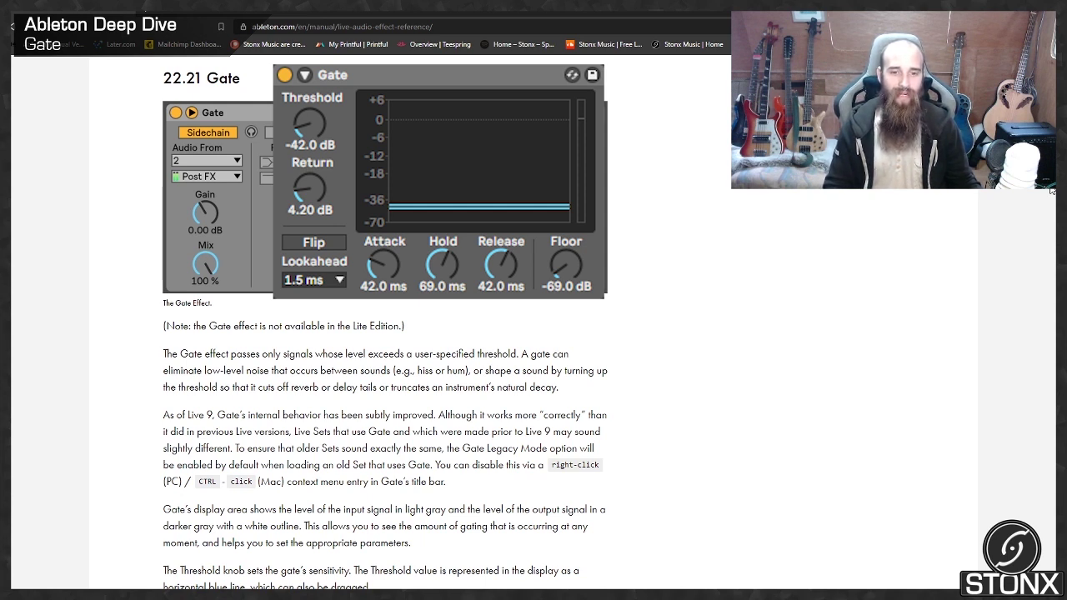
- Read through the Gate section of the Live audio effect reference, from Threshold and Return to the sidechain EQ
{"action": "scroll", "coordinate": [1051, 190], "scroll_direction": "down", "scroll_amount": 2}
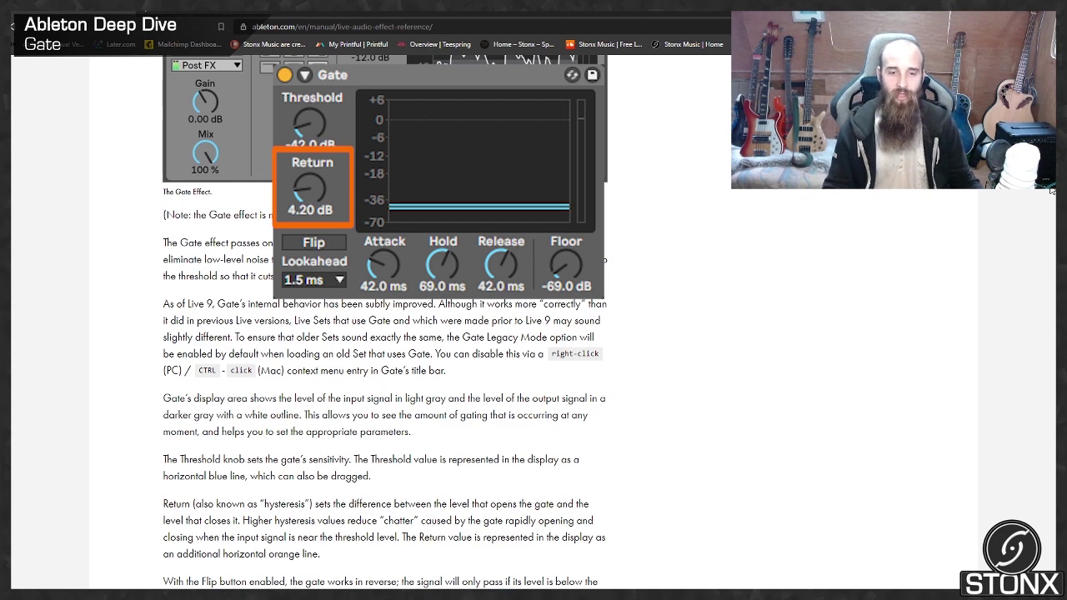
{"action": "scroll", "coordinate": [1052, 190], "scroll_direction": "down", "scroll_amount": 1}
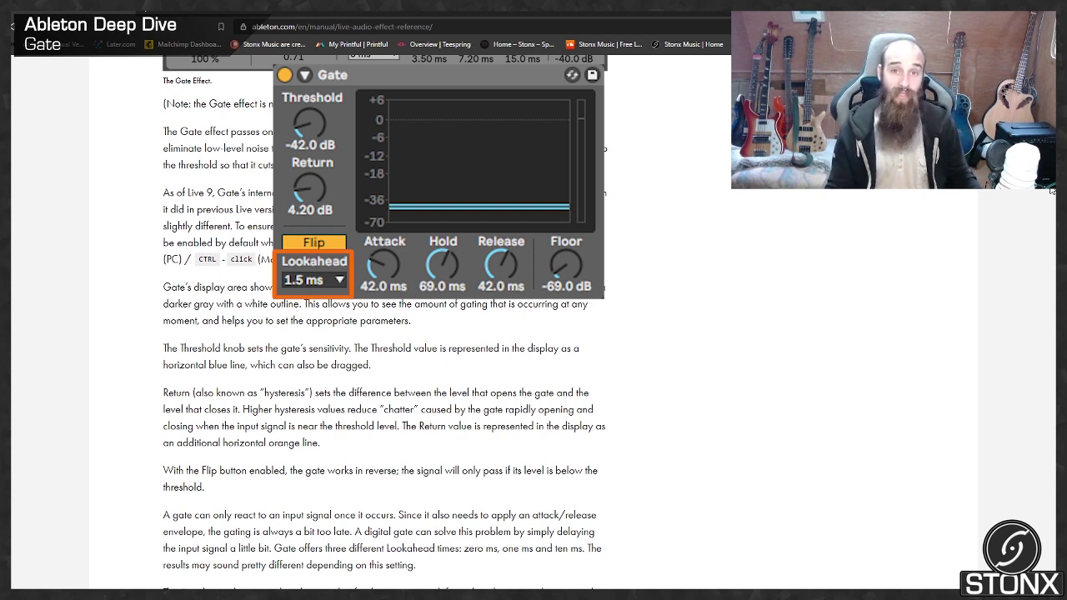
{"action": "scroll", "coordinate": [384, 334], "scroll_direction": "down", "scroll_amount": 2}
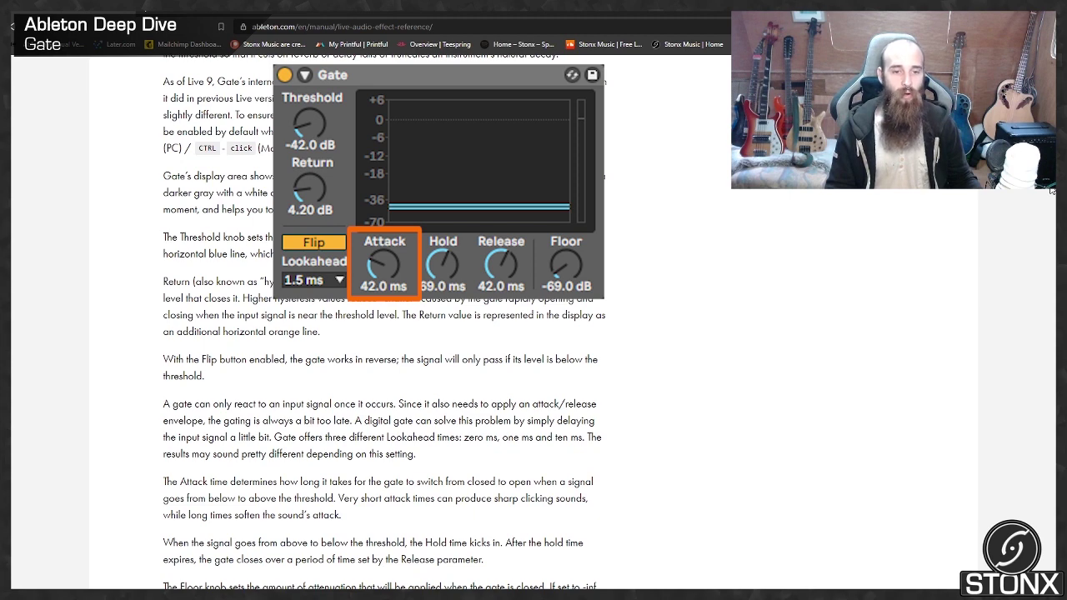
{"action": "scroll", "coordinate": [1051, 191], "scroll_direction": "down", "scroll_amount": 3}
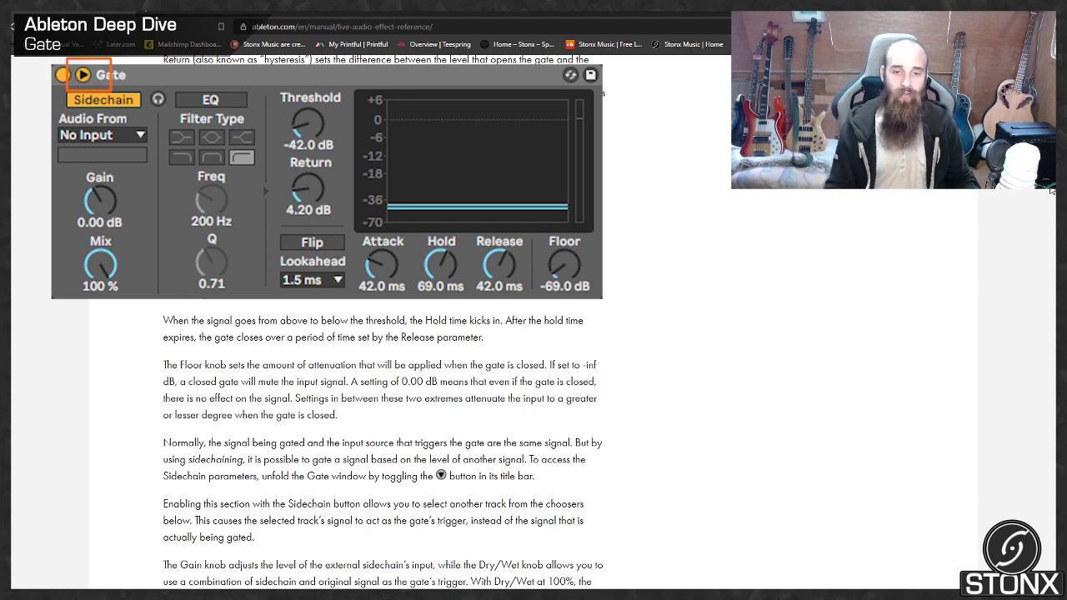
{"action": "scroll", "coordinate": [1050, 191], "scroll_direction": "down", "scroll_amount": 2}
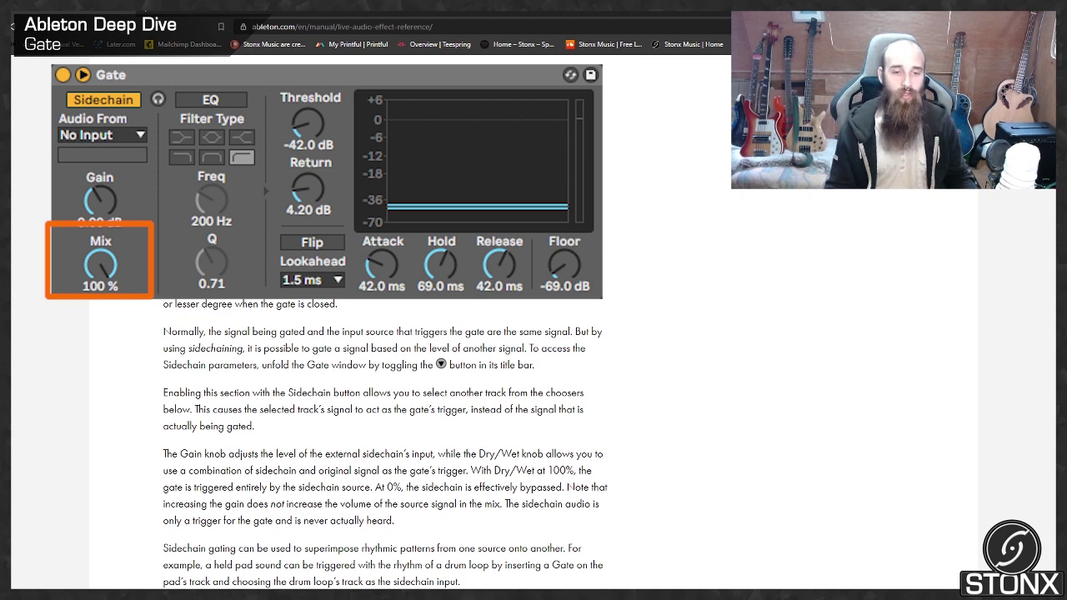
{"action": "scroll", "coordinate": [385, 444], "scroll_direction": "down", "scroll_amount": 2}
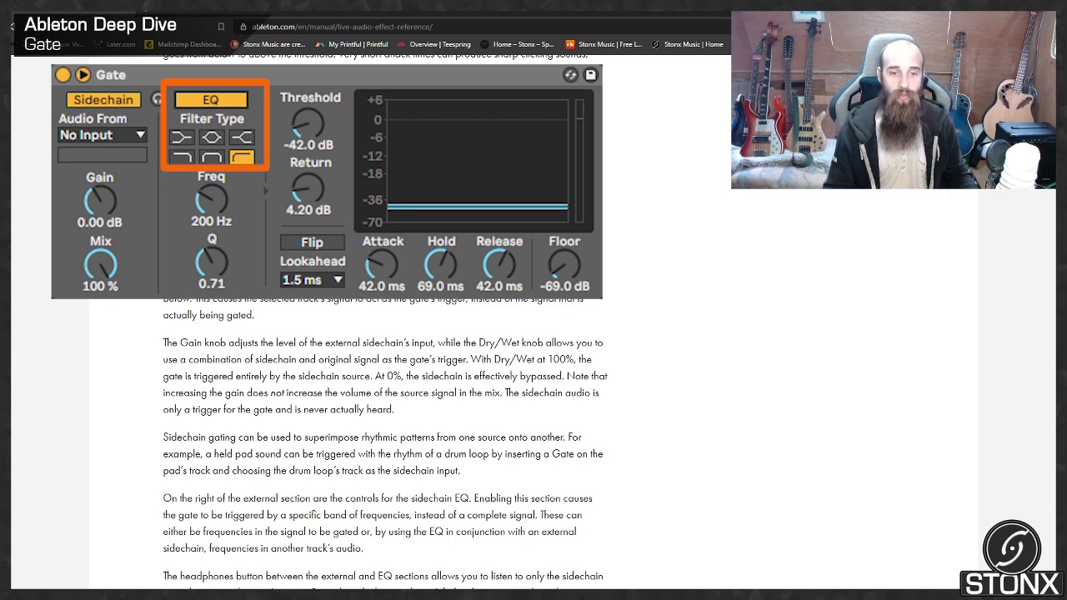
{"action": "scroll", "coordinate": [384, 417], "scroll_direction": "down", "scroll_amount": 1}
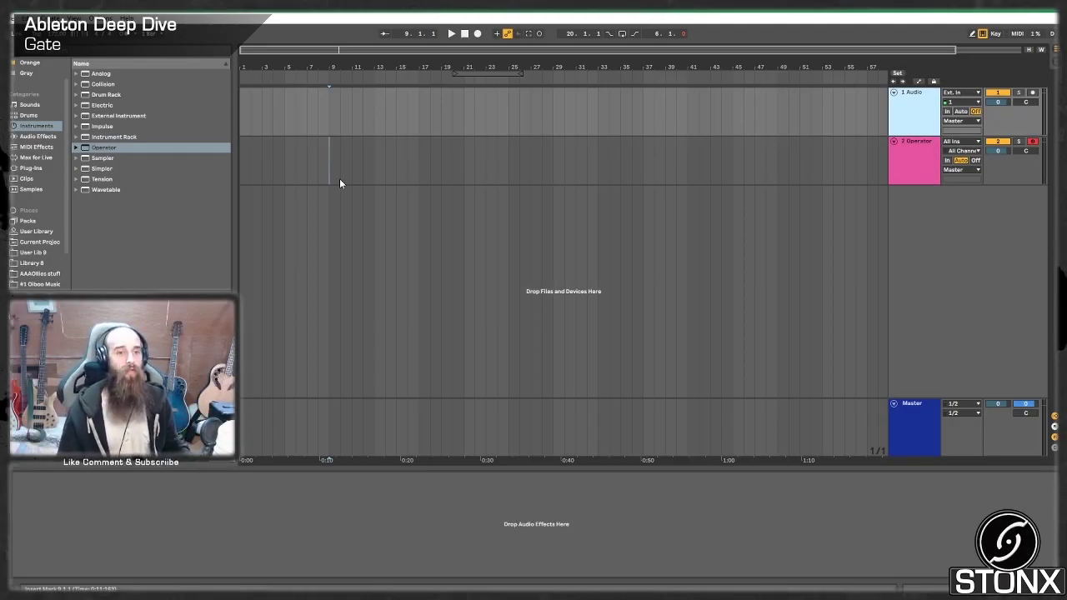
- Switch to Ableton Live and search the personal sound folder under Places for "gate"
{"action": "scroll", "coordinate": [54, 183], "scroll_direction": "down", "scroll_amount": 2}
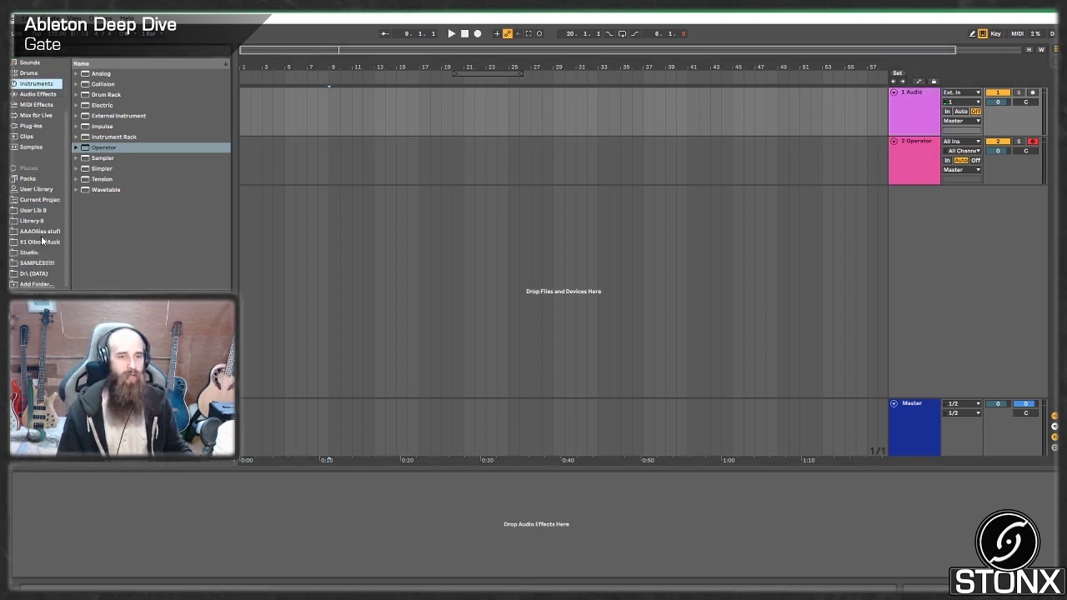
{"action": "left_click", "coordinate": [40, 232]}
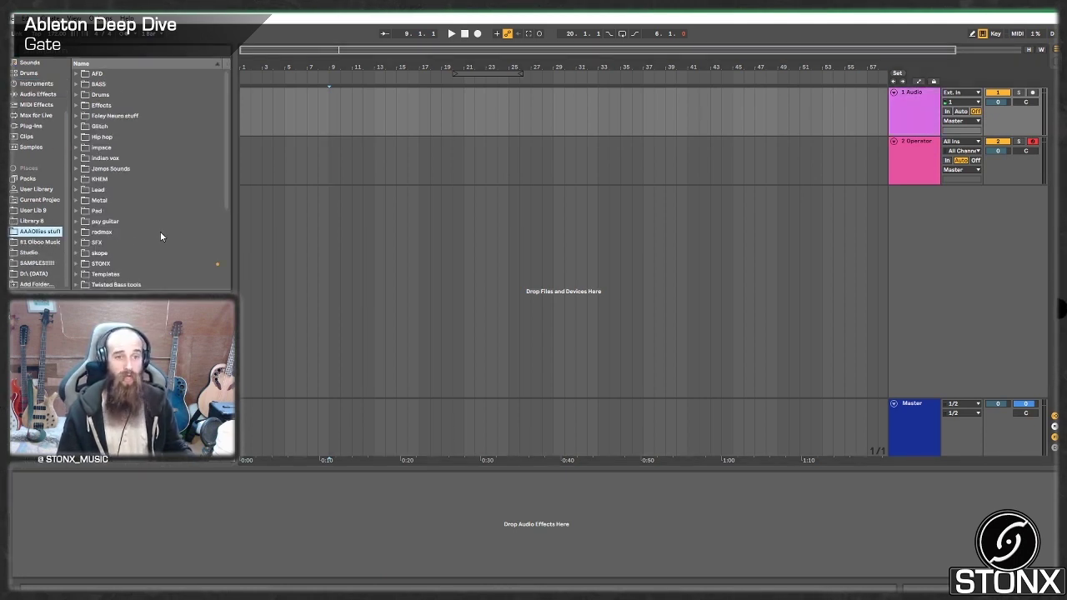
{"action": "left_click", "coordinate": [40, 243]}
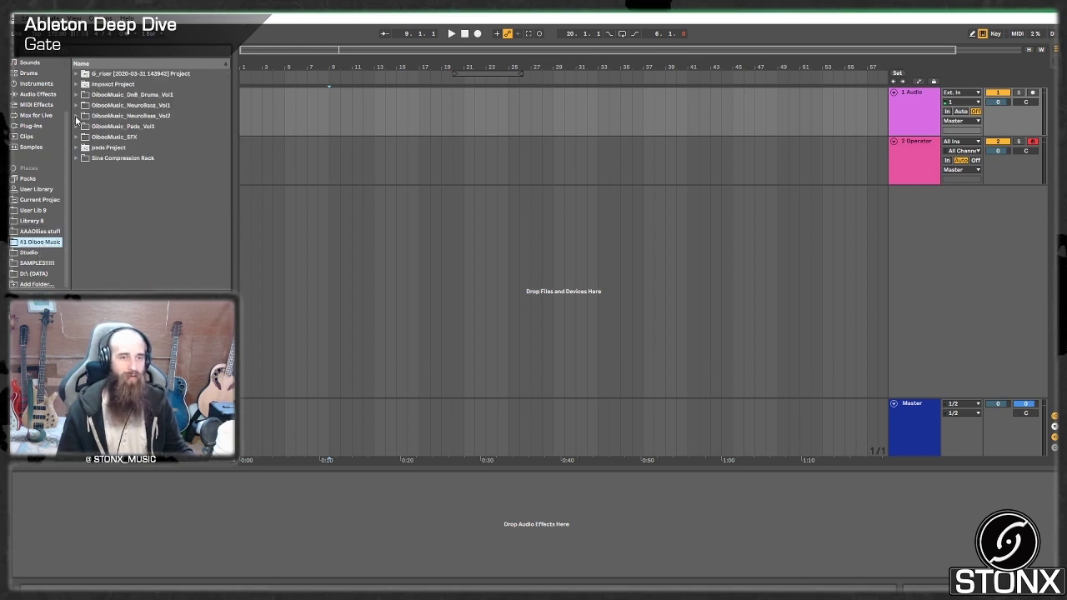
{"action": "left_click", "coordinate": [44, 231]}
{"action": "left_click", "coordinate": [71, 50]}
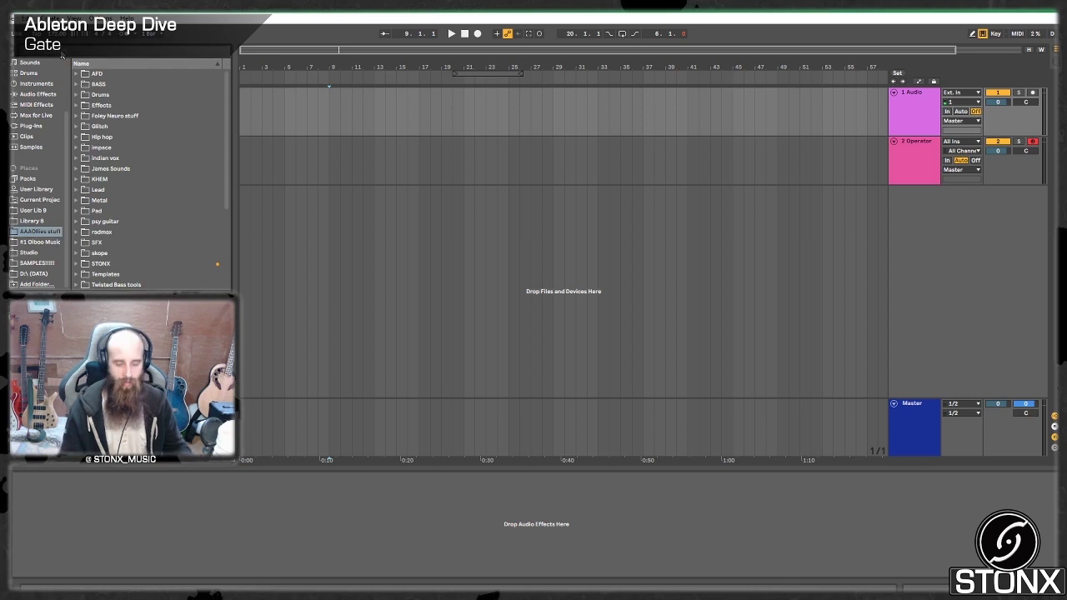
{"action": "type", "text": "gate"}
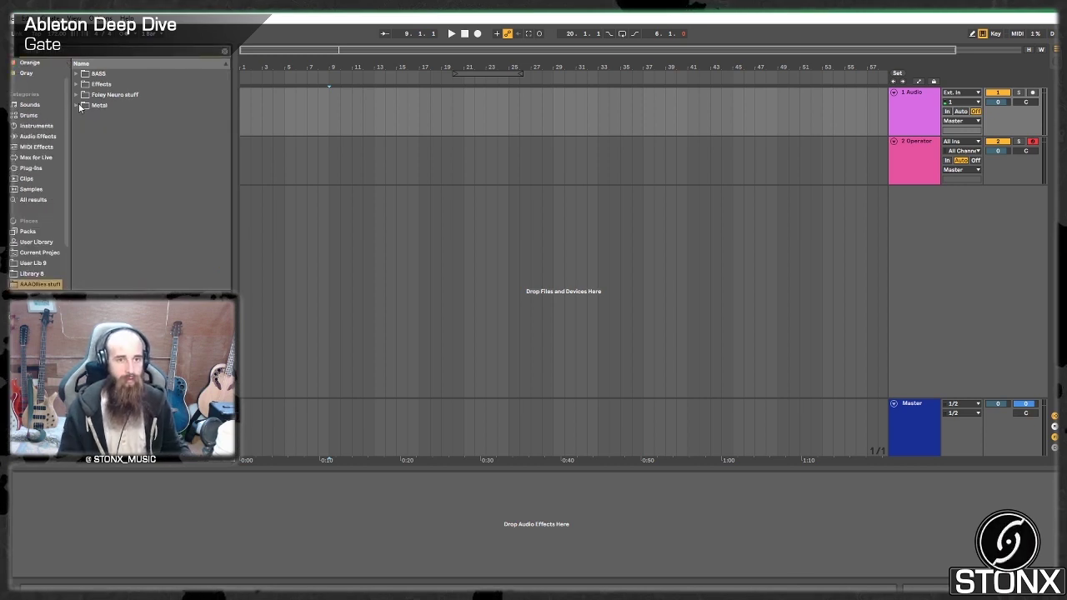
- Load the Barron_metal_drums.adg rack from the Metal folder onto a new track below the Operator track
{"action": "left_click", "coordinate": [76, 105]}
{"action": "left_click", "coordinate": [106, 138]}
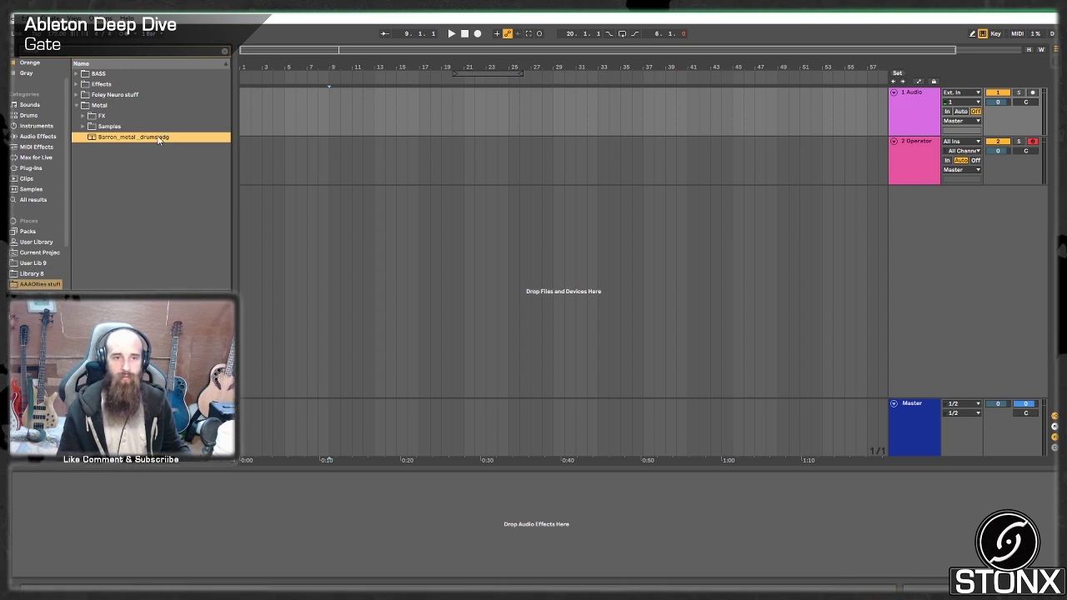
{"action": "left_click_drag", "start_coordinate": [161, 137], "coordinate": [989, 286]}
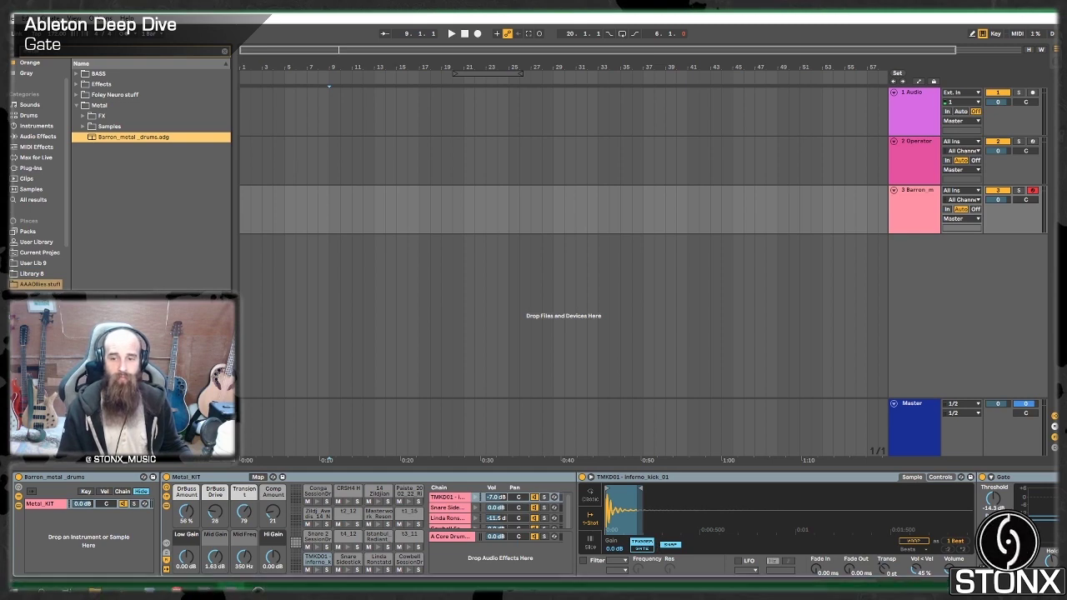
- Audition pads of the Metal_KIT drum rack and show the device chain of the t1_15 tom
{"action": "mouse_move", "coordinate": [964, 589]}
{"action": "left_mouse_down"}
{"action": "mouse_move", "coordinate": [1010, 589]}
{"action": "mouse_move", "coordinate": [958, 589]}
{"action": "left_mouse_up"}
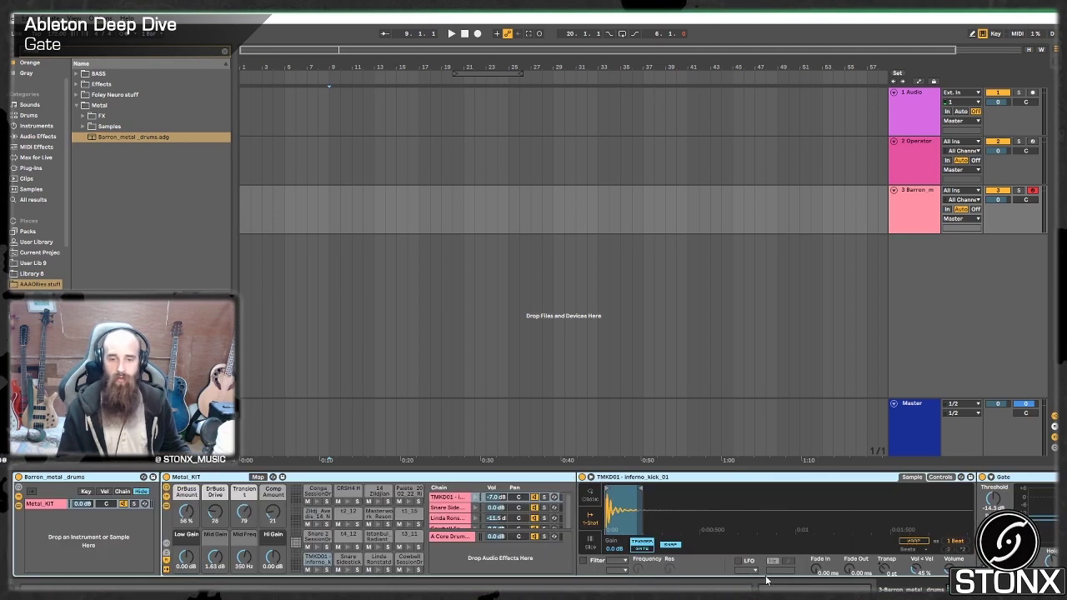
{"action": "left_click", "coordinate": [344, 526]}
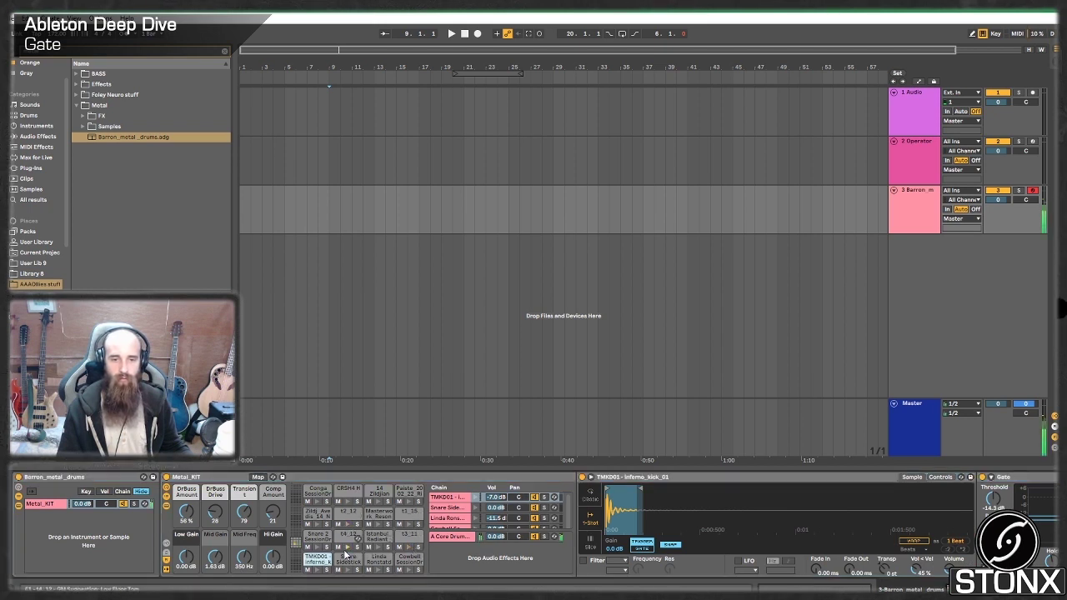
{"action": "left_click", "coordinate": [411, 514]}
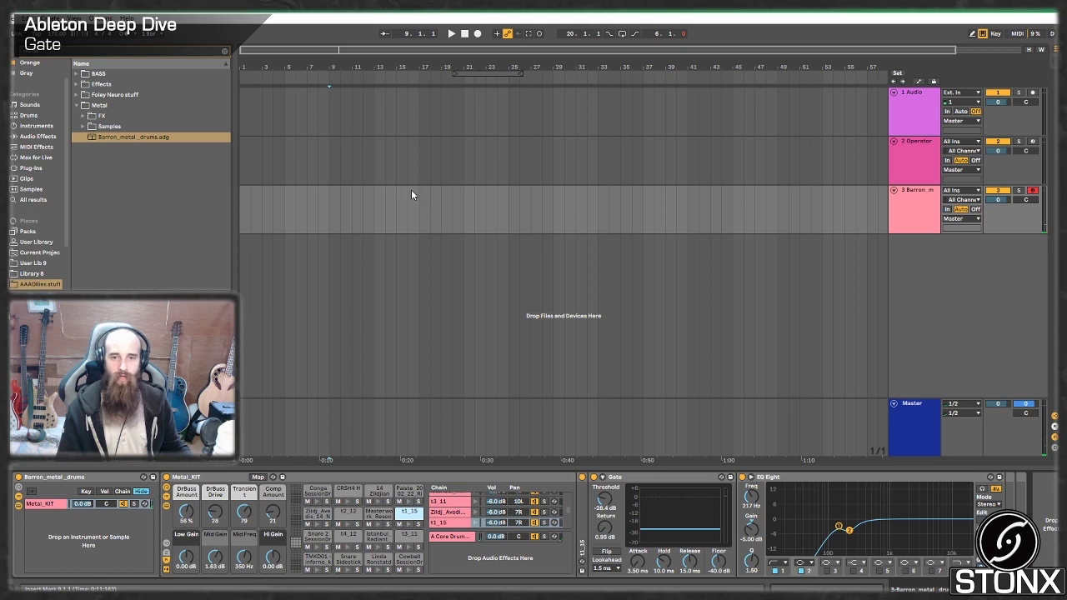
- Create a looping five-bar MIDI clip at bar 21 on the drum track with repeating hits of the four toms t1_15, t2_12, t3_11 and t4_12
{"action": "left_click_drag", "start_coordinate": [464, 200], "coordinate": [516, 205]}
{"action": "key", "text": "ctrl+m"}
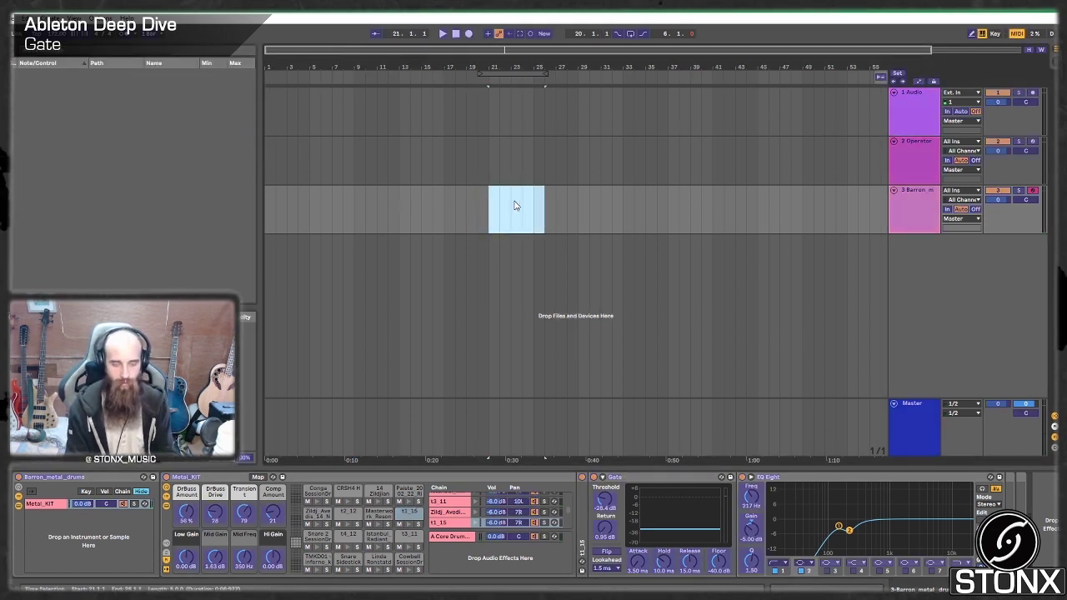
{"action": "key", "text": "ctrl+m"}
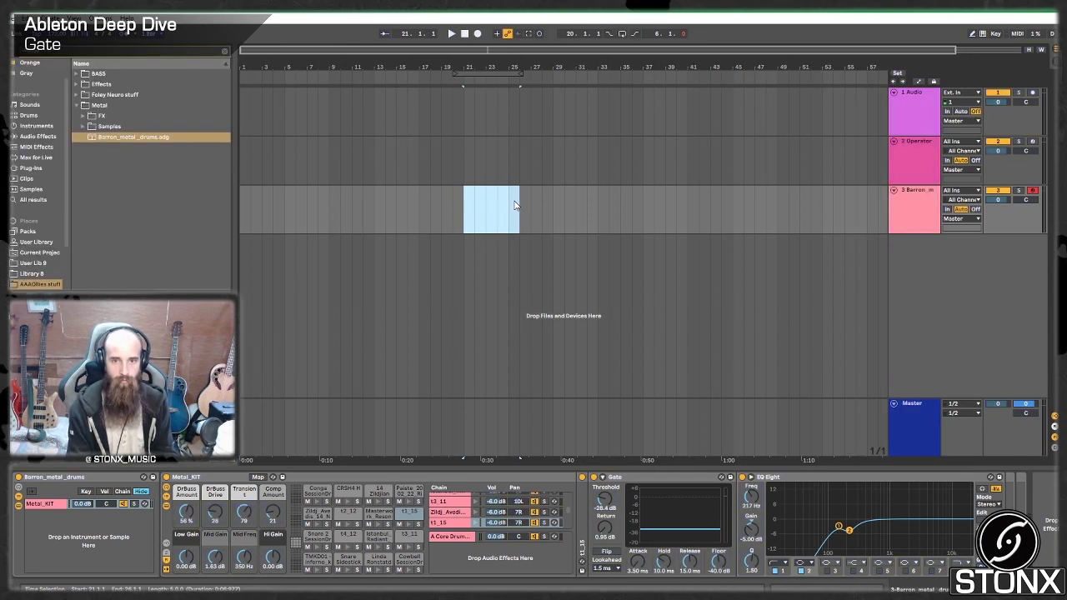
{"action": "key", "text": "ctrl+shift+m"}
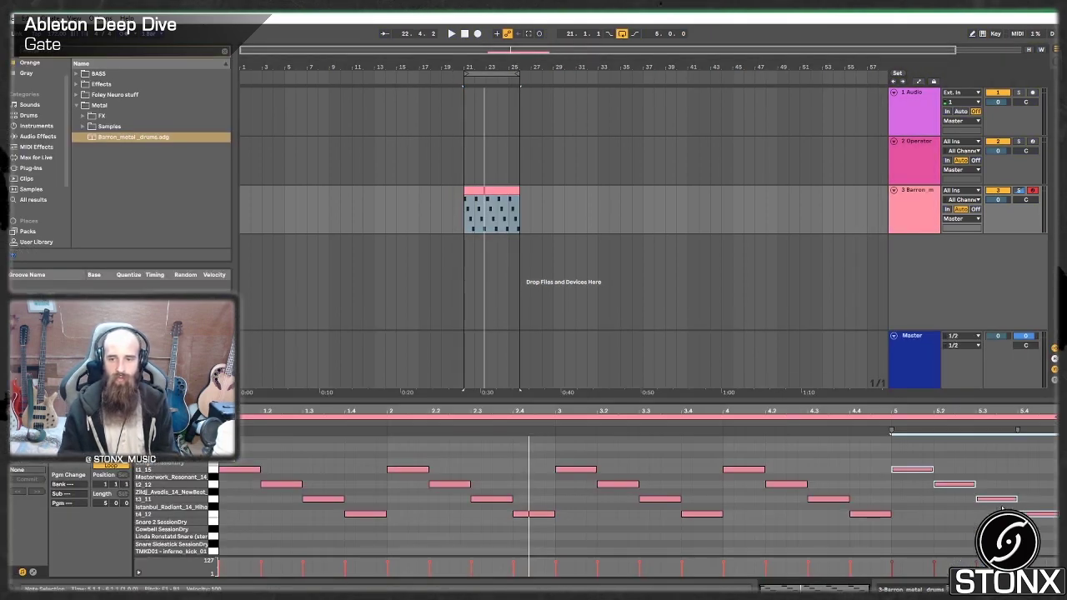
- Delete all tom notes from the clip except the t4_12 hits and play the loop
{"action": "left_click_drag", "start_coordinate": [1002, 509], "coordinate": [221, 422]}
{"action": "key", "text": "Delete"}
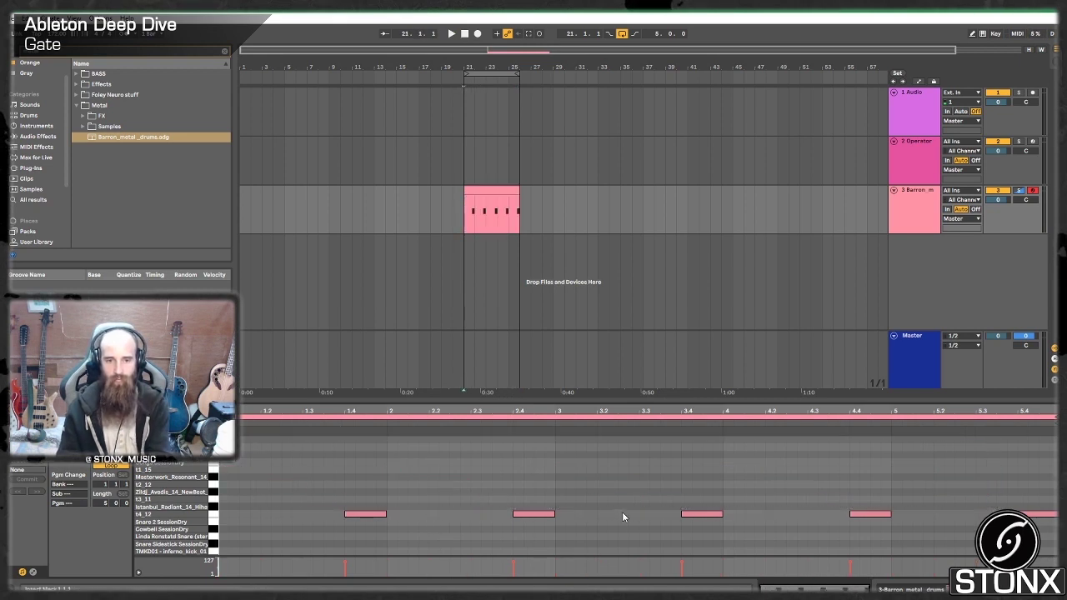
{"action": "left_click_drag", "start_coordinate": [1016, 434], "coordinate": [269, 433]}
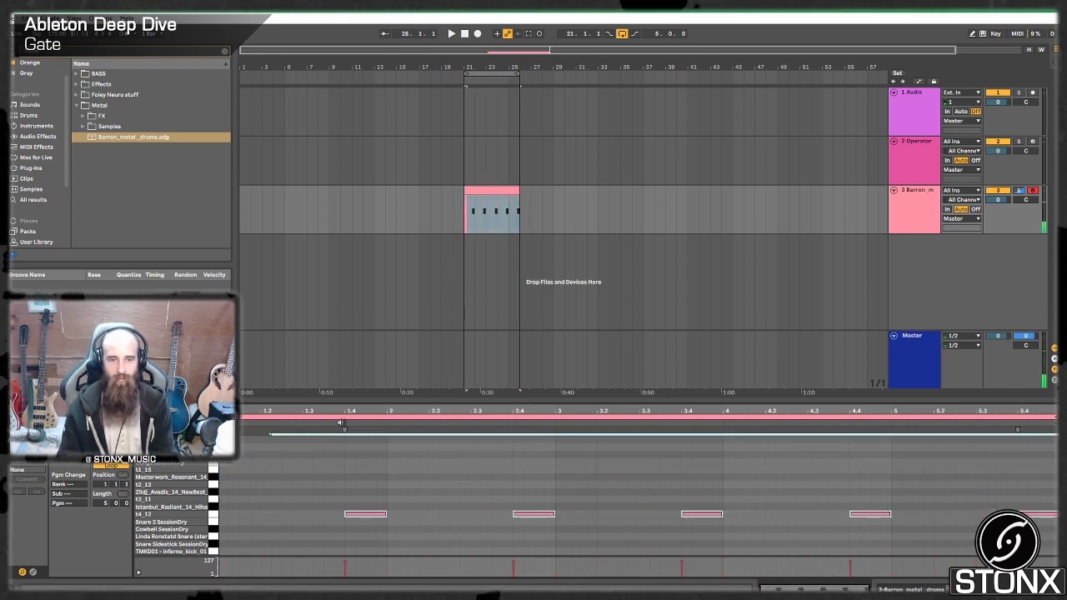
{"action": "key", "text": "space"}
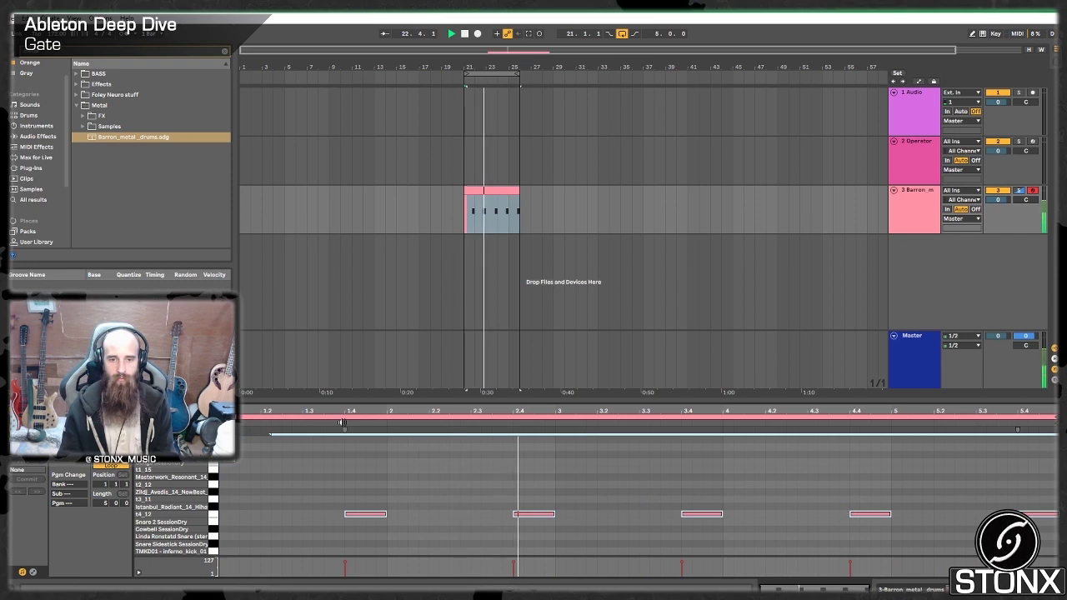
- Show the soloed t4_12 tom's device chain and compare playback with its Gate switched off and on
{"action": "left_click", "coordinate": [913, 208]}
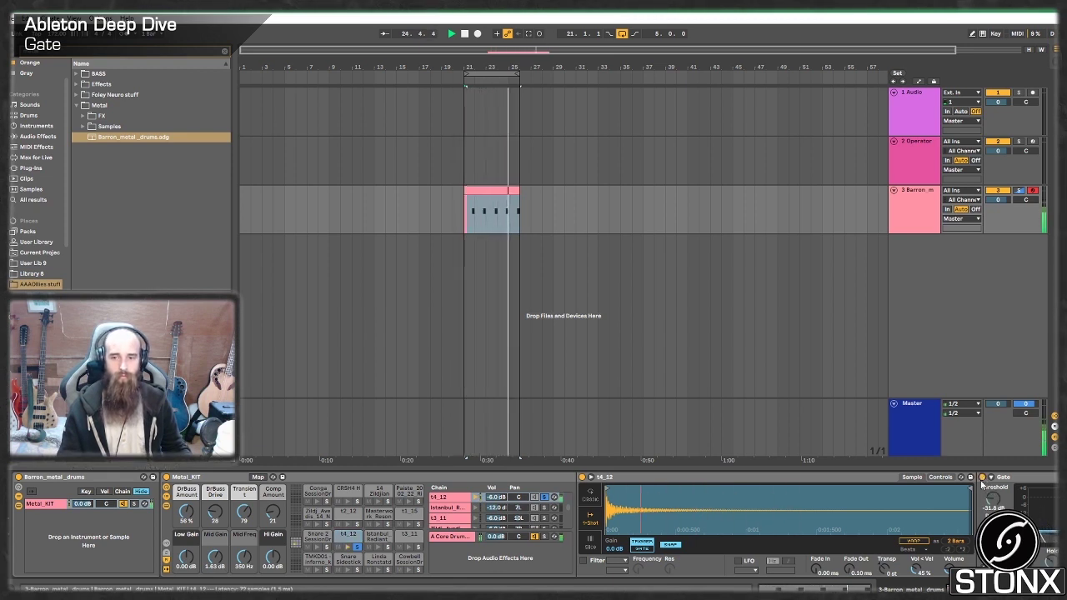
{"action": "scroll", "coordinate": [1050, 524], "scroll_direction": "down", "scroll_amount": 5}
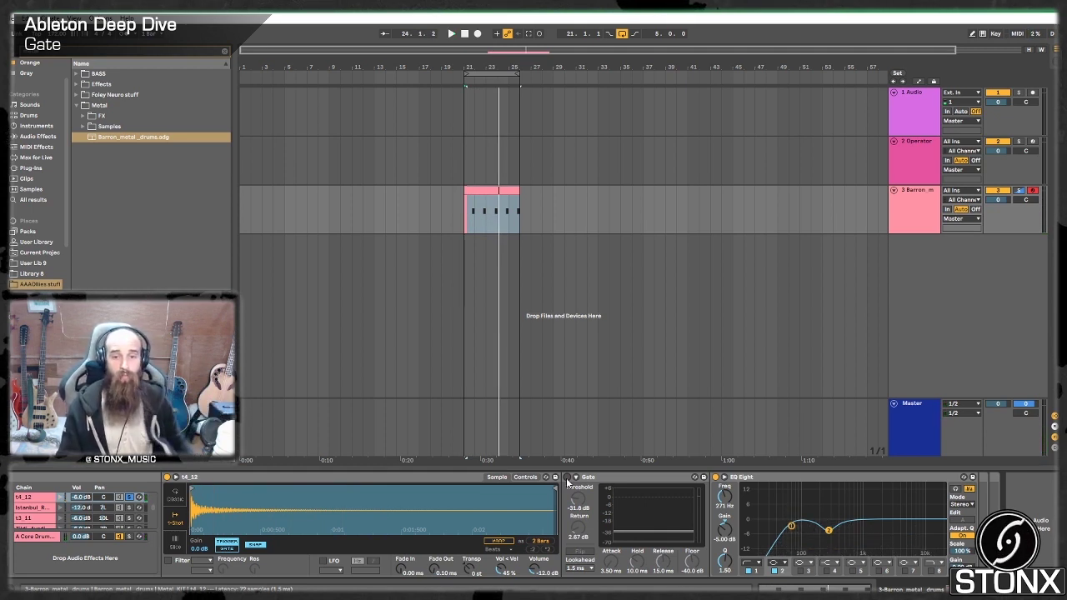
{"action": "left_click", "coordinate": [568, 478]}
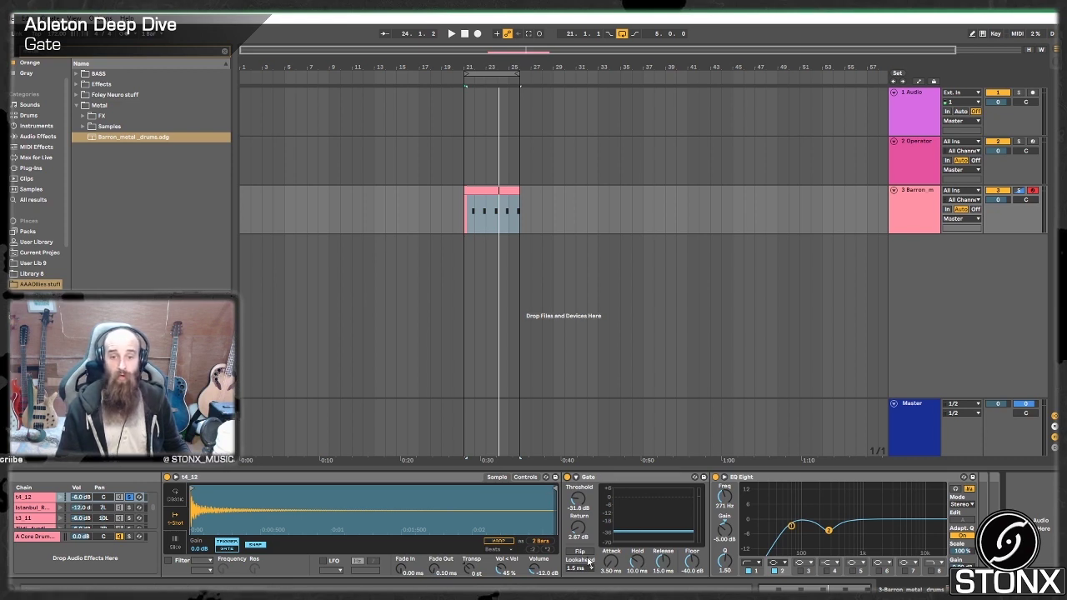
{"action": "key", "text": "space"}
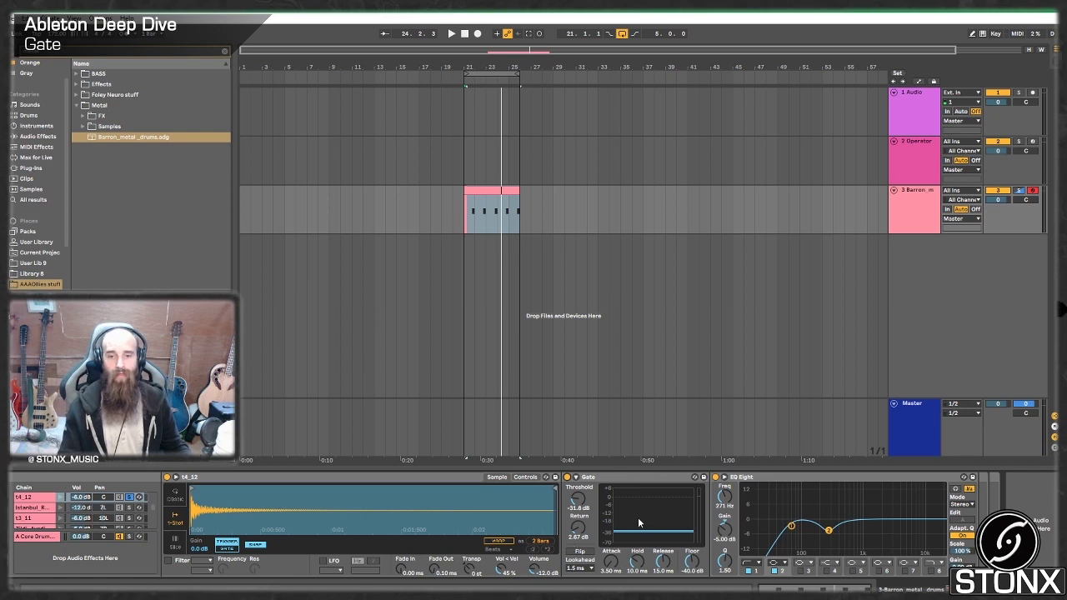
{"action": "key", "text": "space"}
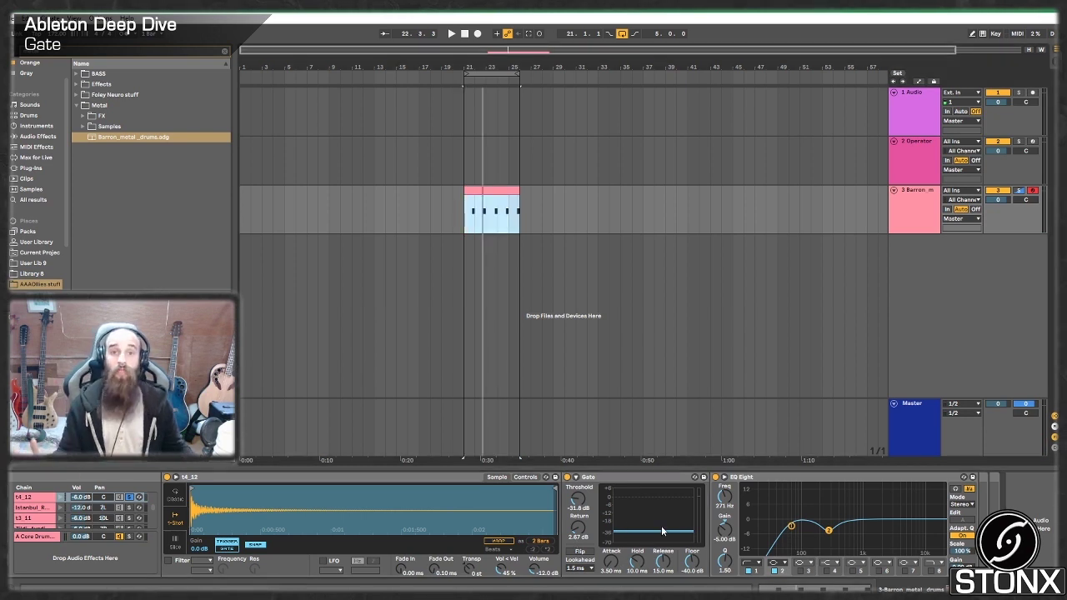
- Duplicate the t4_12 Gate, then deactivate and collapse the original, leaving the copy active
{"action": "left_click", "coordinate": [632, 484]}
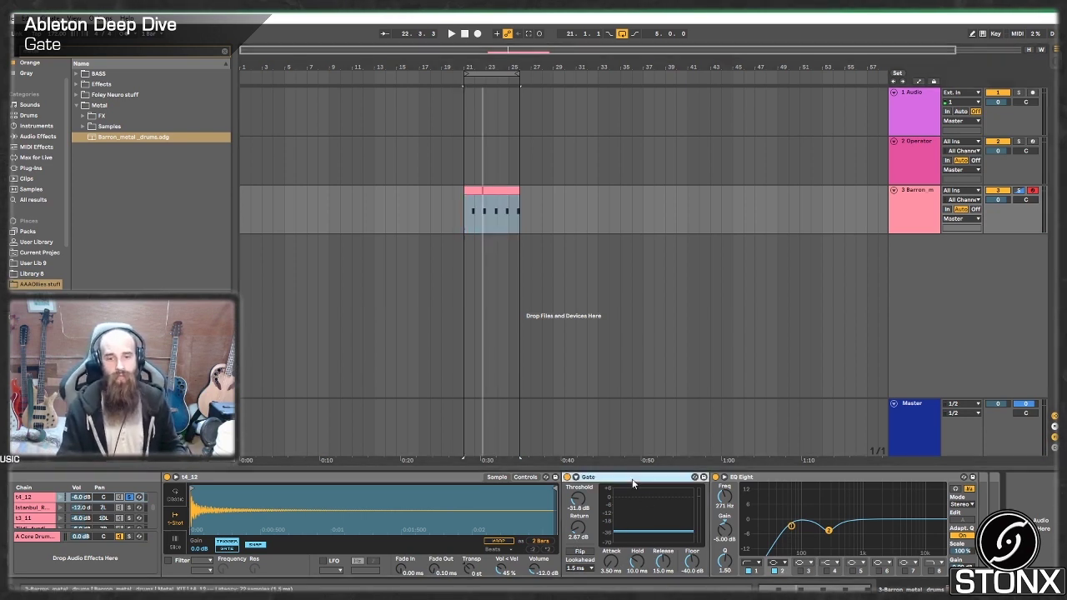
{"action": "key", "text": "ctrl+d"}
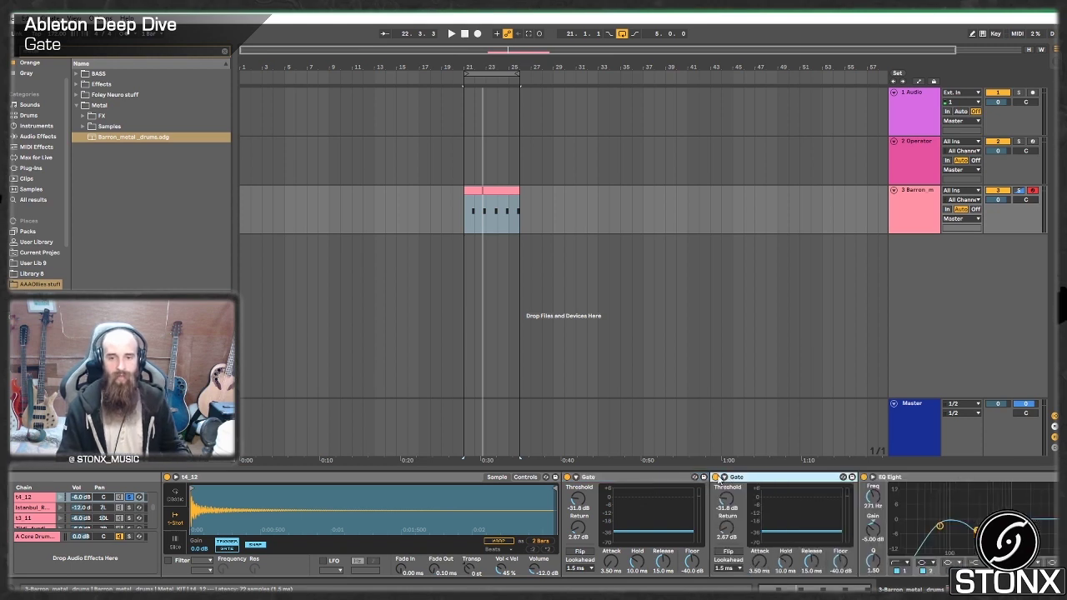
{"action": "left_click", "coordinate": [625, 477]}
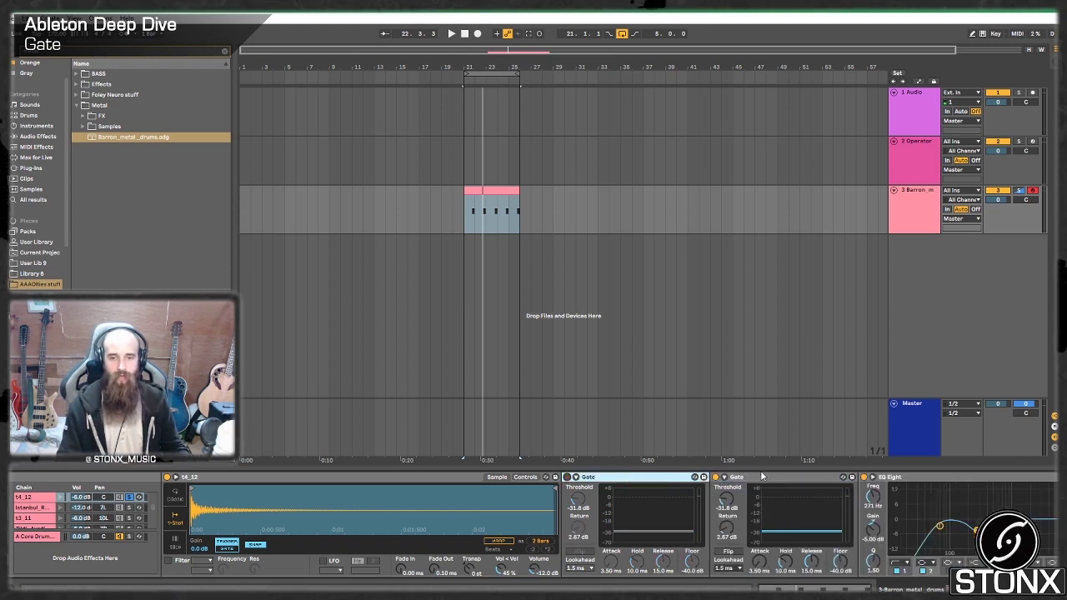
{"action": "double_click", "coordinate": [600, 476]}
{"action": "left_click", "coordinate": [652, 479]}
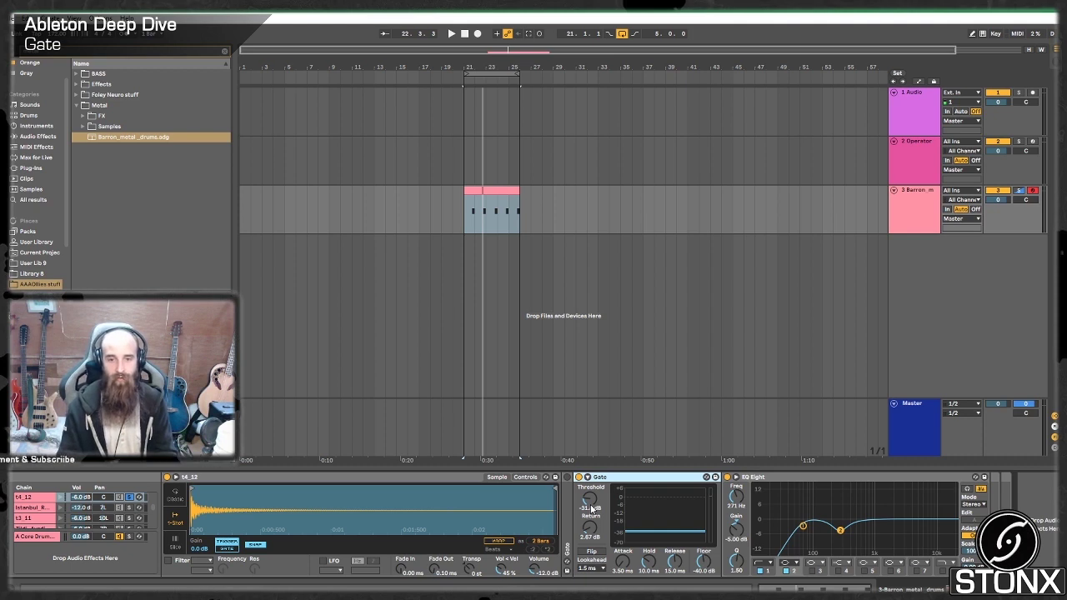
- Play the loop and raise the duplicate Gate's threshold, settling on -22.8 dB
{"action": "key", "text": "space"}
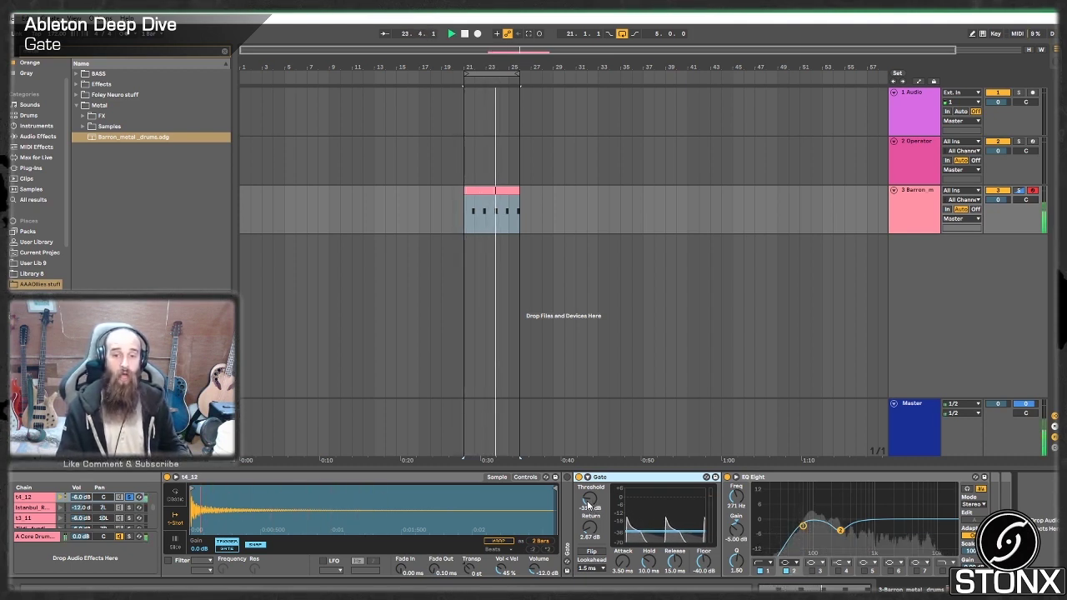
{"action": "left_click_drag", "start_coordinate": [588, 502], "coordinate": [588, 482]}
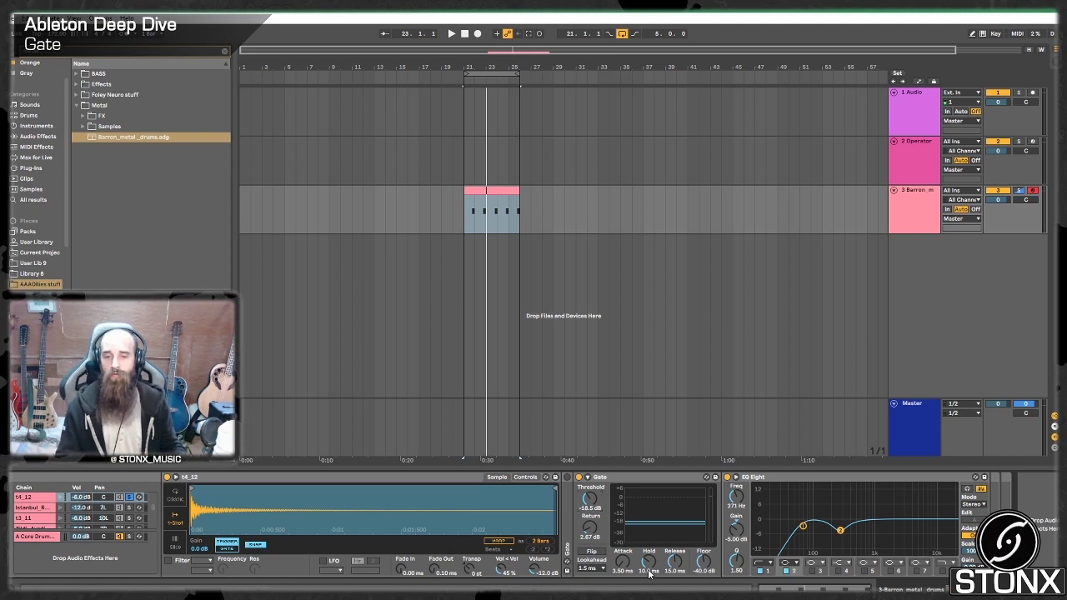
{"action": "left_click_drag", "start_coordinate": [609, 520], "coordinate": [609, 526]}
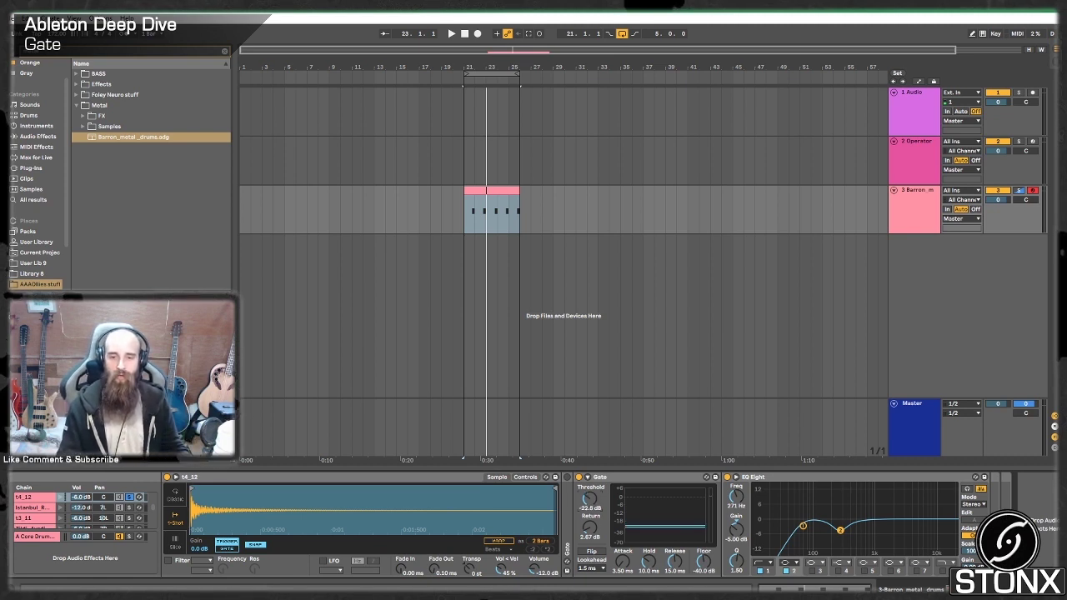
- While the loop plays, set the active Gate's threshold to -24.1 dB, Hold to 1.00 ms and Release to 145 ms
{"action": "key", "text": "space"}
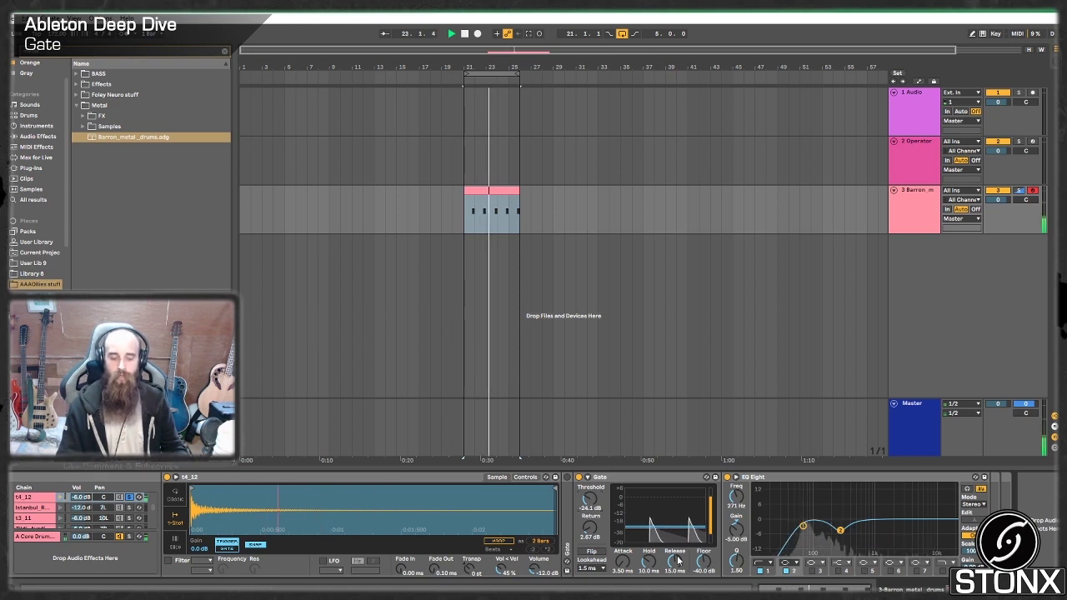
{"action": "left_click_drag", "start_coordinate": [649, 561], "coordinate": [649, 575]}
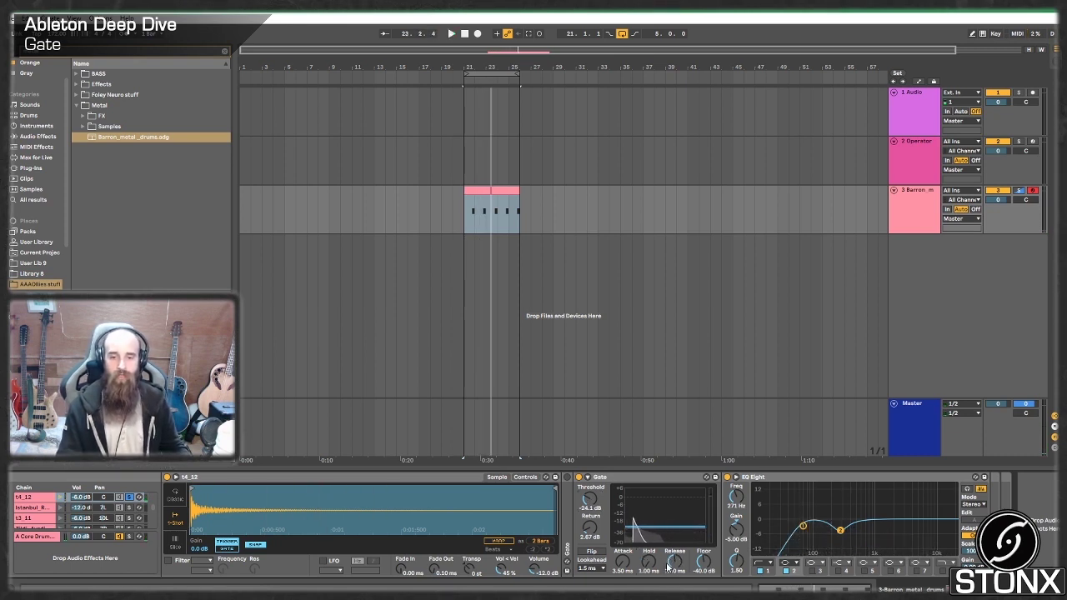
{"action": "key", "text": "space"}
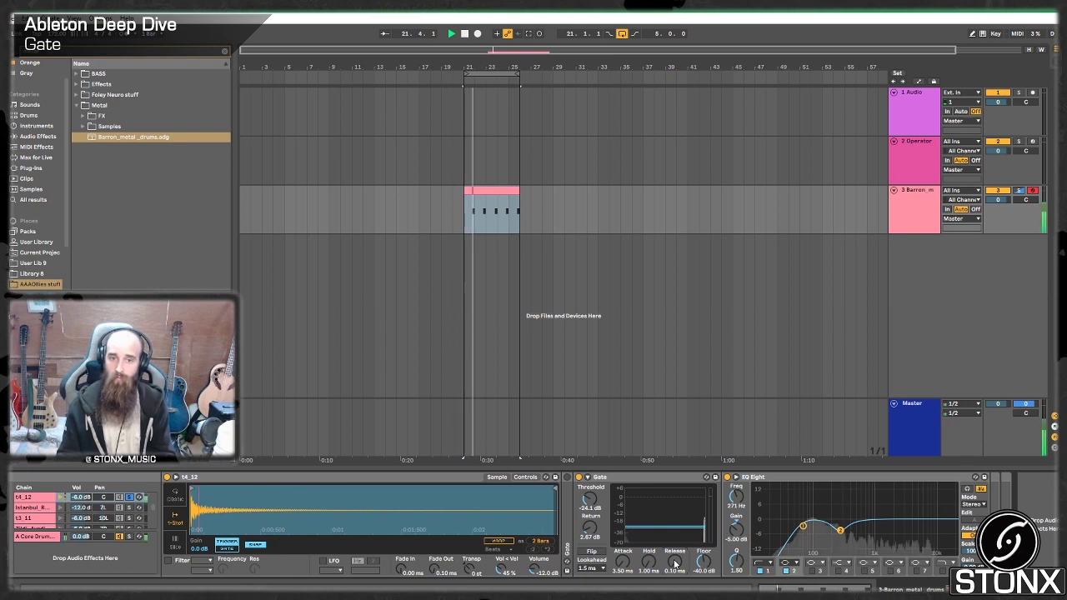
{"action": "key", "text": "space"}
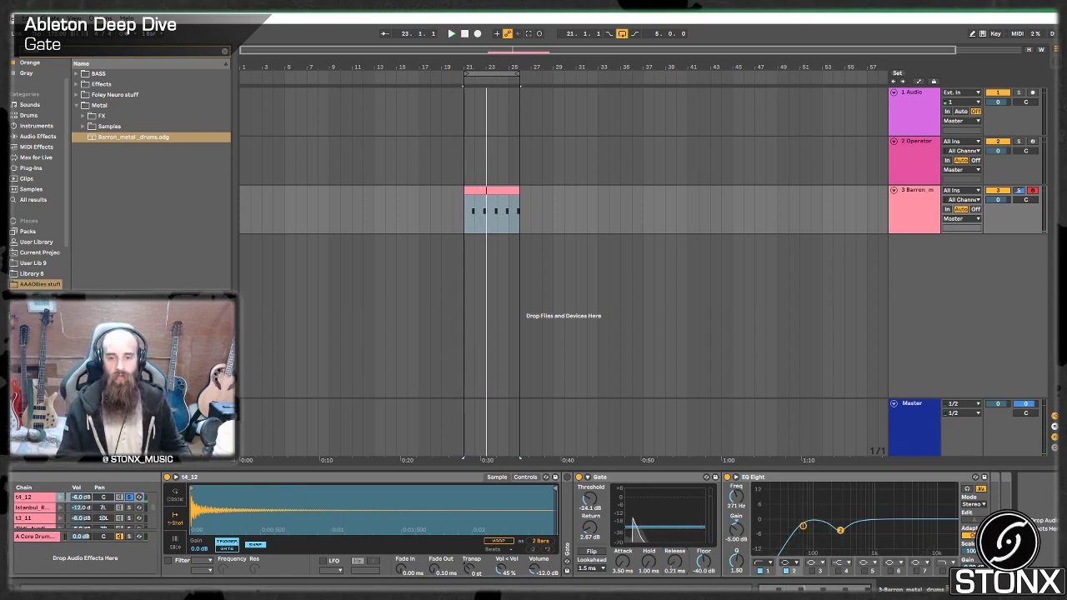
{"action": "key", "text": "space"}
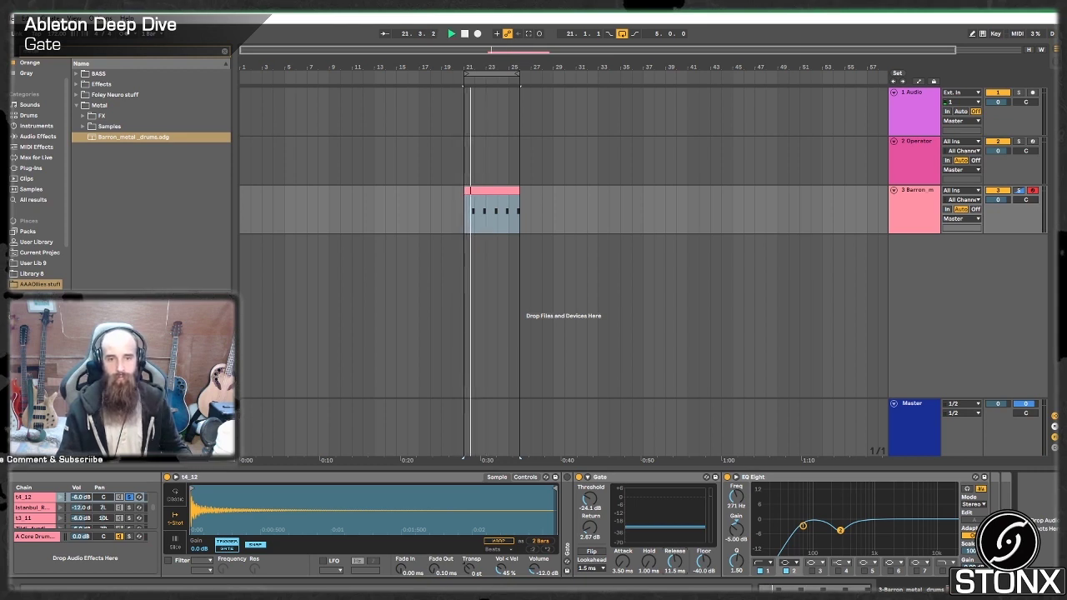
{"action": "left_click_drag", "start_coordinate": [674, 561], "coordinate": [674, 506]}
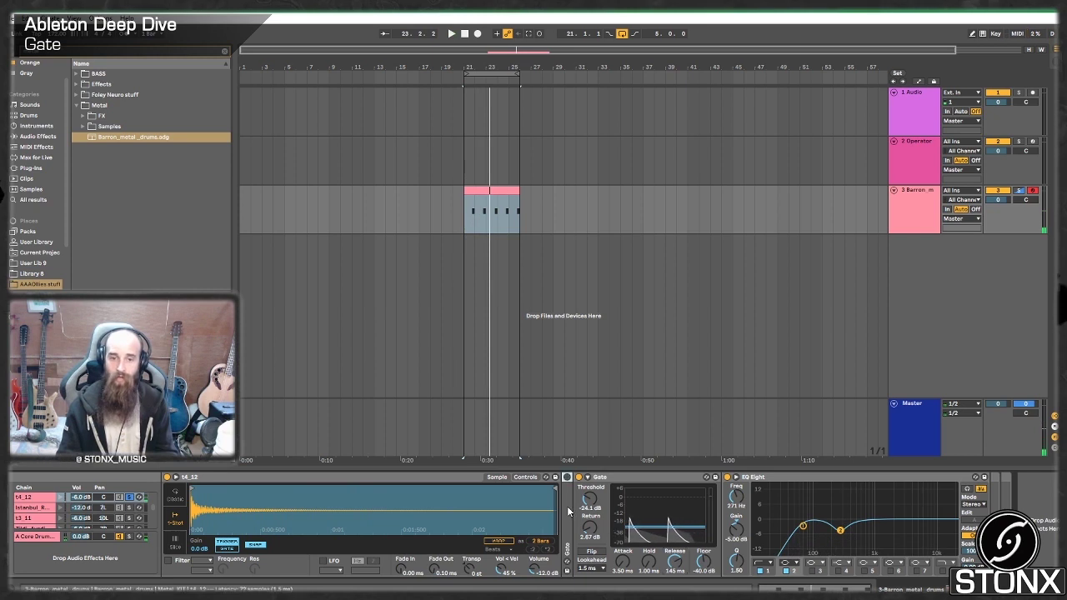
- Expand the original Gate and compare loop playback with each of the two Gates active on its own
{"action": "key", "text": "ctrl+v"}
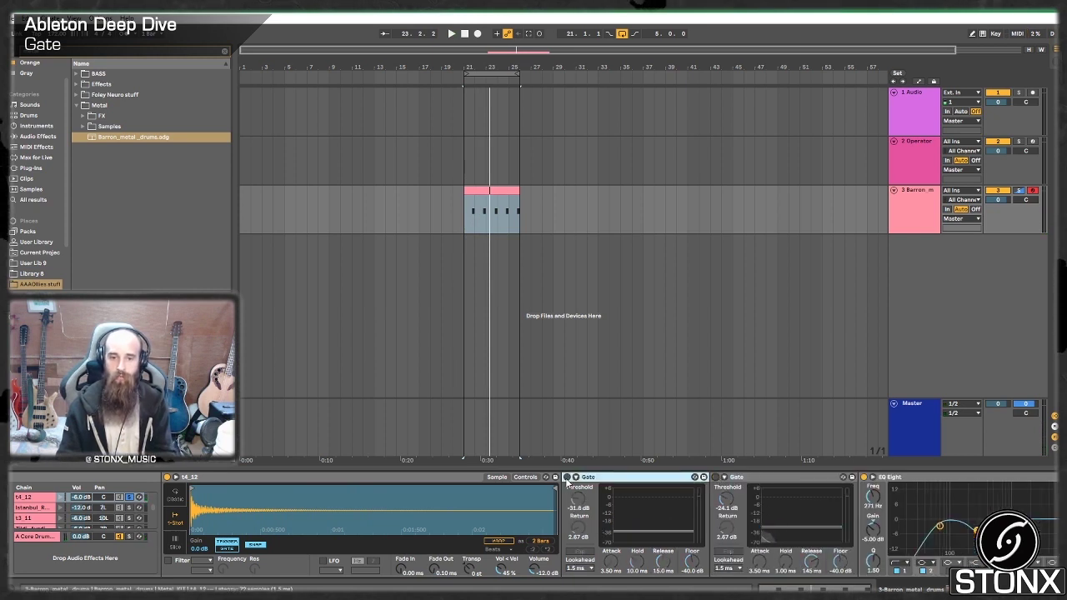
{"action": "key", "text": "space"}
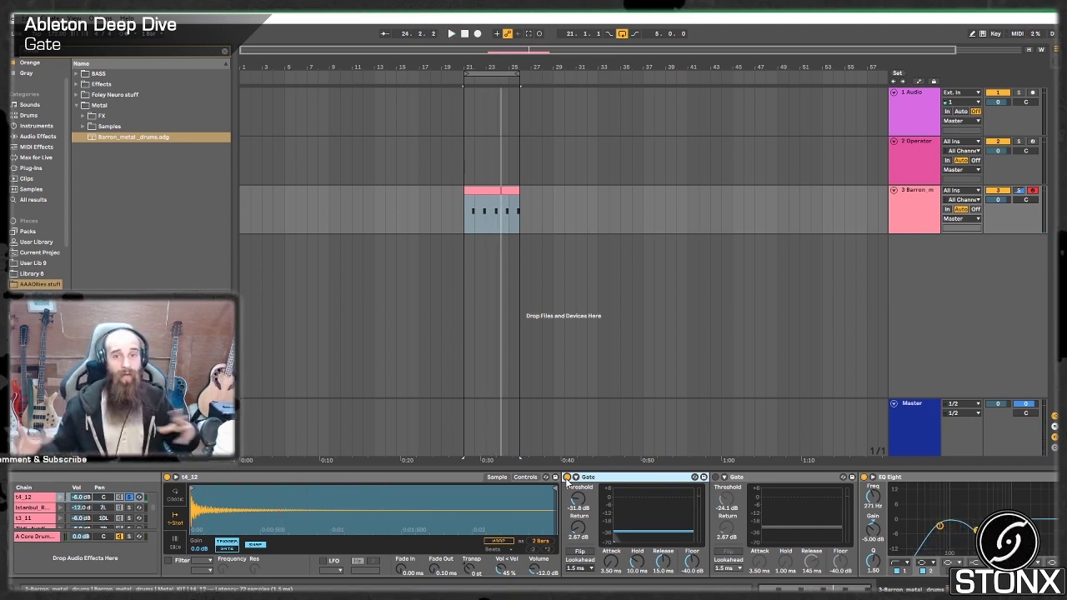
{"action": "left_click", "coordinate": [567, 477]}
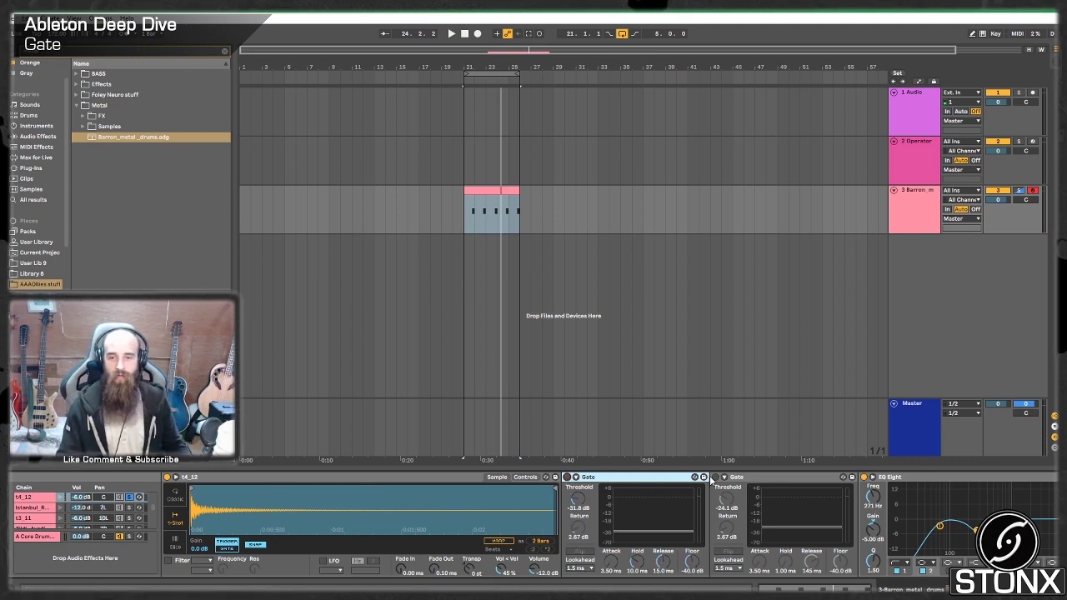
{"action": "left_click", "coordinate": [715, 477]}
{"action": "key", "text": "space"}
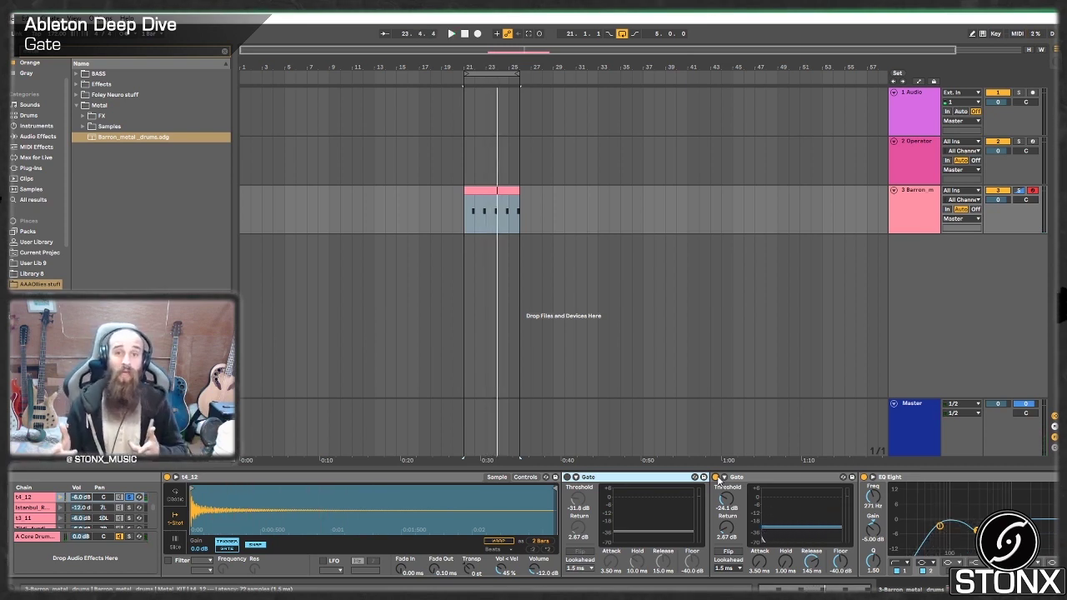
{"action": "left_click", "coordinate": [718, 481]}
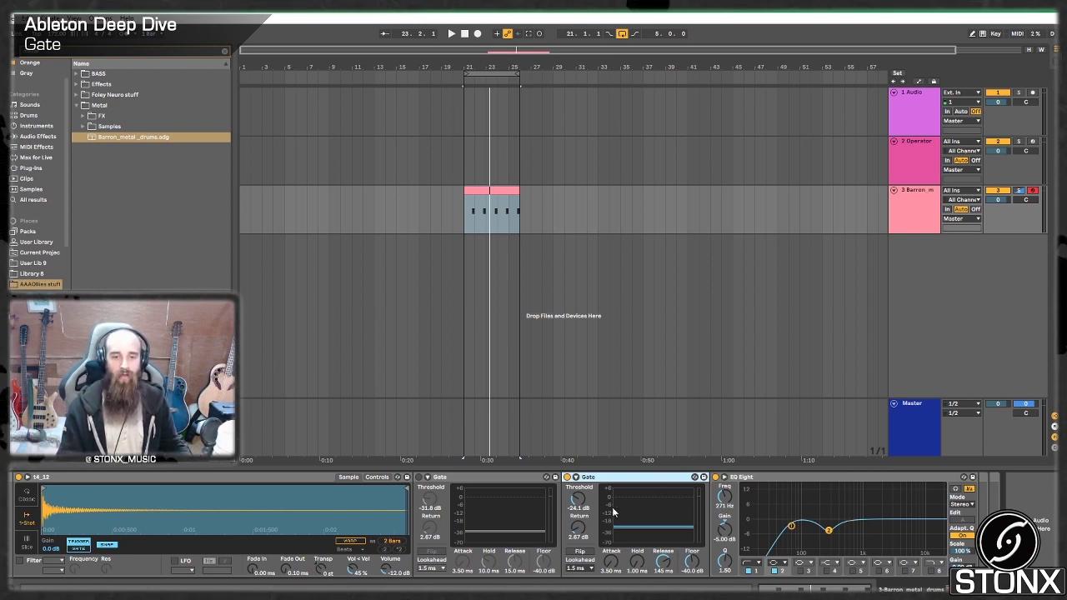
- Clear the t4_12 solo, reselect its pad in the drum rack and audition the tom through the duplicate Gate
{"action": "scroll", "coordinate": [533, 523], "scroll_direction": "left", "scroll_amount": 5}
{"action": "left_click", "coordinate": [350, 526]}
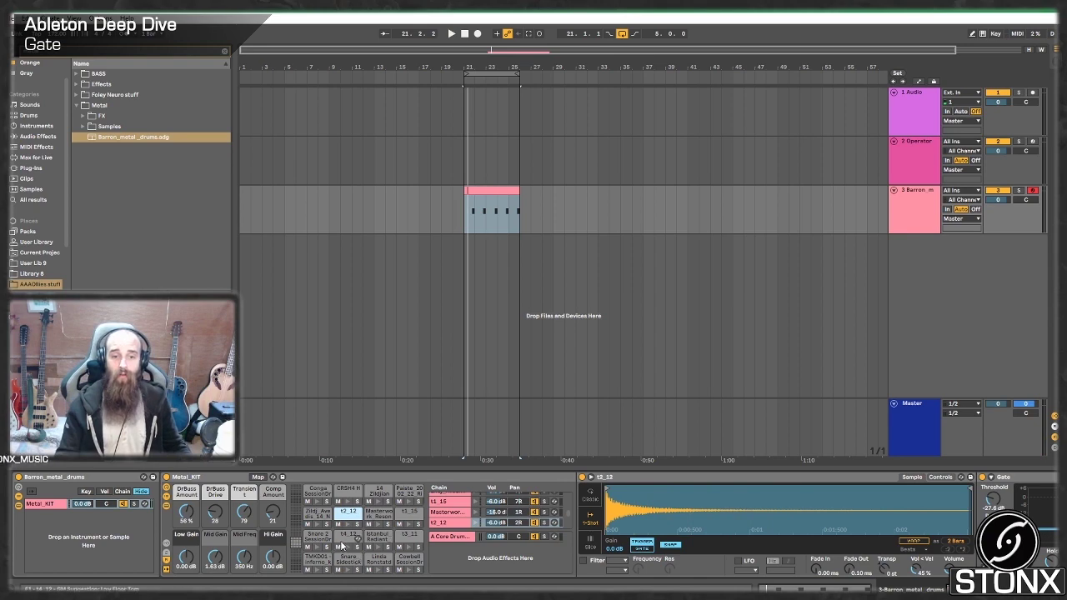
{"action": "left_click", "coordinate": [341, 543]}
{"action": "scroll", "coordinate": [533, 525], "scroll_direction": "right", "scroll_amount": 5}
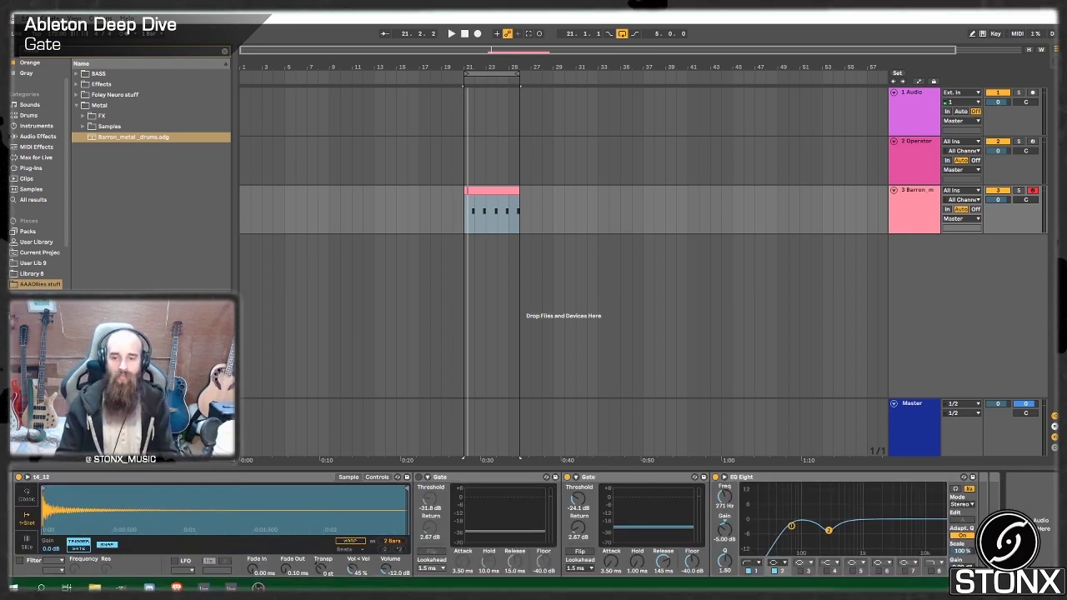
{"action": "scroll", "coordinate": [534, 525], "scroll_direction": "left", "scroll_amount": 5}
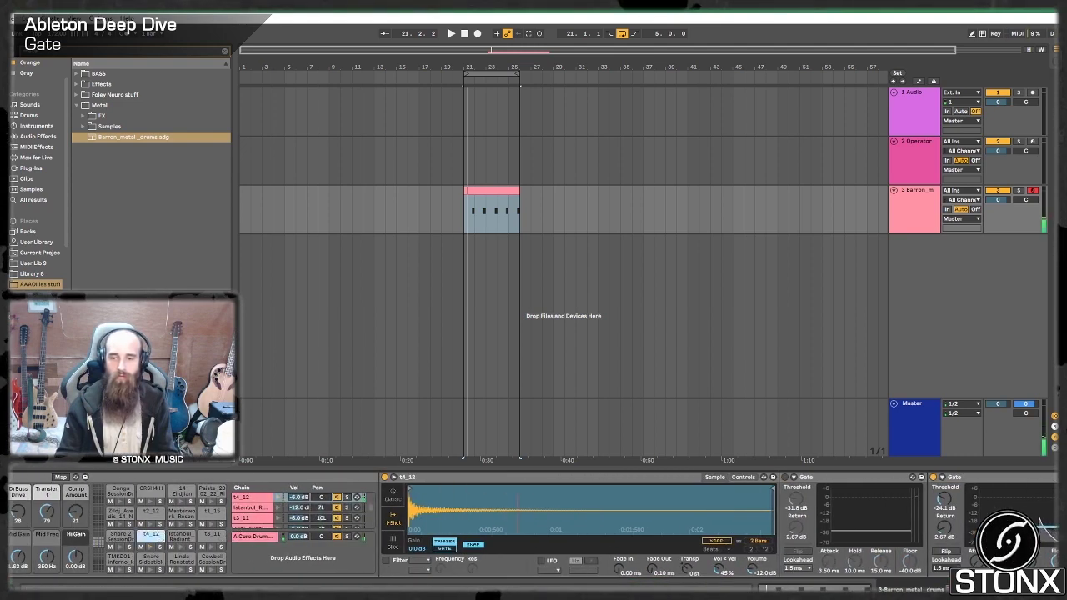
{"action": "scroll", "coordinate": [616, 508], "scroll_direction": "right", "scroll_amount": 5}
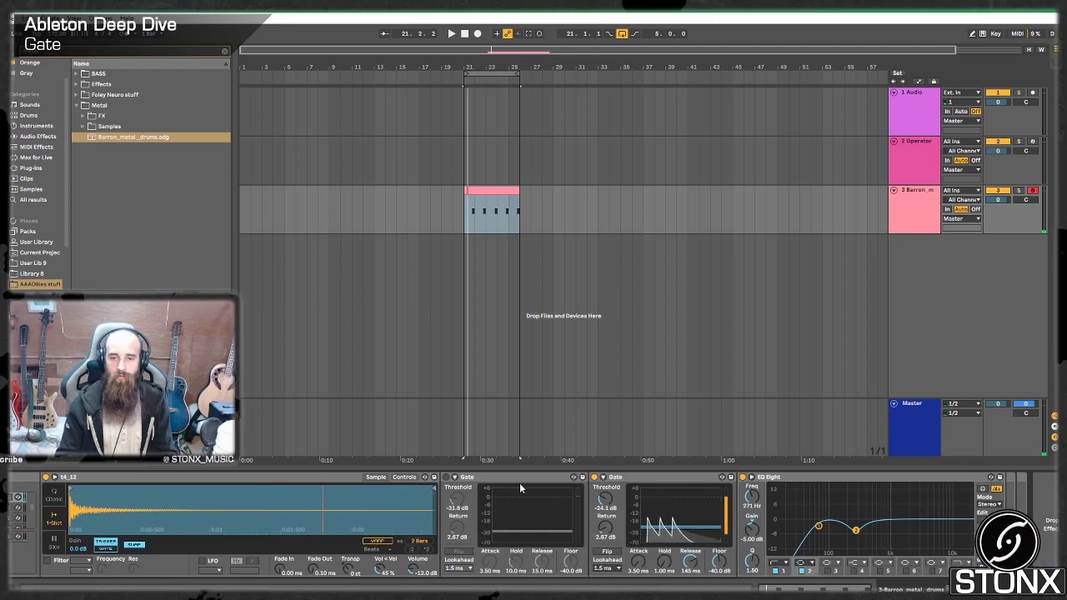
- Audition the t4_12 tom through the original Gate only, and finish with the duplicate active and the original switched off
{"action": "left_click", "coordinate": [615, 477]}
{"action": "scroll", "coordinate": [614, 508], "scroll_direction": "left", "scroll_amount": 2}
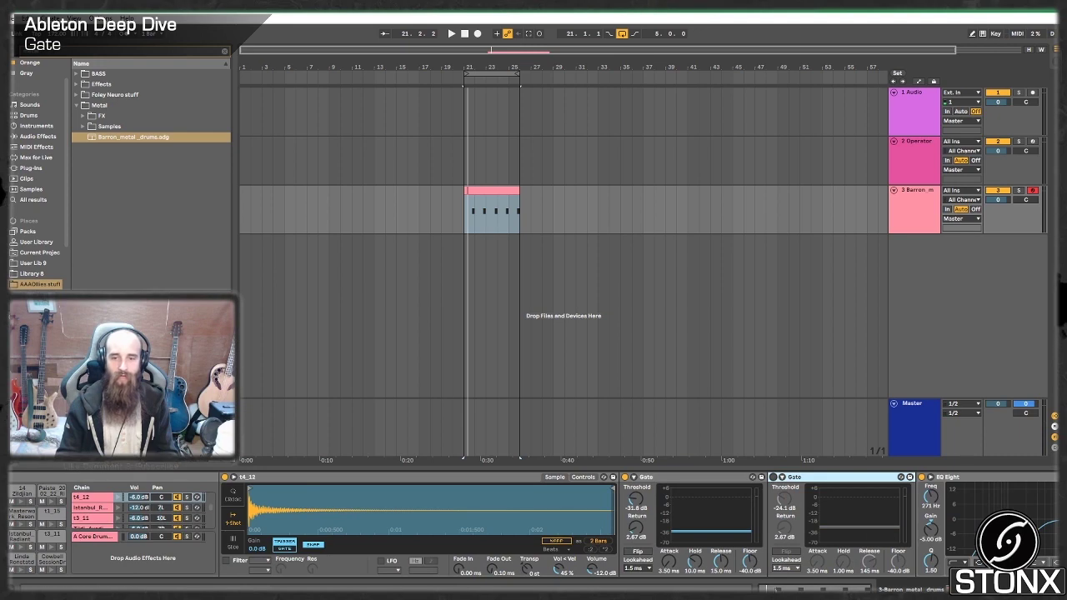
{"action": "scroll", "coordinate": [935, 586], "scroll_direction": "left", "scroll_amount": 3}
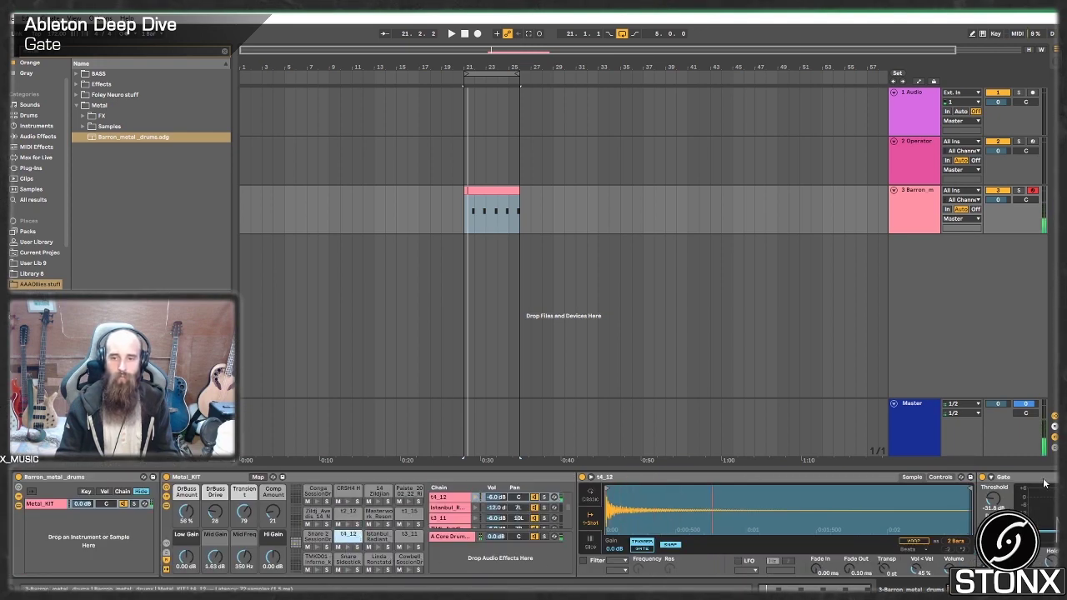
{"action": "scroll", "coordinate": [723, 500], "scroll_direction": "right", "scroll_amount": 4}
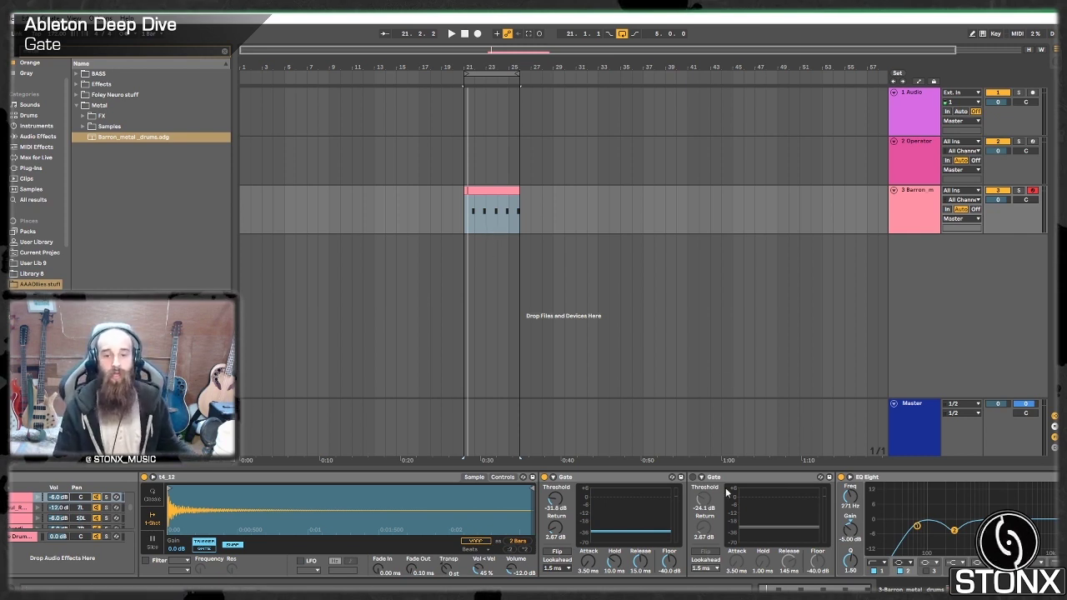
{"action": "left_click", "coordinate": [692, 478]}
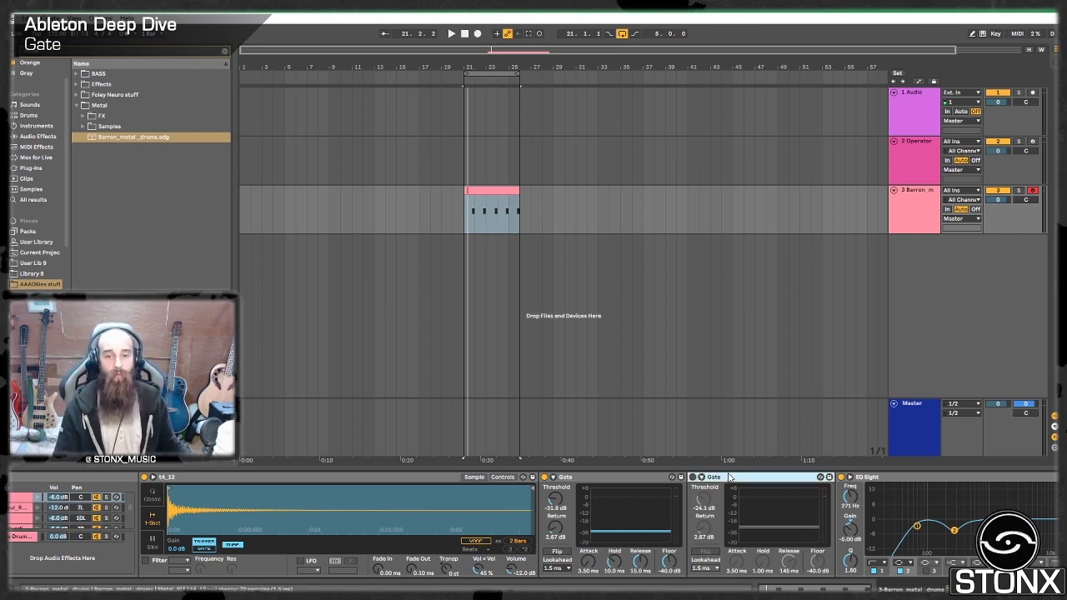
{"action": "left_click", "coordinate": [544, 478]}
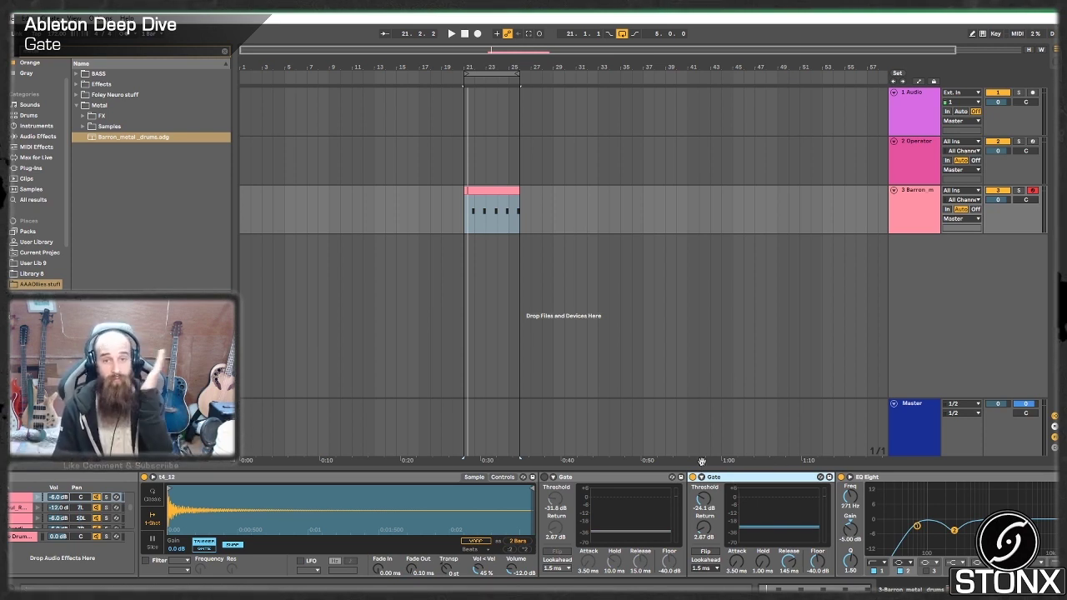
- Search the browser library for kick samples and look through the matching folders in User Lib 9
{"action": "left_click", "coordinate": [224, 52]}
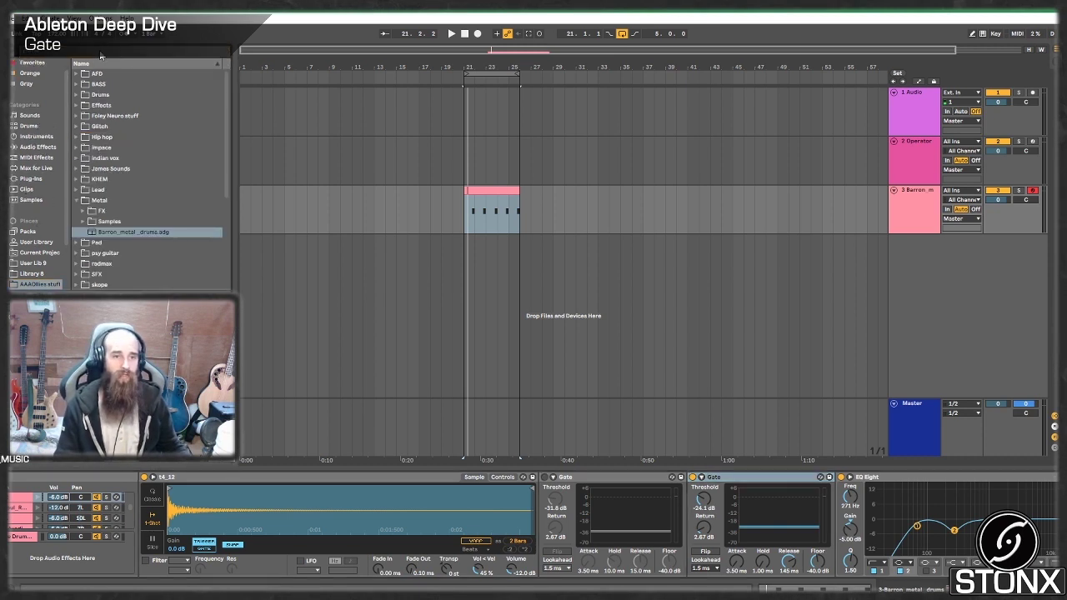
{"action": "type", "text": "break"}
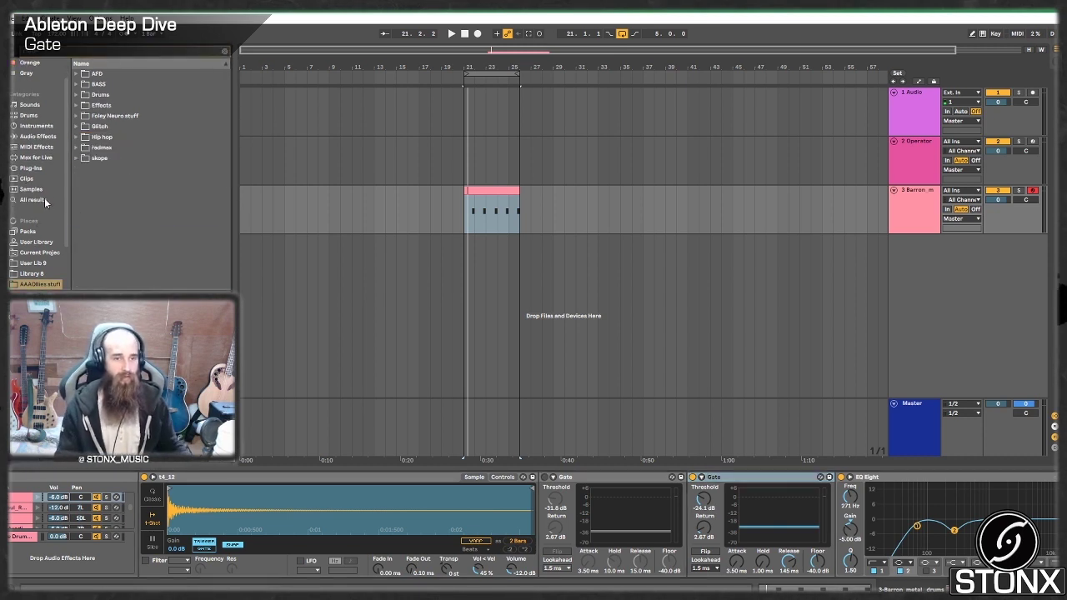
{"action": "scroll", "coordinate": [38, 273], "scroll_direction": "down", "scroll_amount": 3}
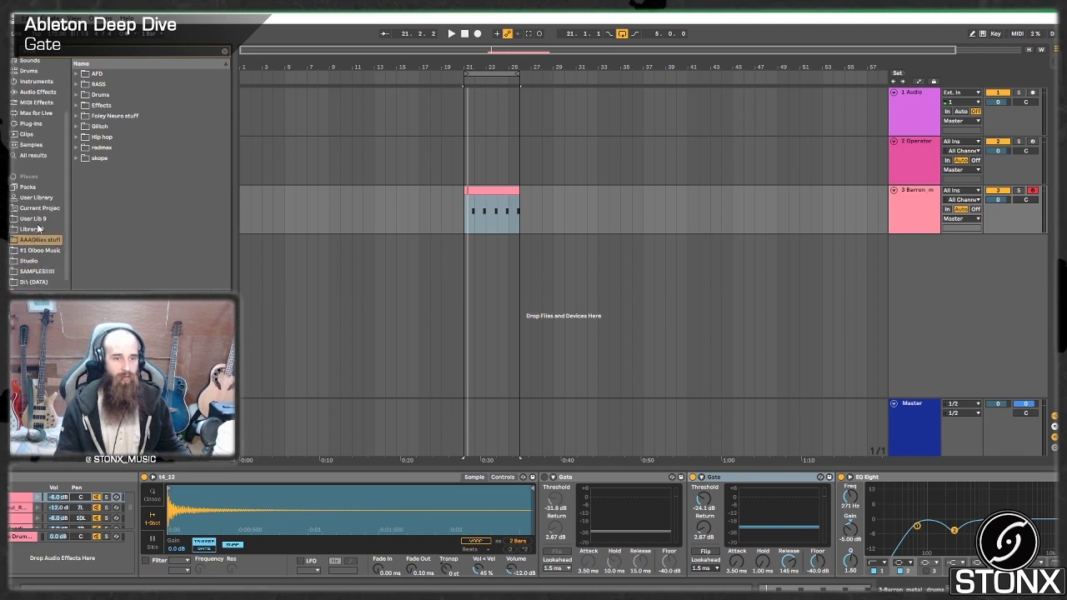
{"action": "left_click", "coordinate": [38, 219]}
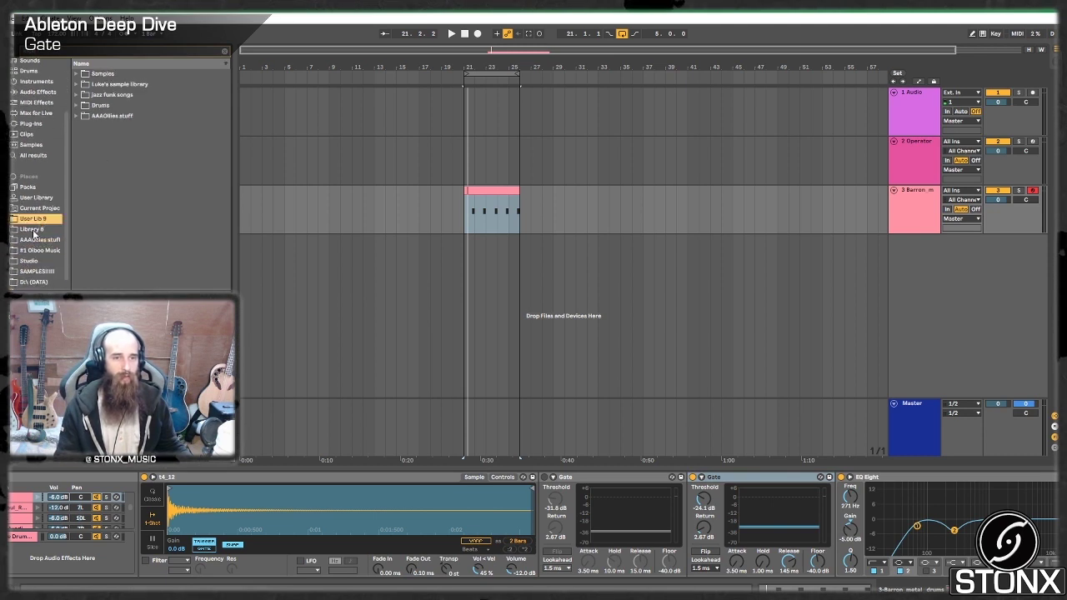
{"action": "left_click", "coordinate": [76, 116]}
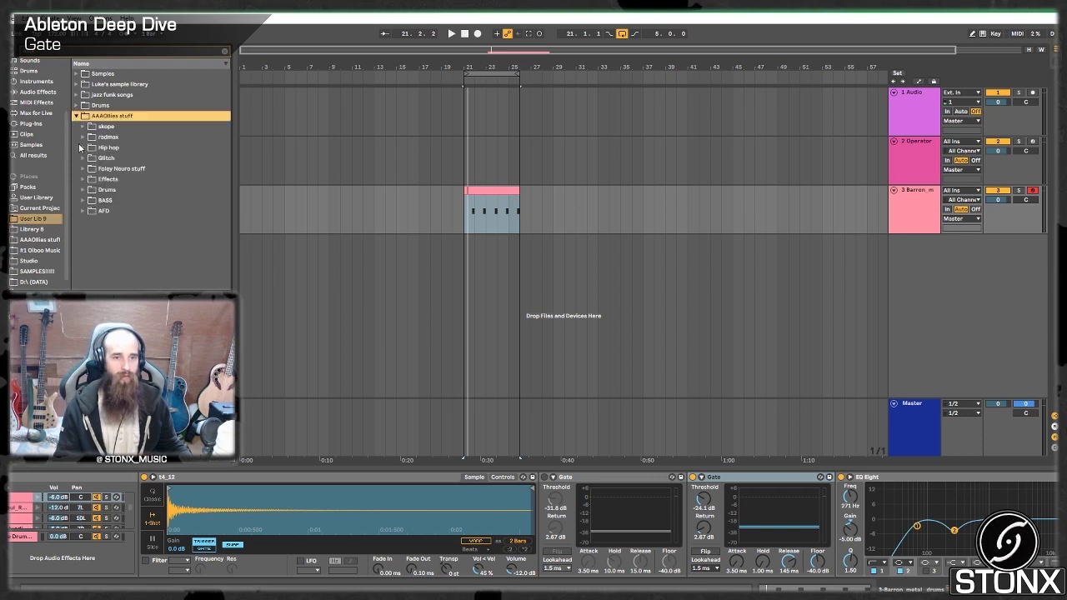
- Find G_kick (Freeze).alc among the one-hit kicks in OibooMusic_DnB_Drums_Vol1 and place it on a new track at bar 27
{"action": "left_click", "coordinate": [41, 251]}
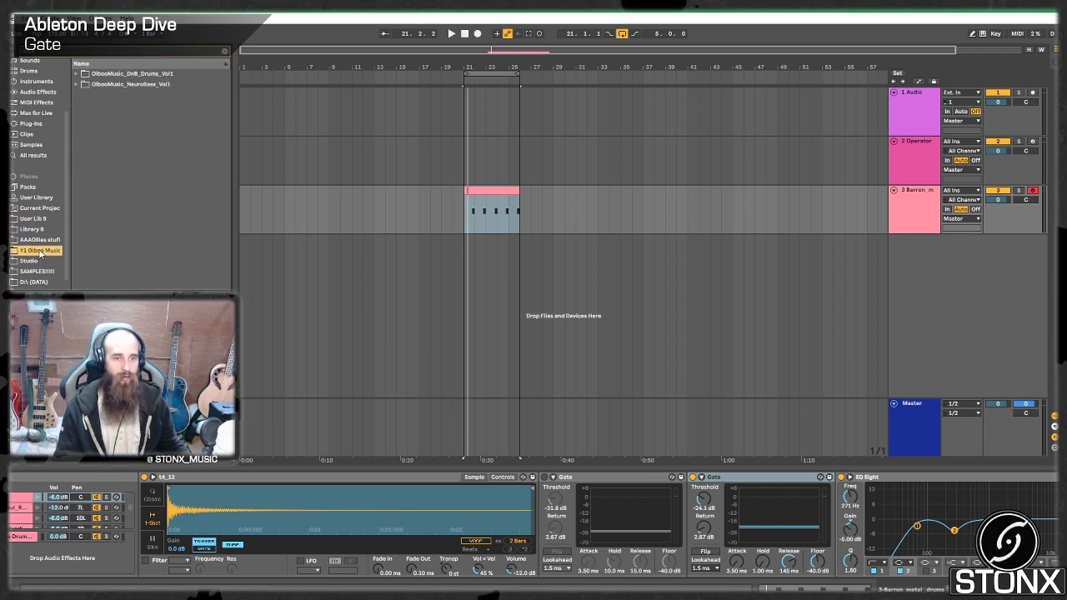
{"action": "left_click", "coordinate": [75, 74]}
{"action": "left_click", "coordinate": [81, 85]}
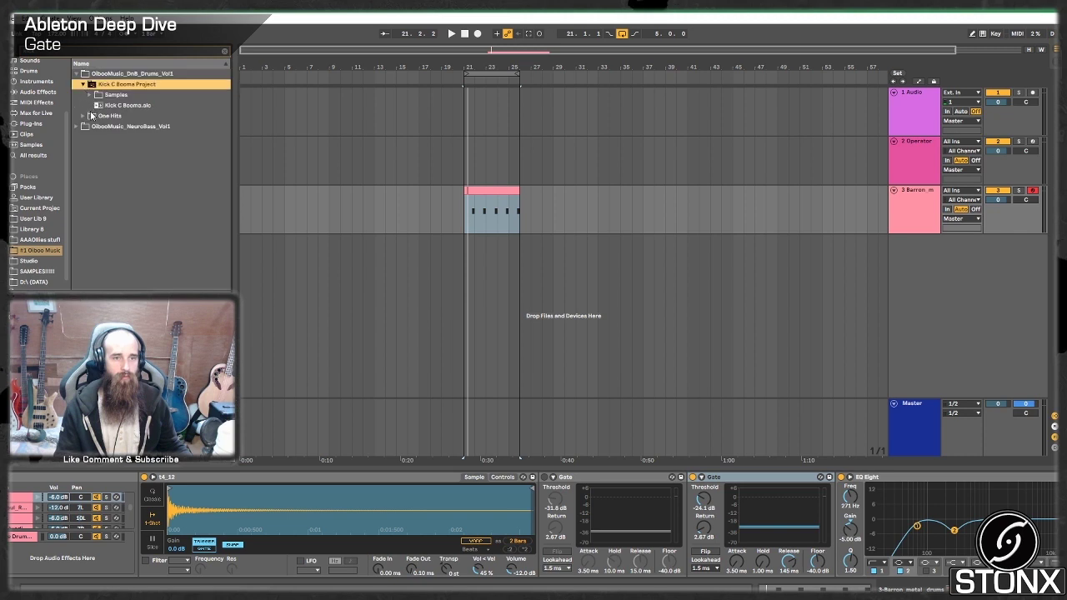
{"action": "left_click", "coordinate": [91, 116]}
{"action": "left_click", "coordinate": [88, 107]}
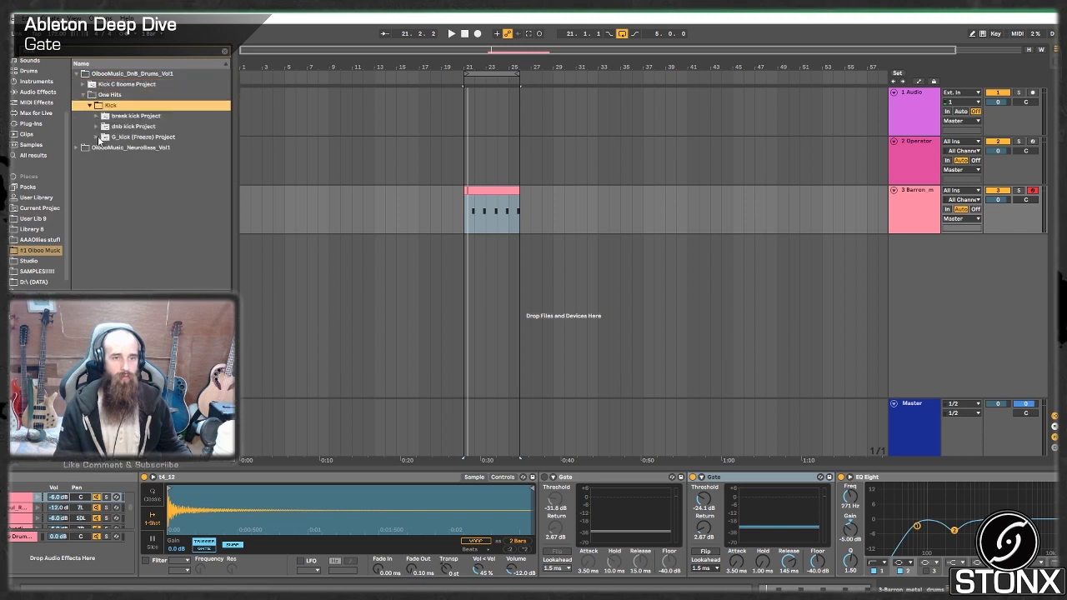
{"action": "left_click", "coordinate": [97, 138]}
{"action": "left_click", "coordinate": [124, 158]}
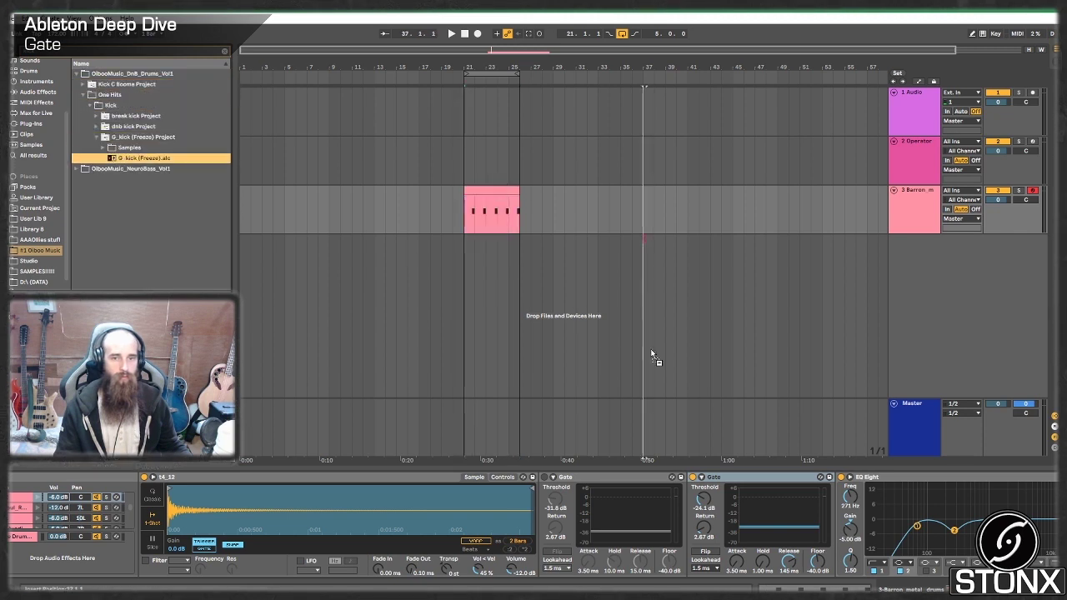
{"action": "left_click", "coordinate": [532, 219]}
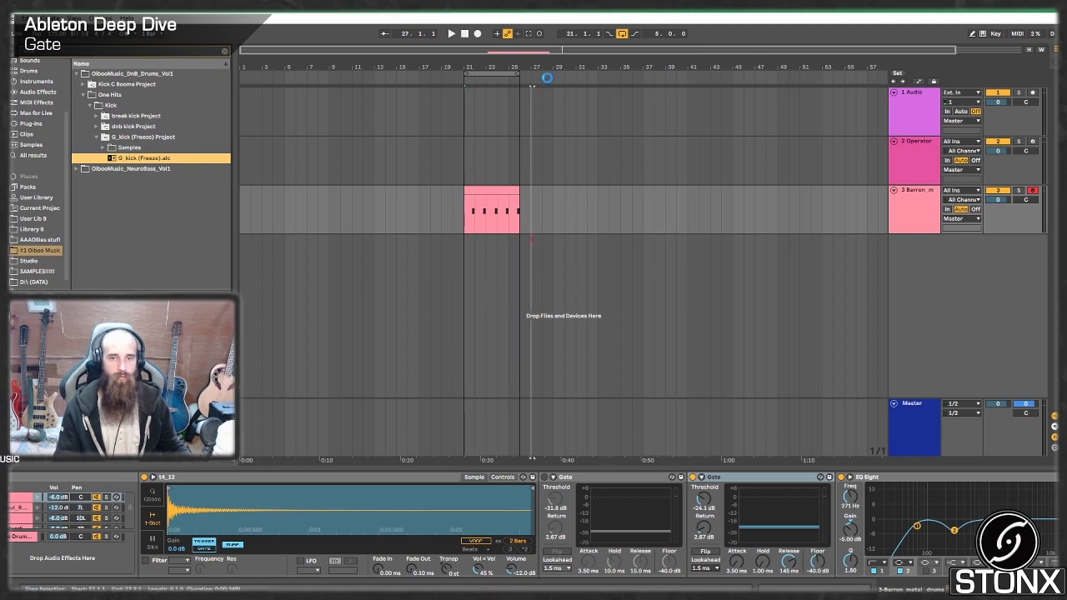
- Play the G_kick (Freeze) clip from its start to hear the kick
{"action": "key", "text": "z"}
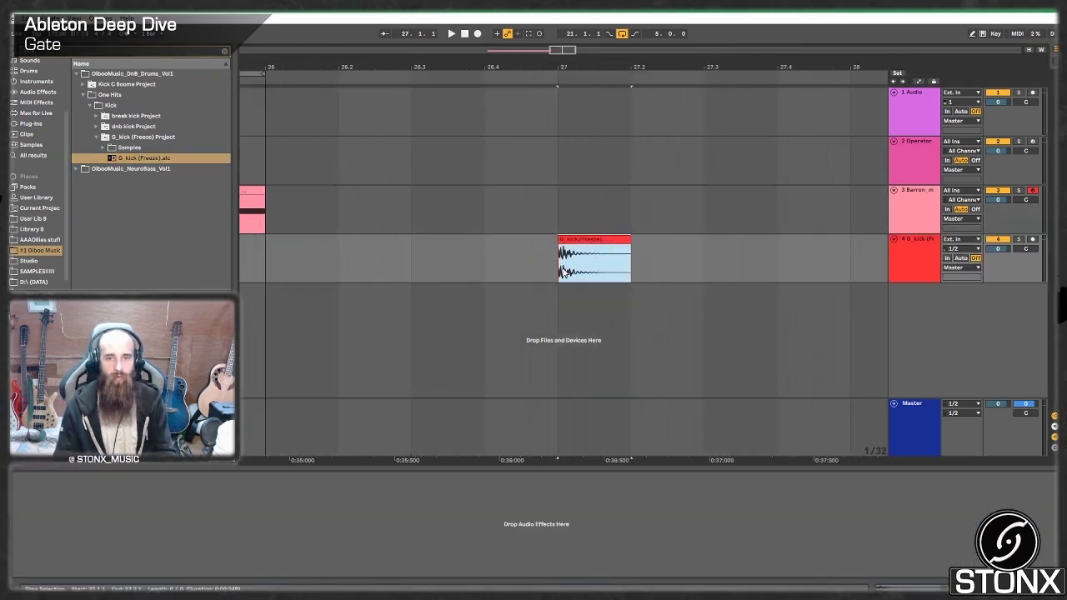
{"action": "left_click", "coordinate": [559, 265]}
{"action": "key", "text": "space"}
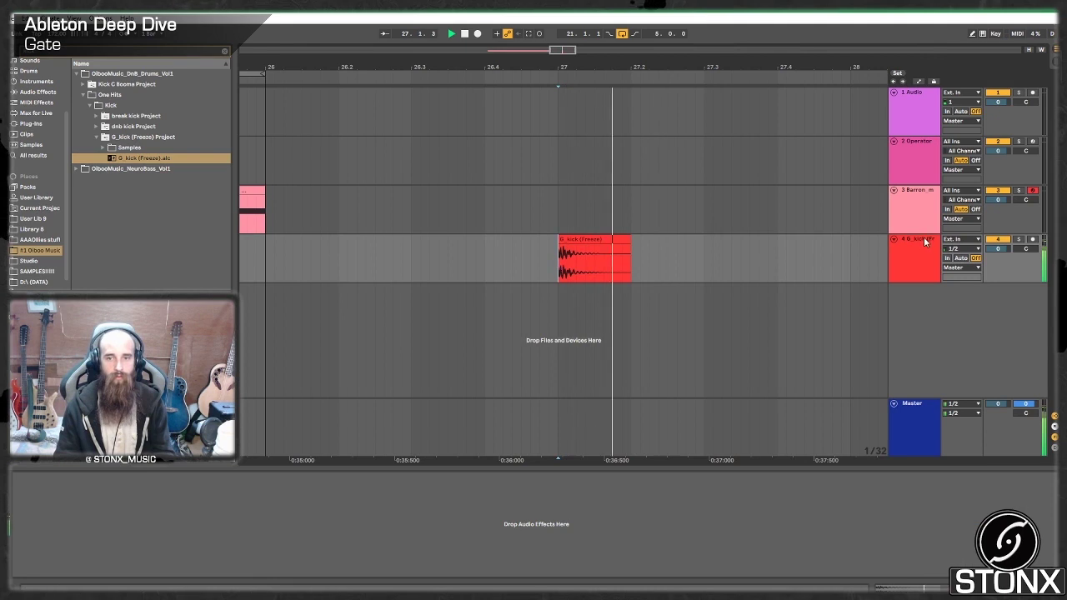
{"action": "key", "text": "space"}
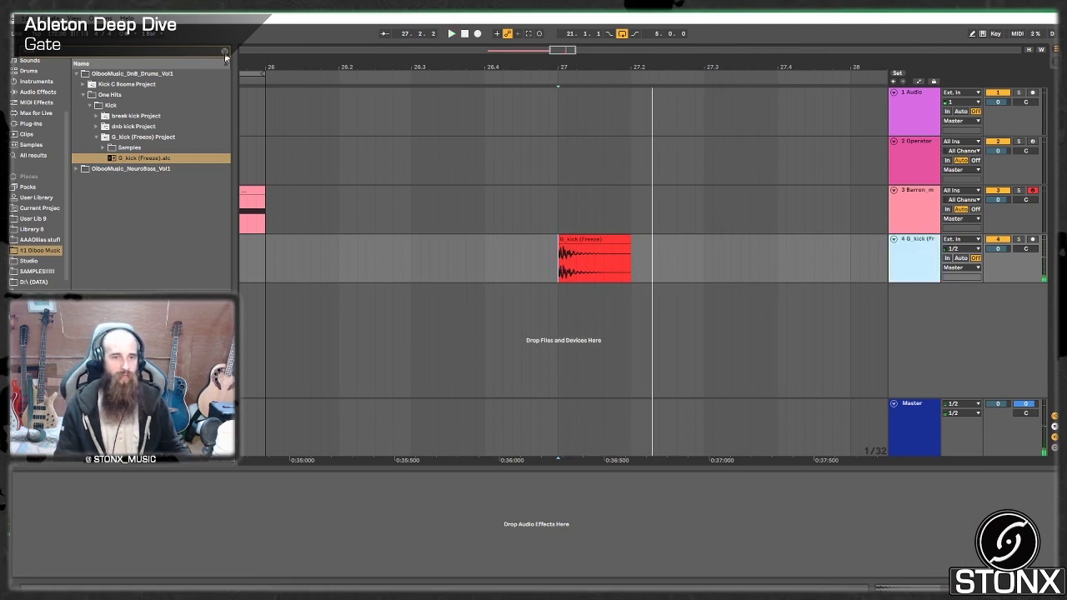
- Add the default Reverb audio effect to the G_kick track
{"action": "key", "text": "Escape"}
{"action": "left_click", "coordinate": [50, 137]}
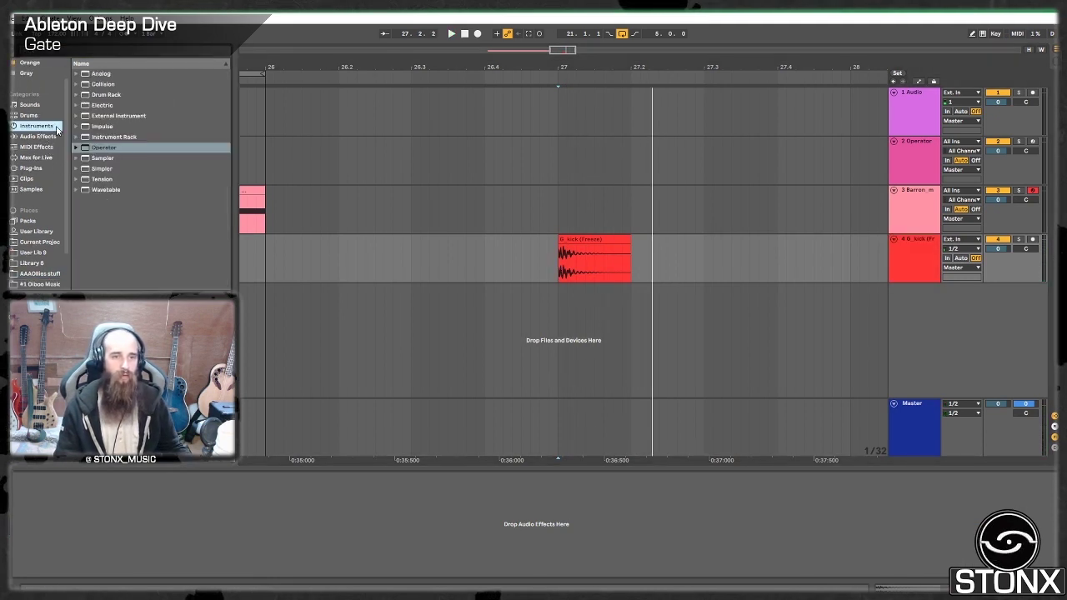
{"action": "left_click_drag", "start_coordinate": [101, 287], "coordinate": [546, 263]}
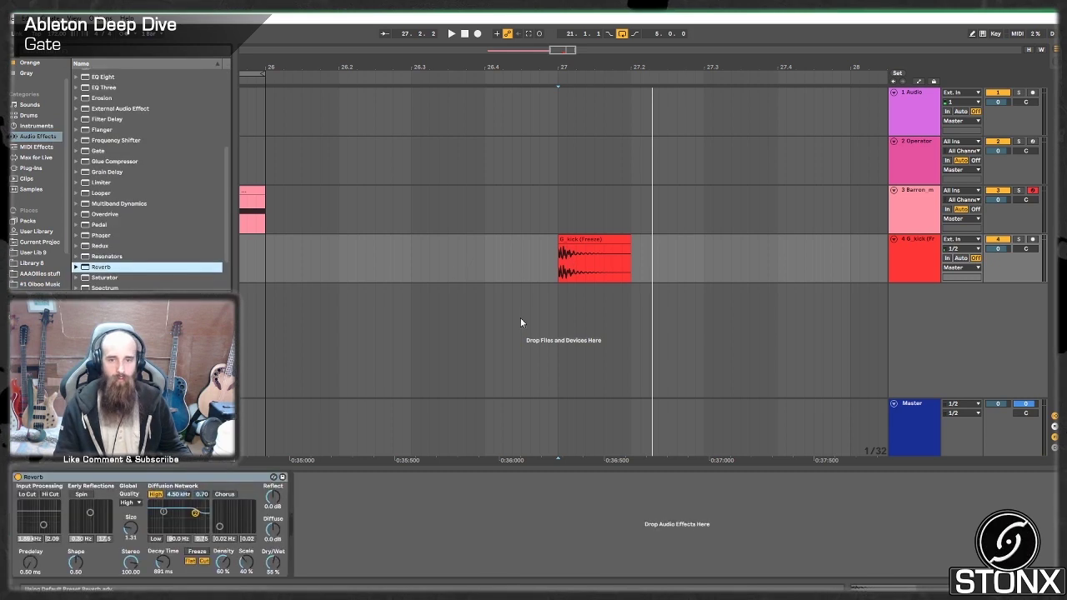
- Adjust the Reverb while auditioning the kick, settling on a Size of 0.56 and a Decay Time of 891 ms
{"action": "key", "text": "space"}
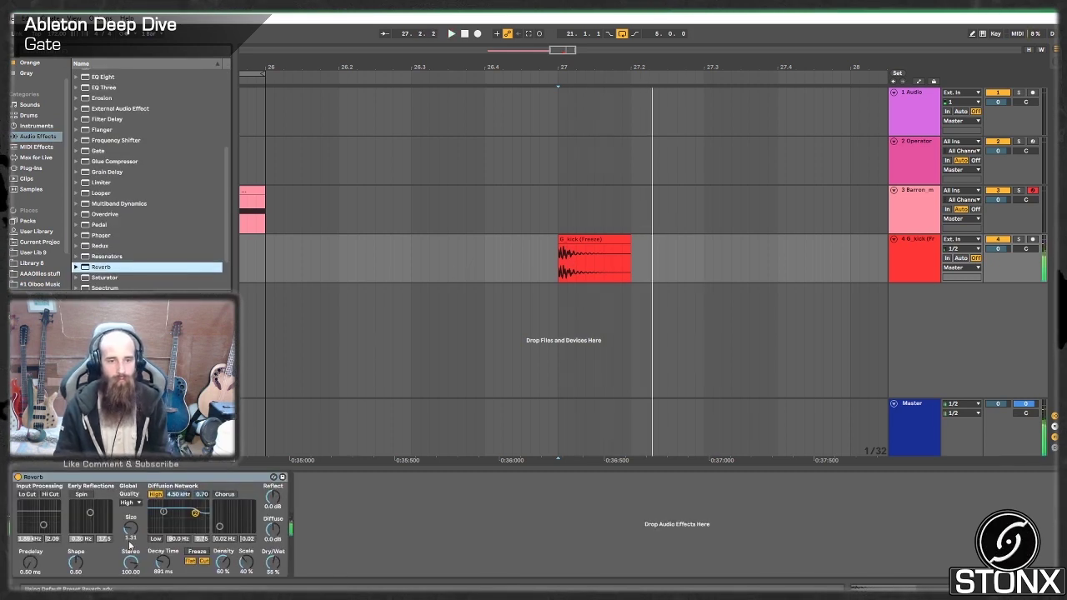
{"action": "key", "text": "space"}
{"action": "key", "text": "space"}
{"action": "left_click_drag", "start_coordinate": [131, 529], "coordinate": [131, 523]}
{"action": "key", "text": "space"}
{"action": "key", "text": "space"}
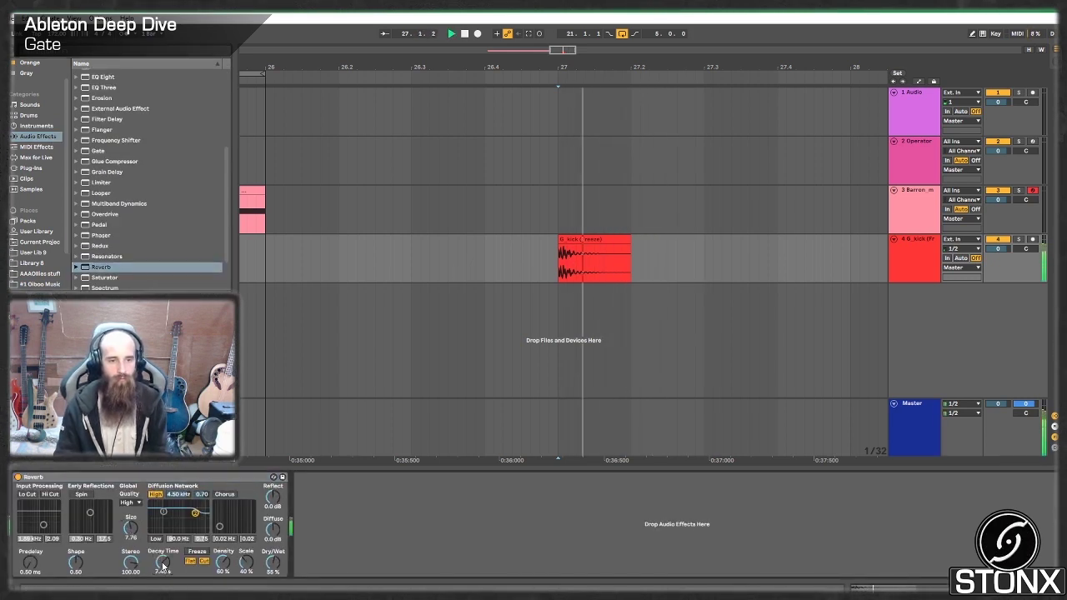
{"action": "key", "text": "space"}
{"action": "left_click_drag", "start_coordinate": [163, 562], "coordinate": [161, 596]}
{"action": "key", "text": "space"}
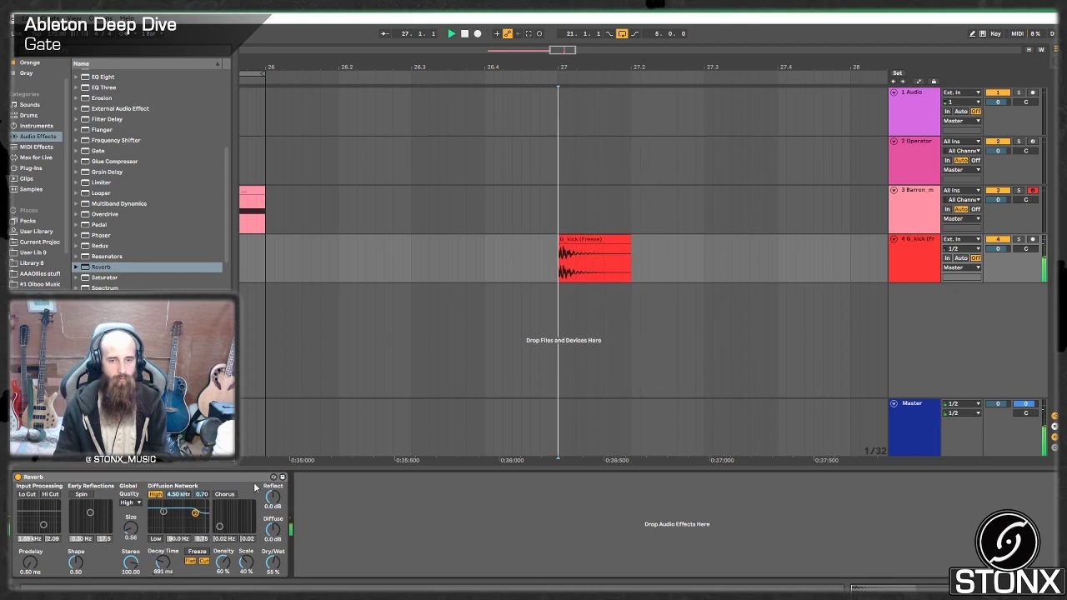
{"action": "key", "text": "space"}
- Freeze and flatten the G_kick track, and consolidate the resulting audio into a single clip spanning bar 27
{"action": "right_click", "coordinate": [922, 267]}
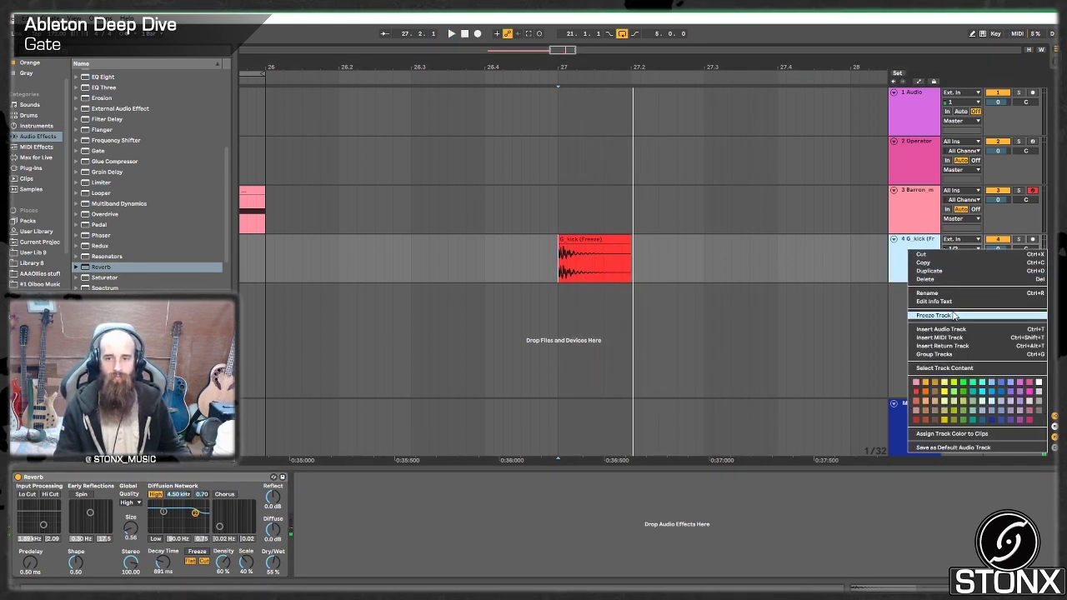
{"action": "left_click", "coordinate": [925, 316]}
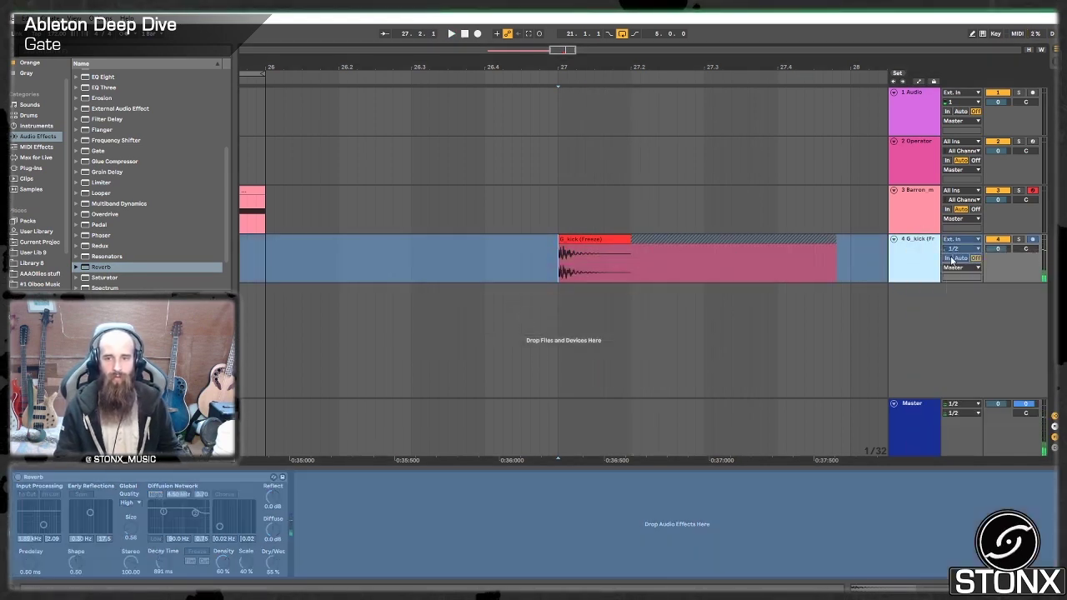
{"action": "right_click", "coordinate": [918, 254]}
{"action": "left_click", "coordinate": [956, 335]}
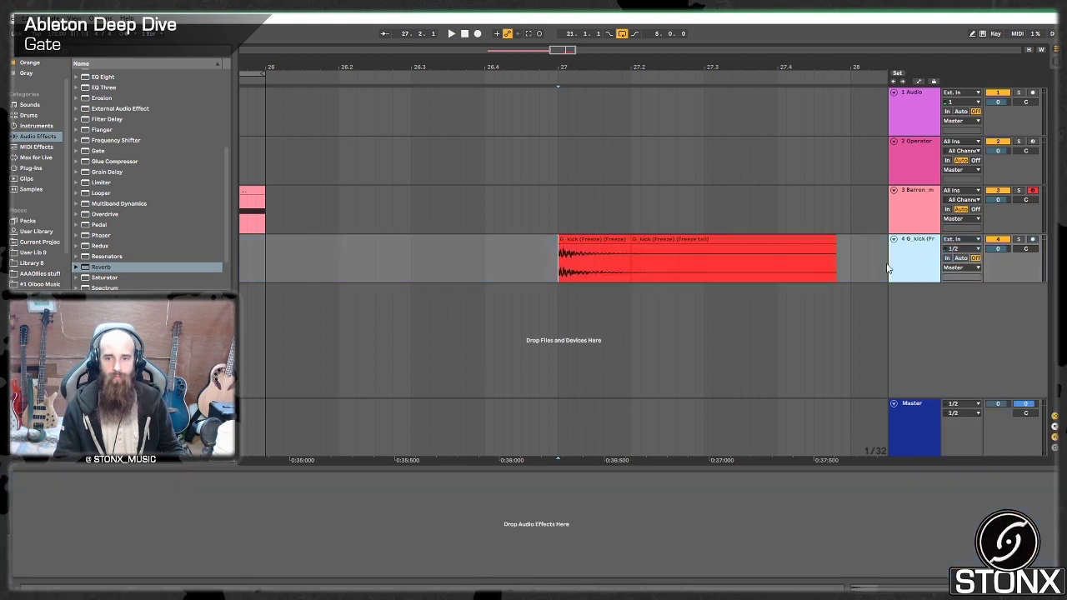
{"action": "left_click", "coordinate": [656, 241]}
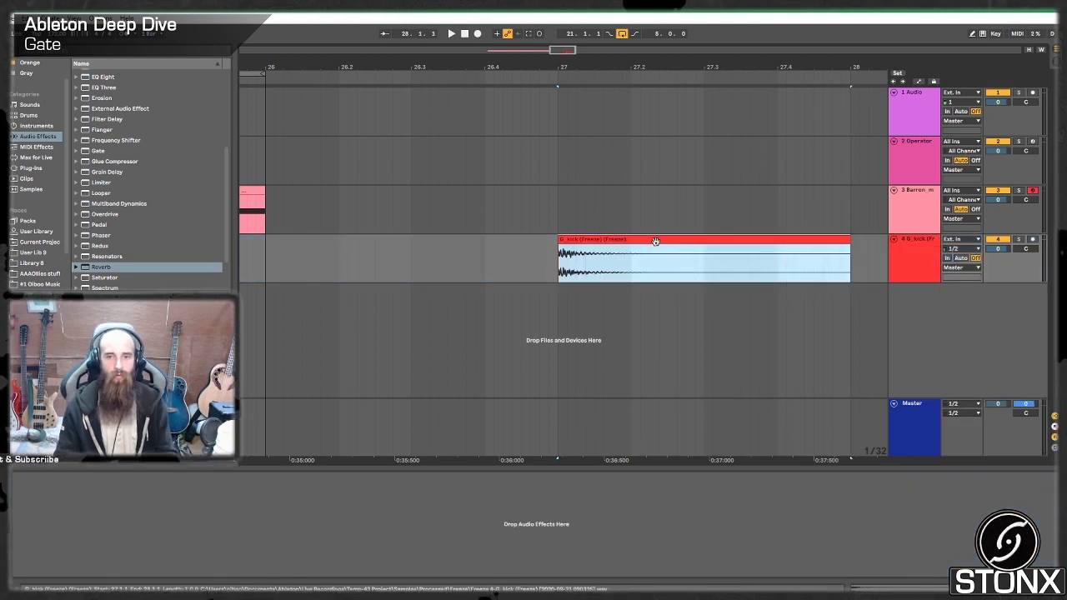
{"action": "key", "text": "space"}
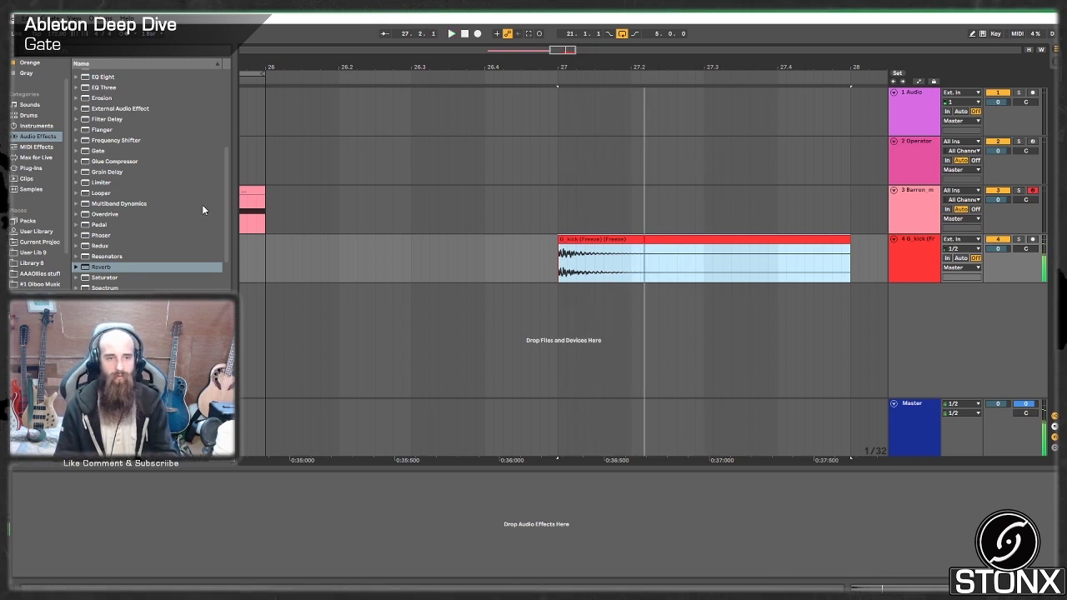
- Add the Gate effect to the G_kick track and lower its Threshold to -20.2 dB while playing the kick
{"action": "left_click_drag", "start_coordinate": [99, 150], "coordinate": [687, 261]}
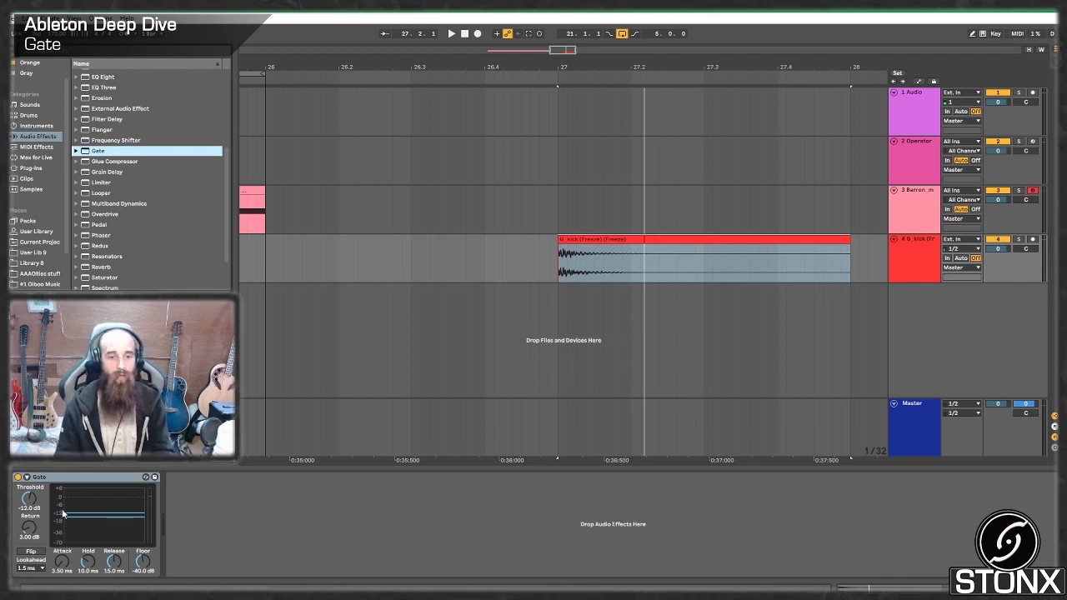
{"action": "key", "text": "space"}
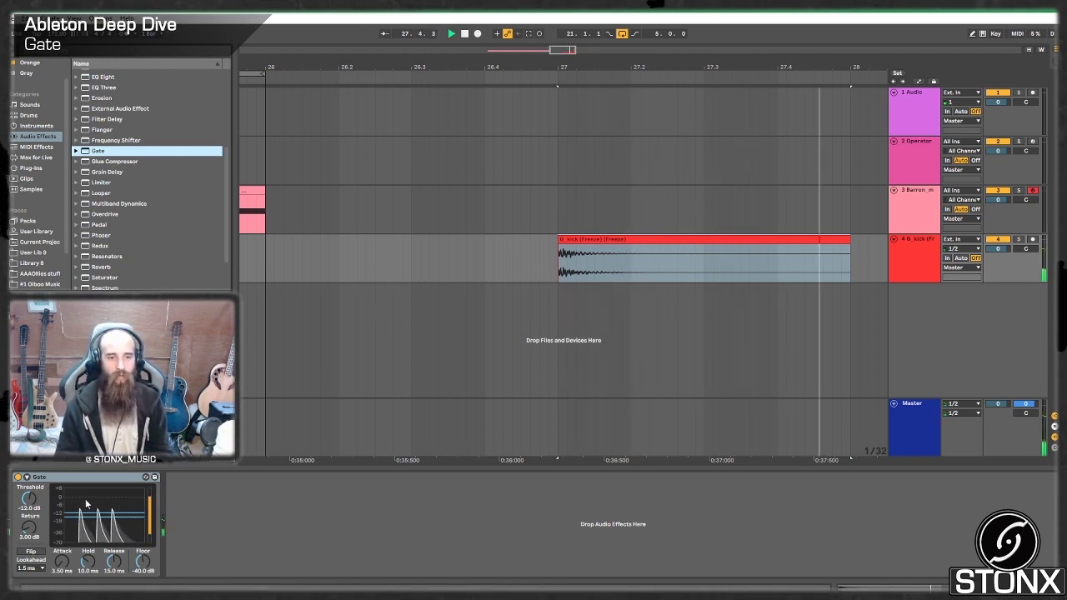
{"action": "left_click_drag", "start_coordinate": [27, 503], "coordinate": [27, 512]}
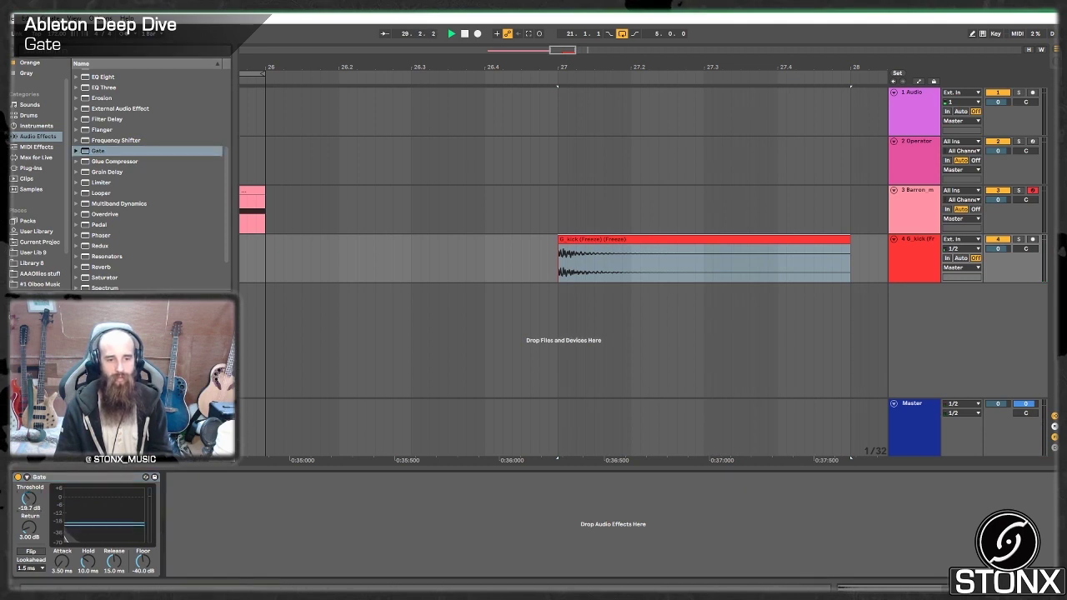
{"action": "key", "text": "space"}
{"action": "key", "text": "space"}
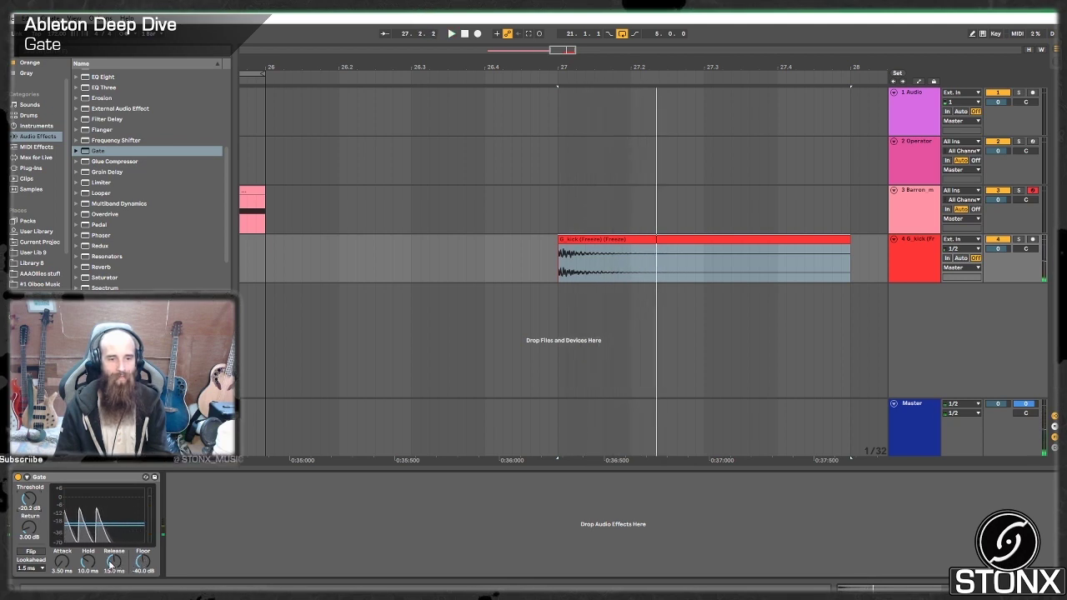
- Shorten the Gate's Release to 0.10 ms and its Hold to 1.00 ms while auditioning the kick
{"action": "left_click_drag", "start_coordinate": [115, 560], "coordinate": [115, 584]}
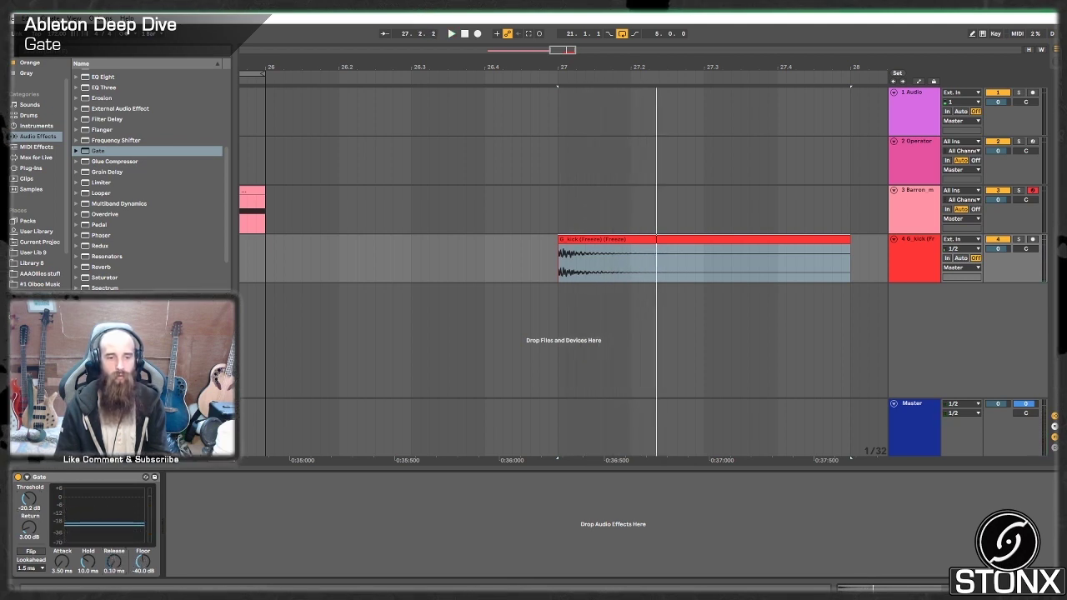
{"action": "key", "text": "space"}
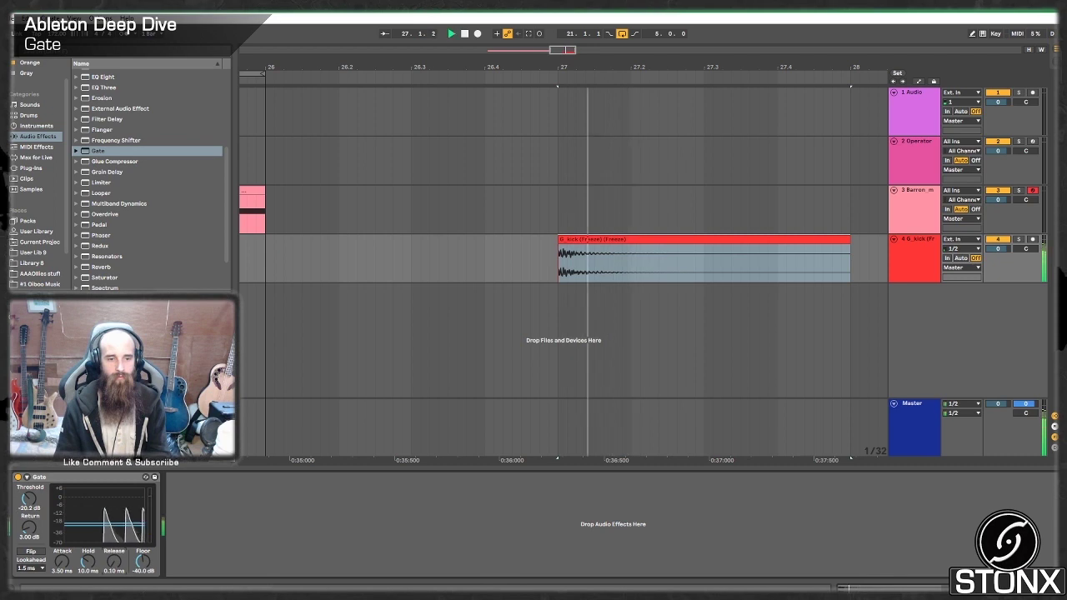
{"action": "left_click_drag", "start_coordinate": [88, 561], "coordinate": [87, 584]}
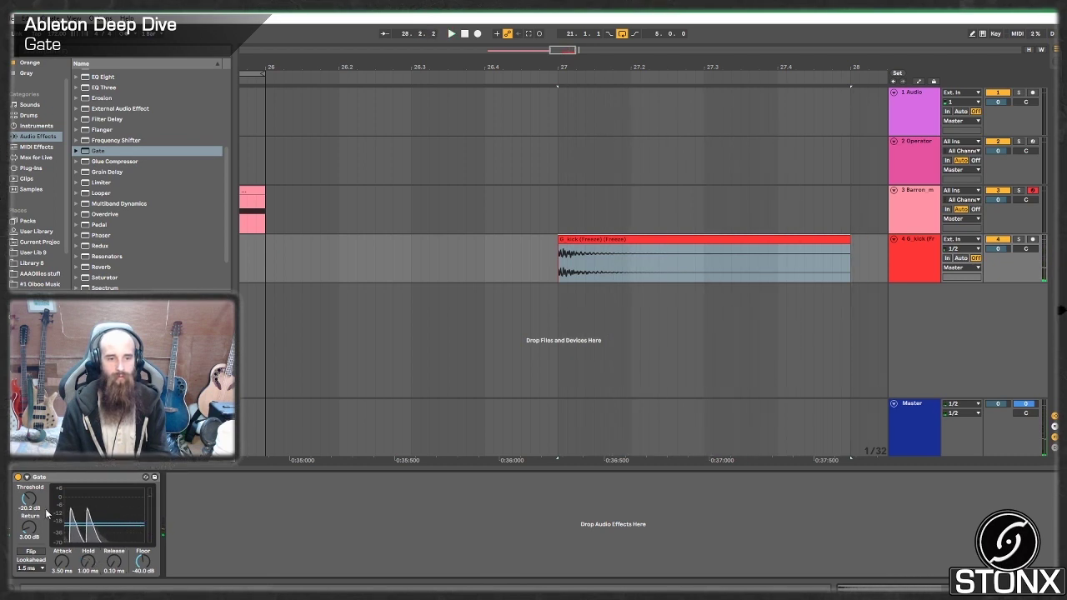
- Set the Gate's Threshold to -16.2 dB and Release to 36.2 ms, comparing the kick with the effect bypassed
{"action": "left_click_drag", "start_coordinate": [29, 498], "coordinate": [28, 482]}
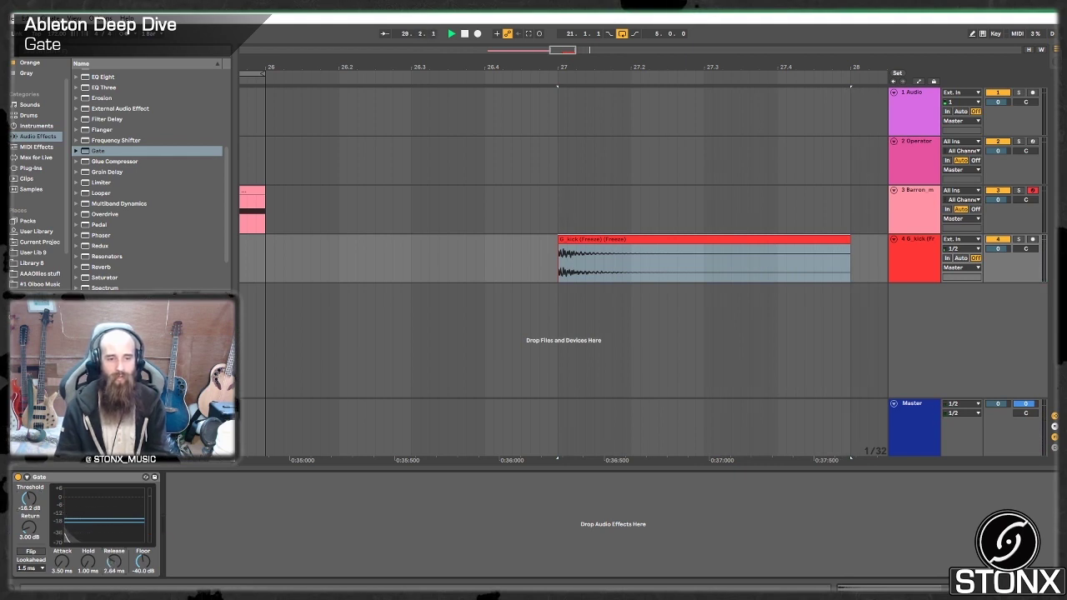
{"action": "mouse_move", "coordinate": [114, 560]}
{"action": "left_mouse_down"}
{"action": "mouse_move", "coordinate": [114, 533]}
{"action": "mouse_move", "coordinate": [114, 550]}
{"action": "left_mouse_up"}
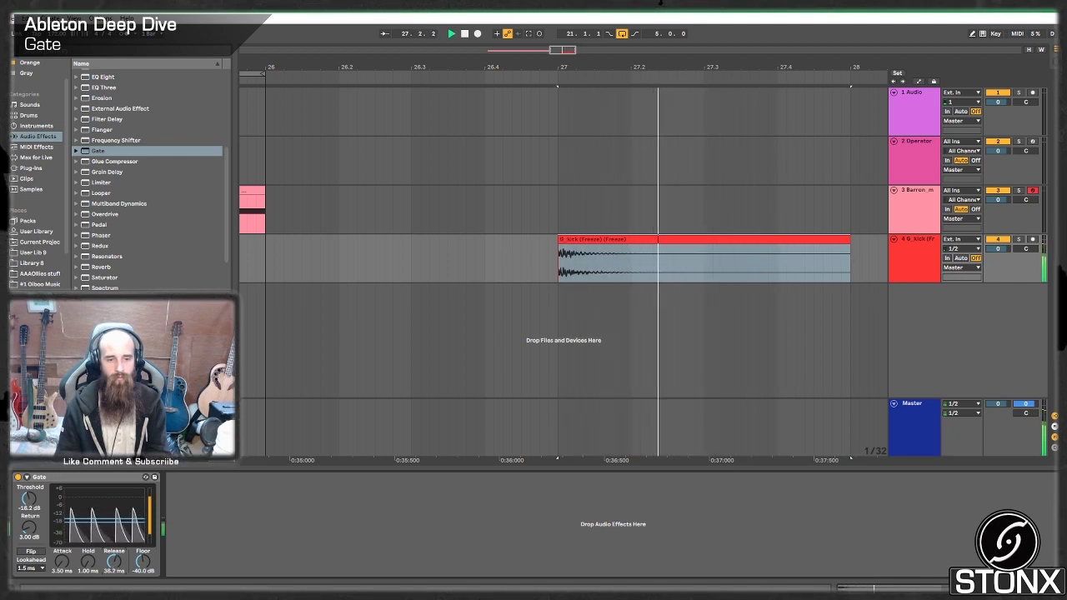
{"action": "left_click", "coordinate": [18, 477]}
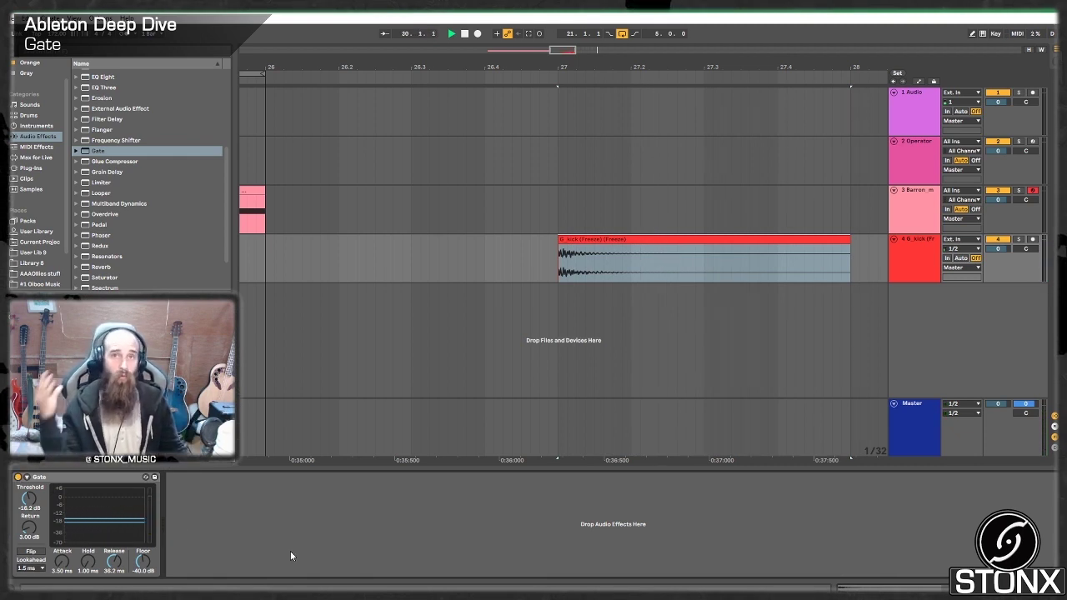
- Insert a new audio track below G_kick, set its input to Resampling and arm it for recording
{"action": "right_click", "coordinate": [922, 303]}
{"action": "left_click", "coordinate": [933, 302]}
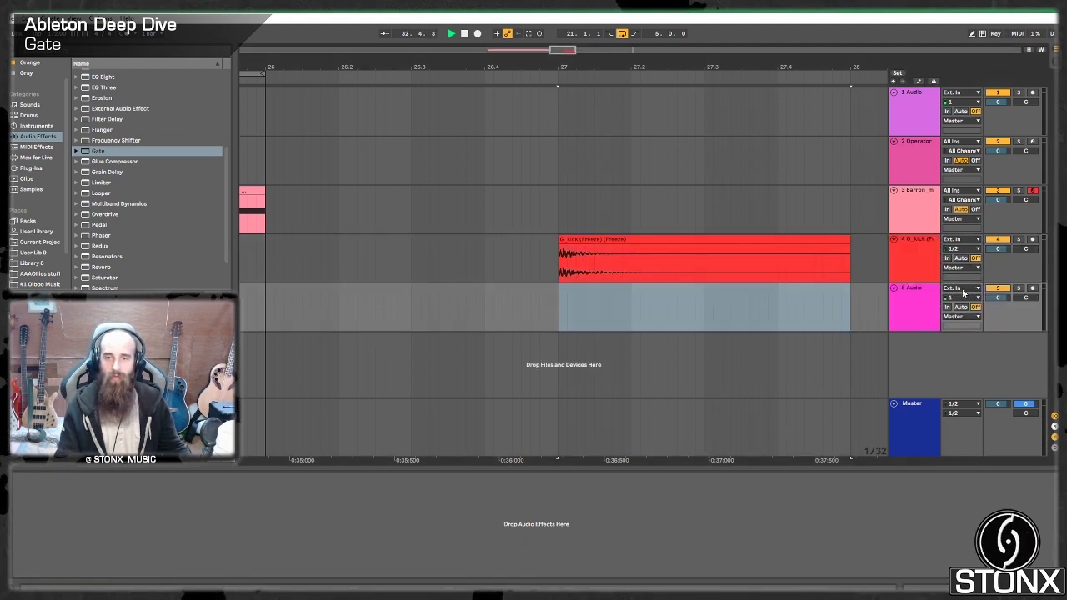
{"action": "left_click", "coordinate": [967, 315]}
{"action": "left_click", "coordinate": [1050, 286]}
{"action": "left_click", "coordinate": [1034, 288]}
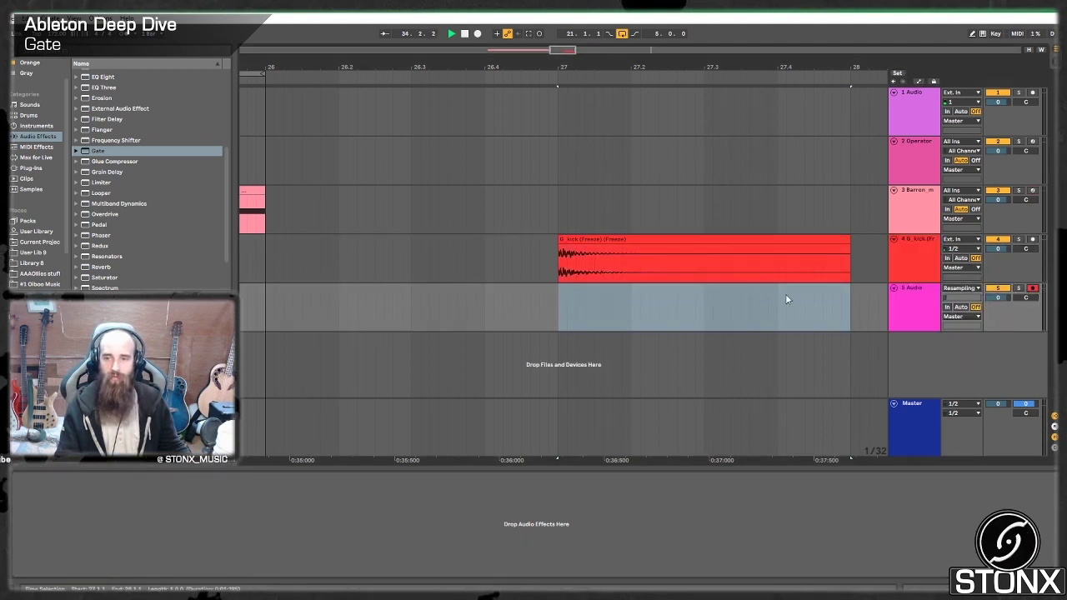
- Record the gated kick onto the resampling track from bar 27, stopping after the kick has played
{"action": "left_click", "coordinate": [577, 293]}
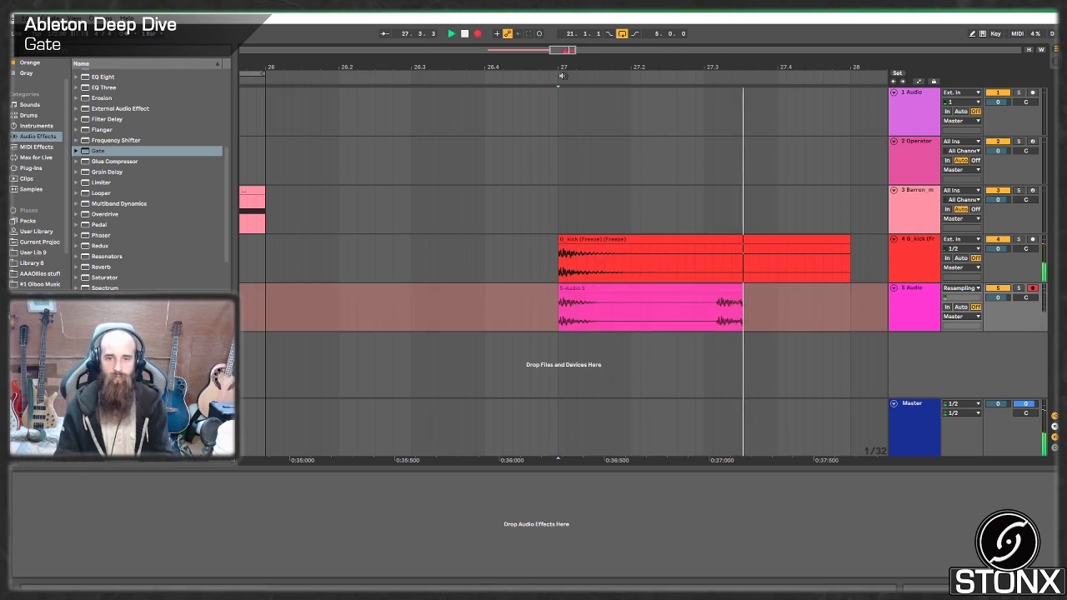
{"action": "key", "text": "space"}
{"action": "left_click", "coordinate": [732, 327]}
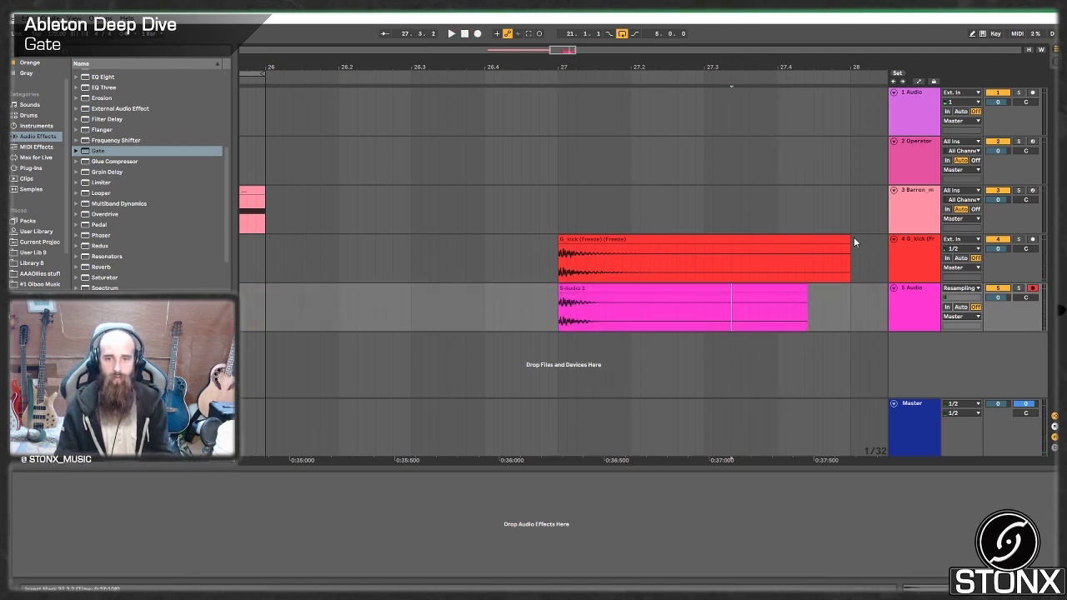
- Trim the G_kick clip and the recorded clip beneath it so that both end at 27.3
{"action": "left_click_drag", "start_coordinate": [850, 242], "coordinate": [705, 248]}
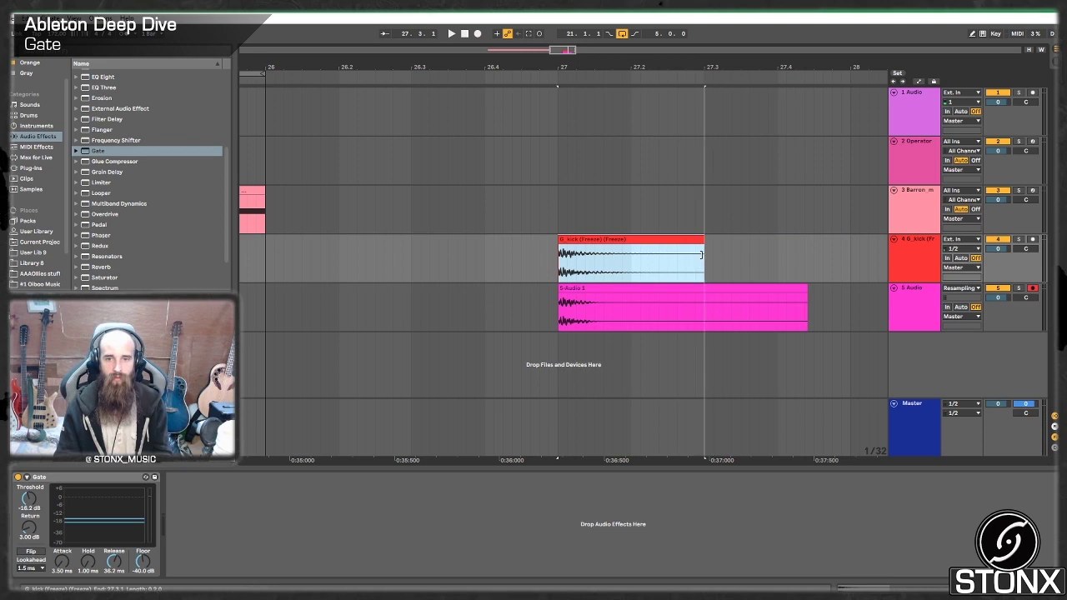
{"action": "left_click_drag", "start_coordinate": [807, 297], "coordinate": [732, 296]}
{"action": "scroll", "coordinate": [677, 288], "scroll_direction": "up", "scroll_amount": 5}
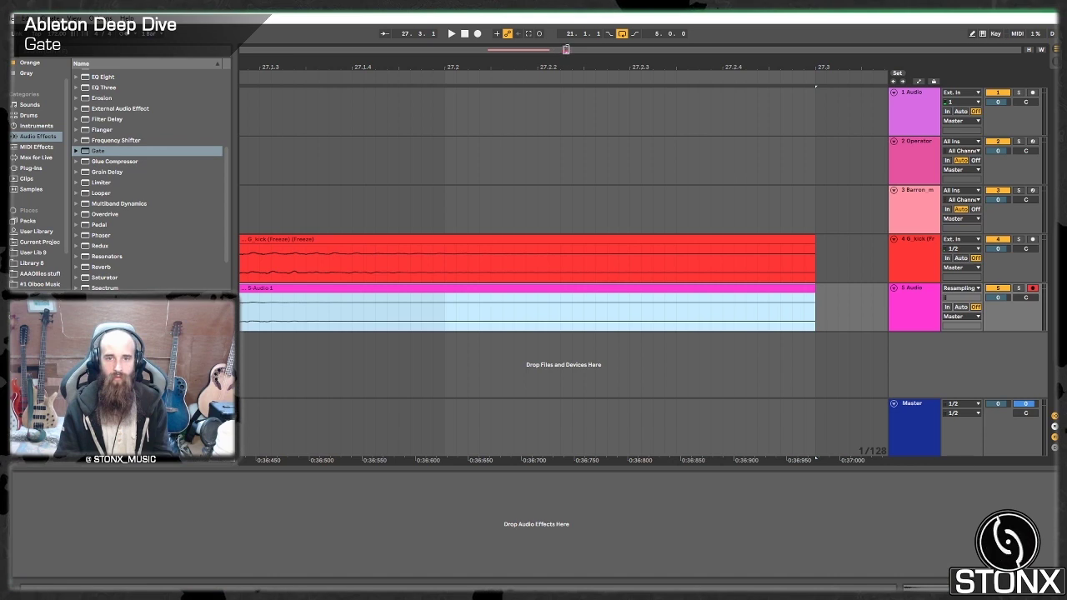
{"action": "left_click_drag", "start_coordinate": [566, 50], "coordinate": [565, 50]}
{"action": "left_click_drag", "start_coordinate": [576, 67], "coordinate": [641, 68]}
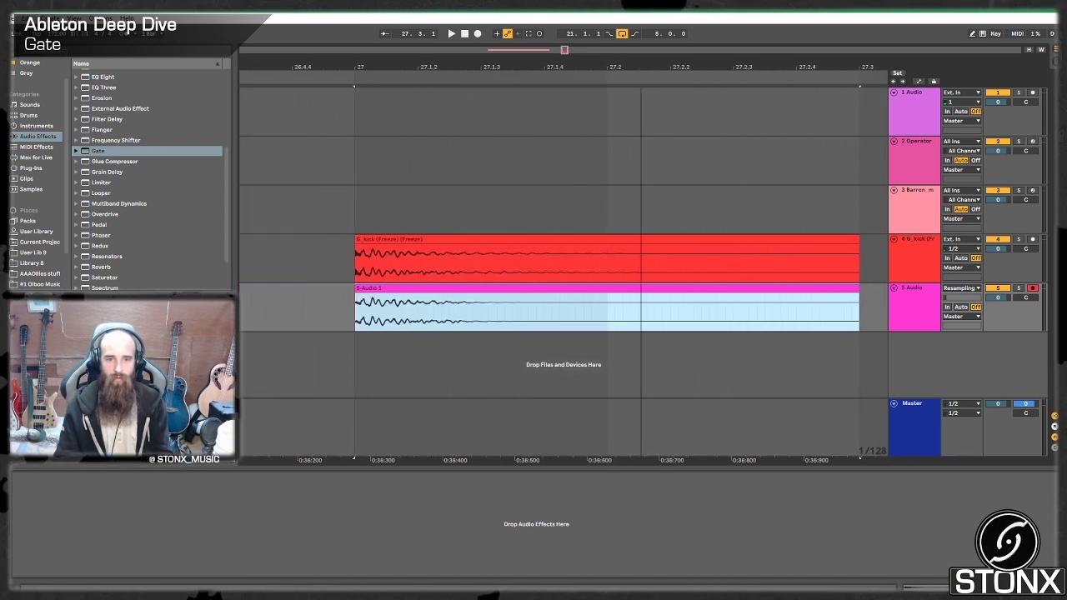
- Boost the resampled clip's gain to 24.0 dB to inspect its gated tail, and reset the gain to 0.00 dB
{"action": "double_click", "coordinate": [494, 290]}
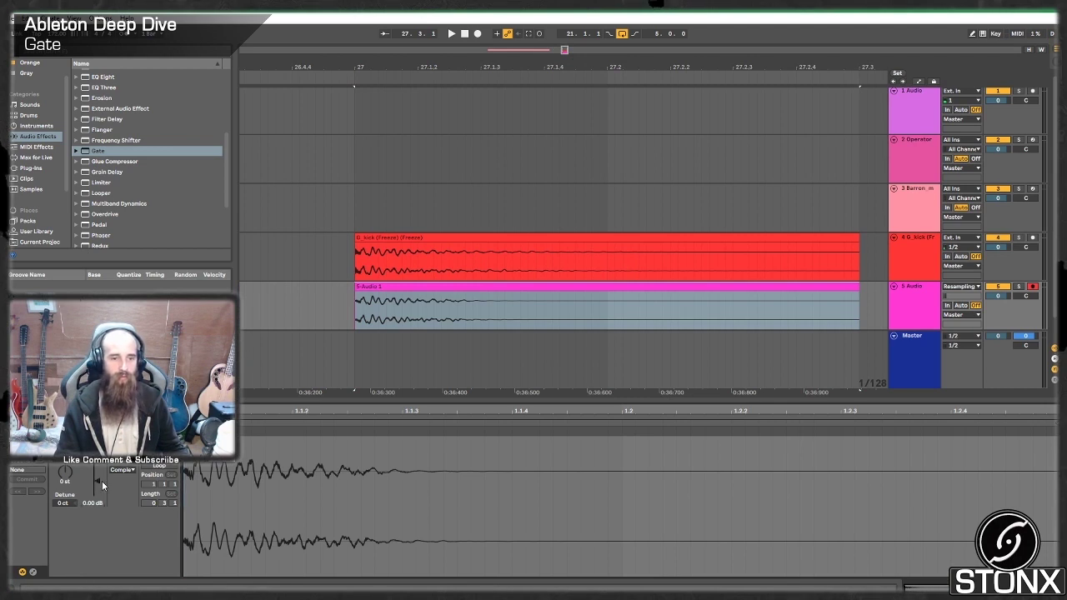
{"action": "left_click_drag", "start_coordinate": [96, 481], "coordinate": [97, 467]}
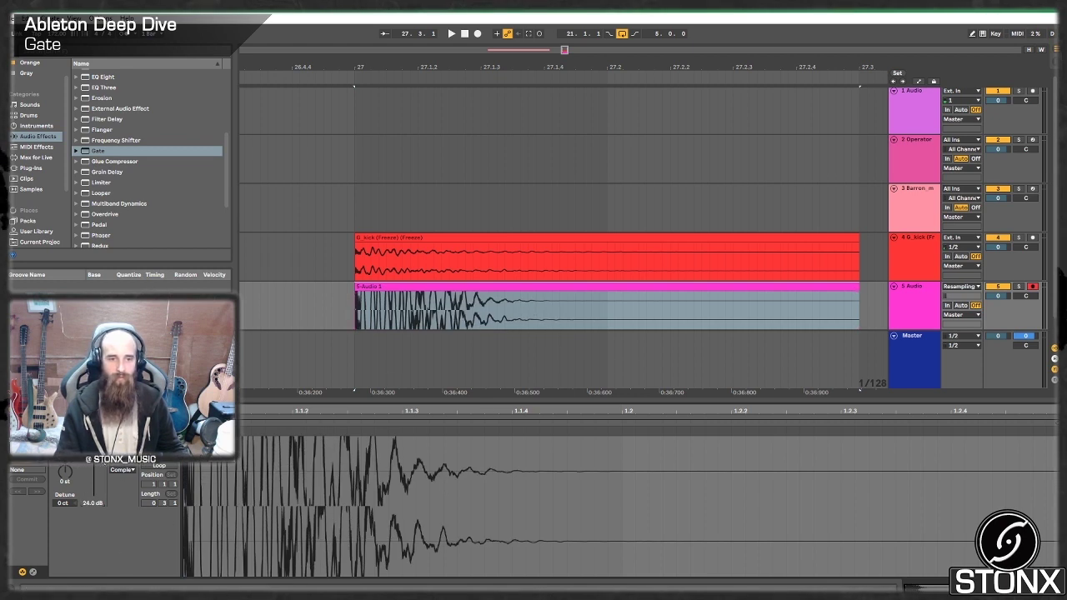
{"action": "double_click", "coordinate": [88, 503]}
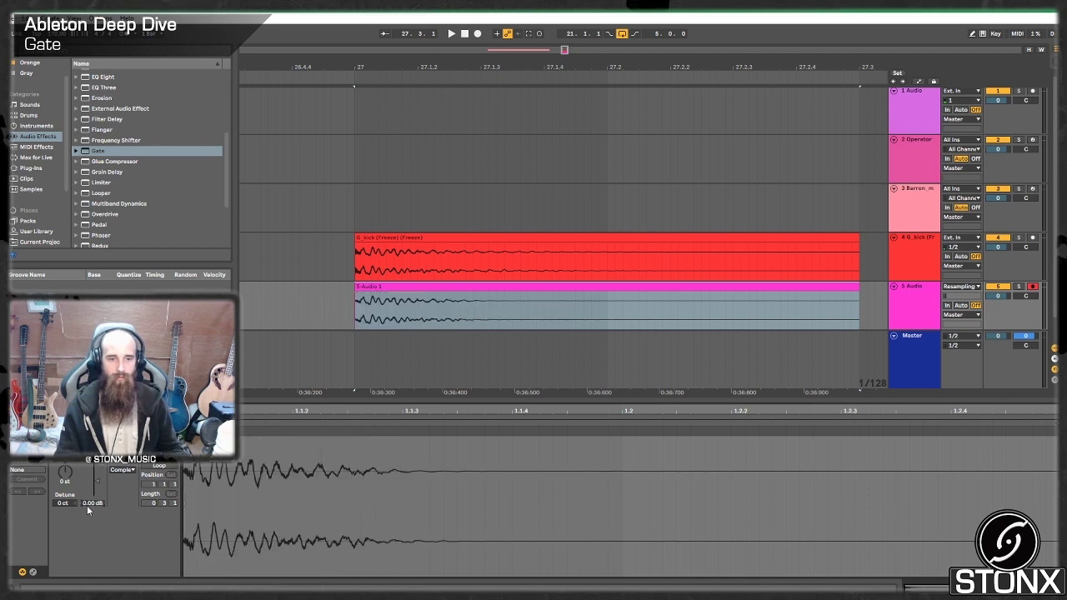
- Boost the original G_kick clip's gain to 24.0 dB, highlight its reverb tail for comparison, and reset the gain to 0.00 dB
{"action": "left_click", "coordinate": [405, 239]}
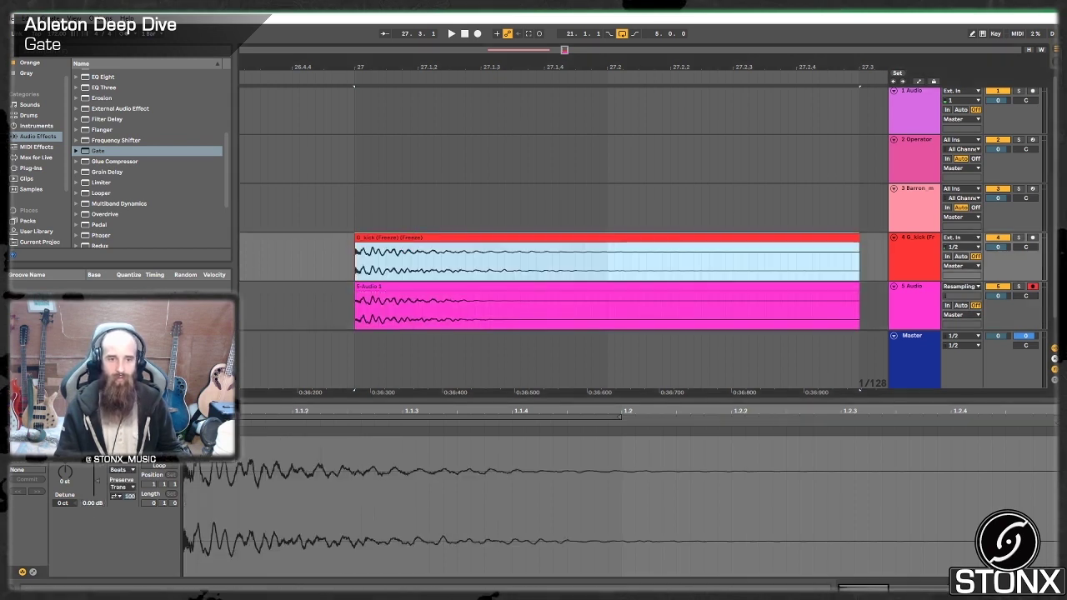
{"action": "left_click_drag", "start_coordinate": [101, 489], "coordinate": [101, 441]}
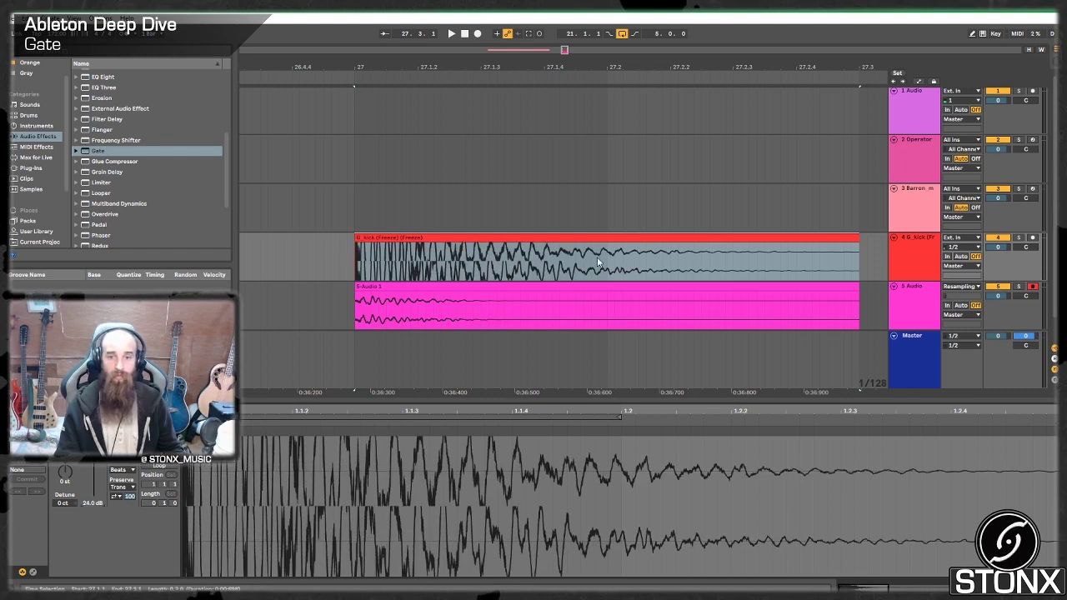
{"action": "left_click_drag", "start_coordinate": [812, 258], "coordinate": [693, 259]}
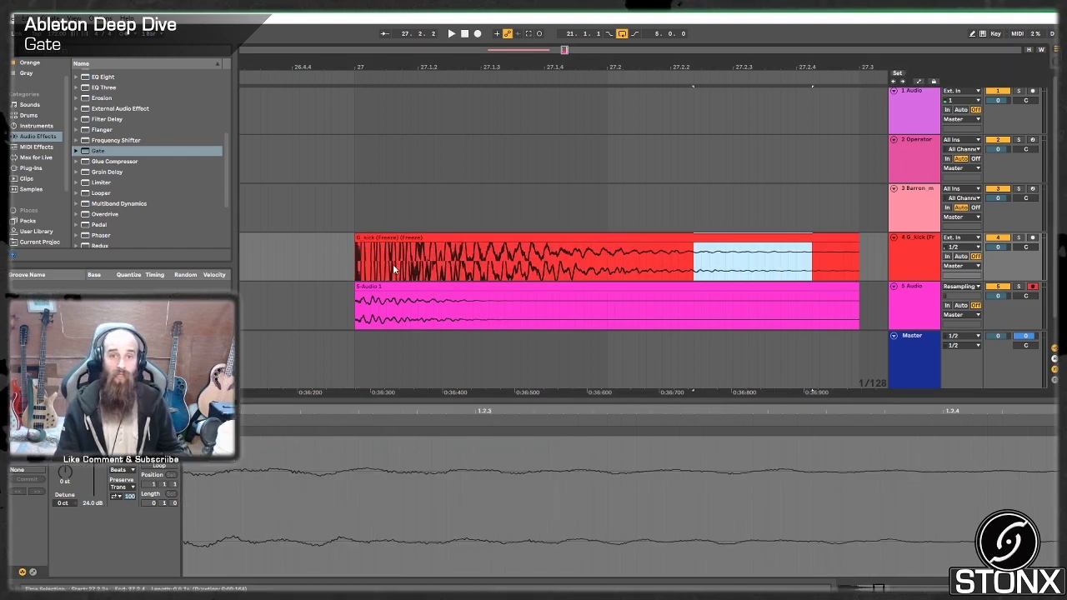
{"action": "left_click", "coordinate": [98, 504]}
{"action": "key", "text": "Delete"}
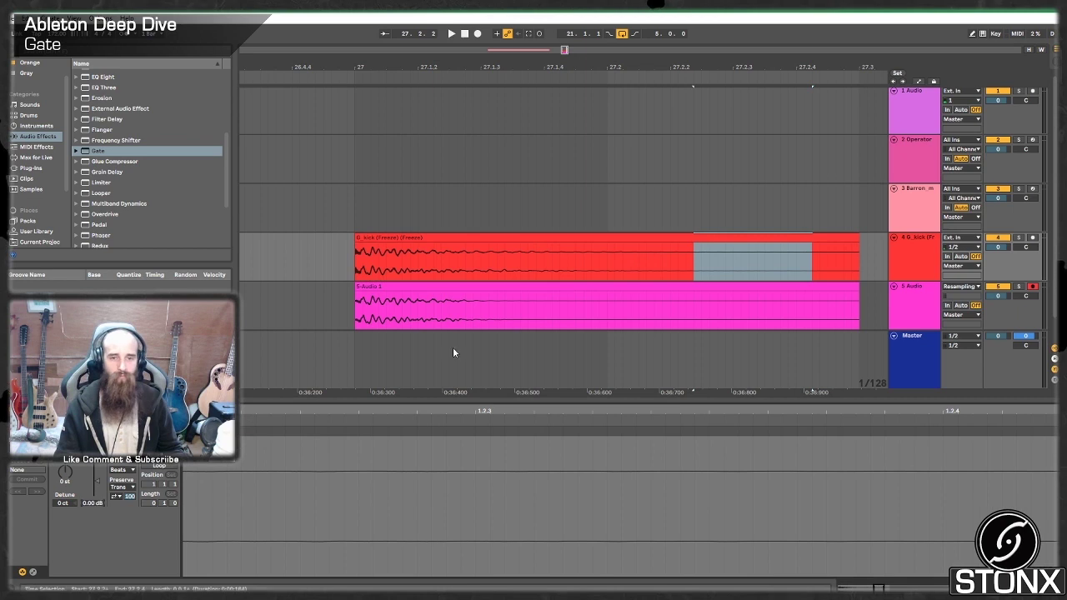
{"action": "left_click", "coordinate": [453, 286]}
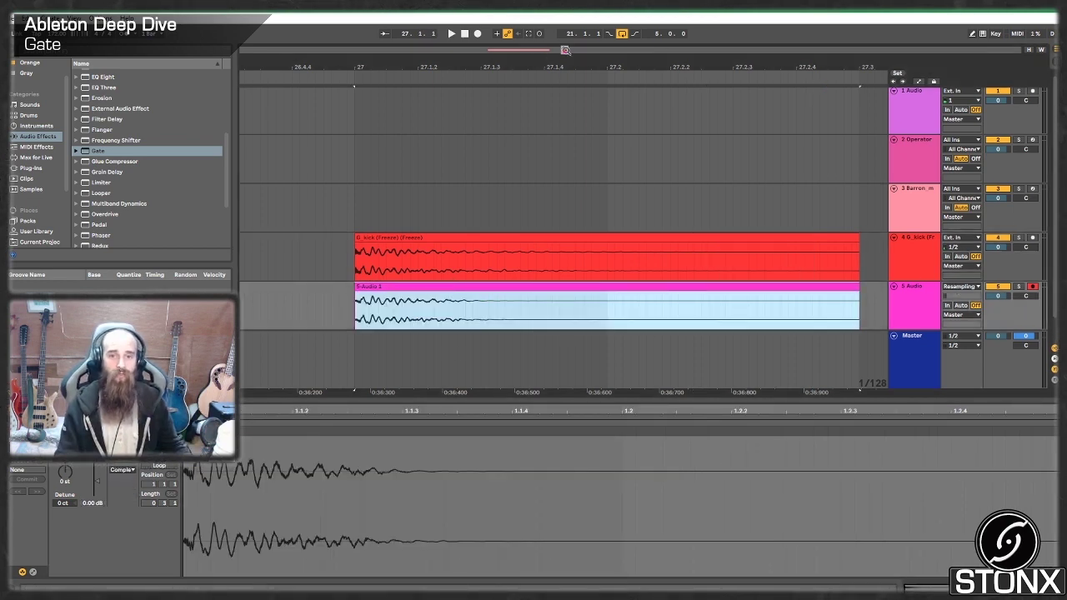
- Show the Operator instrument's settings on track 2
{"action": "left_click_drag", "start_coordinate": [565, 50], "coordinate": [590, 48]}
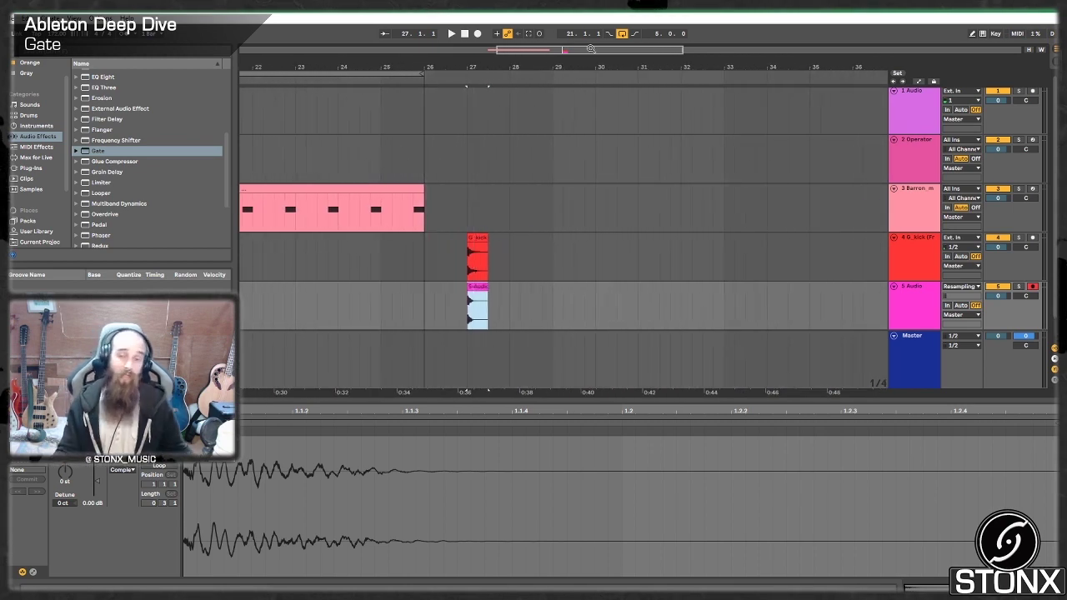
{"action": "left_click", "coordinate": [921, 155]}
{"action": "double_click", "coordinate": [916, 170]}
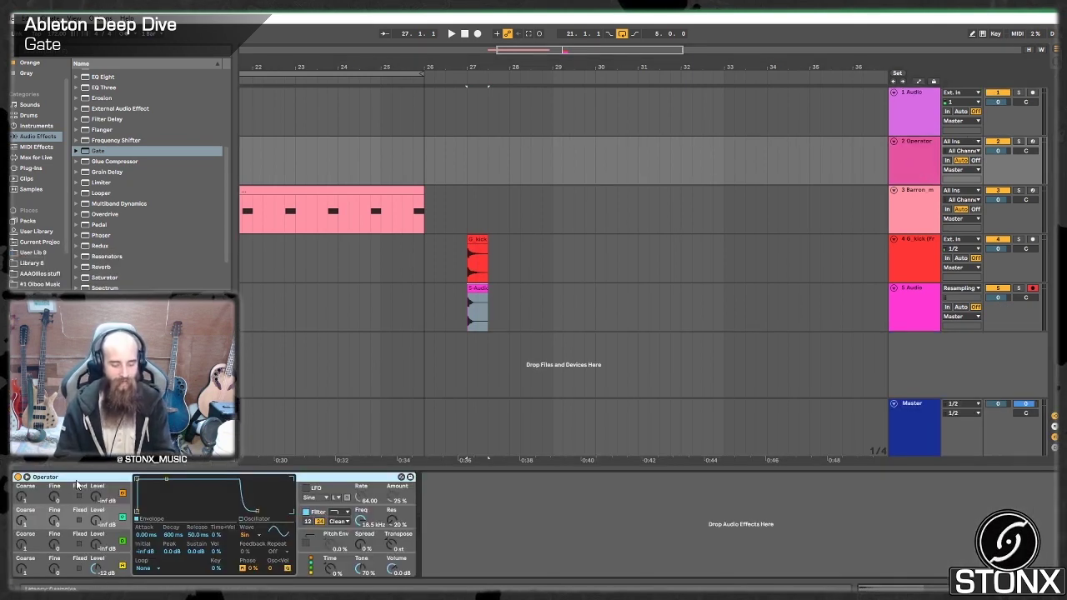
- Arm and solo the Operator track for computer-keyboard playing, and raise oscillator A's envelope attack to 129 ms
{"action": "left_click", "coordinate": [1031, 141]}
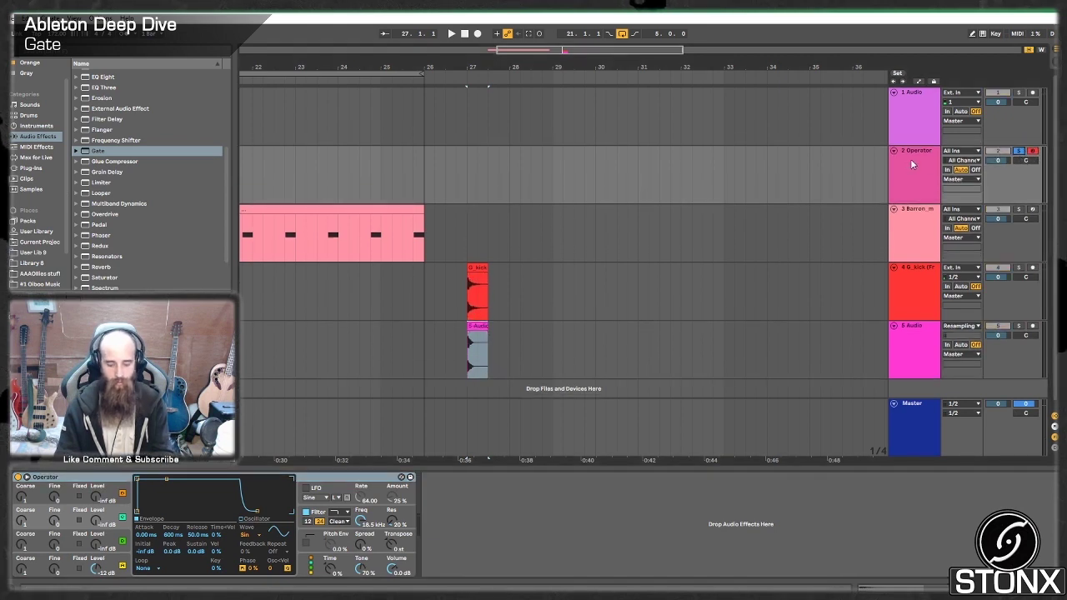
{"action": "key", "text": "a"}
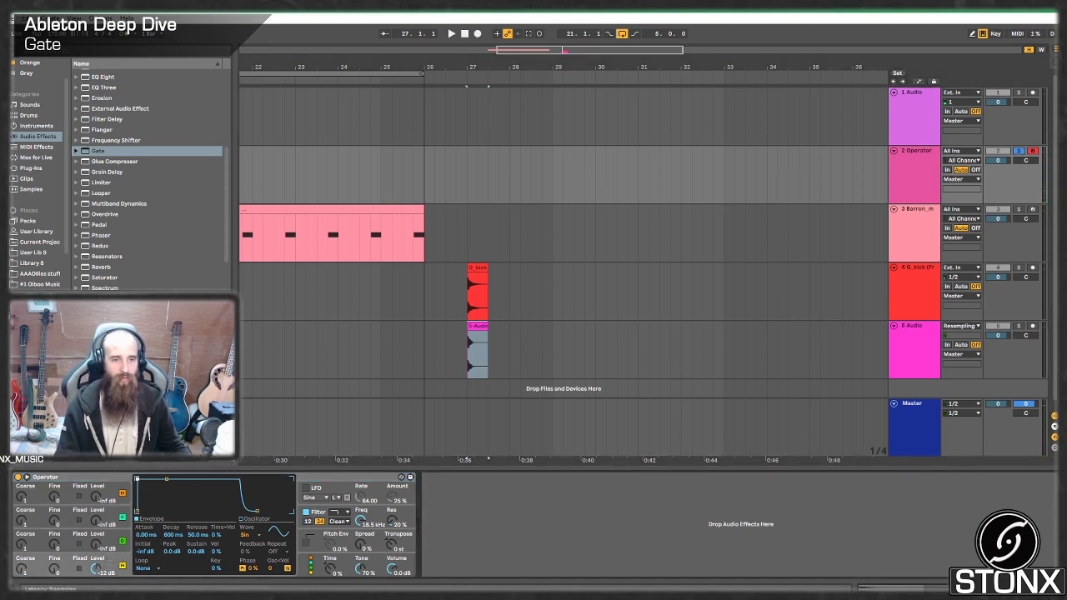
{"action": "left_click_drag", "start_coordinate": [165, 480], "coordinate": [168, 481]}
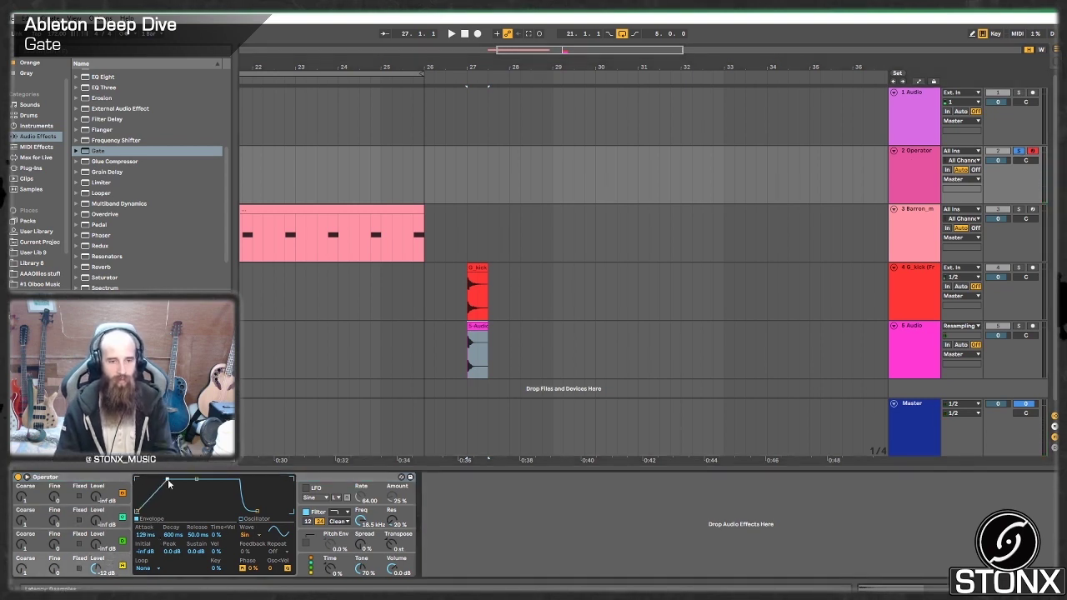
- Set Operator's oscillator B to the Sw3 waveform and raise its level to -27 dB
{"action": "left_click", "coordinate": [94, 533]}
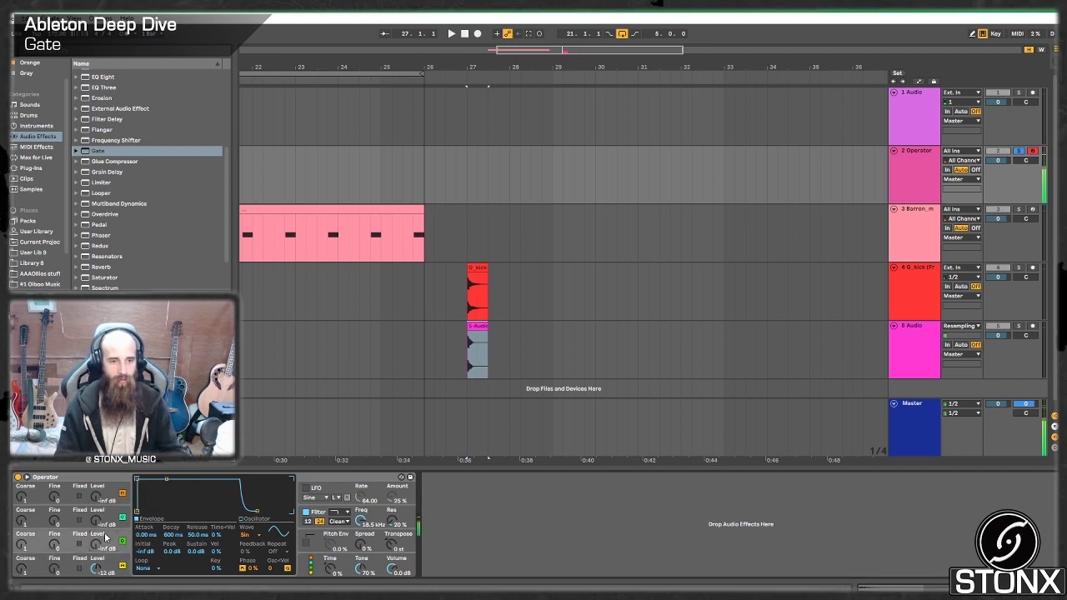
{"action": "left_click", "coordinate": [246, 534]}
{"action": "left_click", "coordinate": [249, 367]}
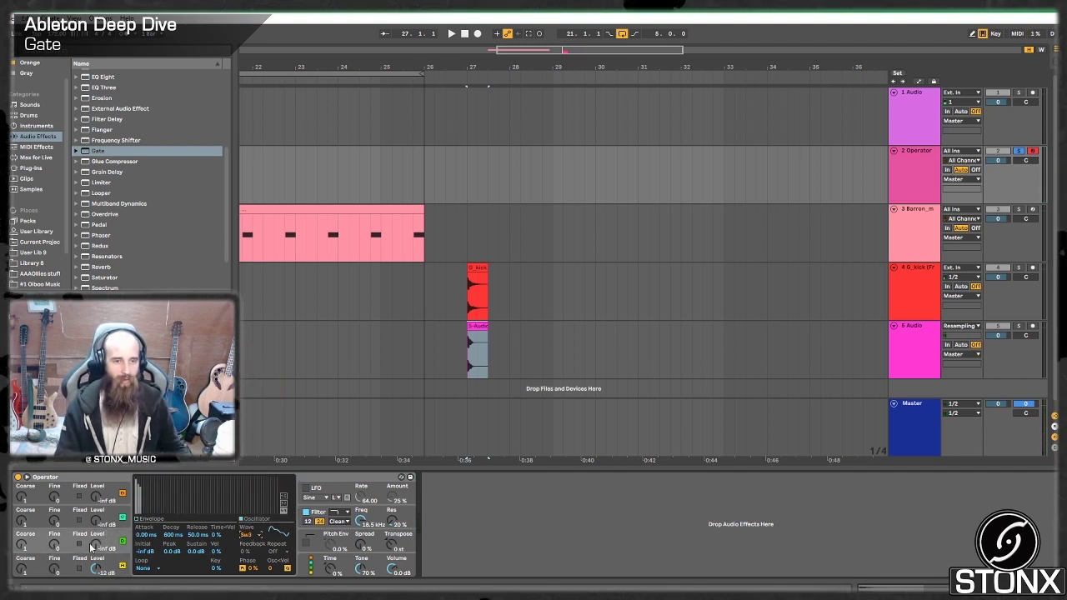
{"action": "left_click_drag", "start_coordinate": [98, 543], "coordinate": [101, 522]}
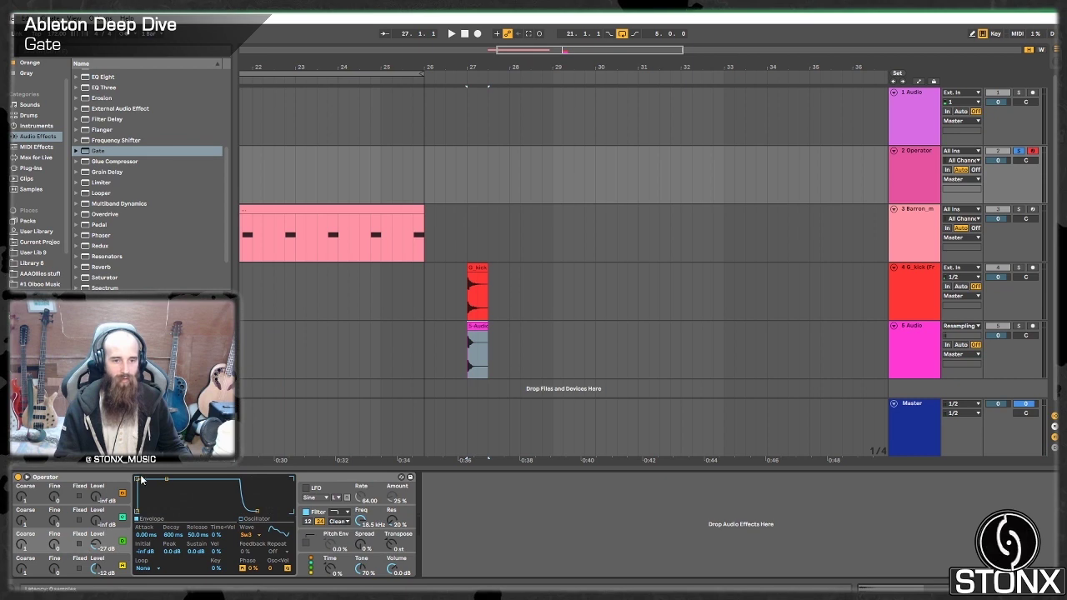
- Set Operator's oscillator C to the Sw4 waveform with coarse tuning 0.5 and an envelope attack of about 39 ms
{"action": "left_click", "coordinate": [101, 522]}
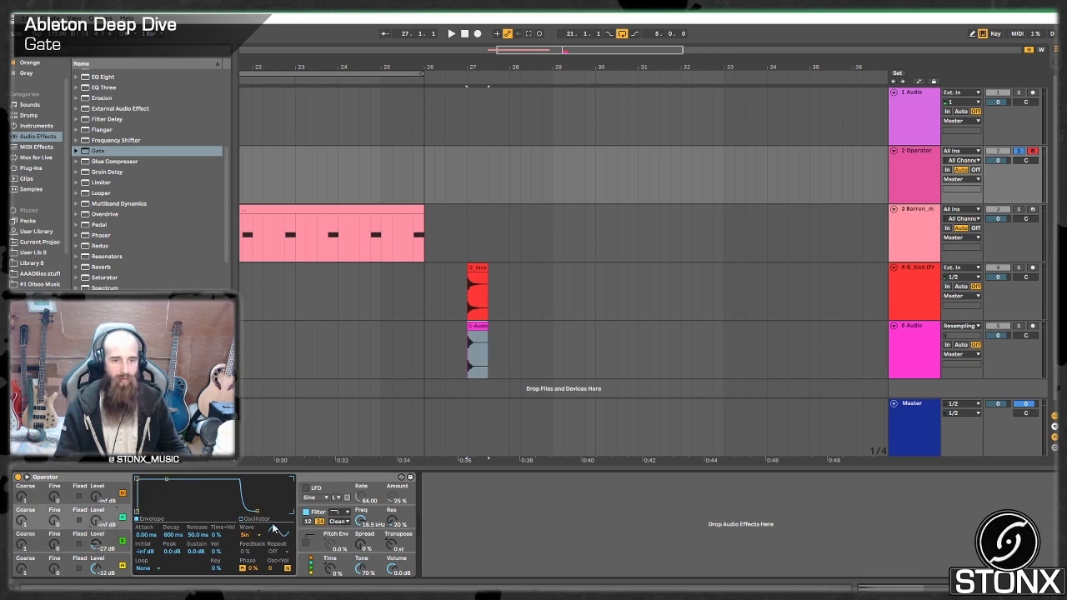
{"action": "left_click", "coordinate": [244, 535]}
{"action": "left_click", "coordinate": [257, 381]}
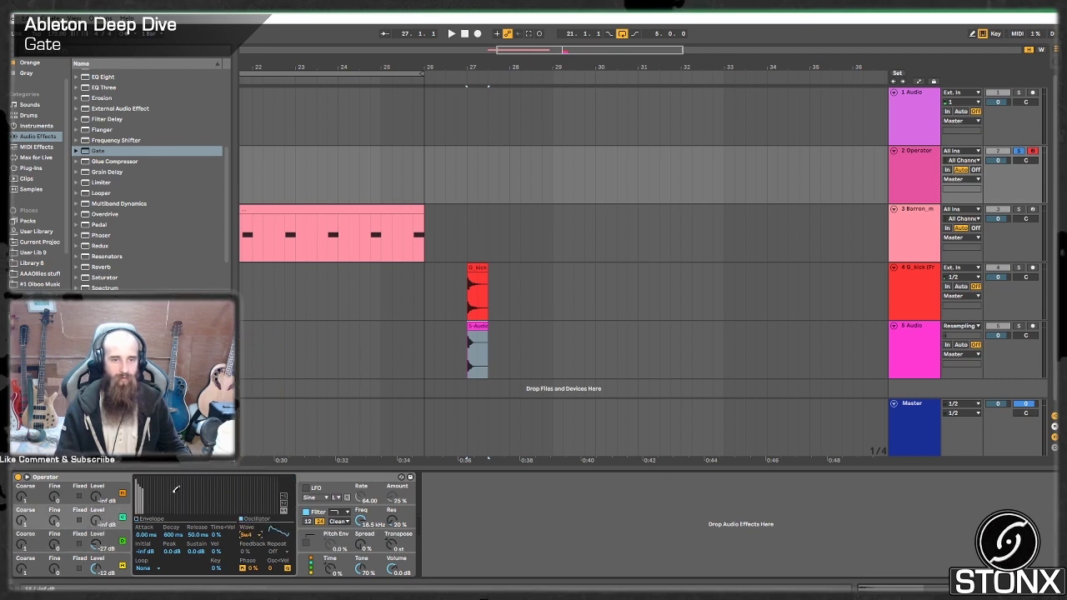
{"action": "left_click", "coordinate": [139, 519]}
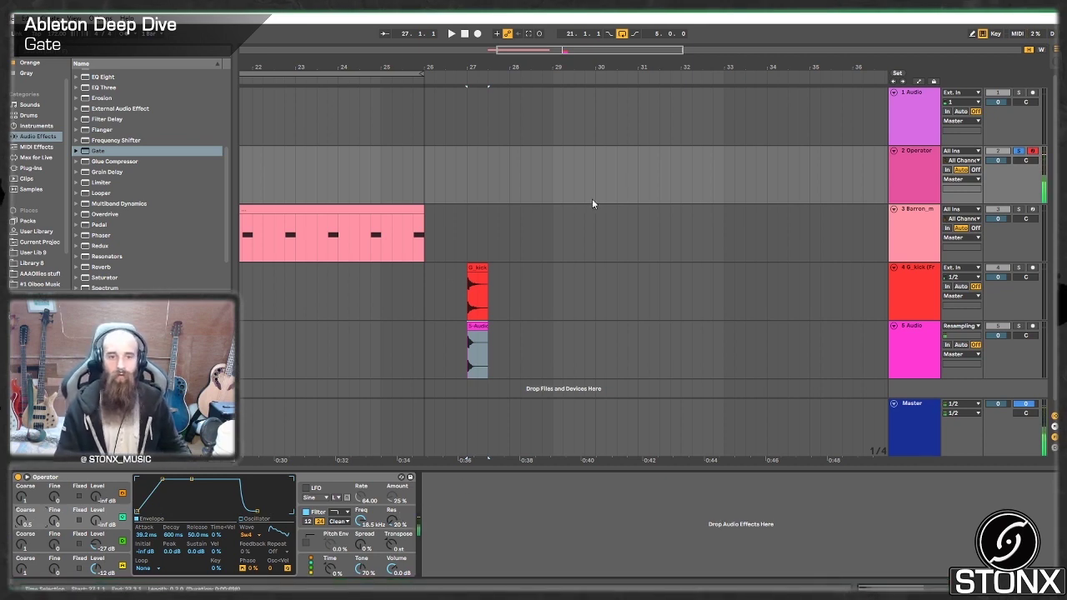
- Create an empty four-bar MIDI clip on the Operator track from bar 29 to bar 33
{"action": "left_click_drag", "start_coordinate": [553, 167], "coordinate": [729, 166]}
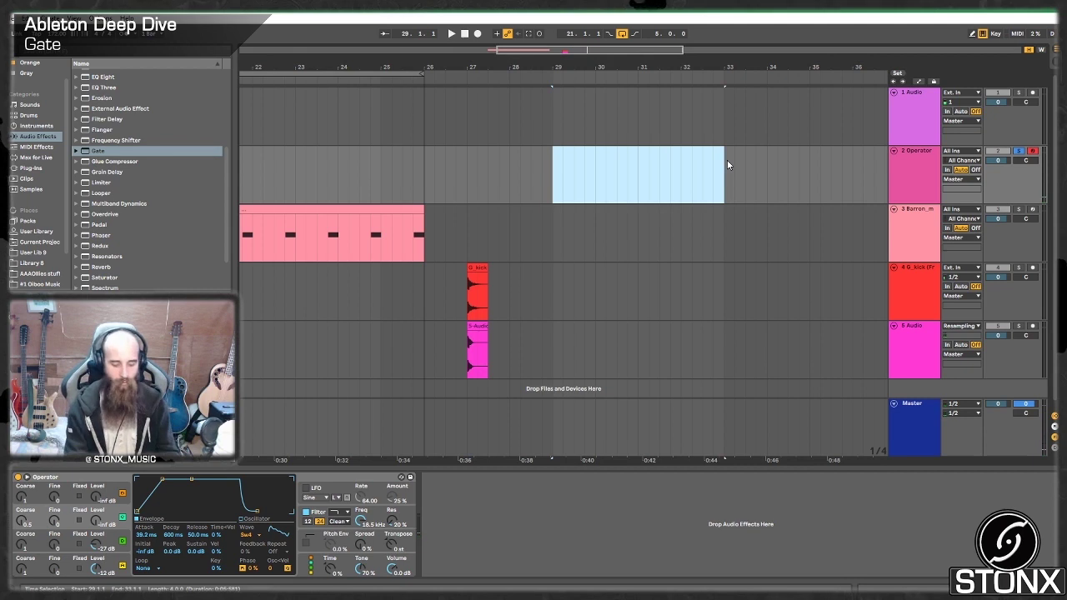
{"action": "key", "text": "ctrl+shift+m"}
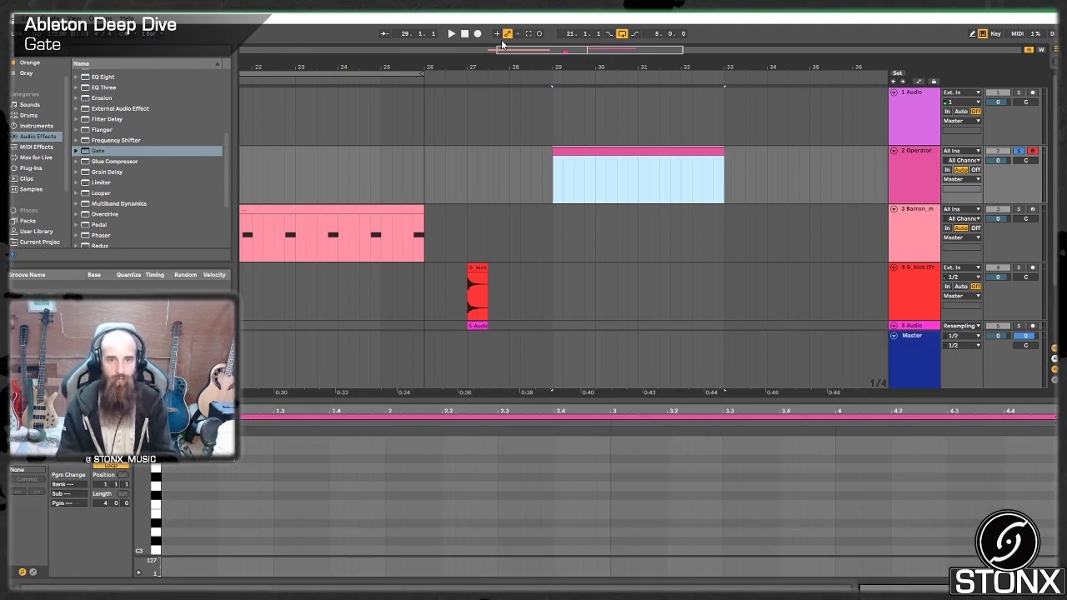
{"action": "left_click", "coordinate": [553, 124]}
{"action": "left_click", "coordinate": [566, 150]}
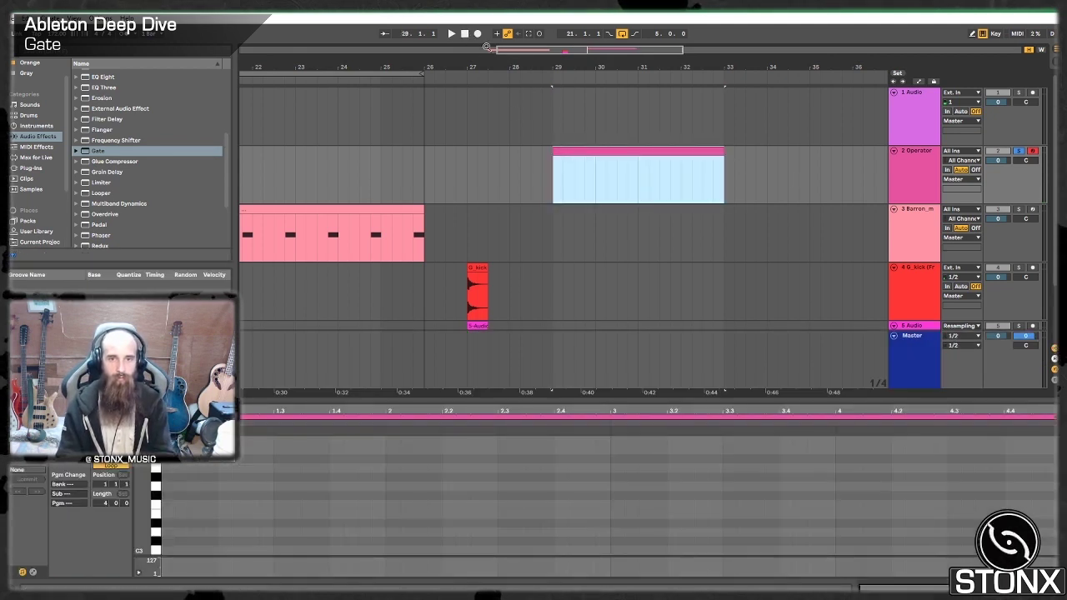
- Record a sustained chord filling the Operator clip from bar 29 to bar 33, and loop that range
{"action": "left_click", "coordinate": [479, 36]}
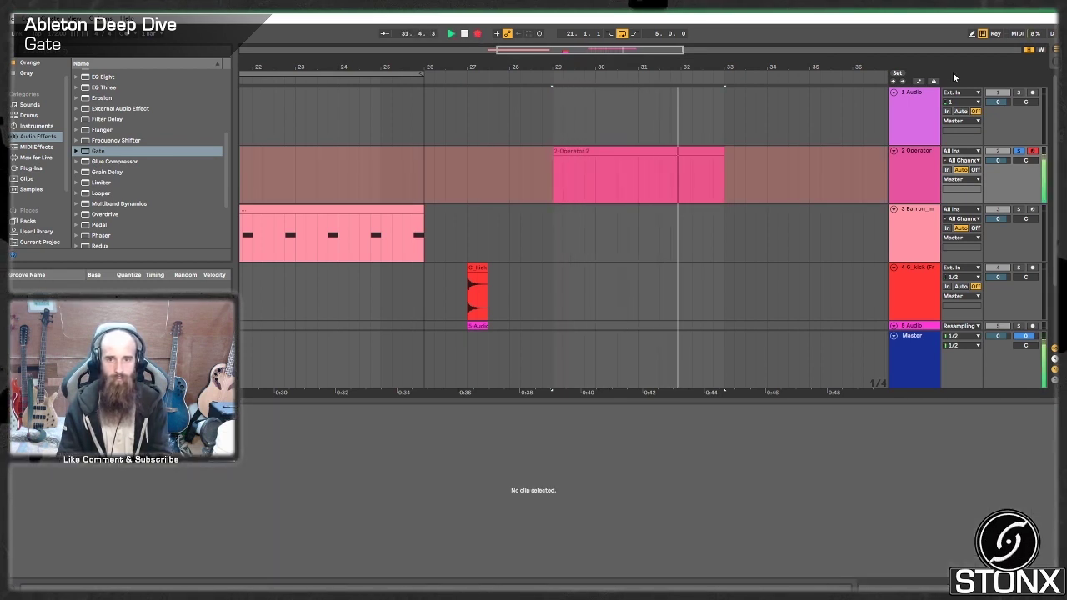
{"action": "key", "text": "space"}
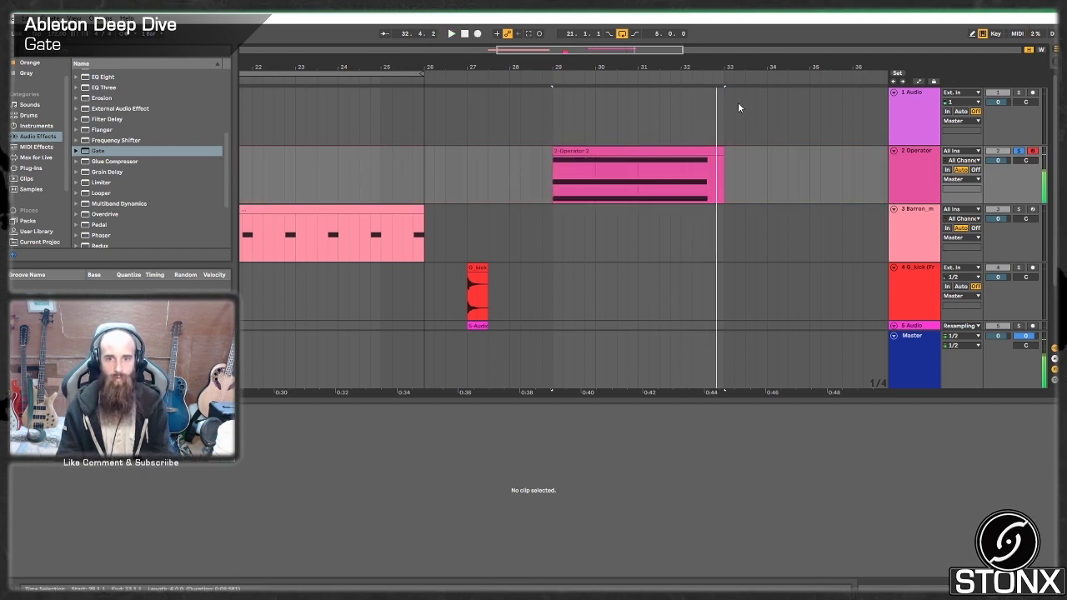
{"action": "left_click", "coordinate": [690, 148]}
{"action": "left_click", "coordinate": [990, 421]}
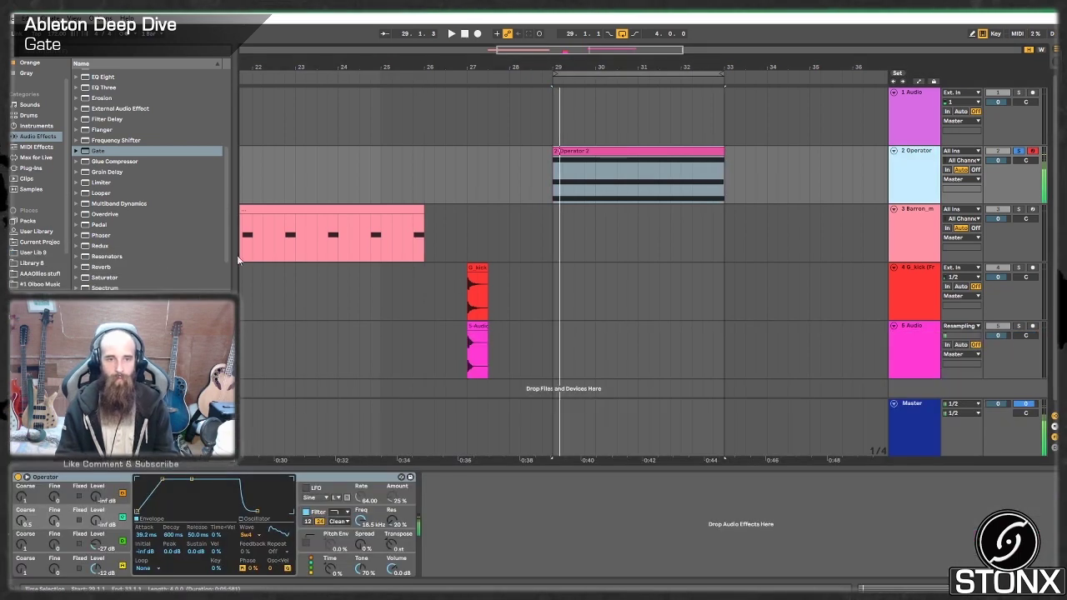
- Add the Gate effect after Operator on track 2 and expand its sidechain section
{"action": "left_click_drag", "start_coordinate": [109, 150], "coordinate": [124, 202]}
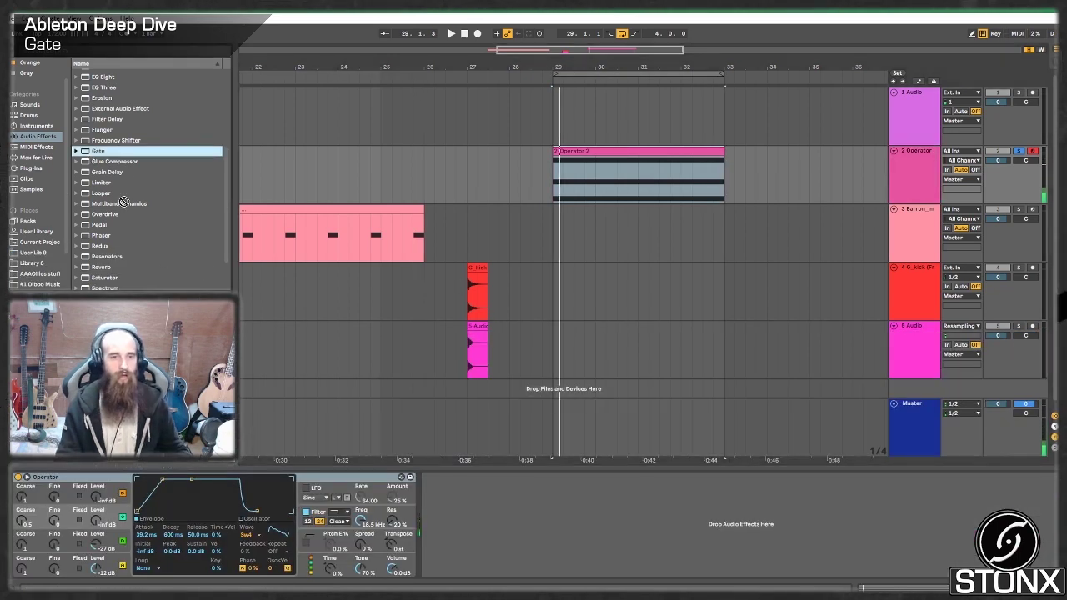
{"action": "left_click_drag", "start_coordinate": [482, 553], "coordinate": [496, 531]}
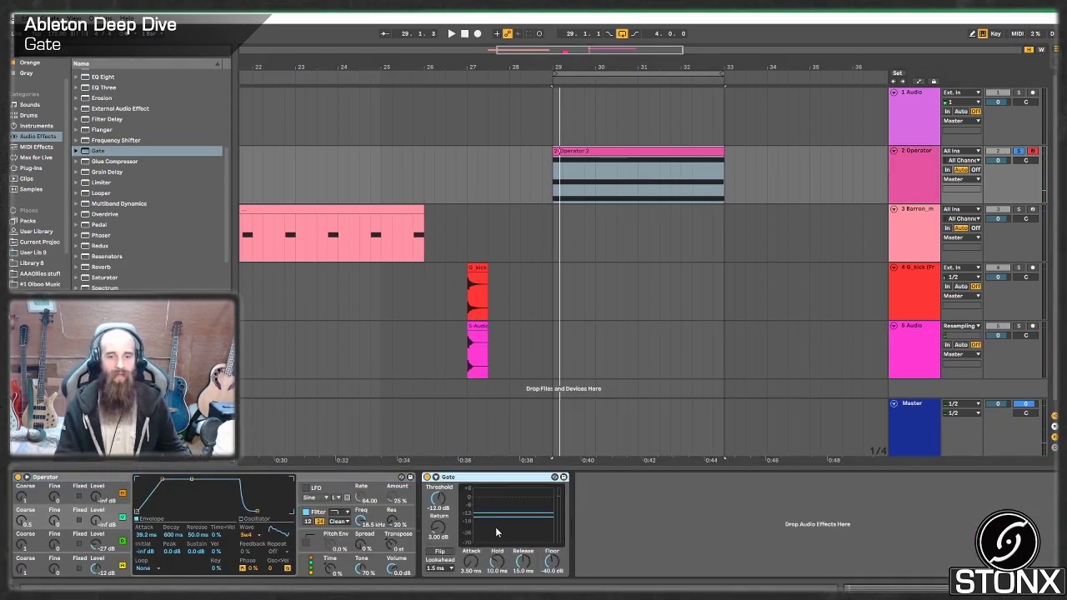
{"action": "left_click", "coordinate": [435, 478]}
- Copy the first beat of the resampled kick on track 5 to bar 29 and repeat it every beat up to bar 33
{"action": "left_click", "coordinate": [504, 333]}
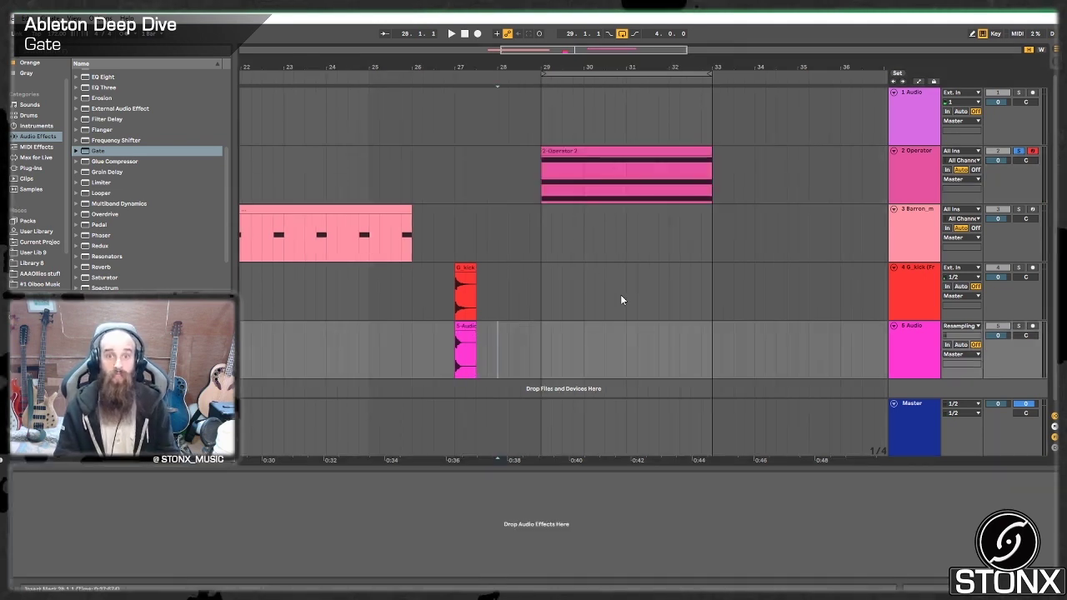
{"action": "left_click_drag", "start_coordinate": [465, 350], "coordinate": [552, 342]}
{"action": "key", "text": "ctrl+d"}
{"action": "key", "text": "ctrl+d"}
{"action": "key", "text": "ctrl+d"}
{"action": "key", "text": "ctrl+d"}
{"action": "key", "text": "ctrl+d"}
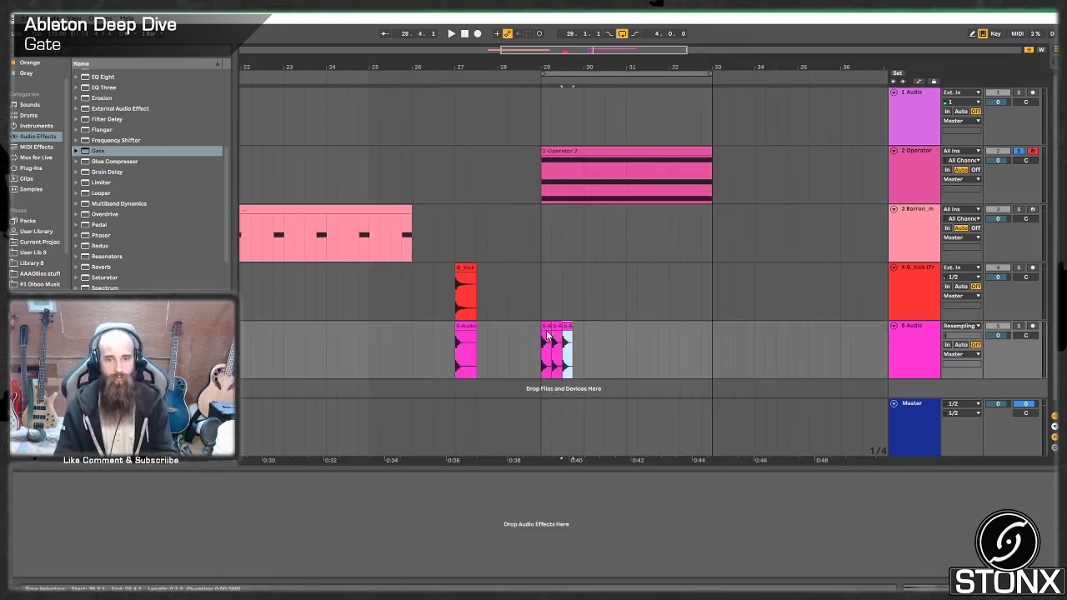
{"action": "key", "text": "ctrl+d"}
{"action": "key", "text": "ctrl+d"}
{"action": "key", "text": "ctrl+d"}
{"action": "key", "text": "ctrl+d"}
{"action": "key", "text": "ctrl+d"}
{"action": "key", "text": "ctrl+d"}
{"action": "key", "text": "ctrl+d"}
{"action": "key", "text": "ctrl+d"}
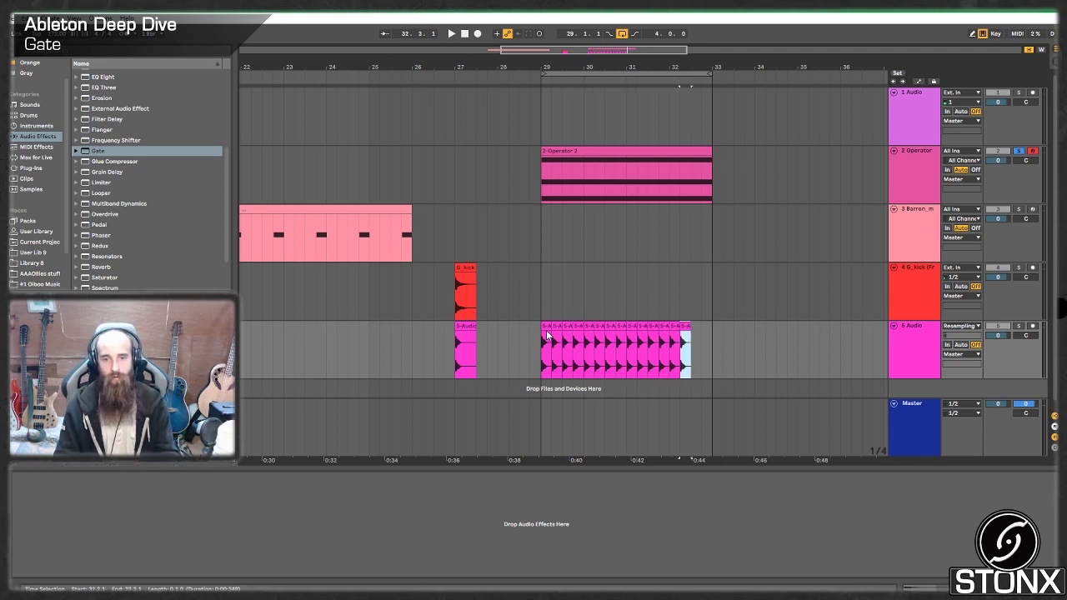
- Enable the sidechain in the Operator track's Gate and set its audio source to 5-Audio
{"action": "left_click", "coordinate": [920, 162]}
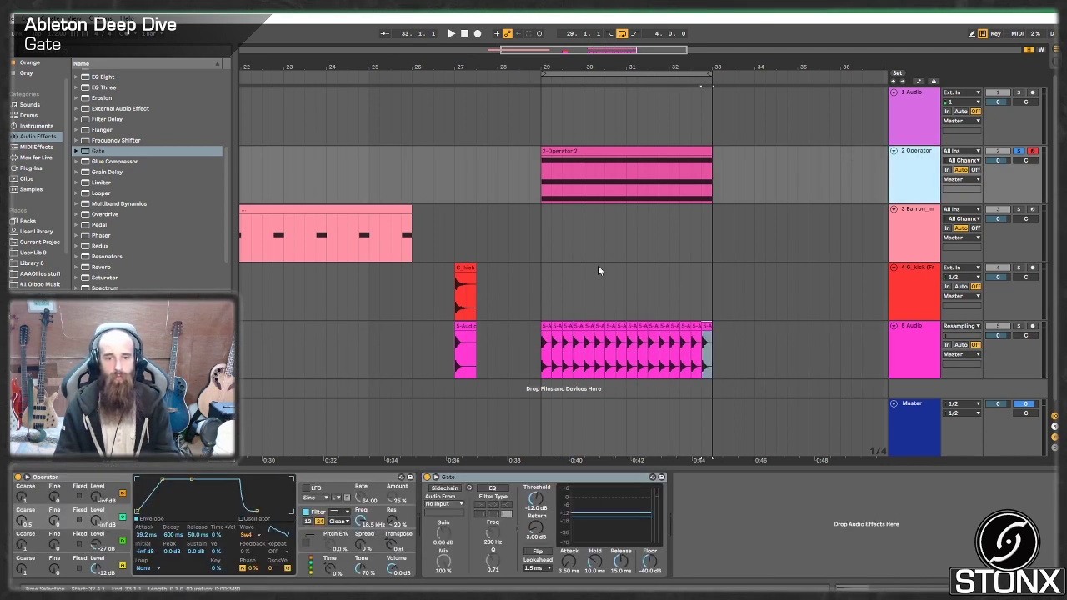
{"action": "left_click", "coordinate": [442, 488]}
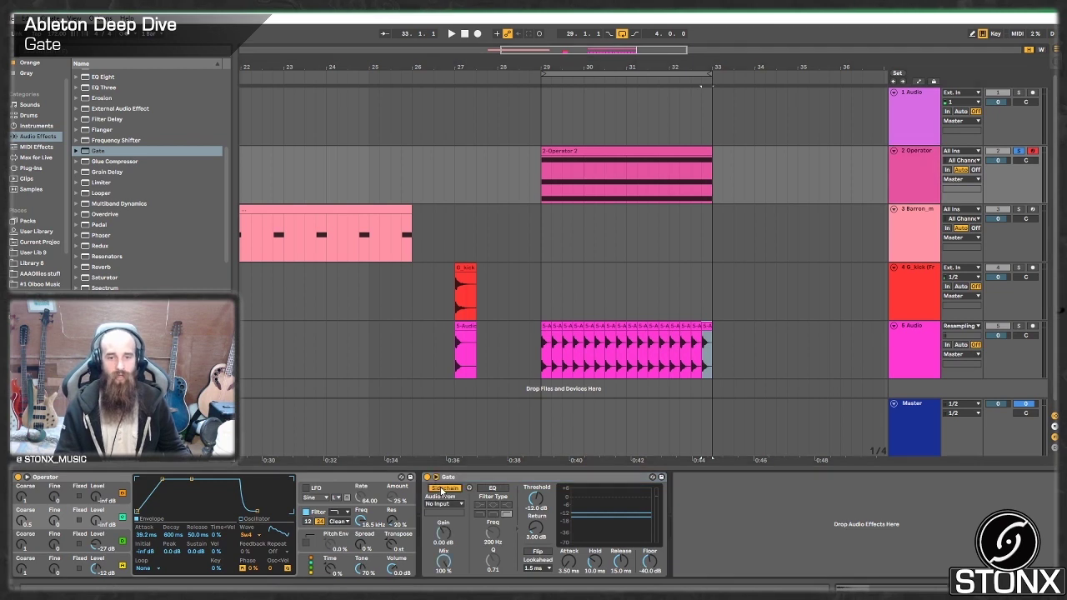
{"action": "left_click", "coordinate": [459, 506]}
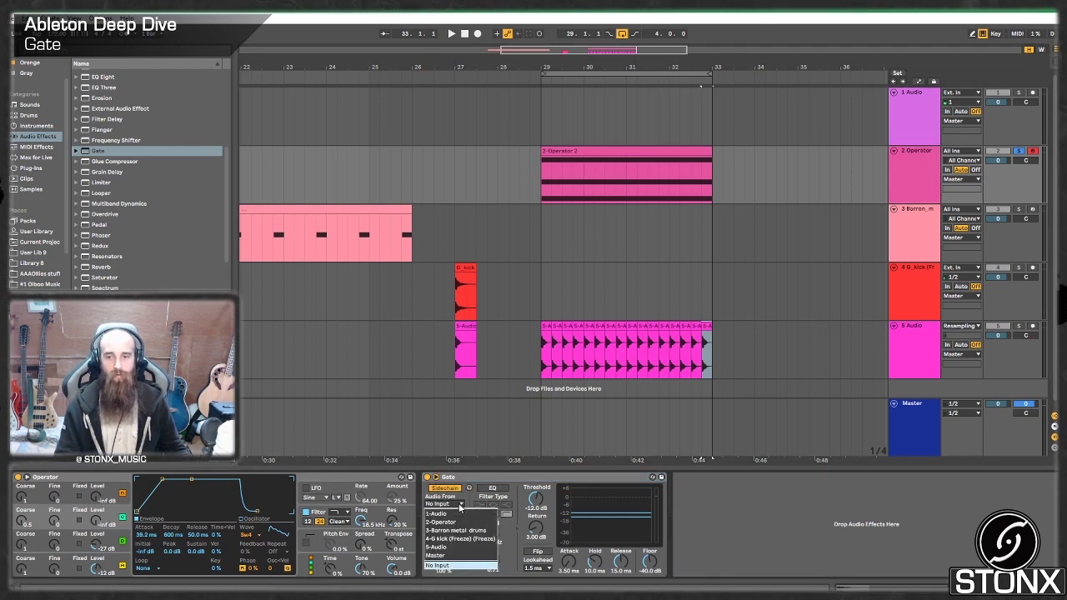
{"action": "left_click", "coordinate": [442, 565]}
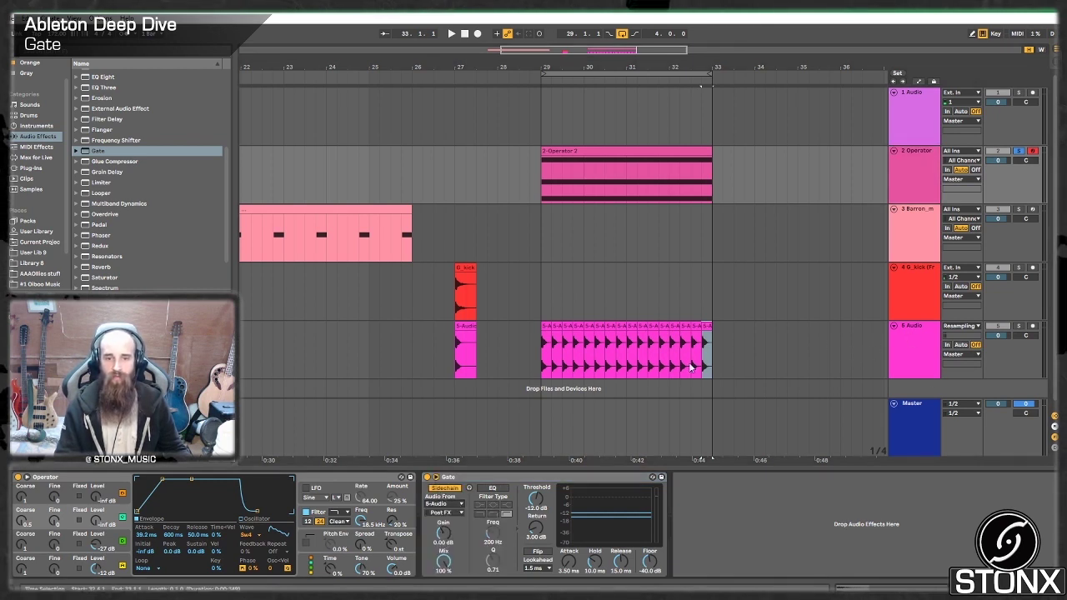
- Play the loop from bar 29 to hear the Operator chord gated by the kick sidechain
{"action": "left_click", "coordinate": [545, 169]}
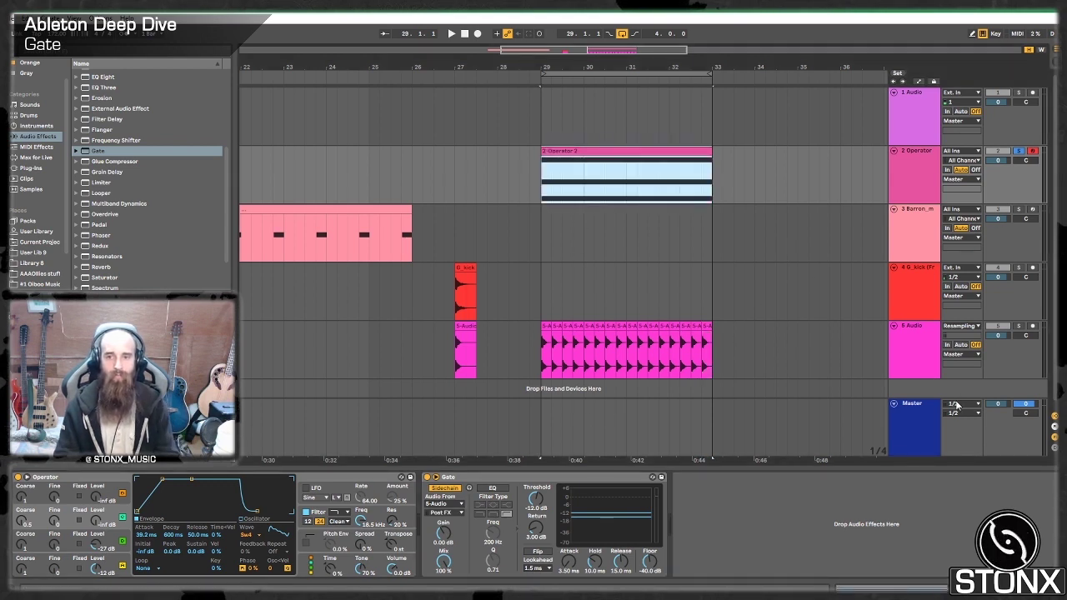
{"action": "key", "text": "space"}
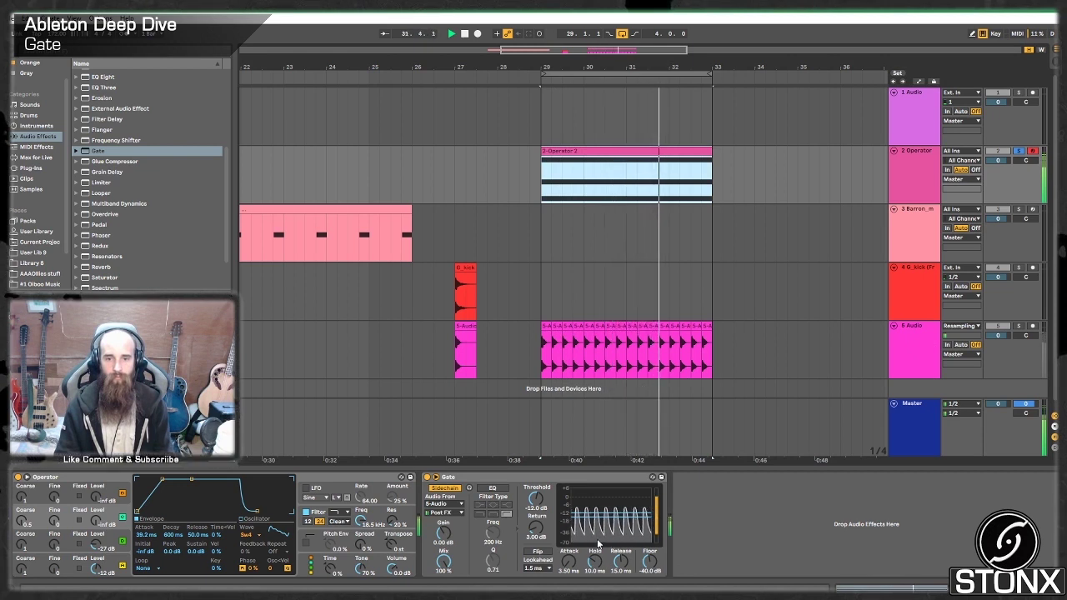
{"action": "key", "text": "space"}
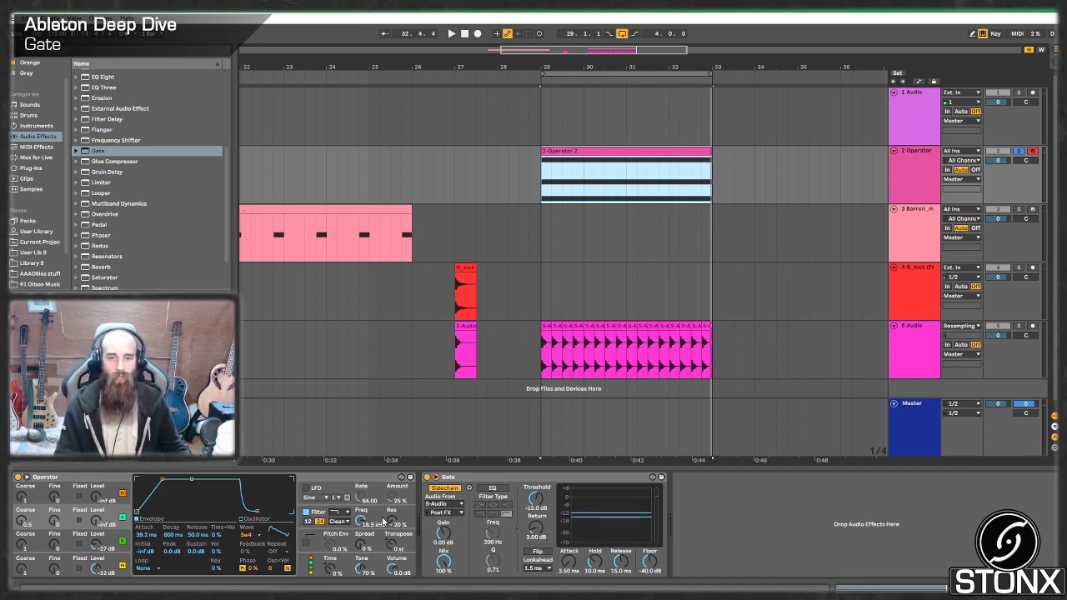
- Audition the loop while changing the Gate threshold to -11.5 dB and lengthening its release
{"action": "left_click_drag", "start_coordinate": [517, 527], "coordinate": [535, 495]}
{"action": "key", "text": "space"}
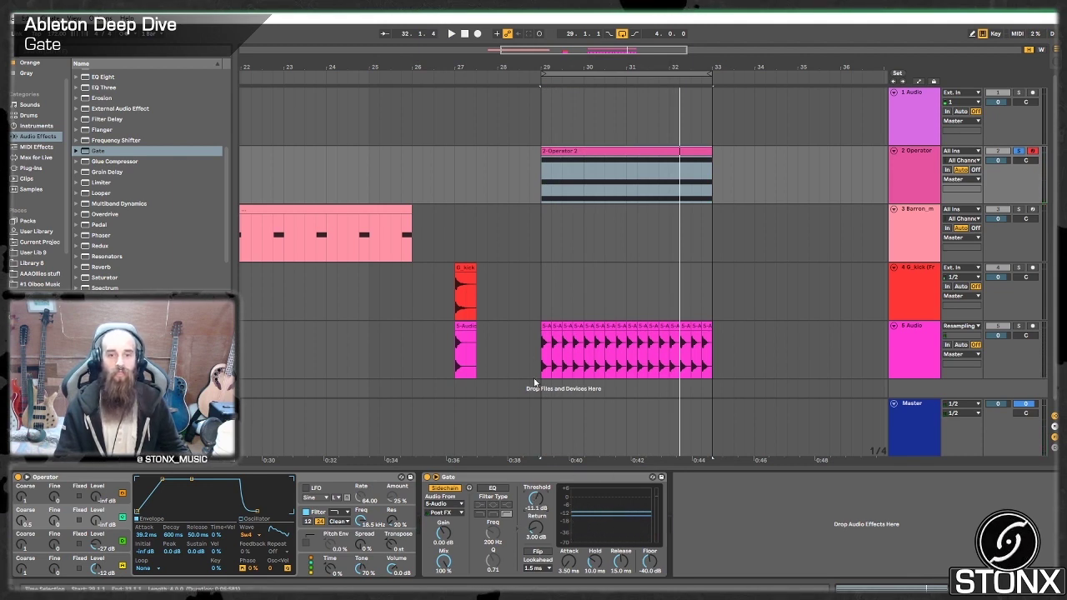
{"action": "left_click_drag", "start_coordinate": [535, 497], "coordinate": [535, 498]}
{"action": "key", "text": "space"}
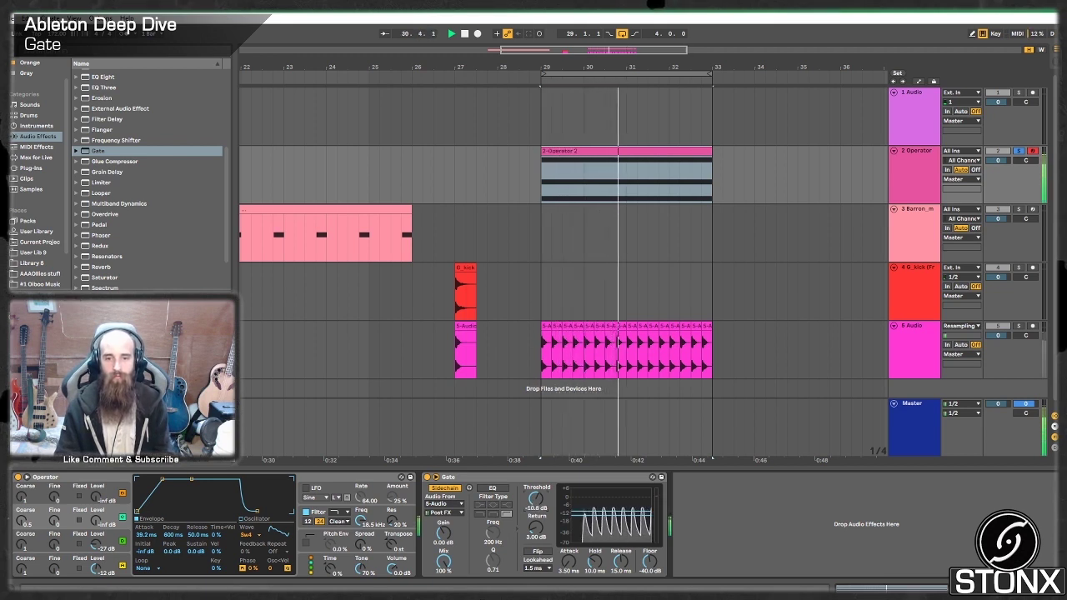
{"action": "key", "text": "space"}
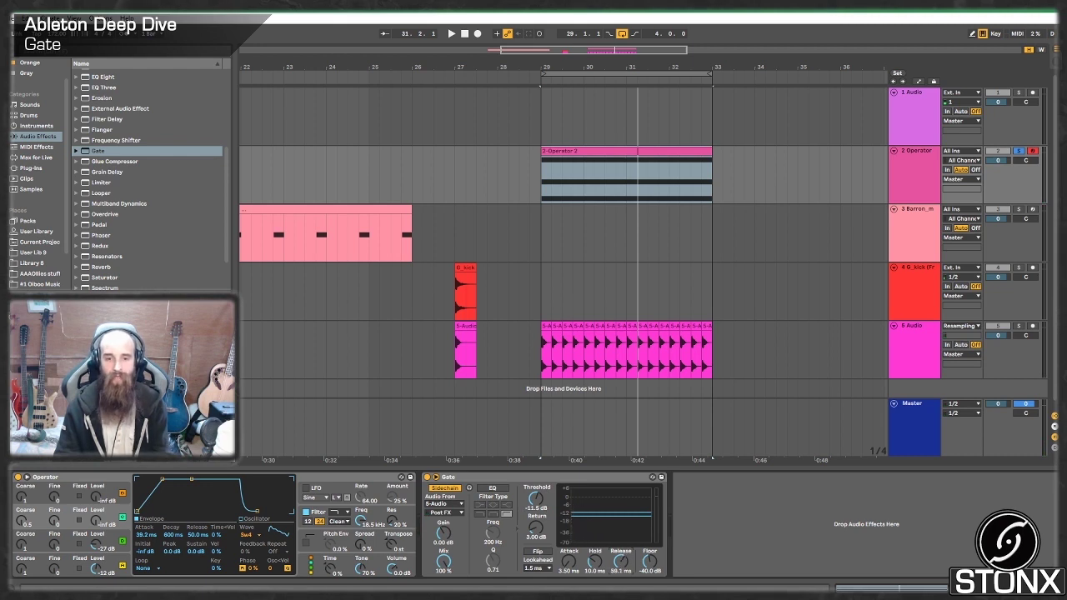
- Audition a Gate release of 0.10 ms with the loop playing, and settle the release at 20.4 ms
{"action": "key", "text": "space"}
{"action": "mouse_move", "coordinate": [620, 560]}
{"action": "left_mouse_down"}
{"action": "mouse_move", "coordinate": [620, 583]}
{"action": "mouse_move", "coordinate": [620, 561]}
{"action": "left_mouse_up"}
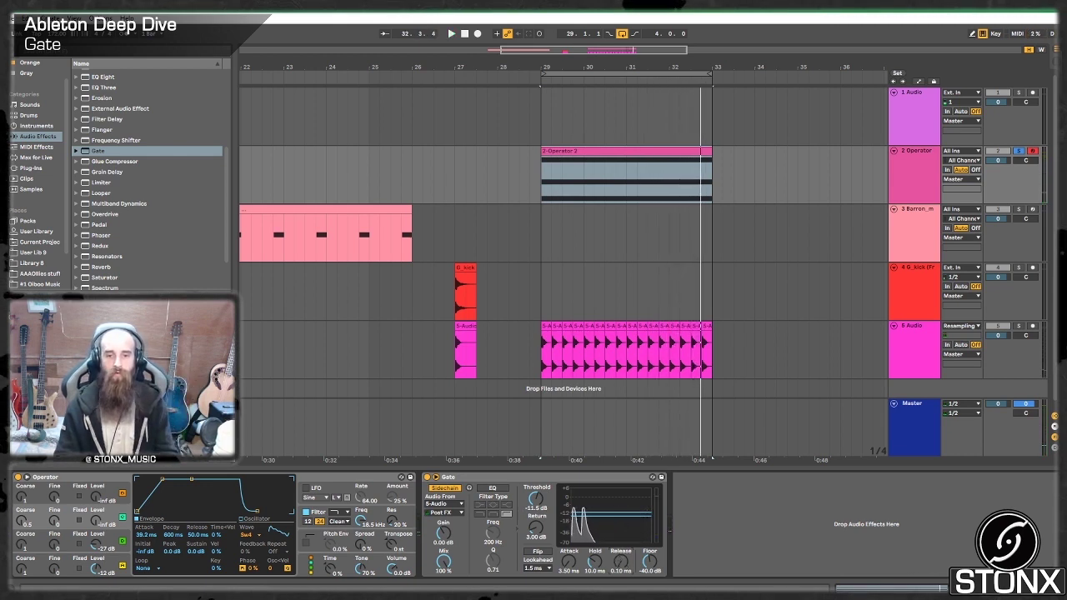
{"action": "mouse_move", "coordinate": [620, 561]}
{"action": "left_mouse_down"}
{"action": "mouse_move", "coordinate": [620, 545]}
{"action": "mouse_move", "coordinate": [620, 565]}
{"action": "left_mouse_up"}
{"action": "key", "text": "space"}
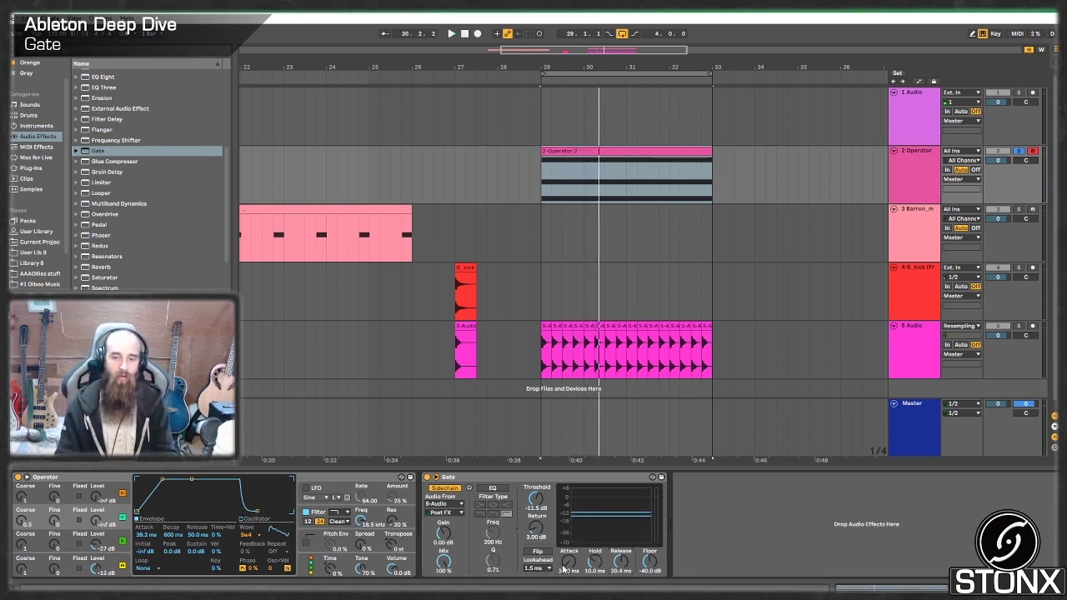
- Raise the Gate attack to 149 ms and lower its threshold to -14.8 dB while the loop plays
{"action": "key", "text": "space"}
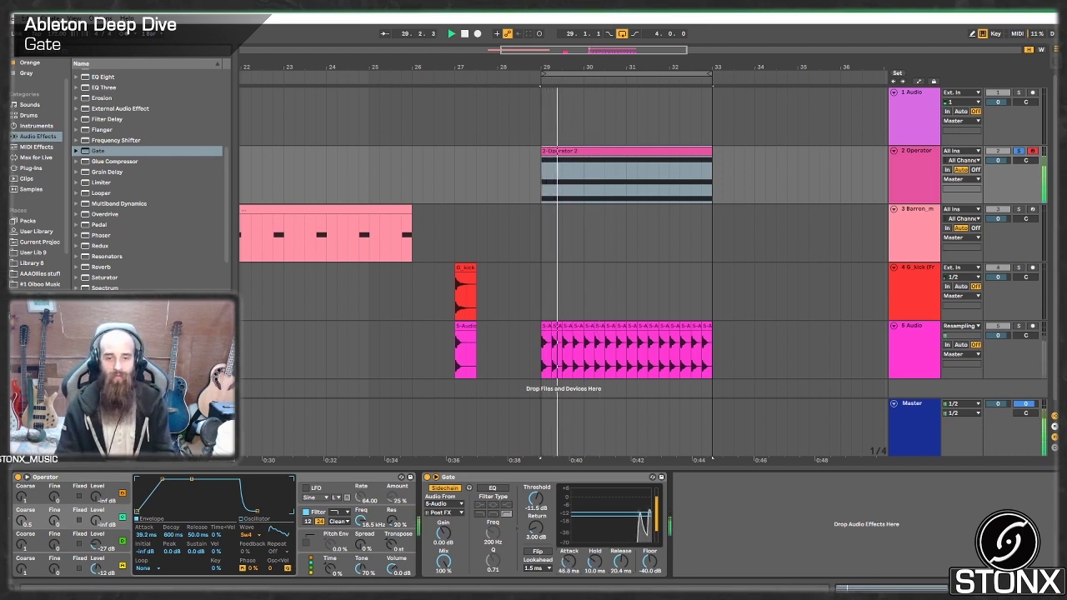
{"action": "left_click_drag", "start_coordinate": [568, 565], "coordinate": [569, 541]}
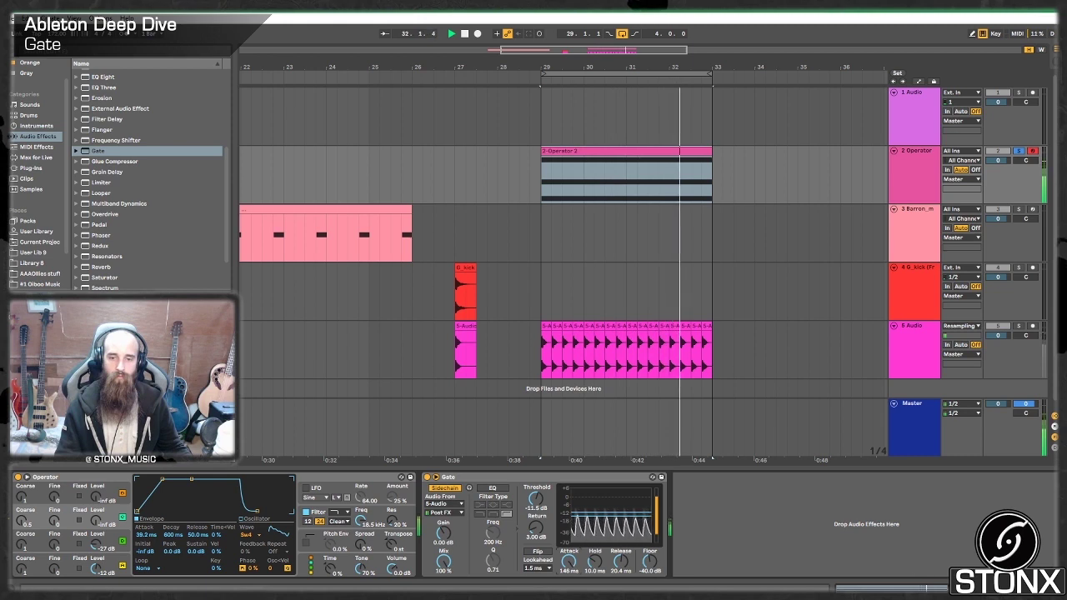
{"action": "left_click_drag", "start_coordinate": [538, 506], "coordinate": [539, 510]}
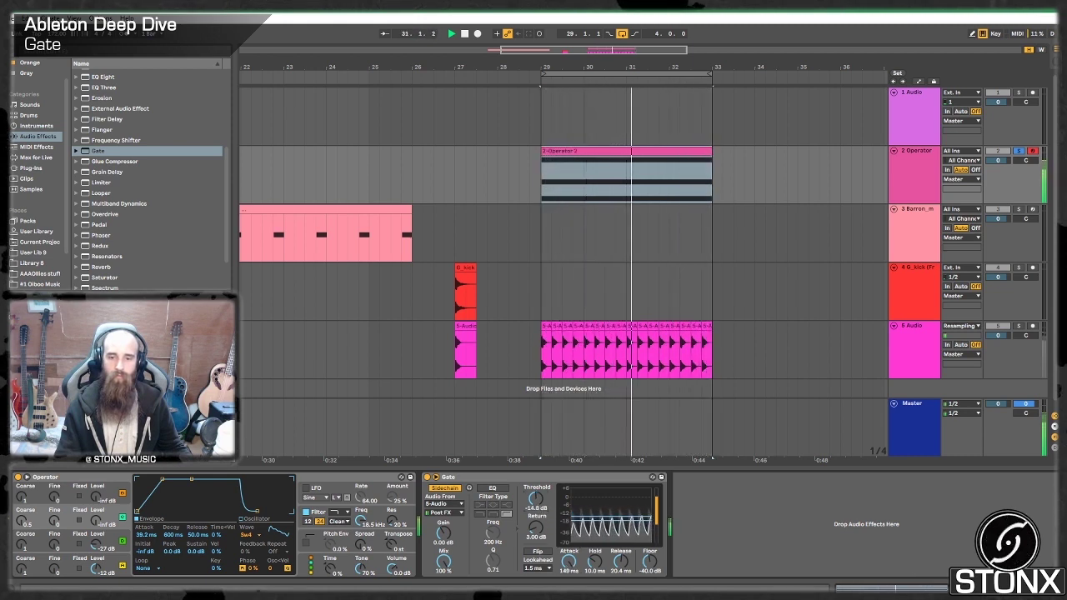
- Audition Gate releases of about 0.5 ms with the loop playing, and settle the release at 17.3 ms
{"action": "left_click_drag", "start_coordinate": [620, 561], "coordinate": [620, 579]}
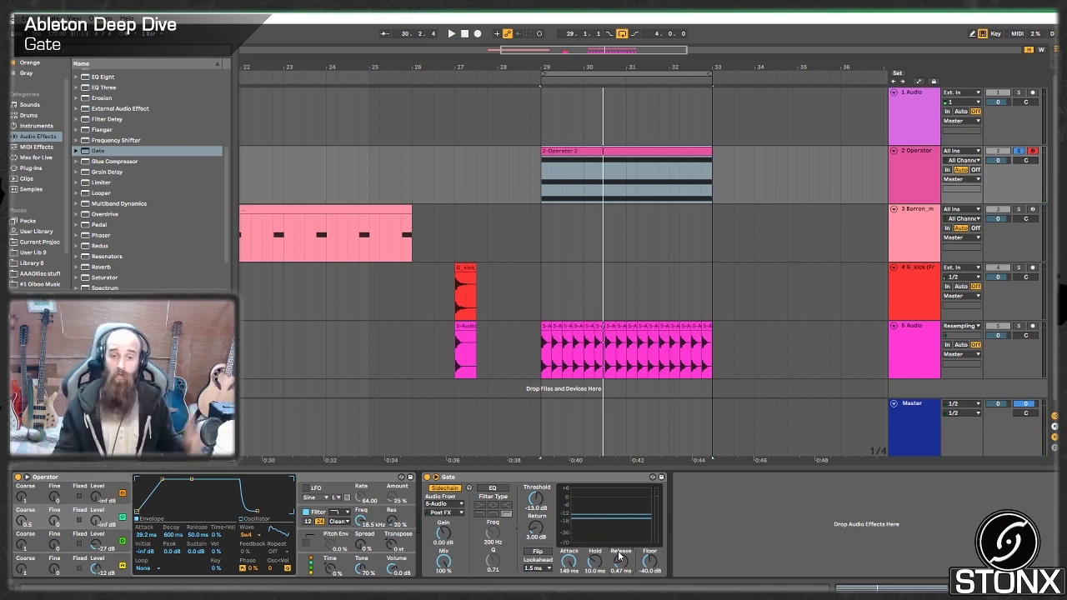
{"action": "key", "text": "space"}
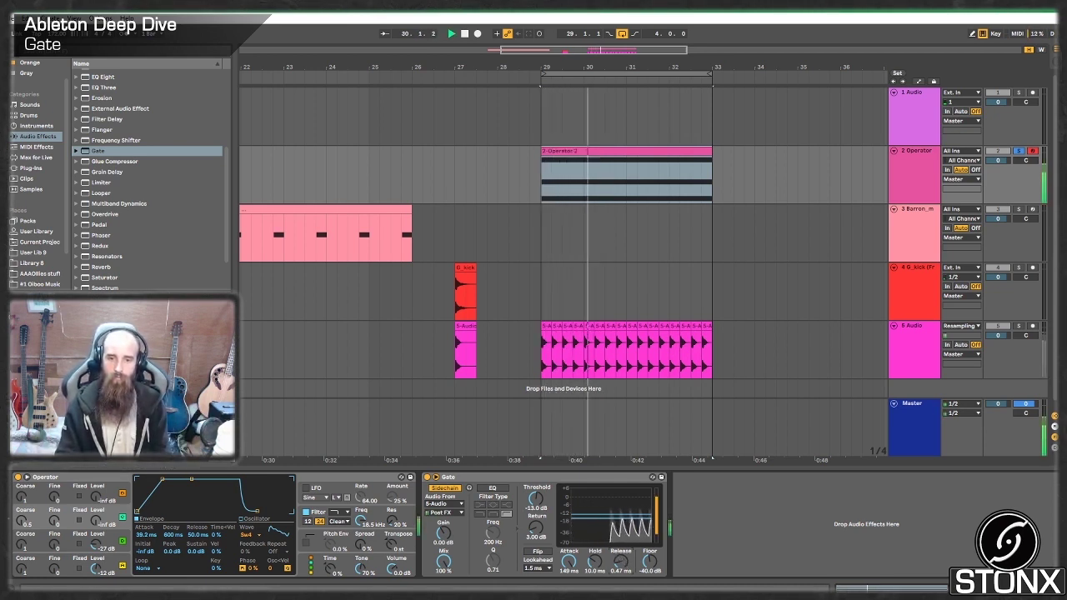
{"action": "left_click_drag", "start_coordinate": [625, 564], "coordinate": [626, 565]}
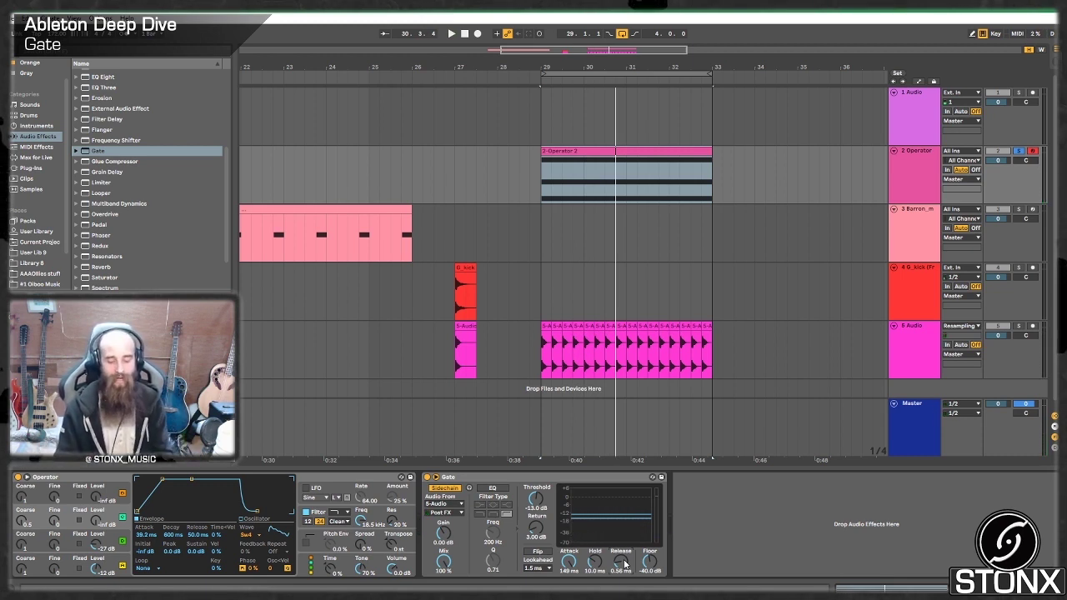
{"action": "key", "text": "space"}
{"action": "left_click_drag", "start_coordinate": [621, 561], "coordinate": [621, 541]}
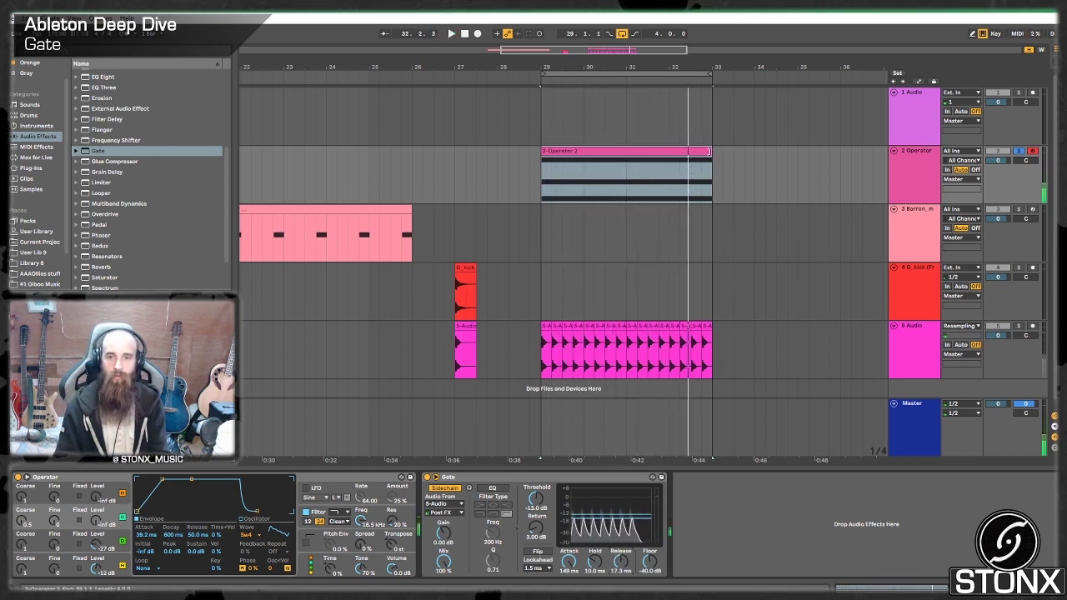
{"action": "key", "text": "space"}
- Trim the Operator clip to bar 32, duplicate it, trim the copy to bar 33, and consolidate both into one four-bar clip
{"action": "left_click_drag", "start_coordinate": [711, 162], "coordinate": [667, 163]}
{"action": "key", "text": "ctrl+d"}
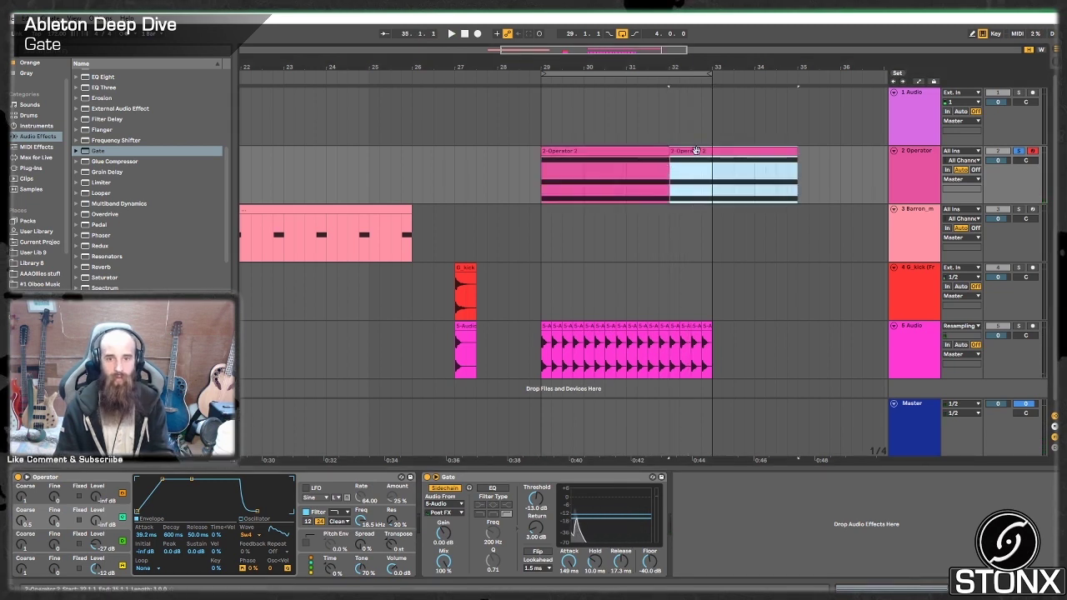
{"action": "left_click_drag", "start_coordinate": [796, 153], "coordinate": [702, 161]}
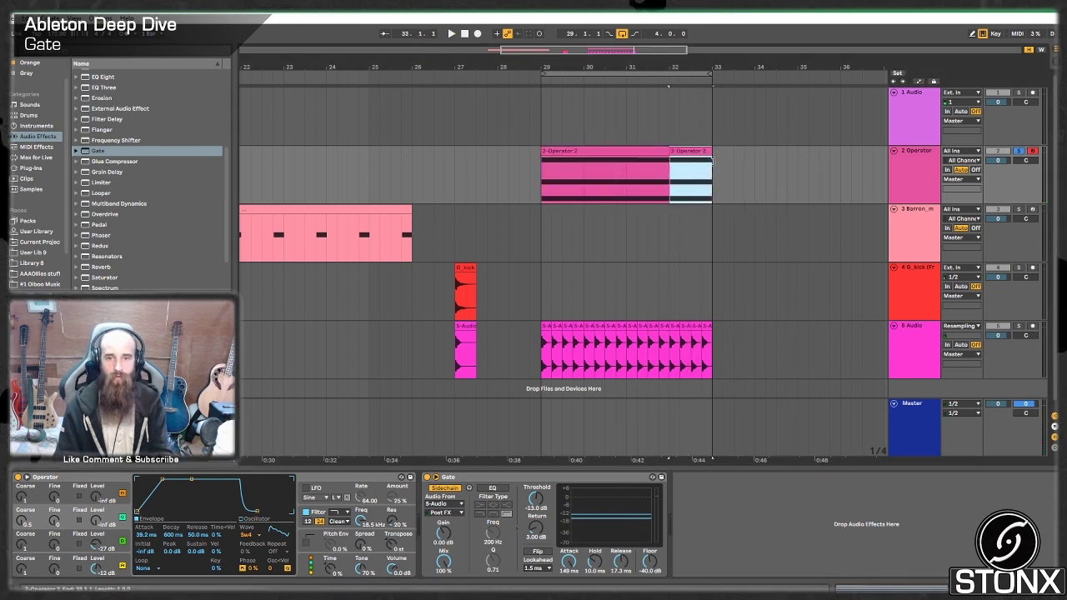
{"action": "left_click", "coordinate": [655, 152], "text": "shift"}
- In the consolidated clip, move the second chord down to C4 starting at beat 4.3, and extend the first chord to meet it
{"action": "double_click", "coordinate": [683, 150]}
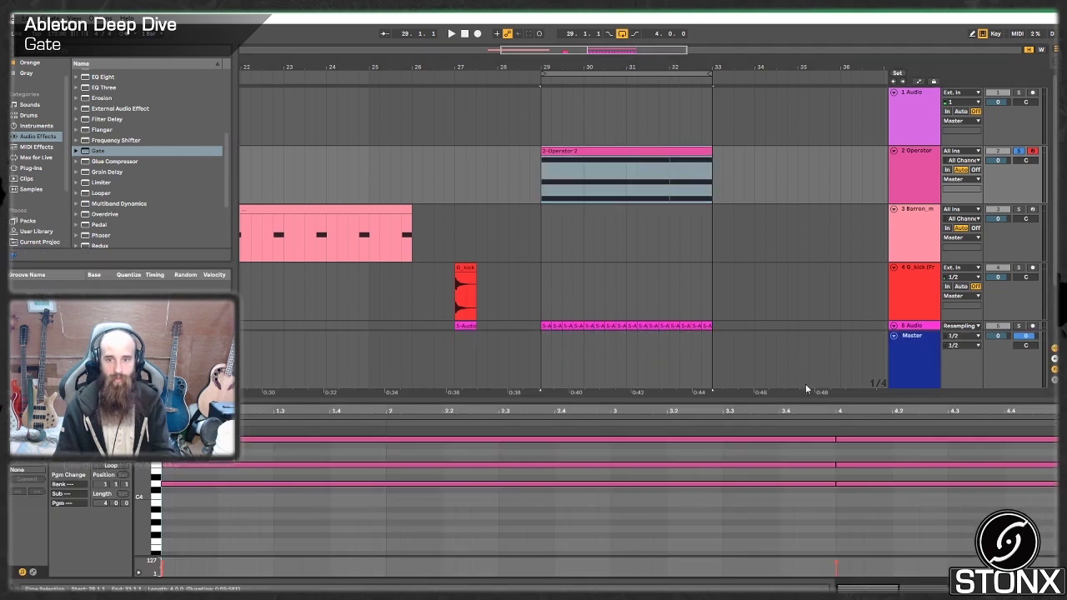
{"action": "left_click", "coordinate": [917, 529]}
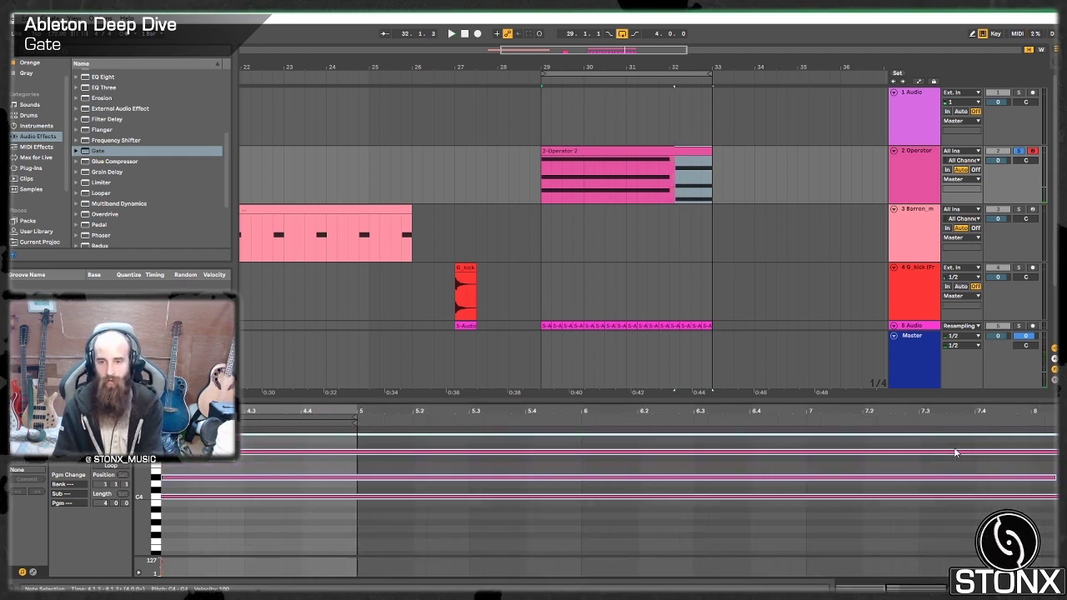
{"action": "scroll", "coordinate": [916, 565], "scroll_direction": "down", "scroll_amount": 3}
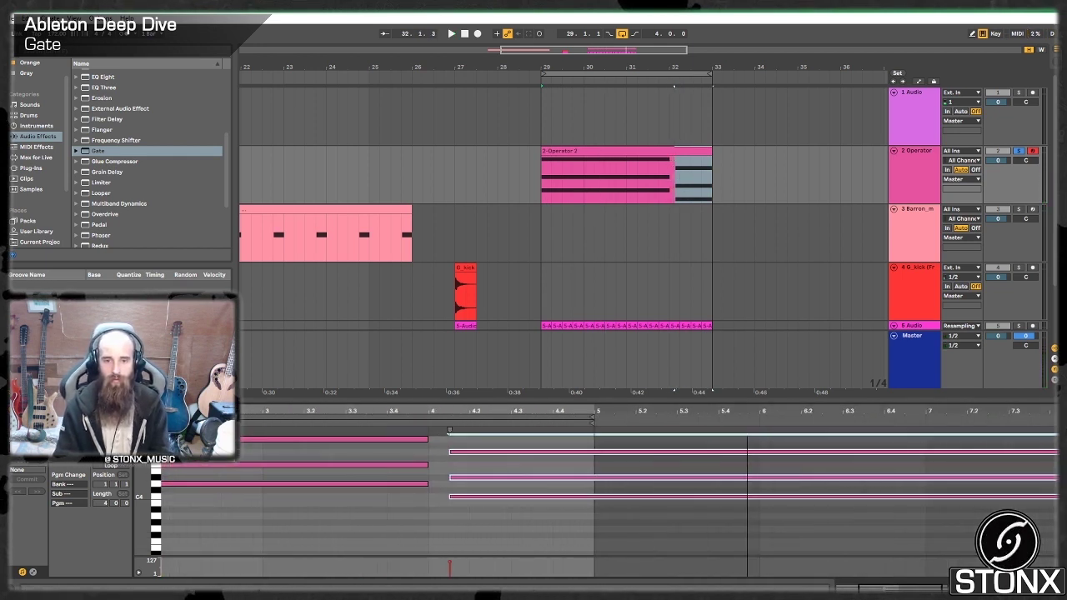
{"action": "left_click", "coordinate": [647, 514]}
{"action": "left_click_drag", "start_coordinate": [647, 513], "coordinate": [624, 455]}
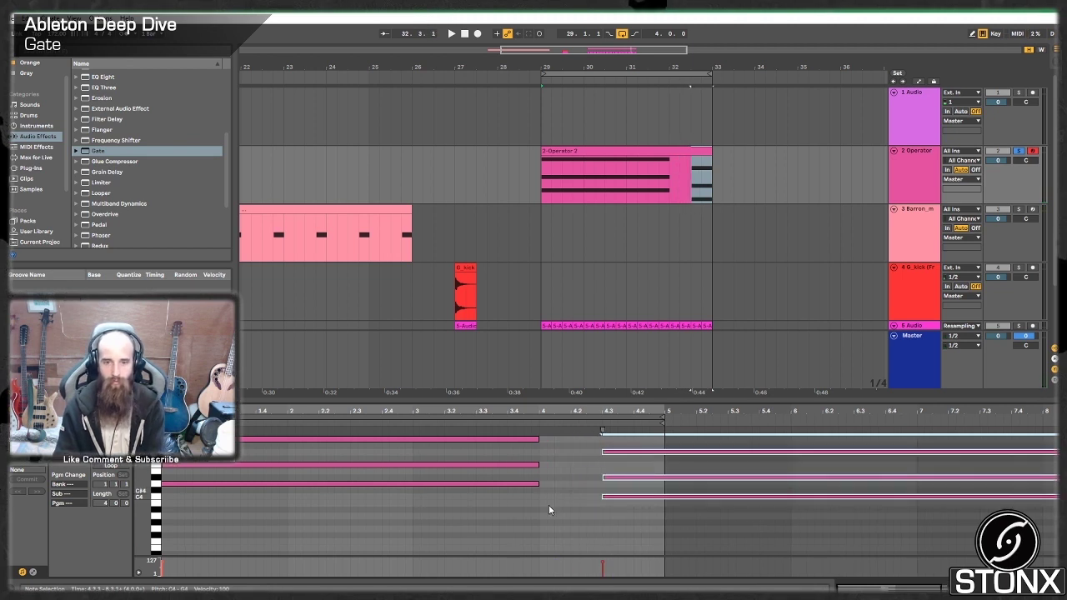
{"action": "left_click_drag", "start_coordinate": [551, 507], "coordinate": [602, 441]}
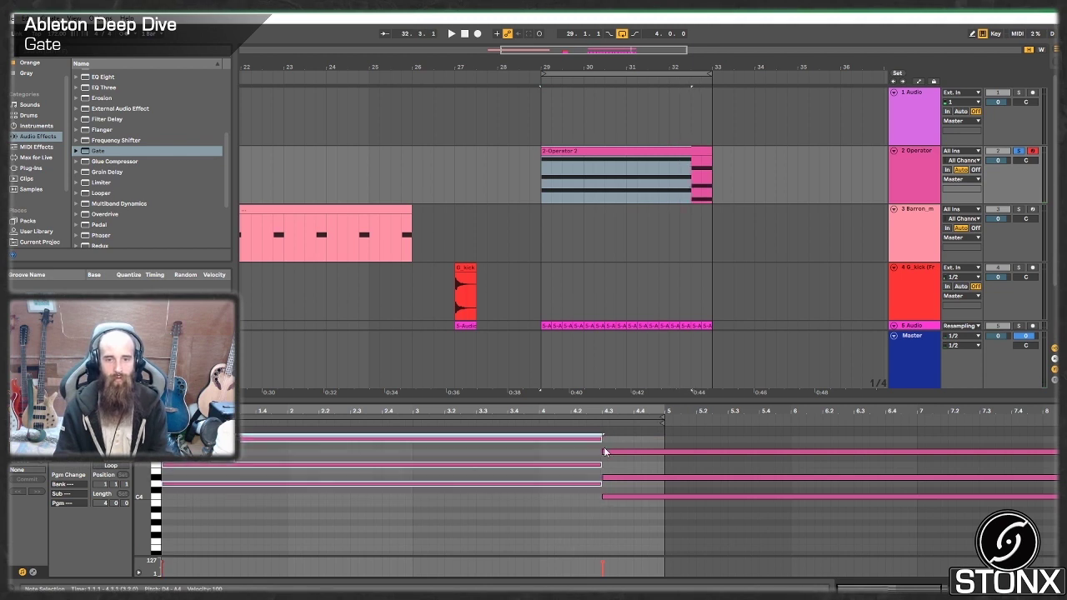
- Play the loop from bar 29 to hear the edited Operator chords through the sidechained Gate
{"action": "key", "text": "space"}
{"action": "scroll", "coordinate": [592, 350], "scroll_direction": "down", "scroll_amount": 1}
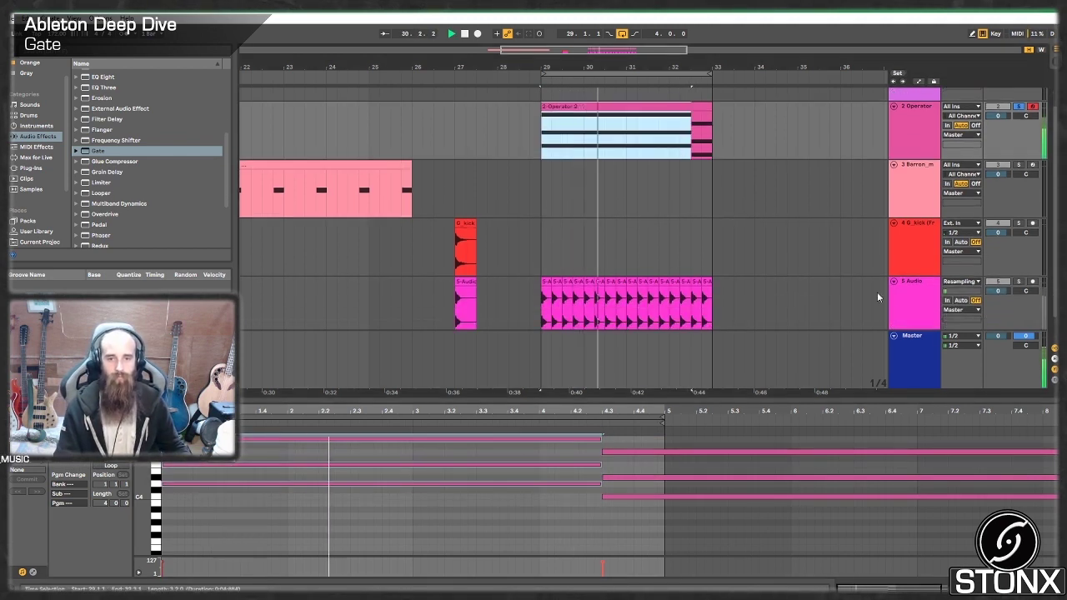
{"action": "scroll", "coordinate": [802, 238], "scroll_direction": "up", "scroll_amount": 1}
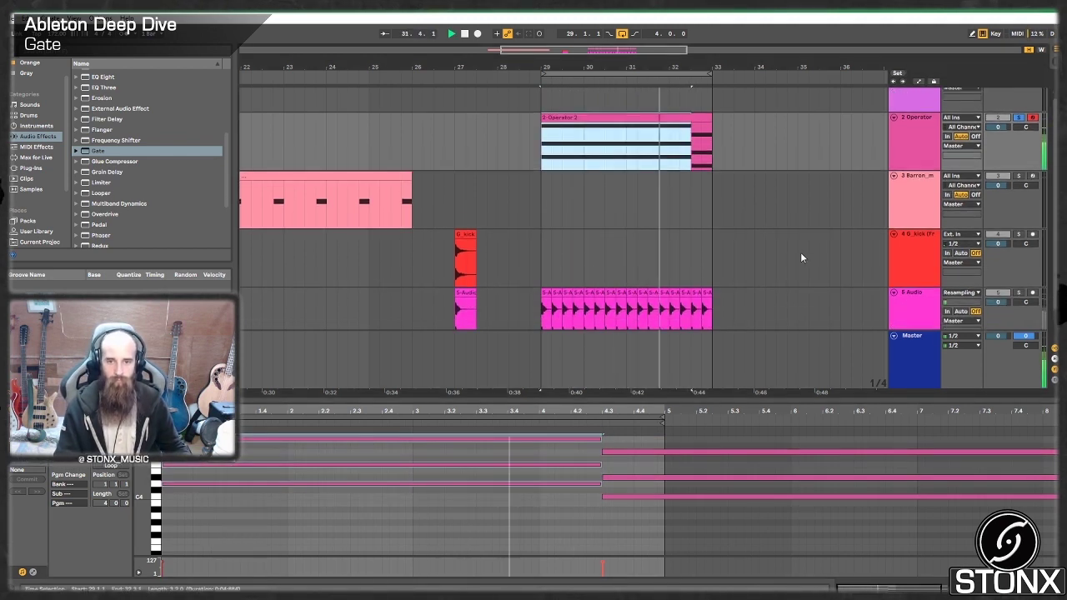
{"action": "scroll", "coordinate": [800, 258], "scroll_direction": "down", "scroll_amount": 1}
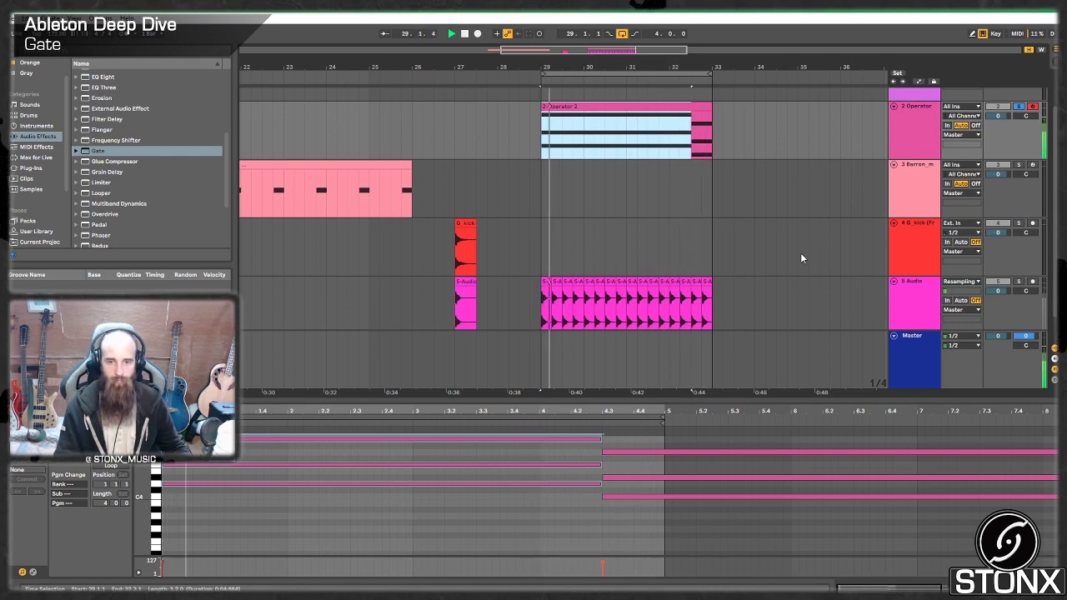
{"action": "left_click", "coordinate": [924, 132]}
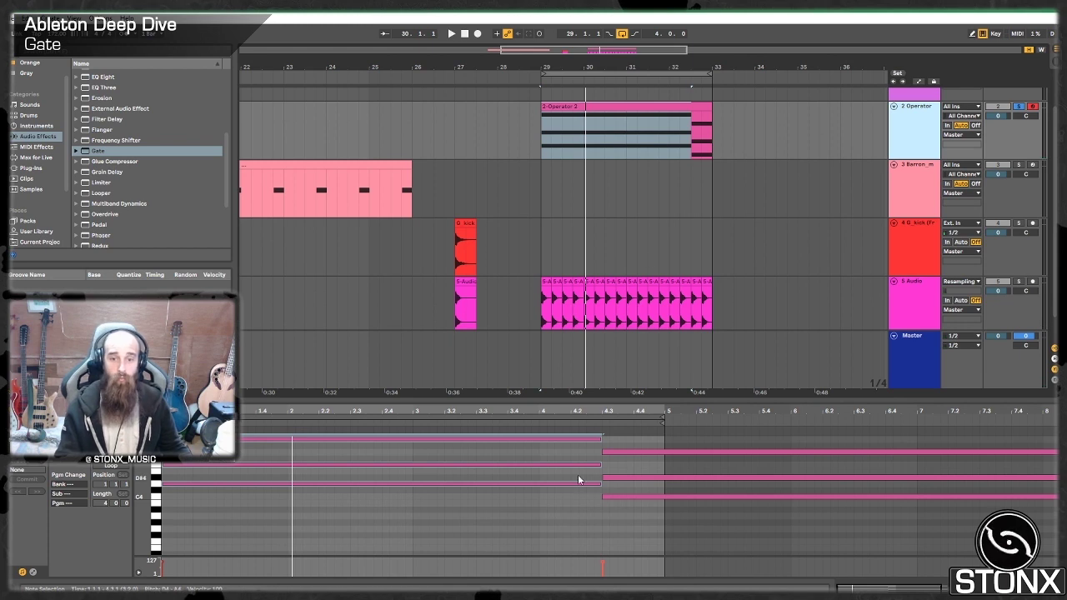
- Duplicate the Operator clip to bar 33 and shorten the copy's first chord to one beat
{"action": "left_click", "coordinate": [670, 108]}
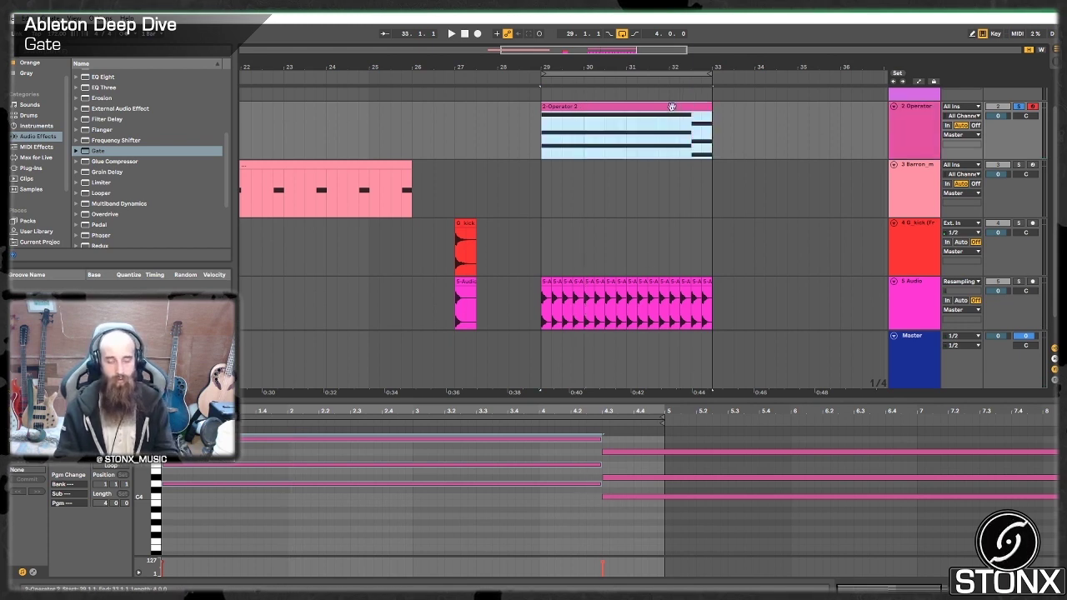
{"action": "key", "text": "ctrl+d"}
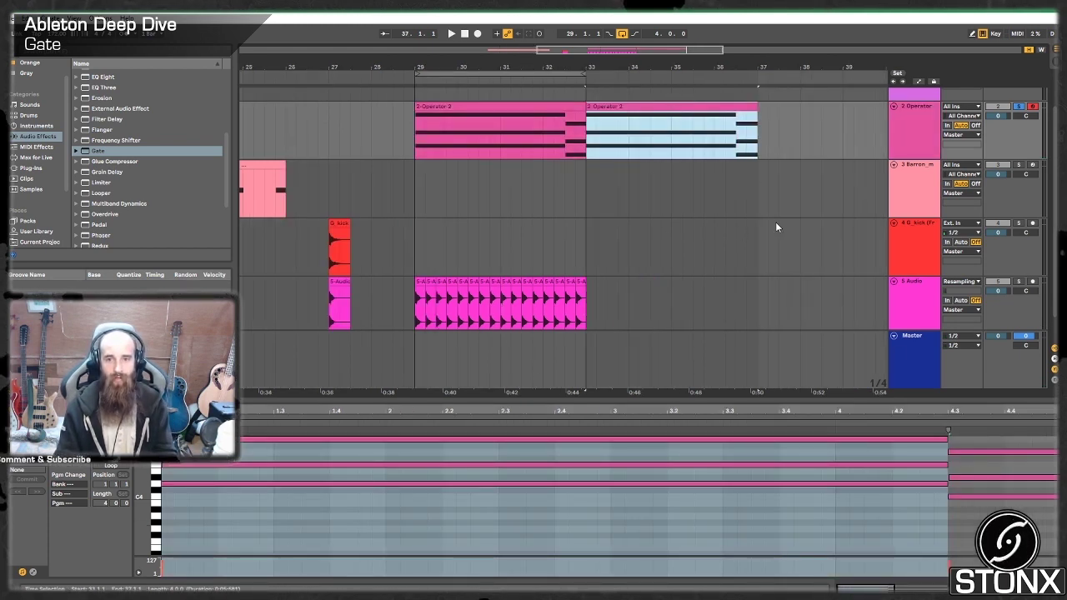
{"action": "left_click", "coordinate": [831, 547]}
{"action": "key", "text": "ctrl+a"}
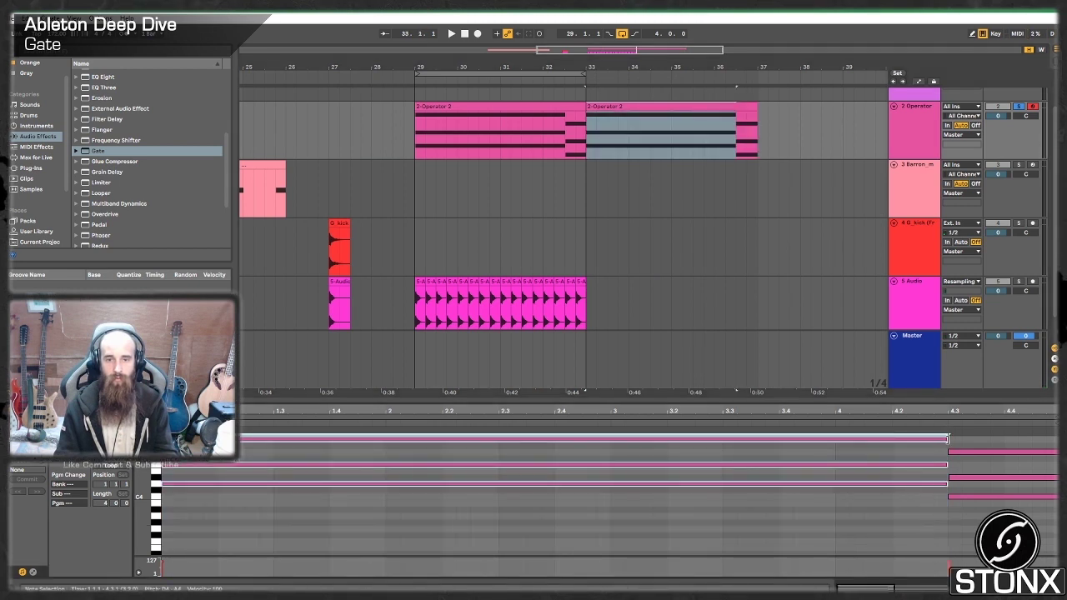
{"action": "left_click_drag", "start_coordinate": [947, 439], "coordinate": [165, 482]}
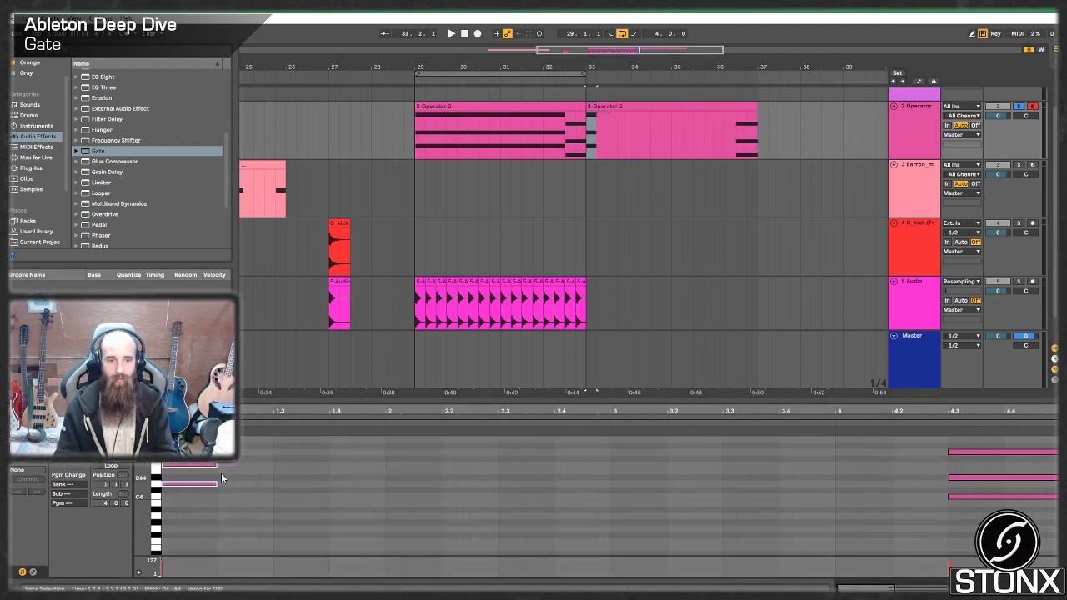
- Repeat the one-beat chord up to beat 4.3, and split the second chord into one-beat repeats through the clip's last two beats
{"action": "key", "text": "ctrl+d"}
{"action": "key", "text": "ctrl+d"}
{"action": "key", "text": "ctrl+d"}
{"action": "key", "text": "ctrl+d"}
{"action": "key", "text": "ctrl+d"}
{"action": "key", "text": "ctrl+d"}
{"action": "key", "text": "ctrl+d"}
{"action": "key", "text": "ctrl+d"}
{"action": "key", "text": "ctrl+d"}
{"action": "key", "text": "ctrl+d"}
{"action": "key", "text": "ctrl+d"}
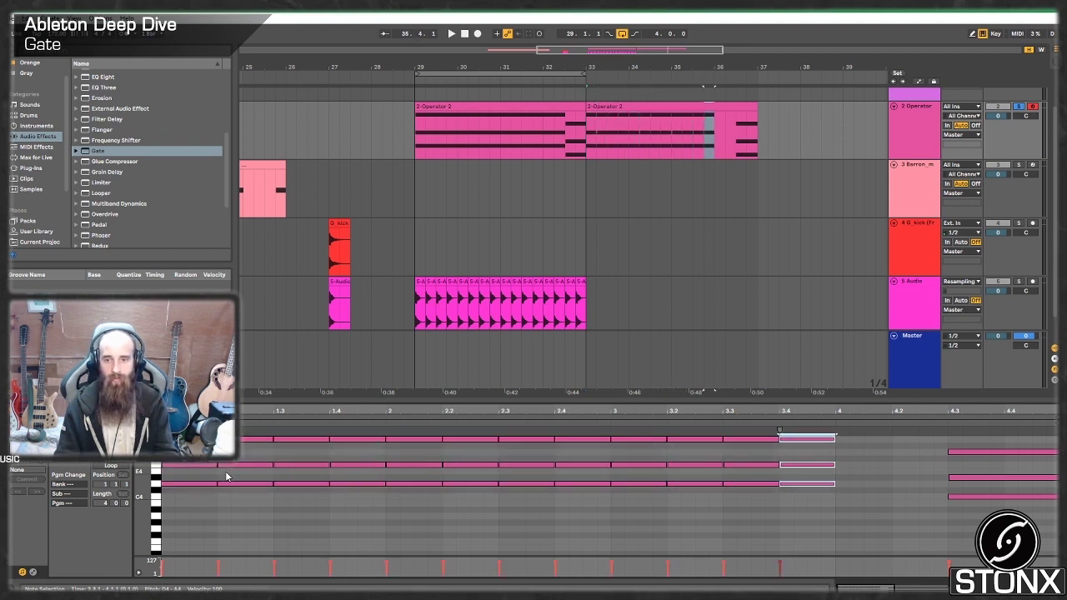
{"action": "key", "text": "ctrl+d"}
{"action": "key", "text": "ctrl+d"}
{"action": "key", "text": "ctrl+d"}
{"action": "key", "text": "ctrl+d"}
{"action": "key", "text": "ctrl+d"}
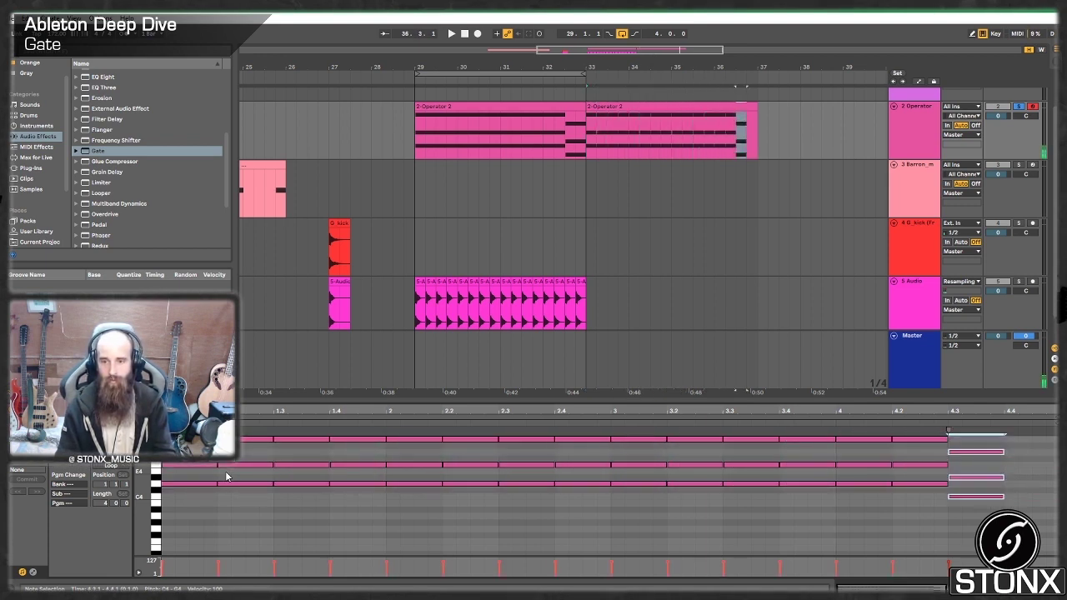
- Shorten all notes in the copied clip to about three quarters of a beat, and play back the stuttered chords
{"action": "key", "text": "space"}
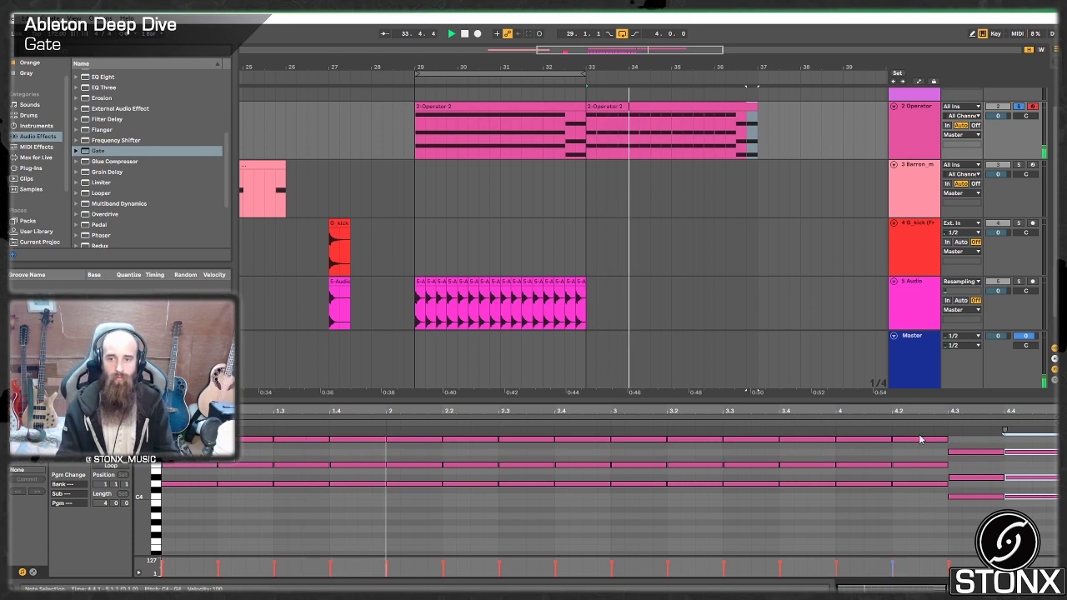
{"action": "key", "text": "ctrl+a"}
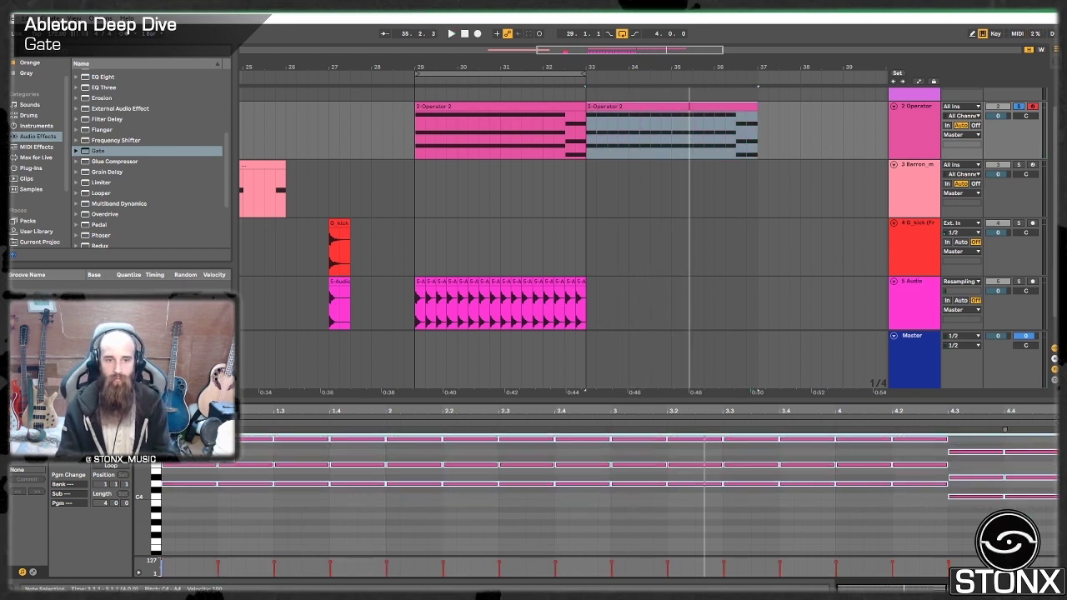
{"action": "left_click_drag", "start_coordinate": [216, 440], "coordinate": [203, 440]}
{"action": "key", "text": "space"}
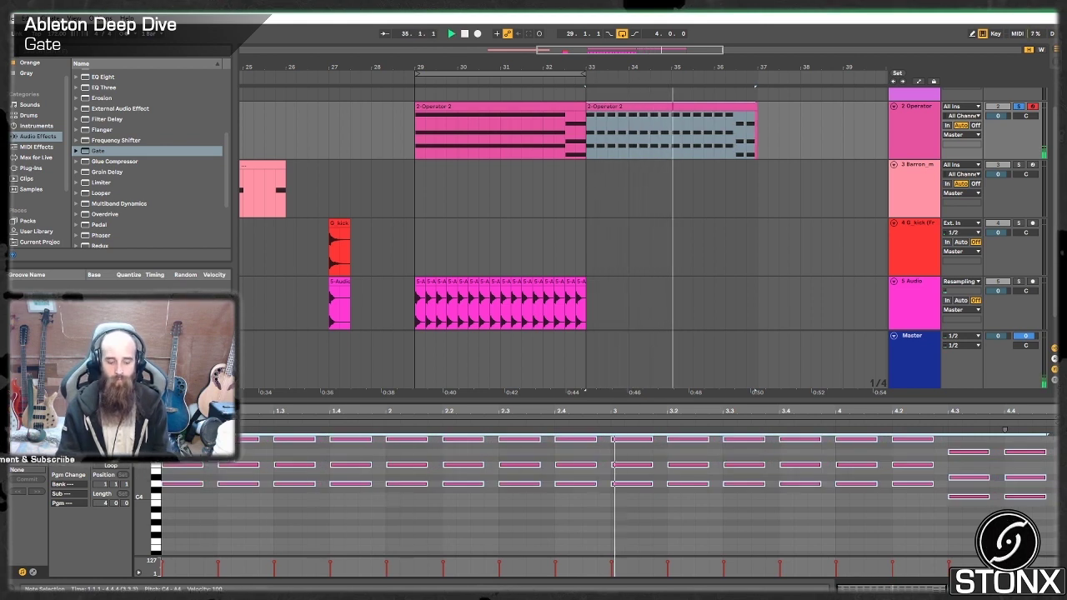
- Play the sustained Operator clip from bar 29 to compare its gated rhythm with the short-note version
{"action": "left_click", "coordinate": [928, 141]}
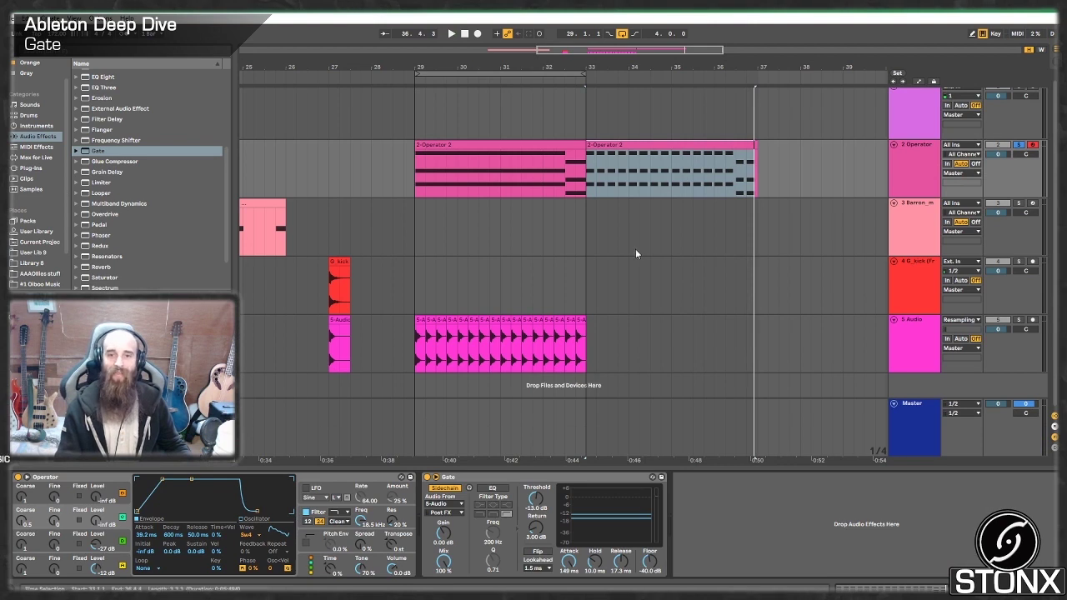
{"action": "key", "text": "space"}
{"action": "left_click", "coordinate": [496, 143]}
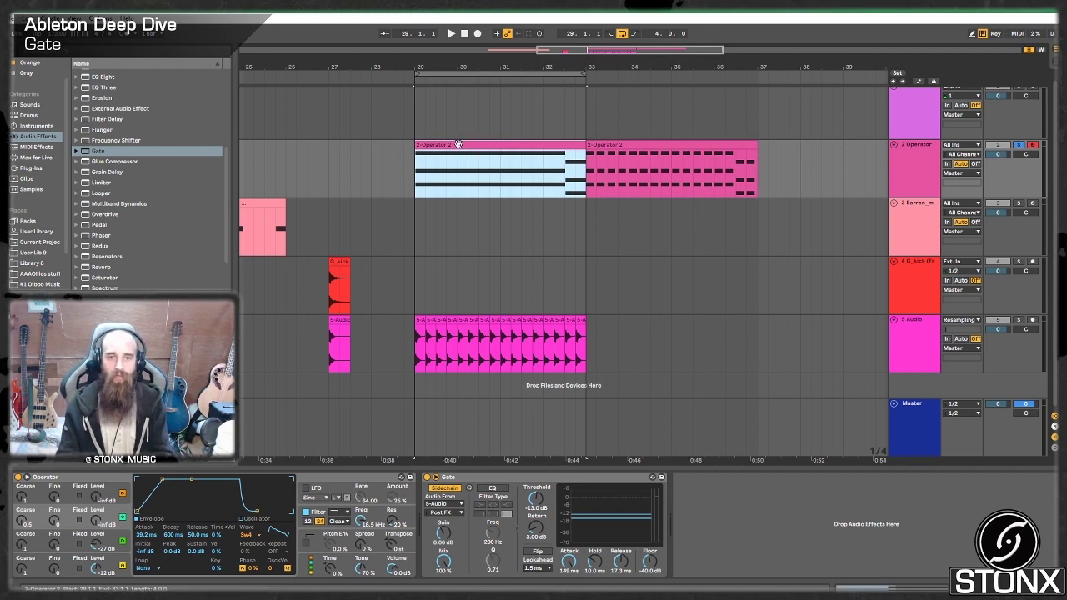
{"action": "key", "text": "space"}
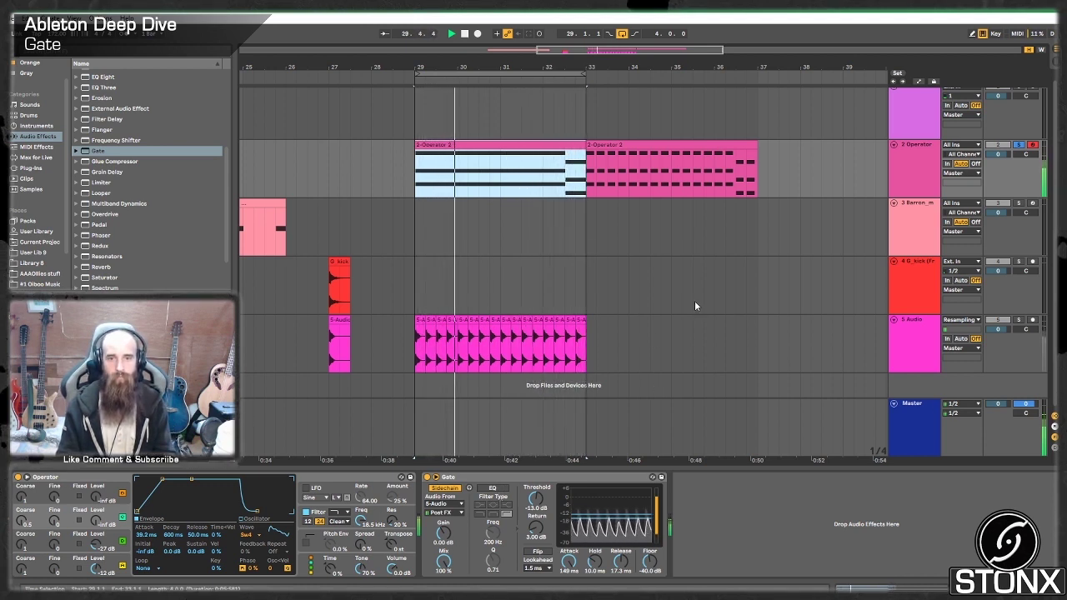
{"action": "key", "text": "space"}
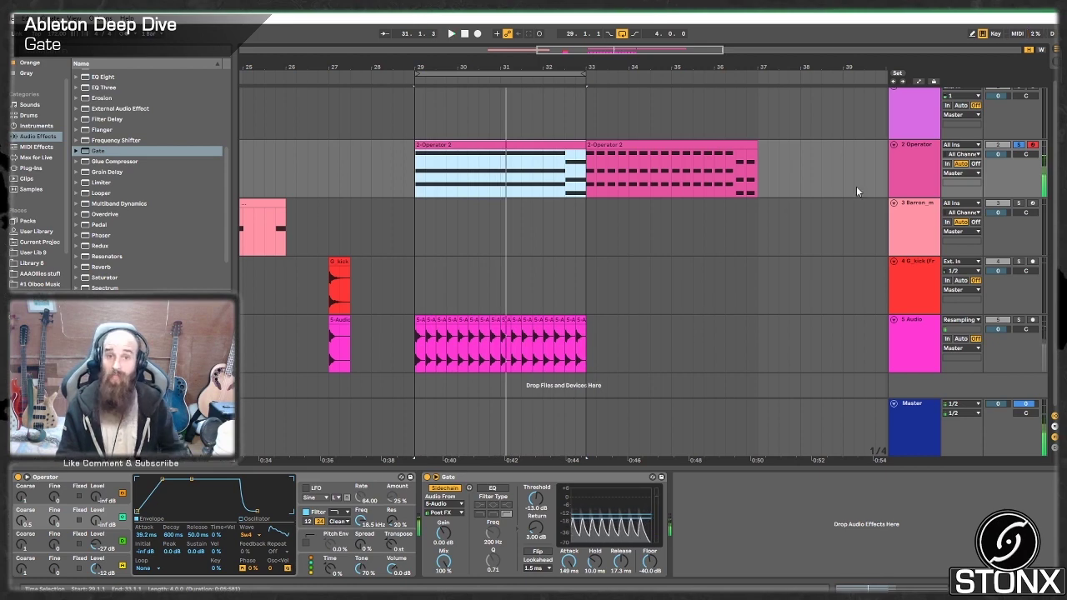
- Duplicate the Operator track, delete its short-note clip at bar 33, and move its sustained clip to bar 37
{"action": "right_click", "coordinate": [918, 172]}
{"action": "left_click", "coordinate": [942, 187]}
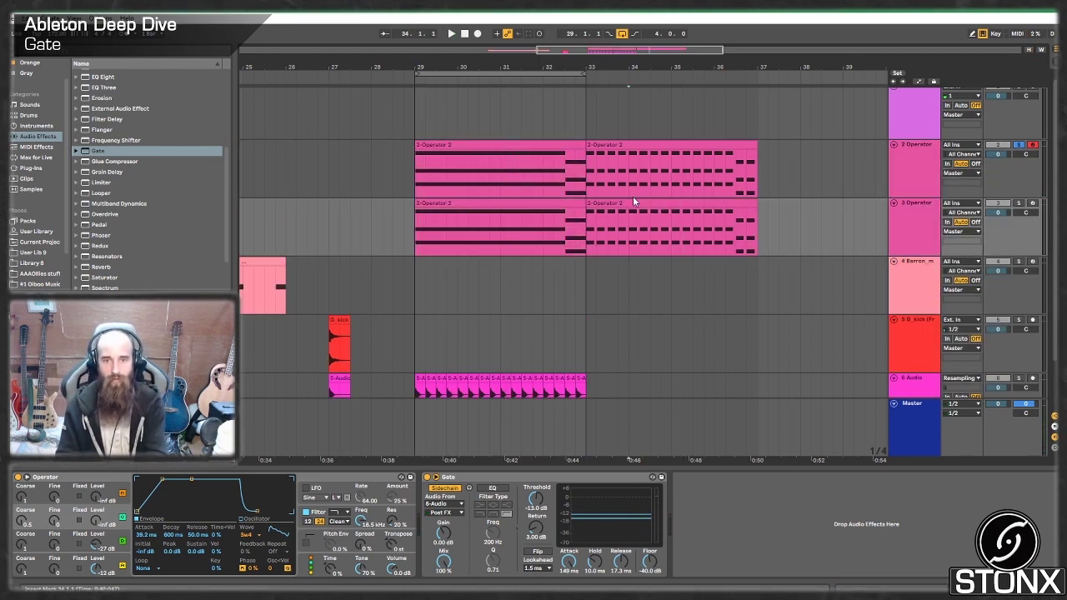
{"action": "left_click", "coordinate": [633, 200]}
{"action": "key", "text": "Delete"}
{"action": "left_click", "coordinate": [511, 208]}
{"action": "left_click_drag", "start_coordinate": [491, 205], "coordinate": [833, 227]}
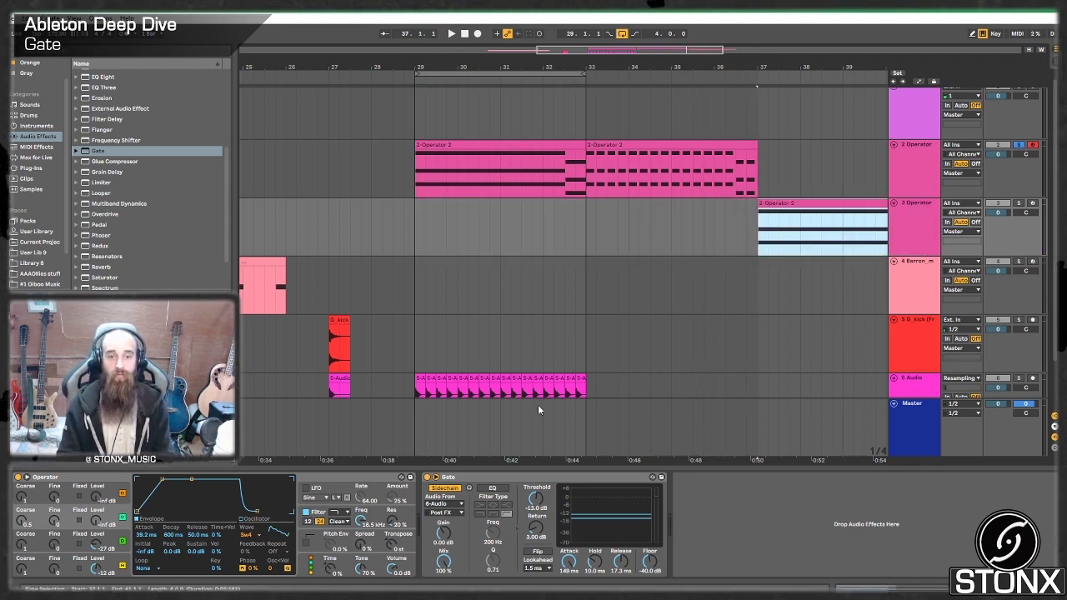
- Find 172_Funky_Shout_Break in the drum library's break loops and place it on a new track at bar 37
{"action": "left_click", "coordinate": [51, 284]}
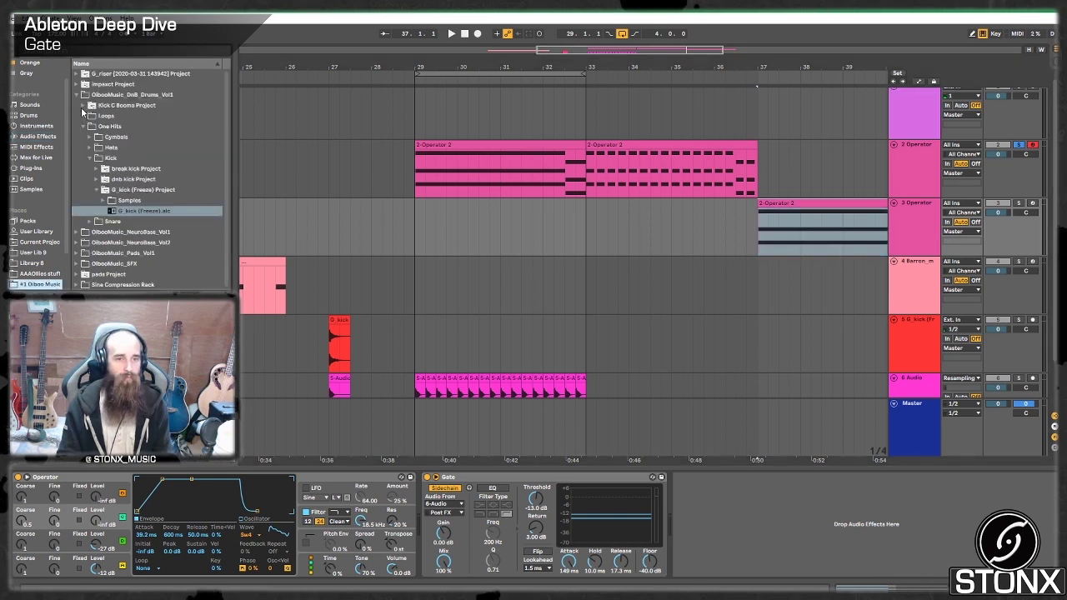
{"action": "left_click", "coordinate": [82, 126]}
{"action": "left_click", "coordinate": [83, 116]}
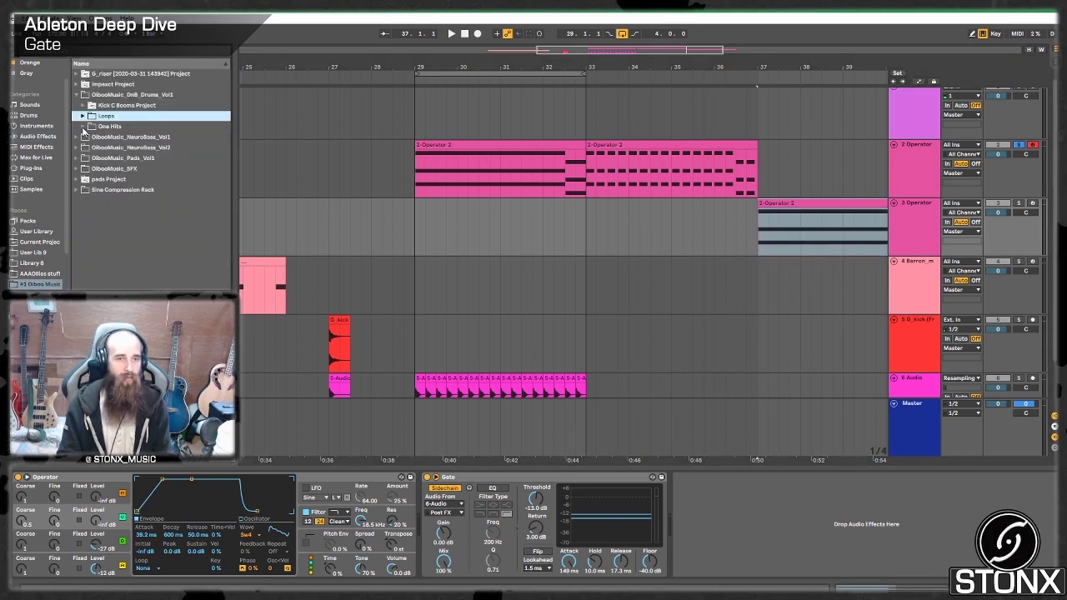
{"action": "left_click", "coordinate": [84, 116]}
{"action": "left_click", "coordinate": [90, 125]}
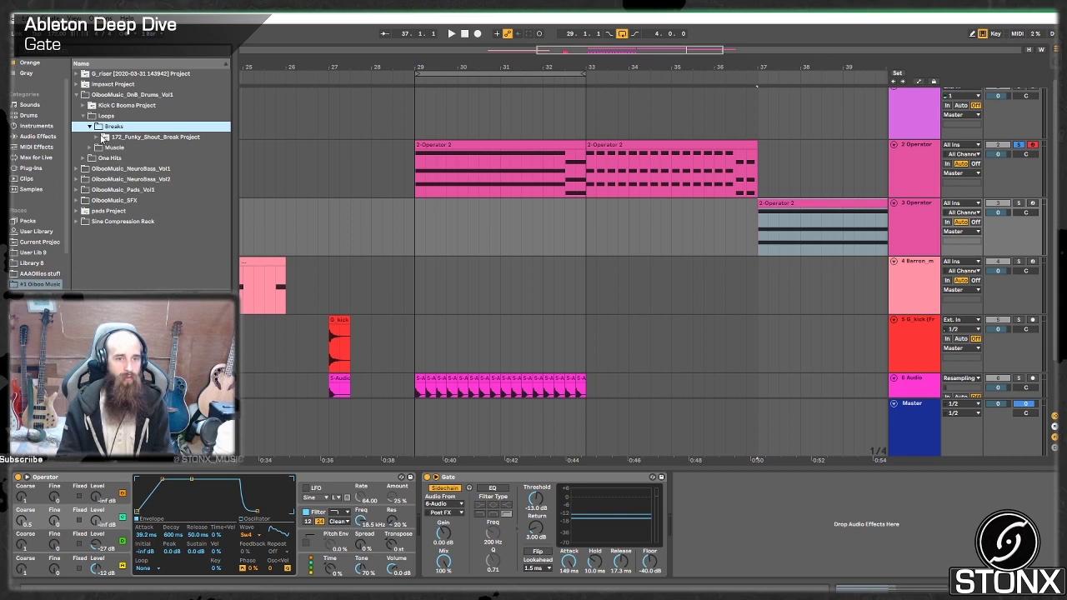
{"action": "left_click", "coordinate": [103, 137]}
{"action": "left_click", "coordinate": [148, 200]}
{"action": "left_click", "coordinate": [146, 213]}
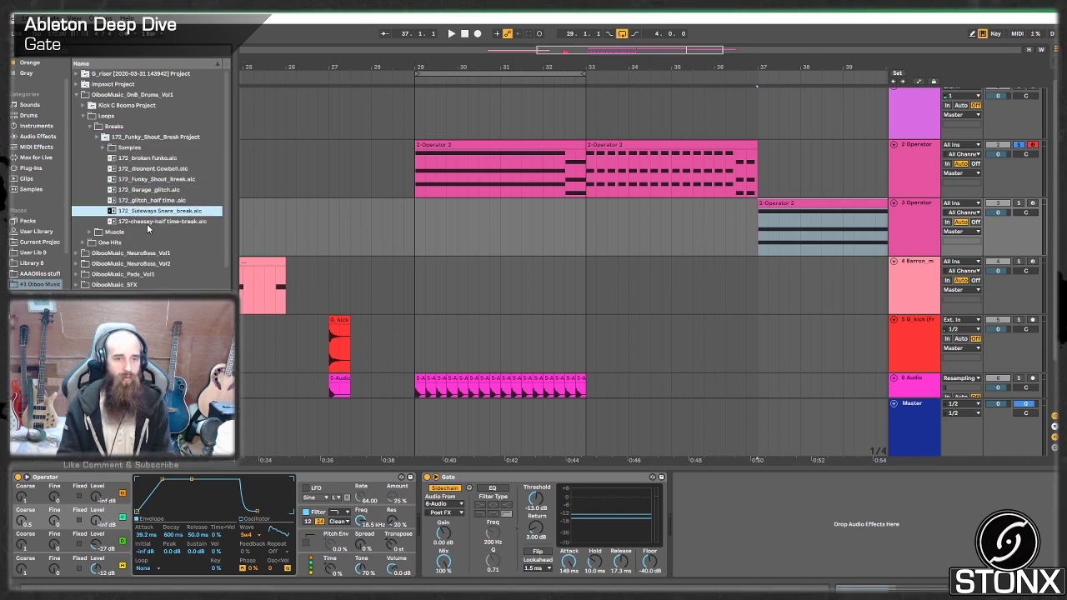
{"action": "left_click", "coordinate": [150, 180]}
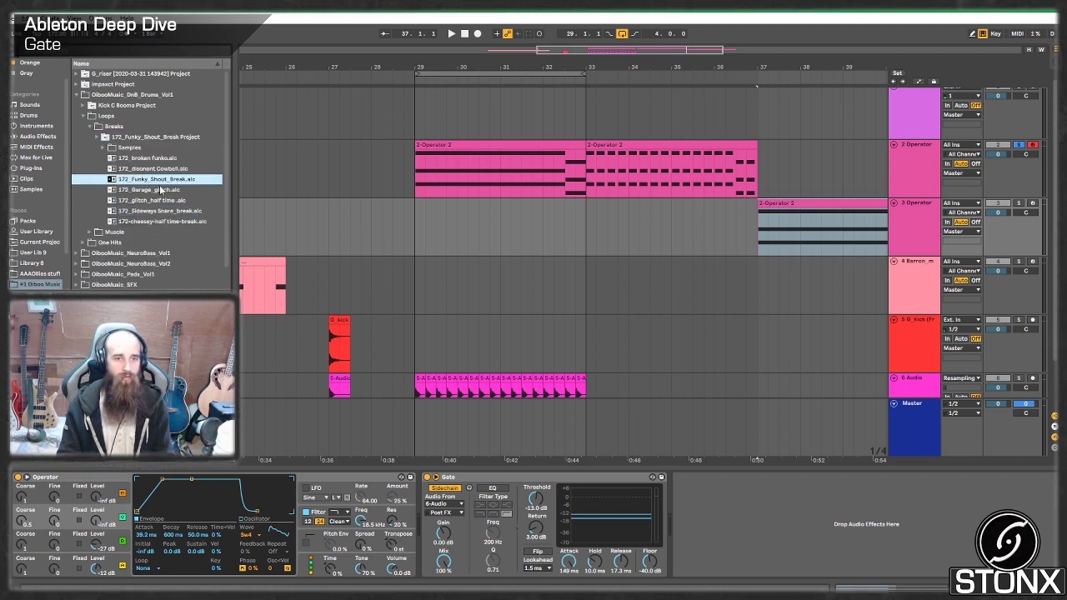
{"action": "left_click_drag", "start_coordinate": [162, 187], "coordinate": [752, 377]}
- Move the duplicated Operator track directly above the 172_Funky_Shout_Break track and clear the solo so all tracks are active
{"action": "left_click", "coordinate": [921, 139]}
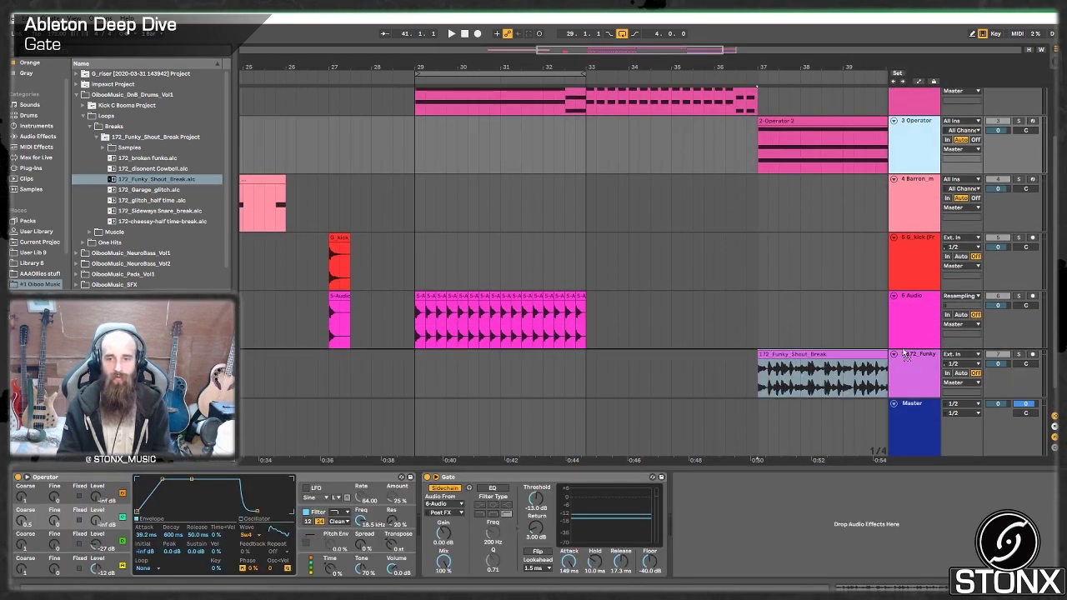
{"action": "left_click_drag", "start_coordinate": [906, 355], "coordinate": [906, 357]}
{"action": "left_click_drag", "start_coordinate": [608, 53], "coordinate": [664, 50]}
{"action": "scroll", "coordinate": [662, 233], "scroll_direction": "down", "scroll_amount": 2}
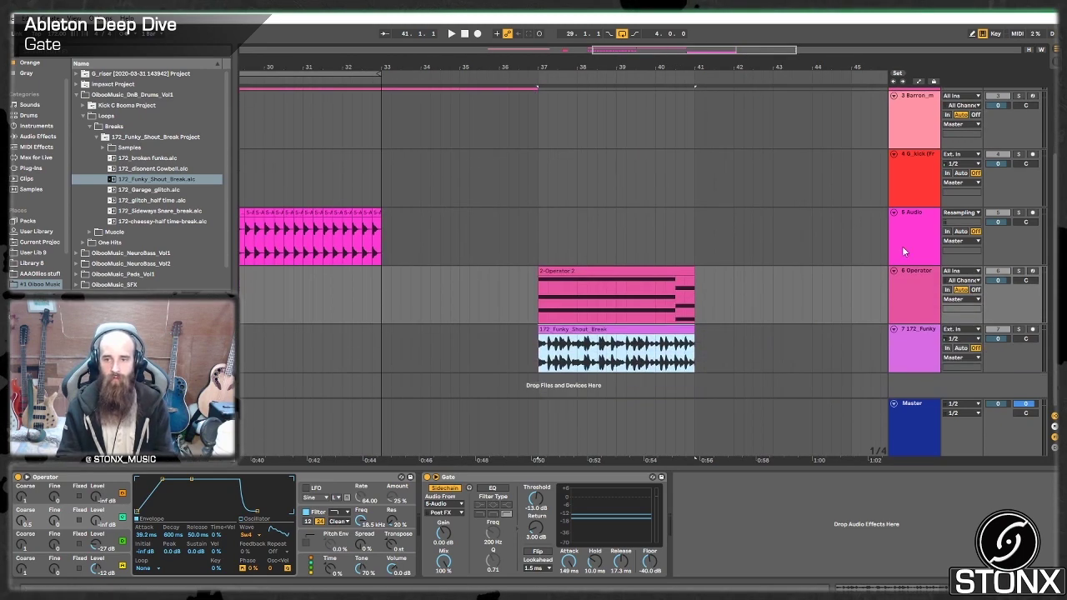
{"action": "left_click", "coordinate": [1018, 272]}
{"action": "left_click", "coordinate": [1018, 272]}
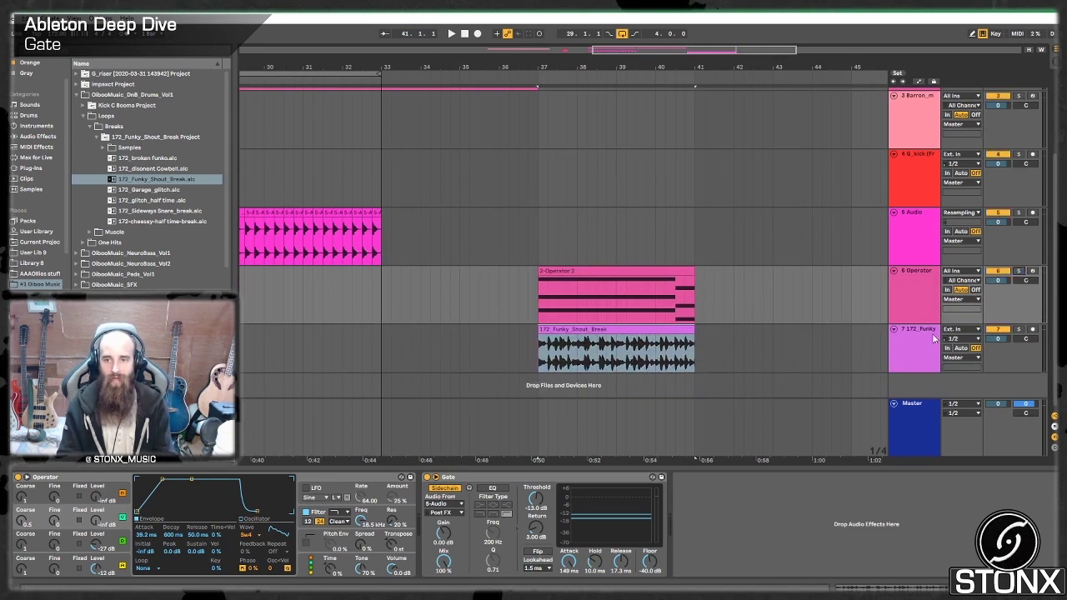
{"action": "left_click", "coordinate": [600, 350]}
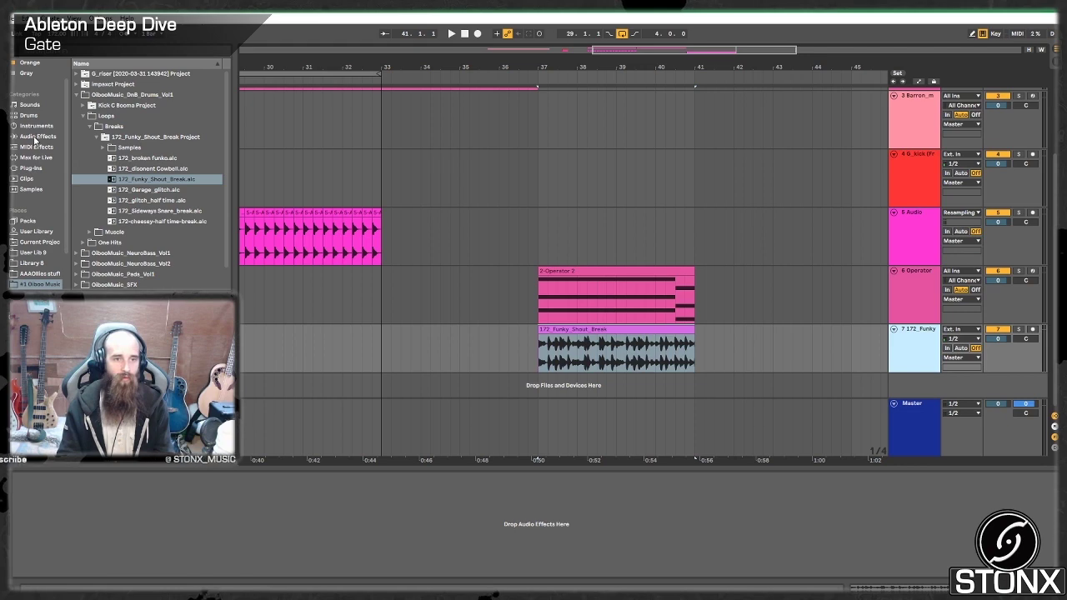
{"action": "left_click", "coordinate": [37, 136]}
{"action": "left_click", "coordinate": [97, 153]}
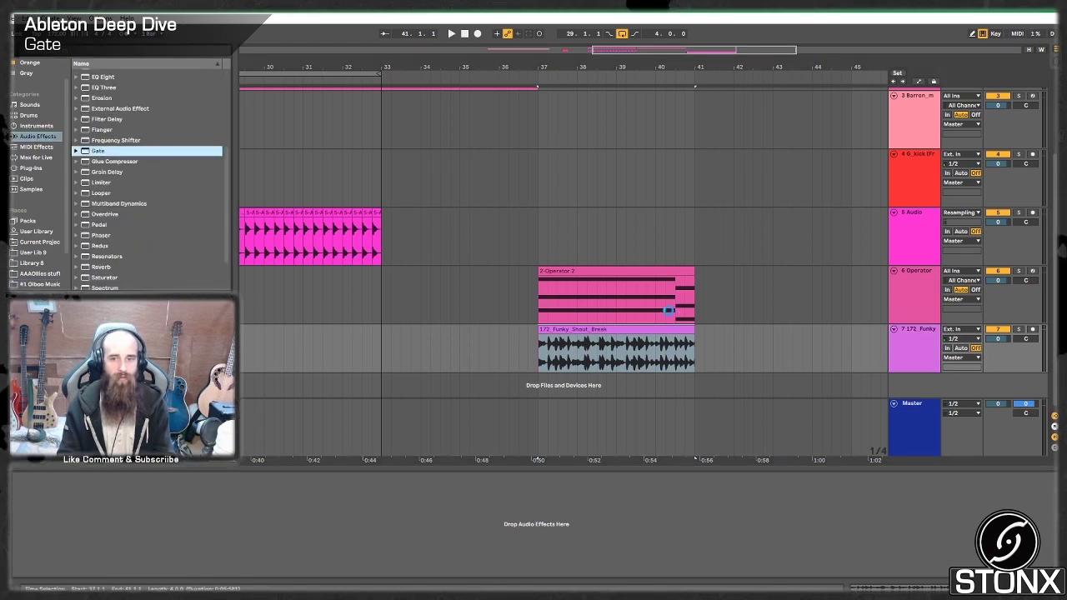
{"action": "left_click_drag", "start_coordinate": [669, 310], "coordinate": [668, 310]}
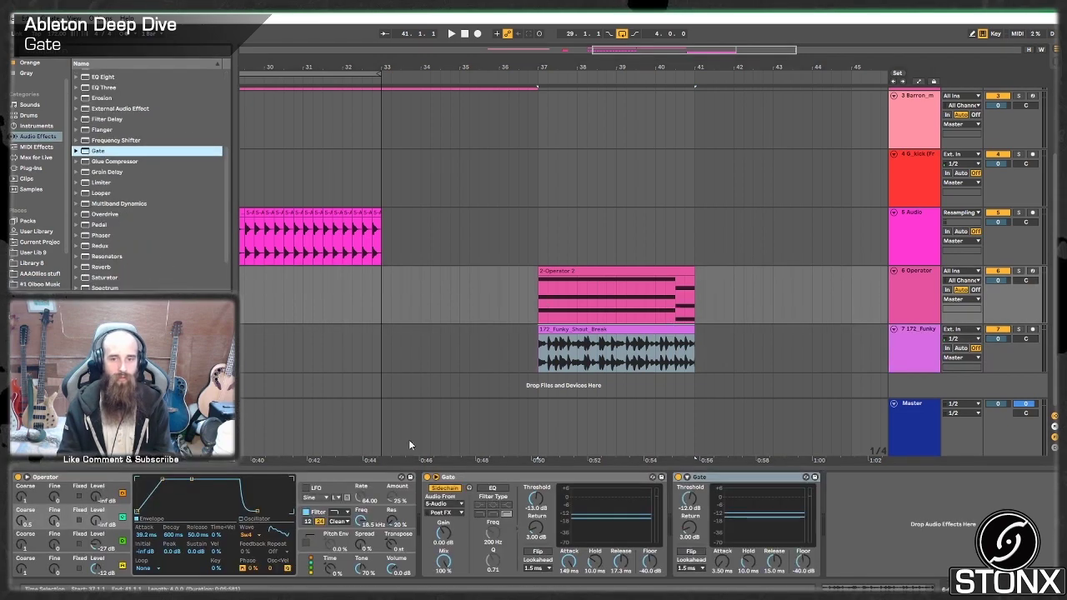
{"action": "right_click", "coordinate": [721, 479]}
{"action": "left_click", "coordinate": [737, 534]}
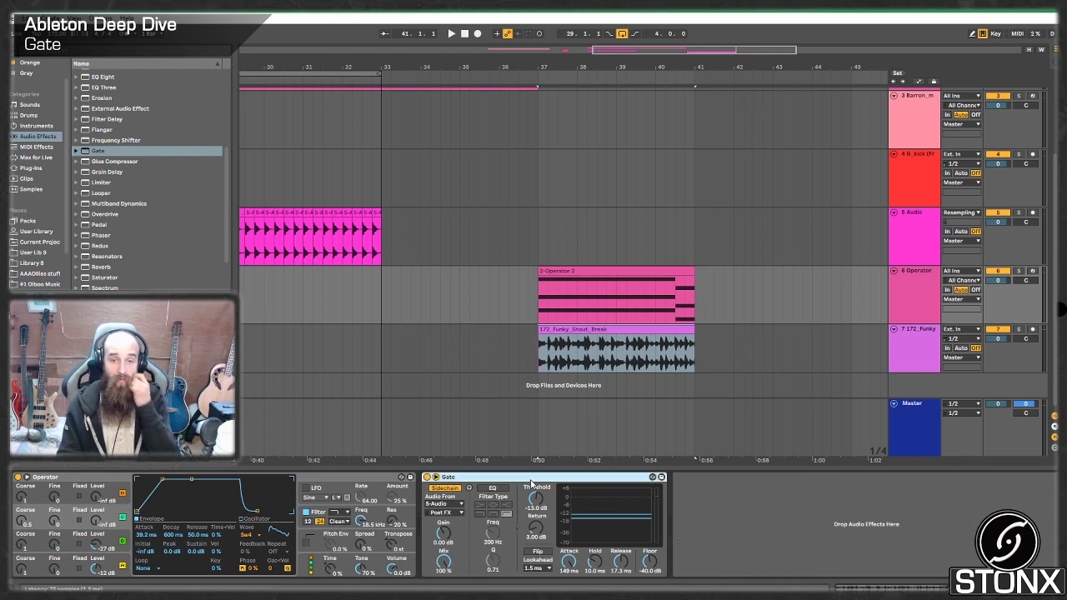
- Sidechain the duplicated Operator track's Gate from 7-172 Funky Shout Break with its EQ enabled, and loop bars 37 to 41
{"action": "left_click", "coordinate": [442, 504]}
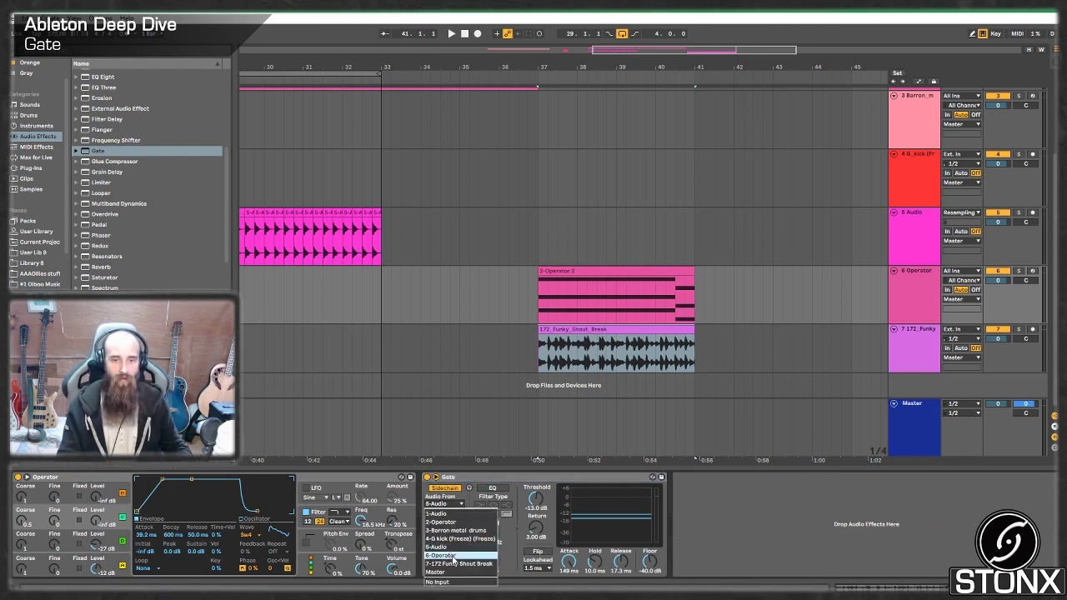
{"action": "left_click", "coordinate": [460, 564]}
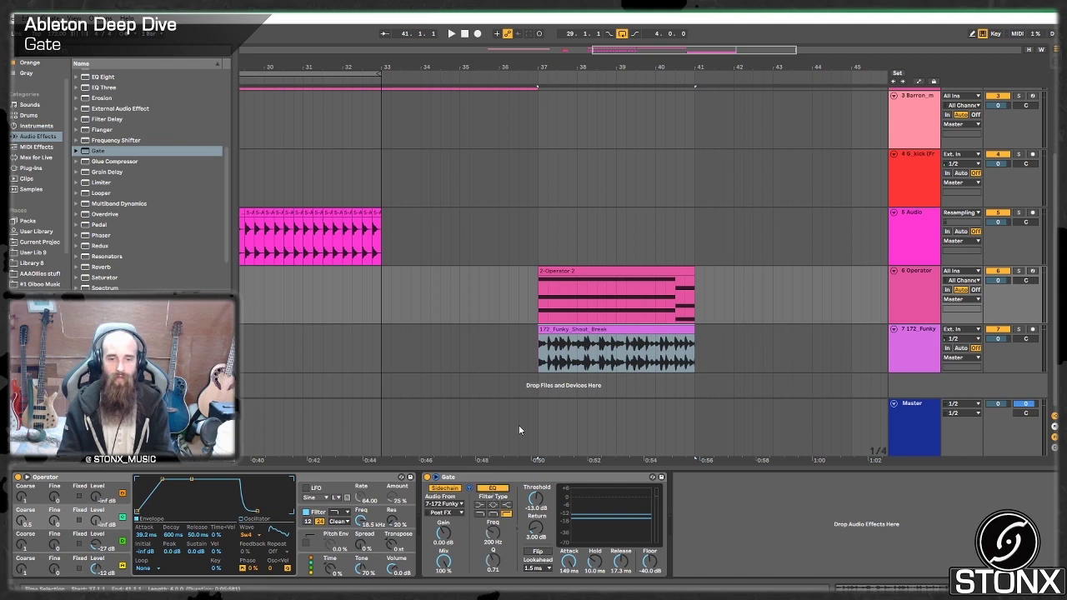
{"action": "left_click", "coordinate": [587, 321]}
{"action": "left_click", "coordinate": [574, 338]}
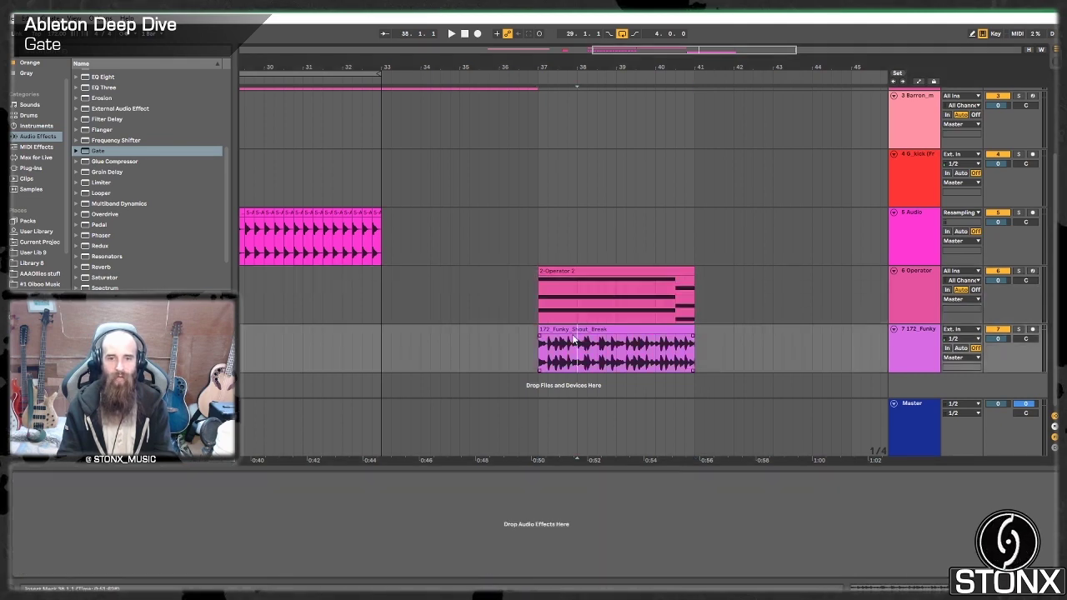
{"action": "left_click", "coordinate": [569, 329]}
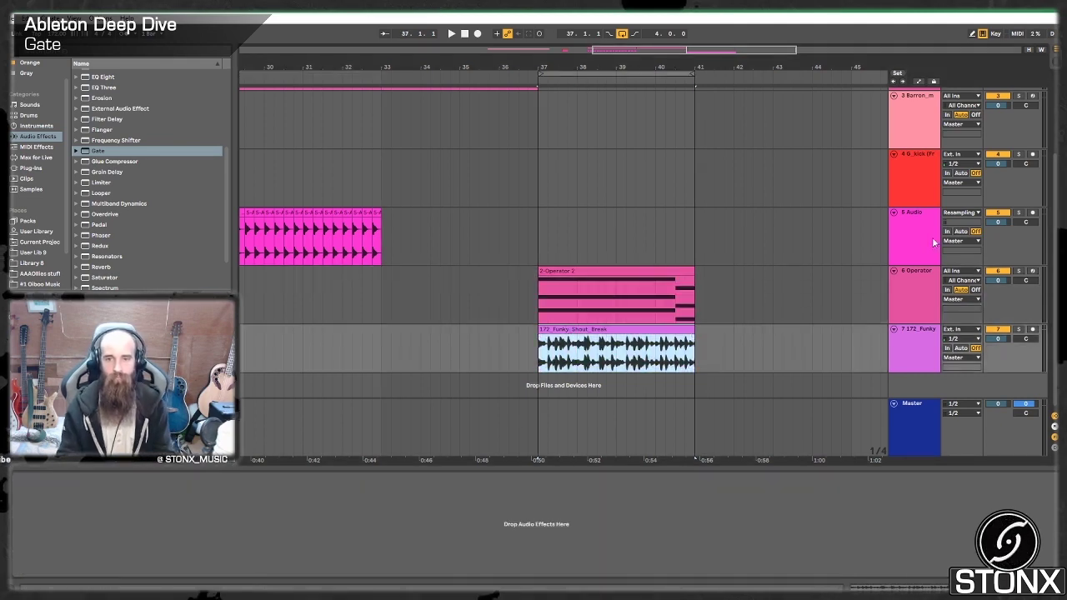
{"action": "left_click", "coordinate": [916, 285]}
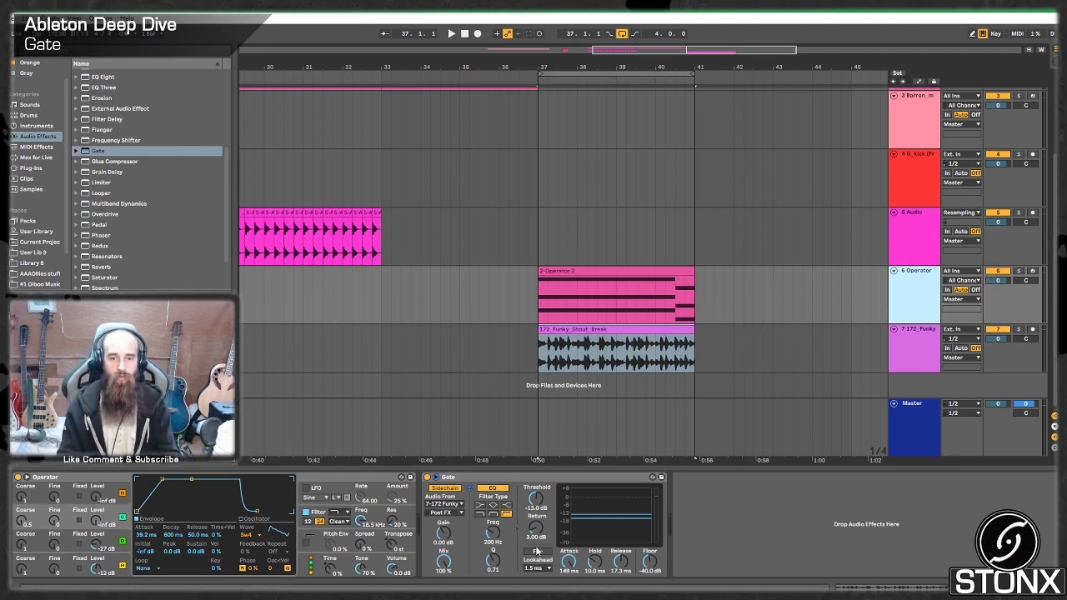
- Compare the sidechain EQ's high-pass and low-pass types during playback, and set a low-pass at 66.0 Hz with Q 12.0
{"action": "left_click", "coordinate": [479, 514]}
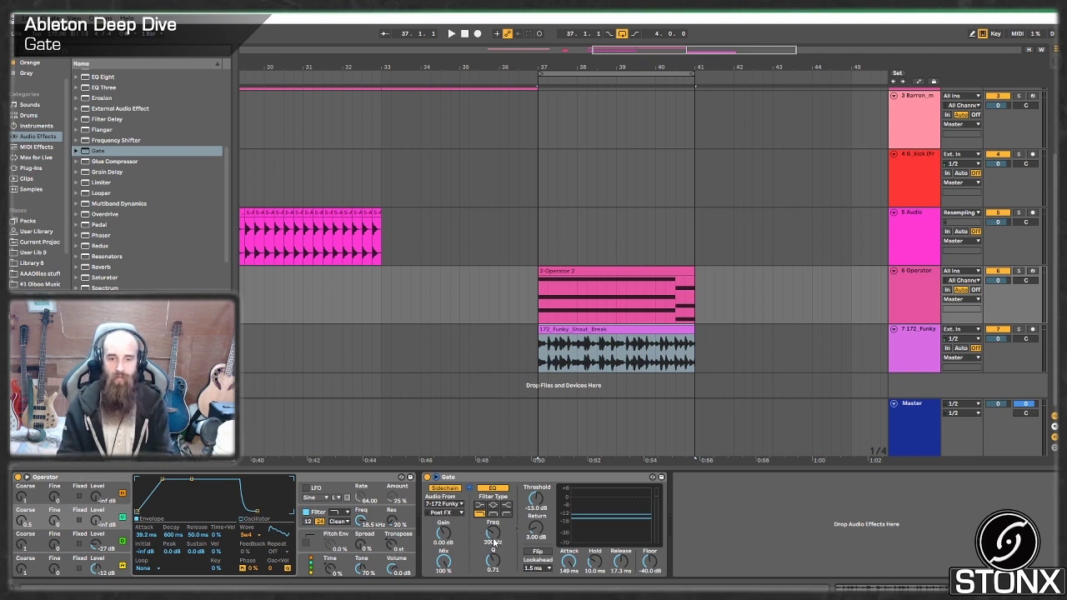
{"action": "mouse_move", "coordinate": [493, 540]}
{"action": "left_mouse_down"}
{"action": "mouse_move", "coordinate": [493, 560]}
{"action": "mouse_move", "coordinate": [493, 525]}
{"action": "mouse_move", "coordinate": [493, 542]}
{"action": "left_mouse_up"}
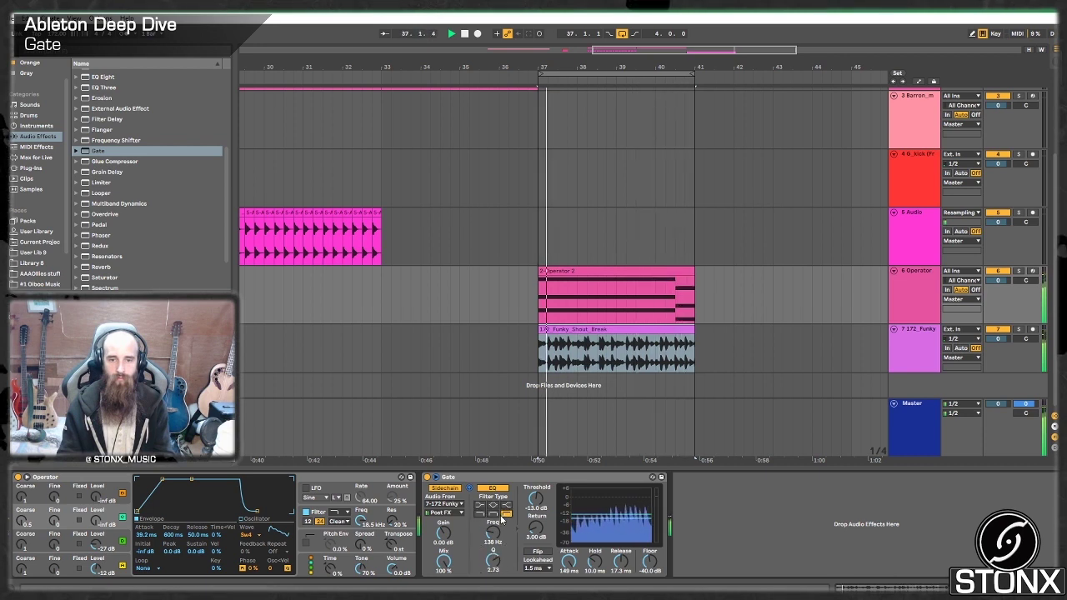
{"action": "left_click", "coordinate": [506, 514]}
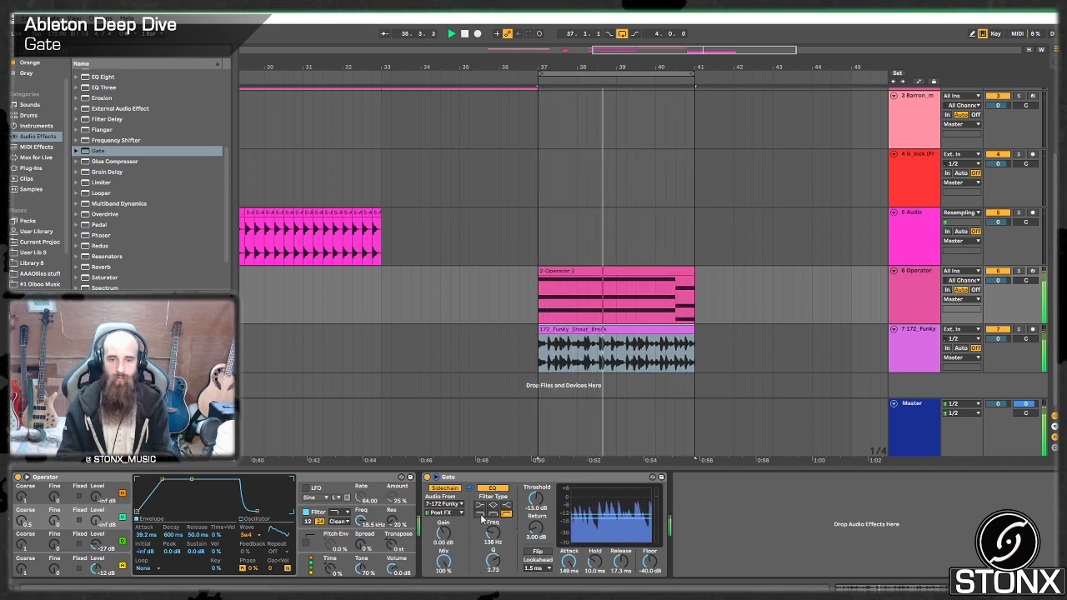
{"action": "left_click", "coordinate": [480, 514]}
{"action": "left_click_drag", "start_coordinate": [493, 534], "coordinate": [493, 552]}
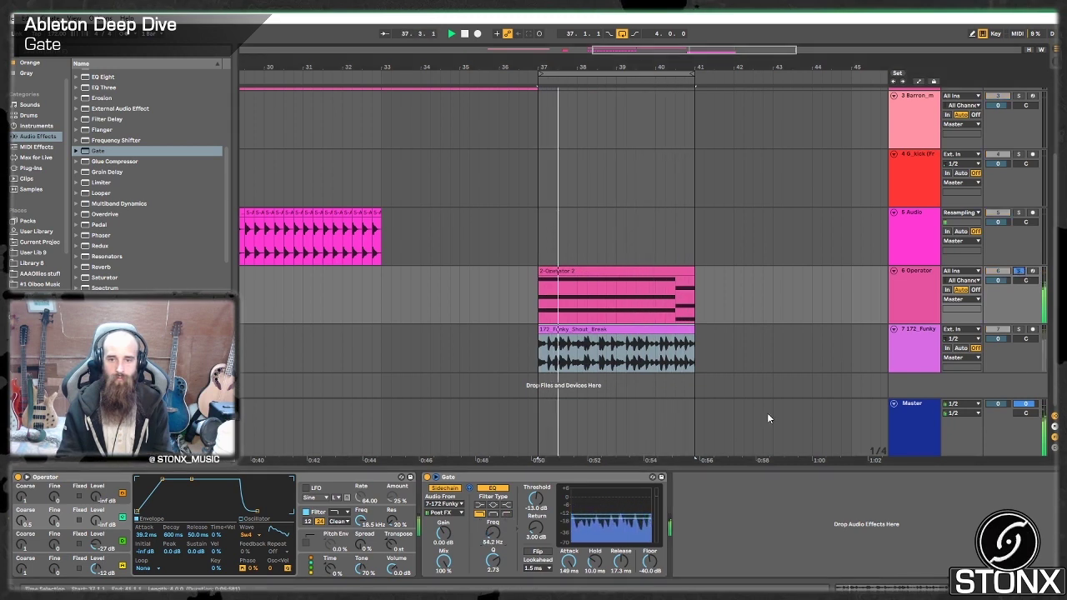
{"action": "mouse_move", "coordinate": [492, 533]}
{"action": "left_mouse_down"}
{"action": "mouse_move", "coordinate": [492, 523]}
{"action": "mouse_move", "coordinate": [492, 553]}
{"action": "mouse_move", "coordinate": [493, 531]}
{"action": "left_mouse_up"}
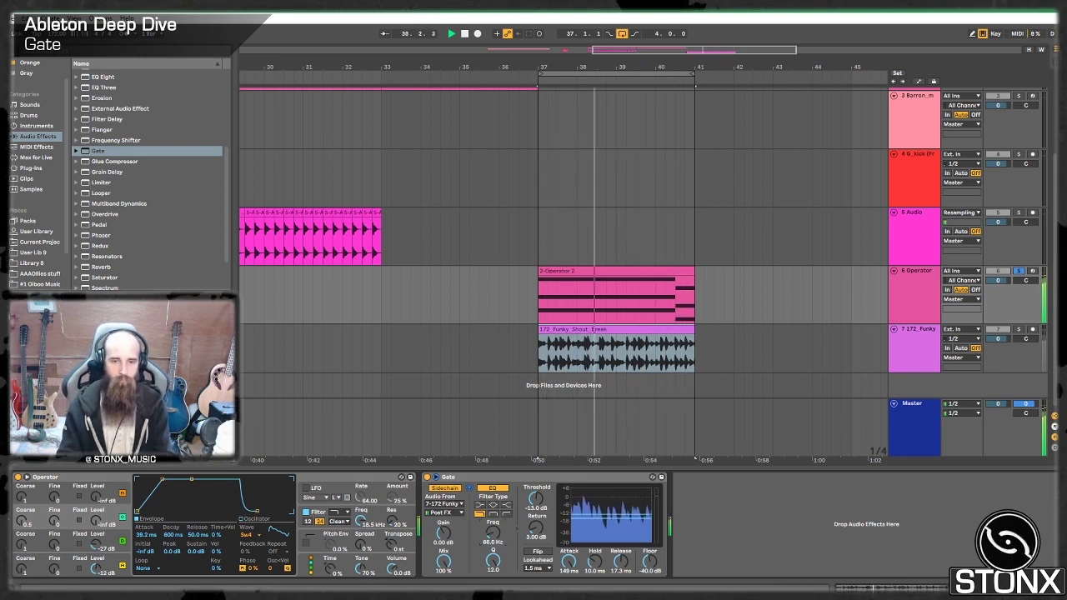
- Raise the Gate's threshold to -6.38 dB during playback, and toggle the Operator track's solo off and back on
{"action": "left_click_drag", "start_coordinate": [536, 497], "coordinate": [536, 491]}
{"action": "key", "text": "space"}
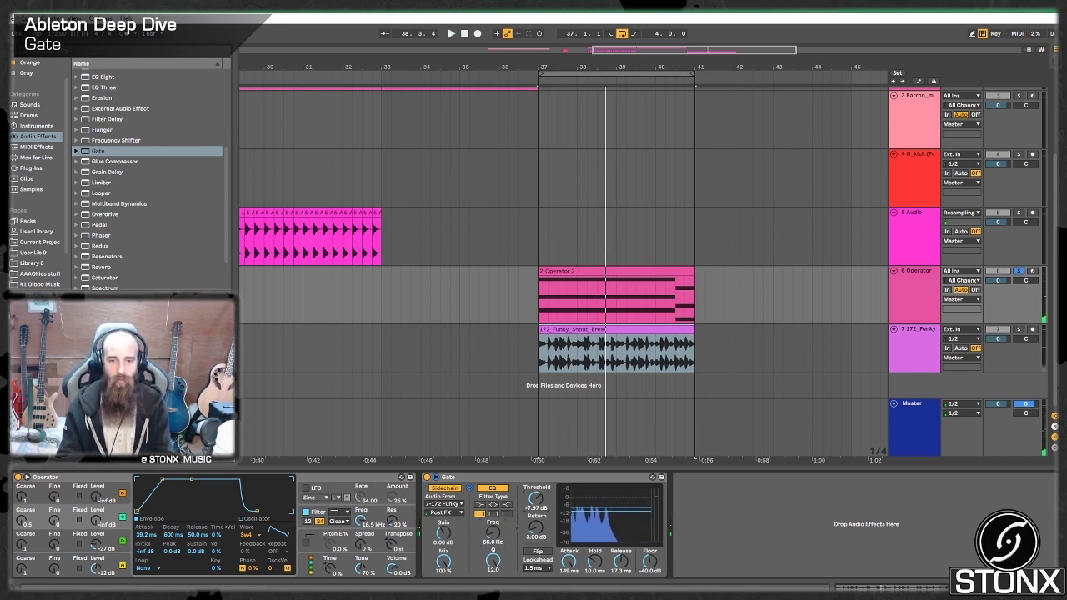
{"action": "key", "text": "space"}
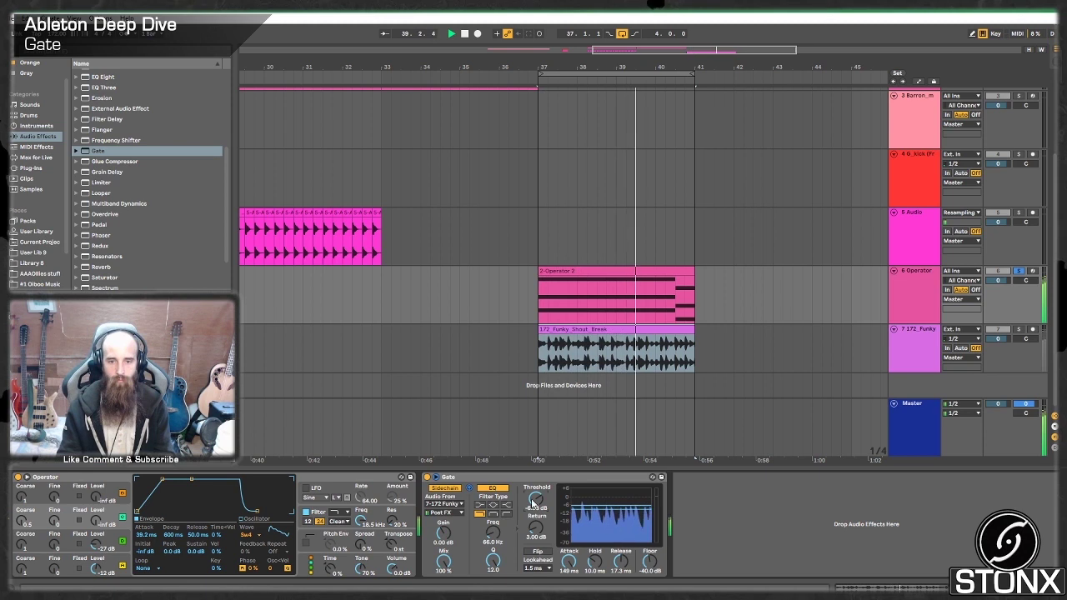
{"action": "key", "text": "space"}
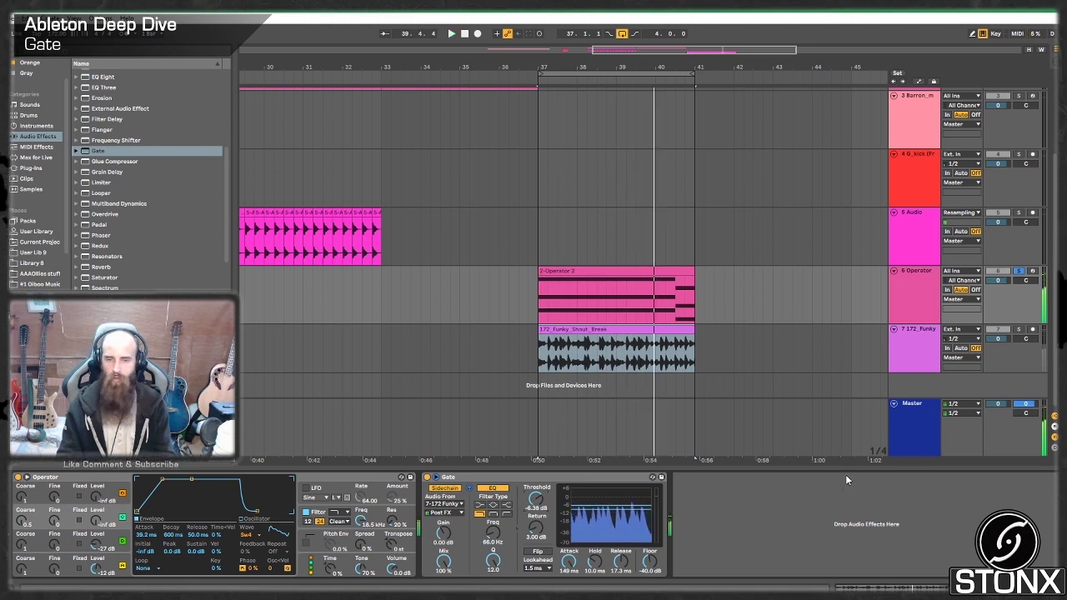
{"action": "left_click", "coordinate": [1016, 272]}
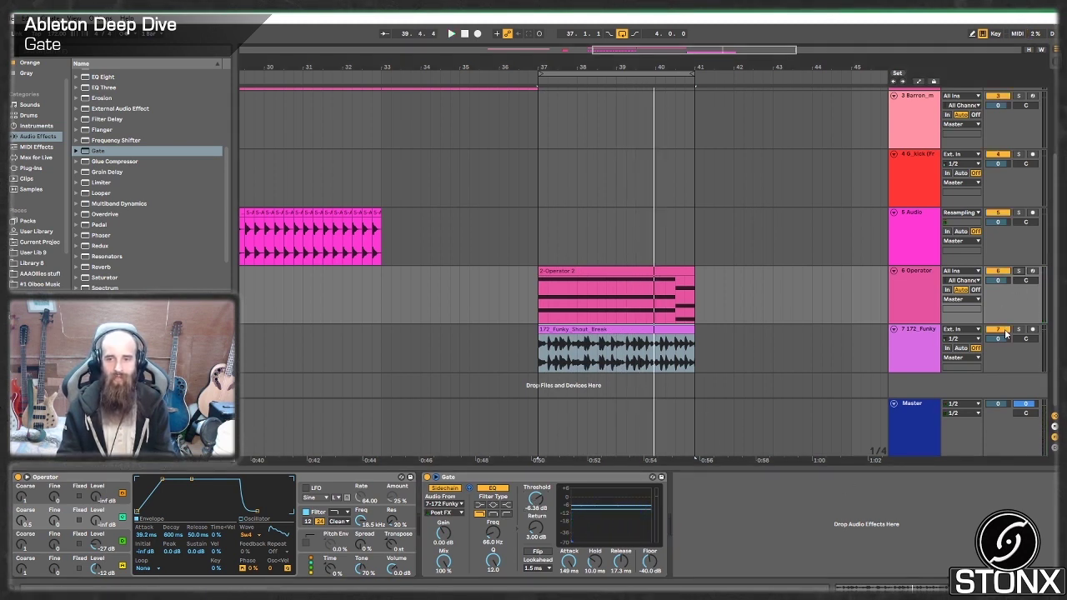
{"action": "left_click", "coordinate": [1018, 270]}
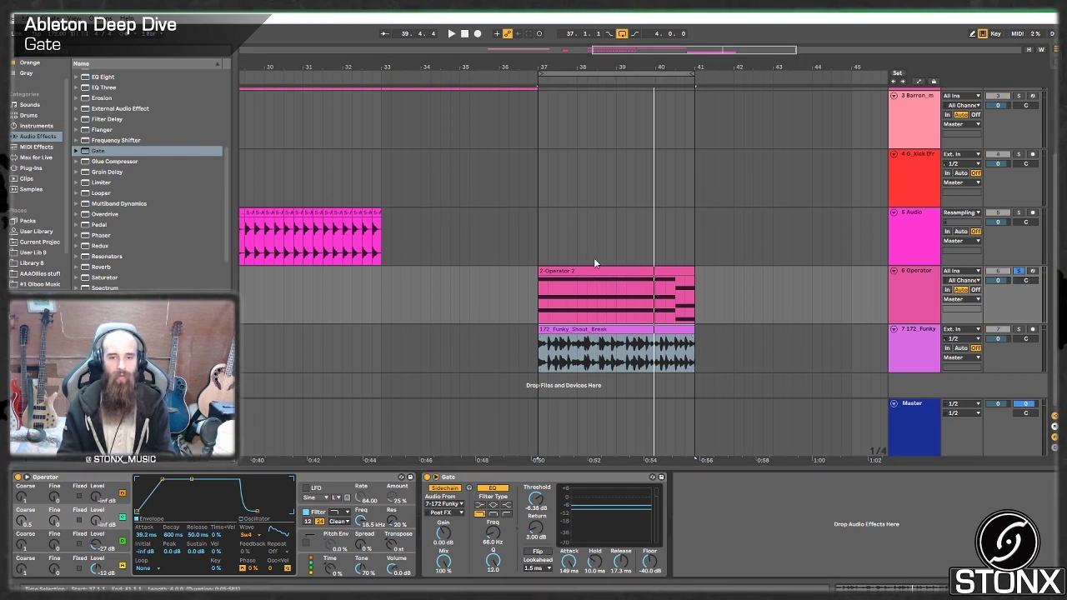
- Play the Operator clip and tune its Gate to a -9.87 dB threshold, 4.31 ms release and 2.84 ms hold
{"action": "left_click", "coordinate": [581, 280]}
{"action": "key", "text": "space"}
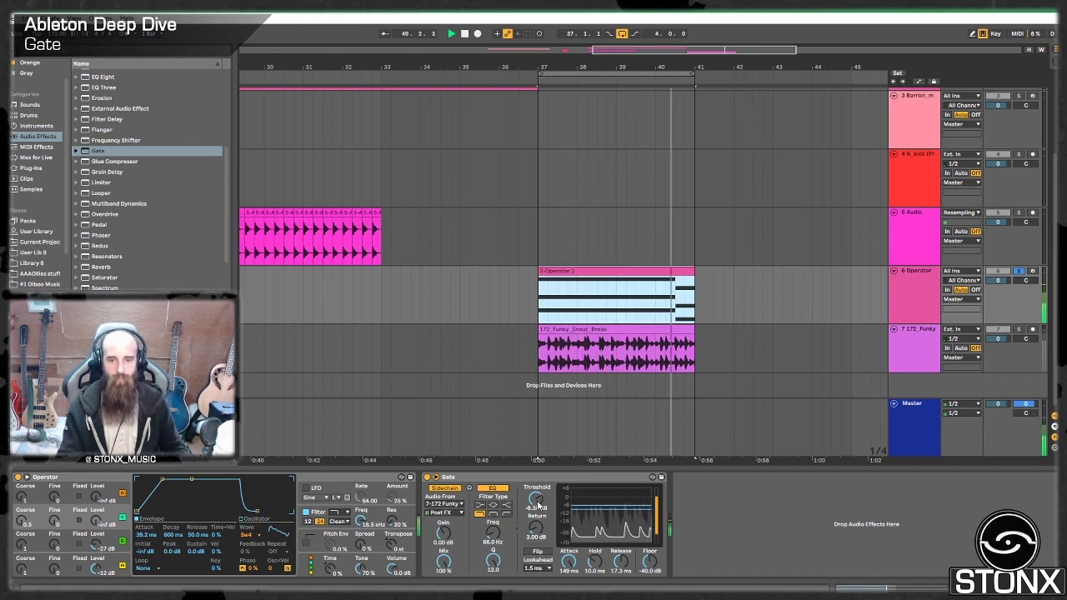
{"action": "left_click_drag", "start_coordinate": [537, 505], "coordinate": [537, 510]}
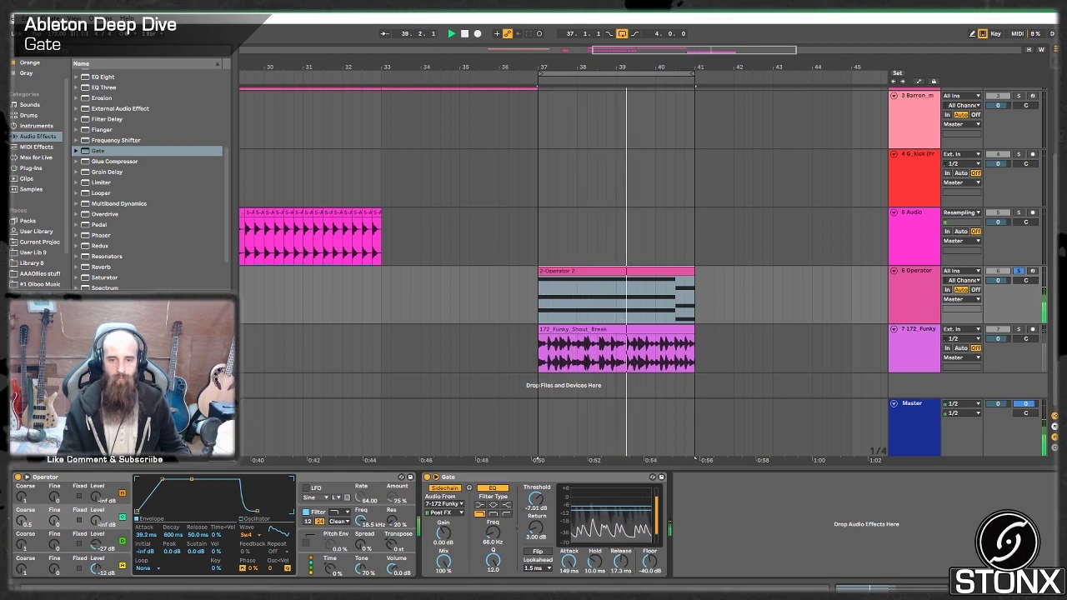
{"action": "left_click_drag", "start_coordinate": [620, 561], "coordinate": [620, 568]}
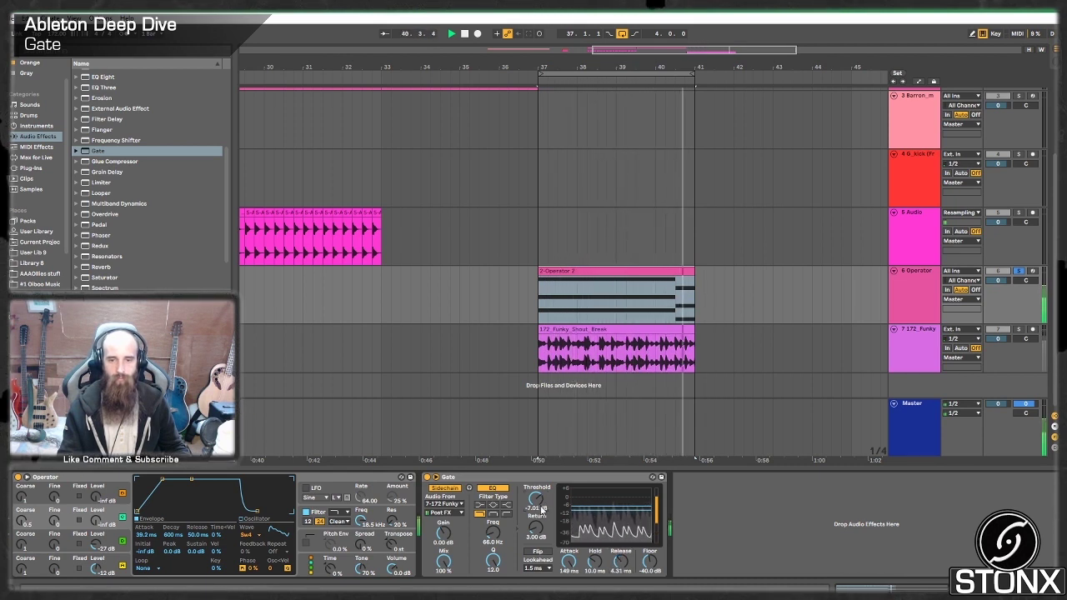
{"action": "left_click_drag", "start_coordinate": [594, 561], "coordinate": [594, 571]}
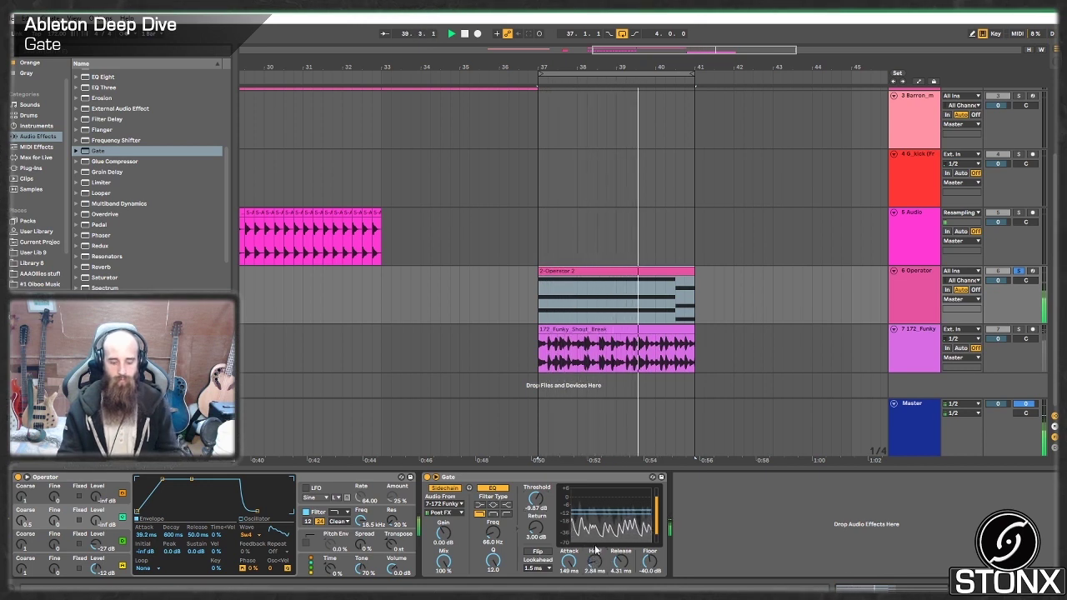
- Set the Gate's Return to 6.48 dB, and compare a 0.00 dB floor with a final -inf dB floor during playback
{"action": "key", "text": "space"}
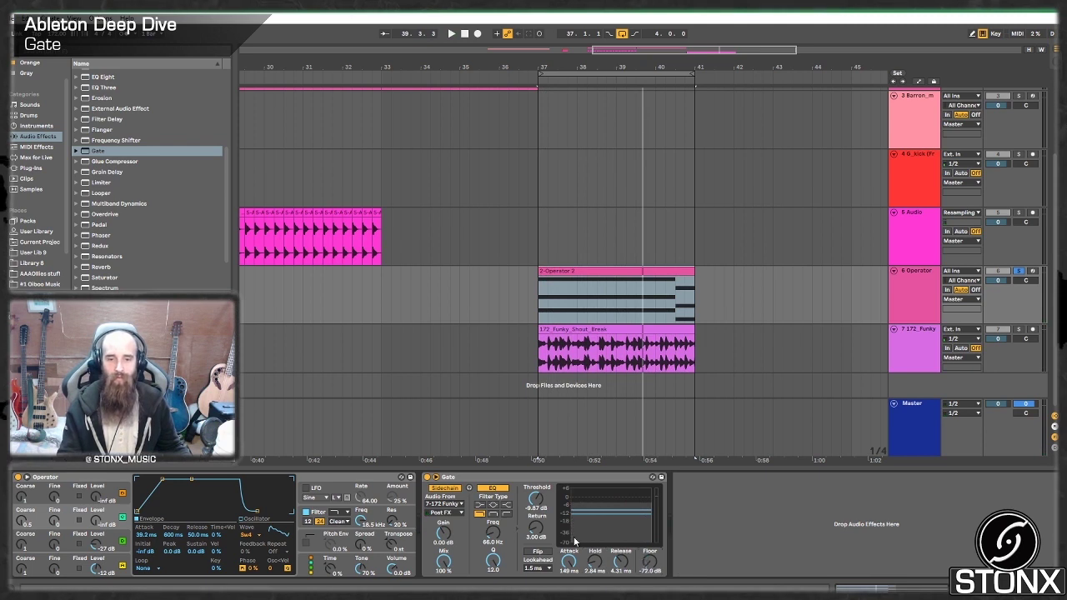
{"action": "key", "text": "space"}
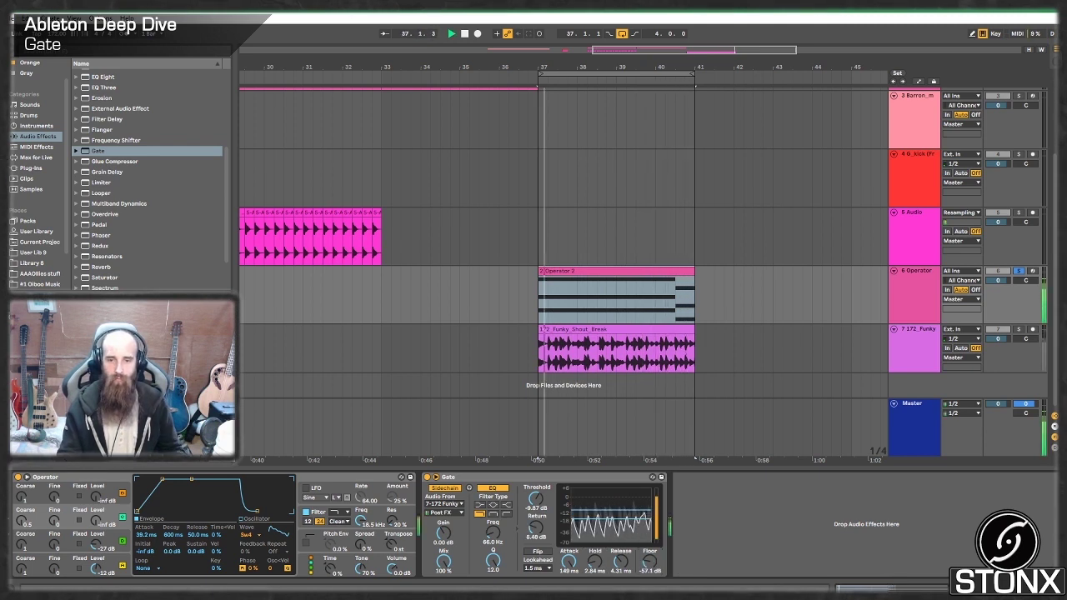
{"action": "left_click_drag", "start_coordinate": [645, 573], "coordinate": [645, 533]}
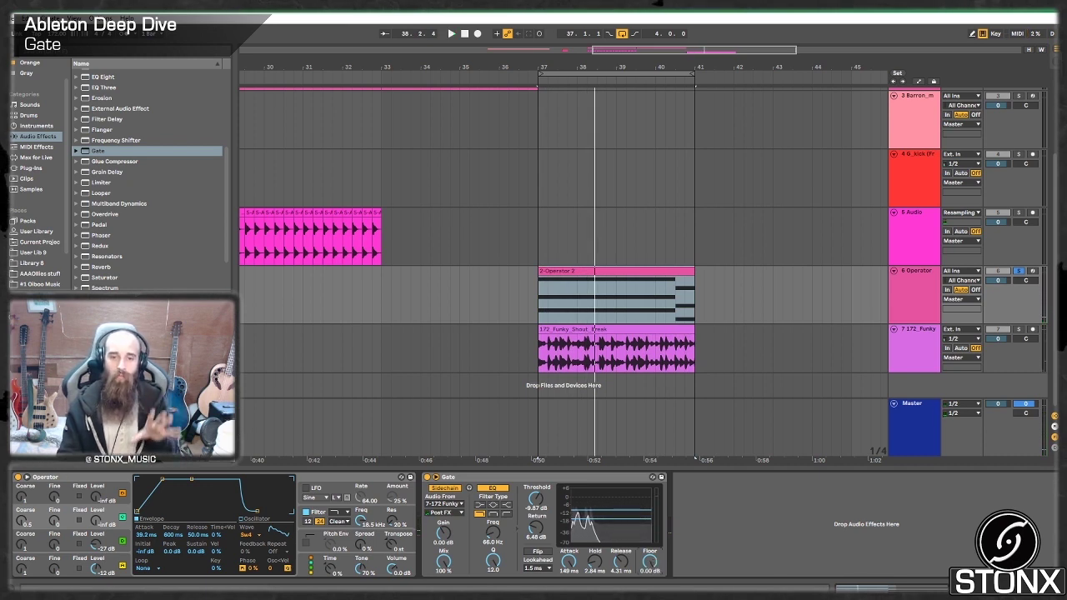
{"action": "key", "text": "space"}
{"action": "left_click_drag", "start_coordinate": [650, 563], "coordinate": [650, 584]}
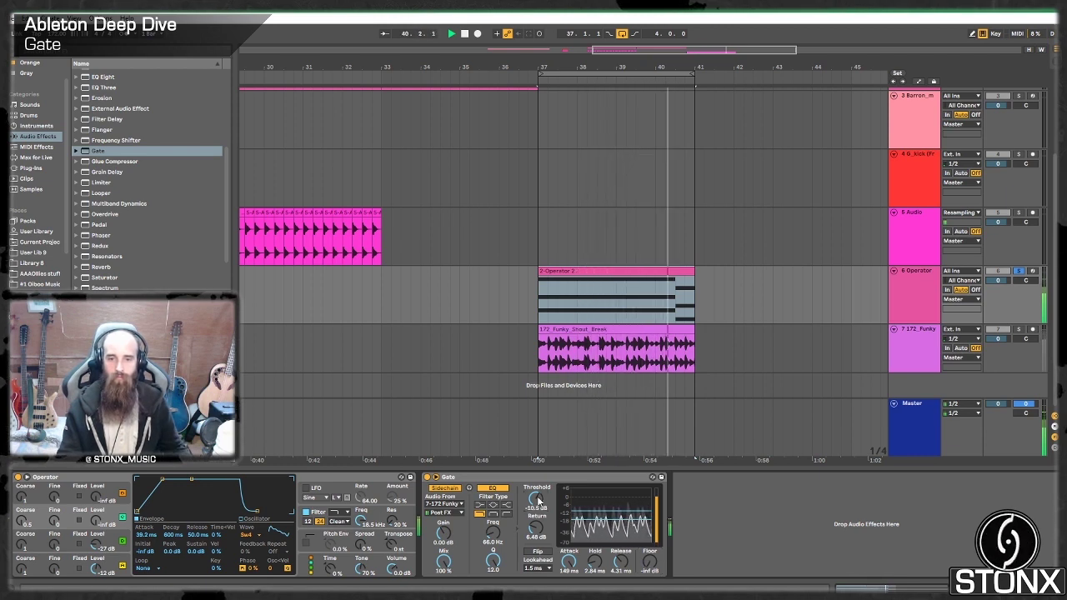
- Tune the Gate to a -10.5 dB threshold and 23.8 ms attack, unsoloing the Operator track and lowering the drum break's volume to -3.0
{"action": "left_click_drag", "start_coordinate": [536, 497], "coordinate": [538, 500]}
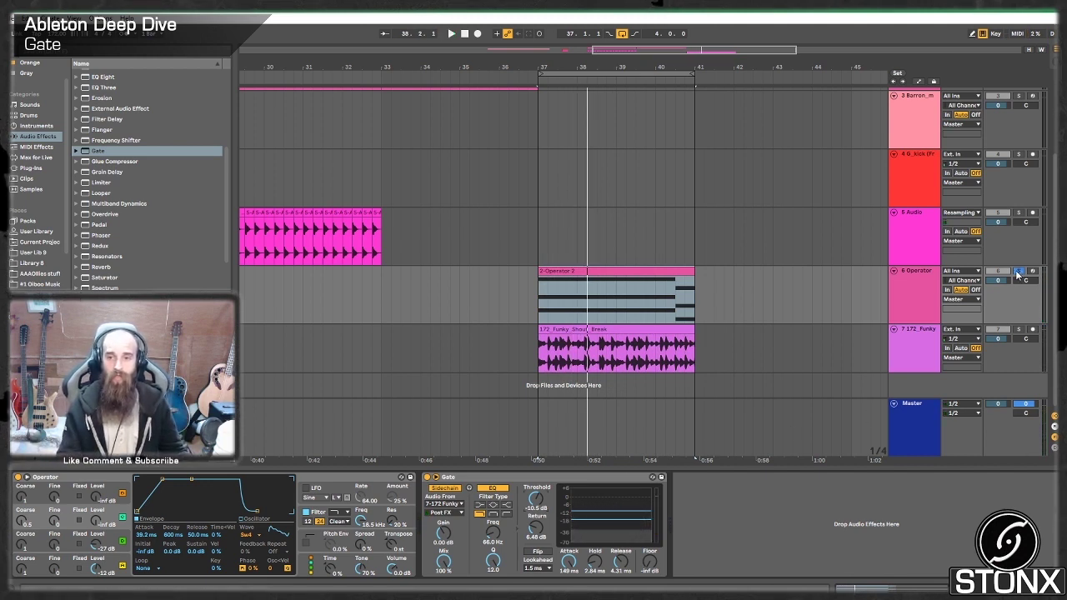
{"action": "left_click", "coordinate": [1016, 271]}
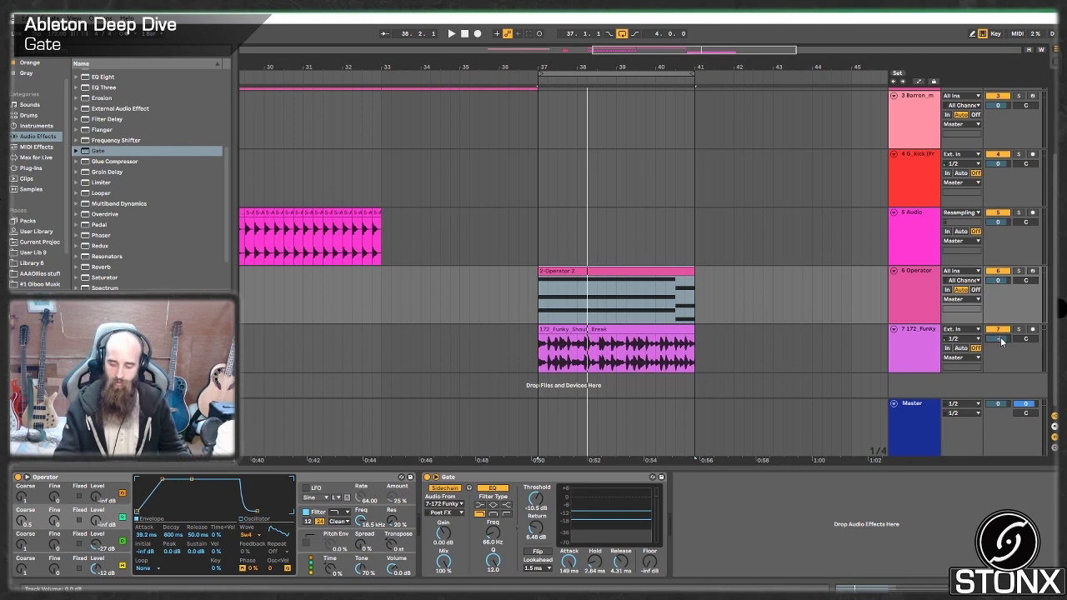
{"action": "key", "text": "space"}
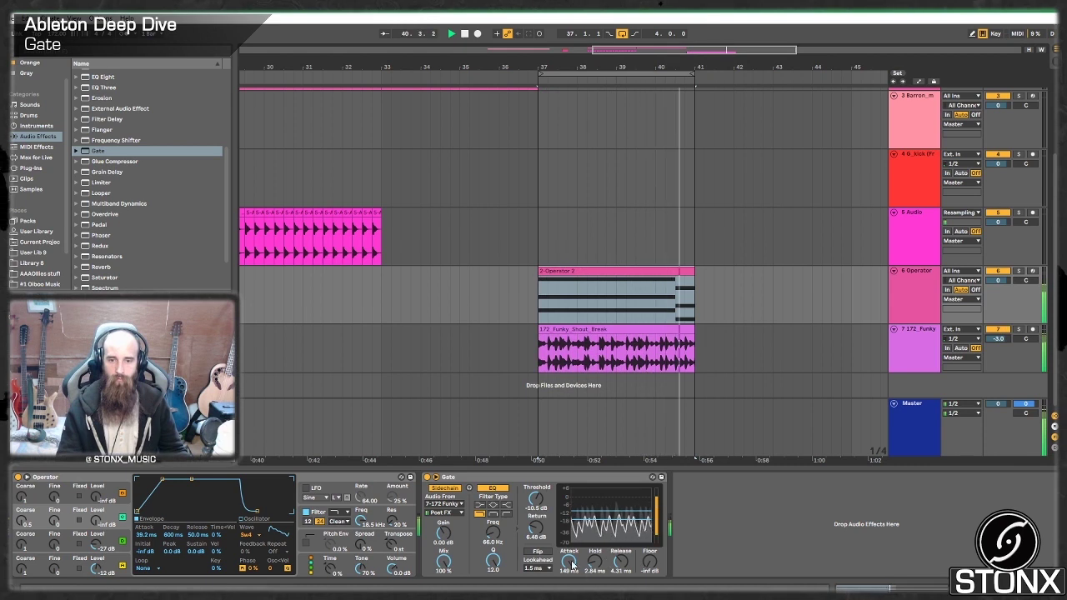
{"action": "left_click_drag", "start_coordinate": [572, 565], "coordinate": [572, 597]}
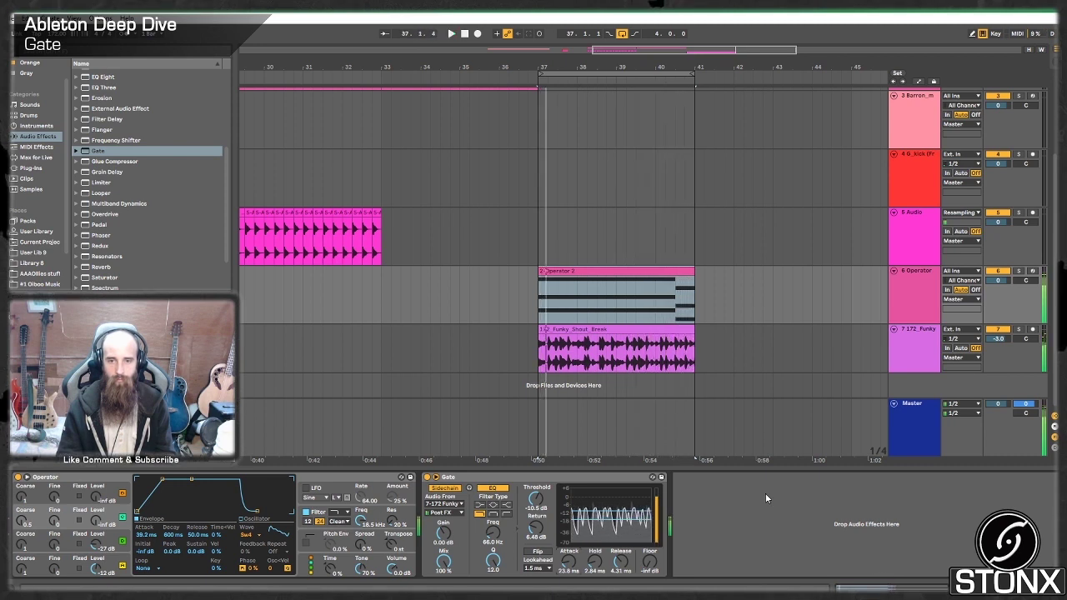
{"action": "key", "text": "space"}
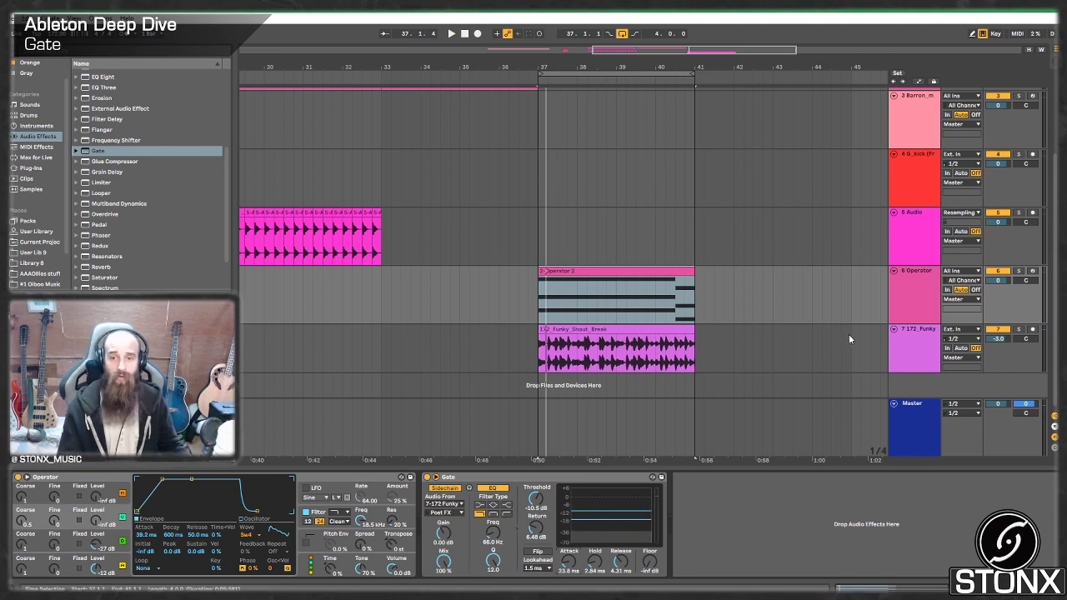
- Insert an audio track below the drum break, with its input set to Resampling and armed for recording
{"action": "right_click", "coordinate": [925, 379]}
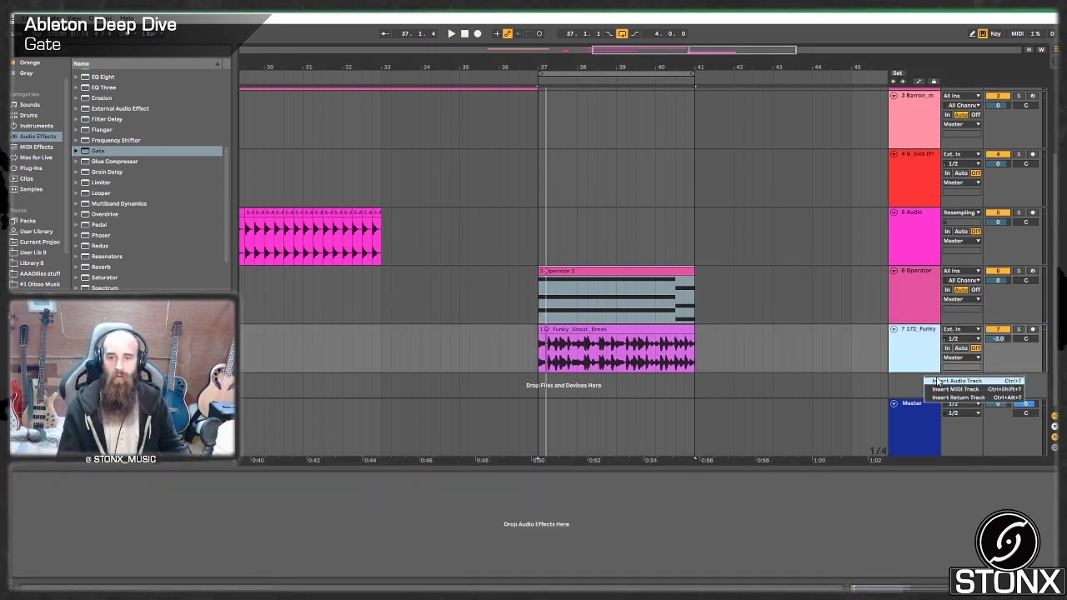
{"action": "left_click", "coordinate": [939, 381]}
{"action": "left_click", "coordinate": [963, 354]}
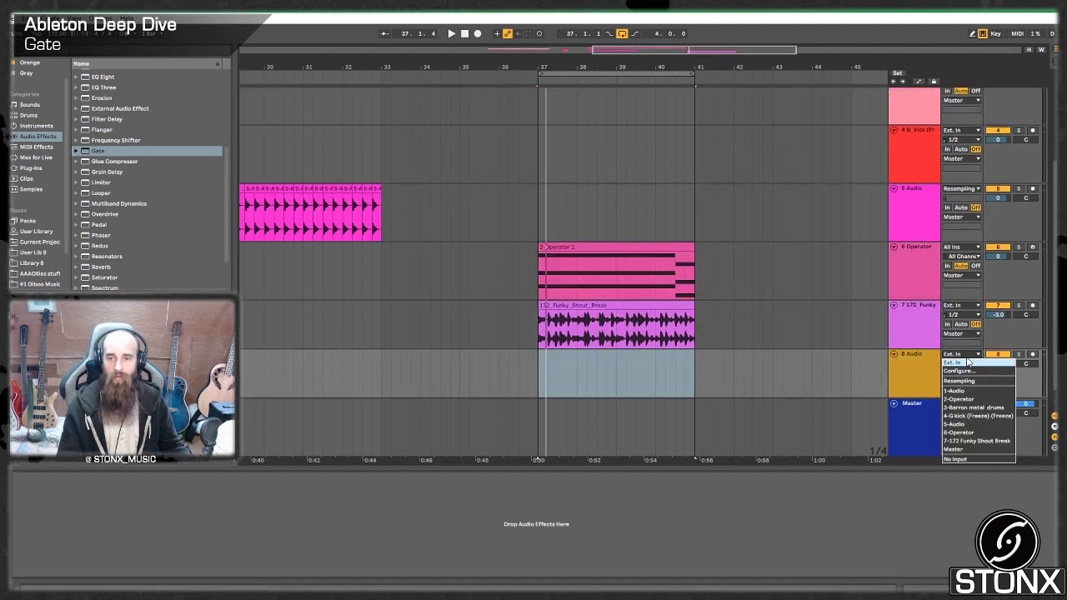
{"action": "left_click", "coordinate": [967, 371]}
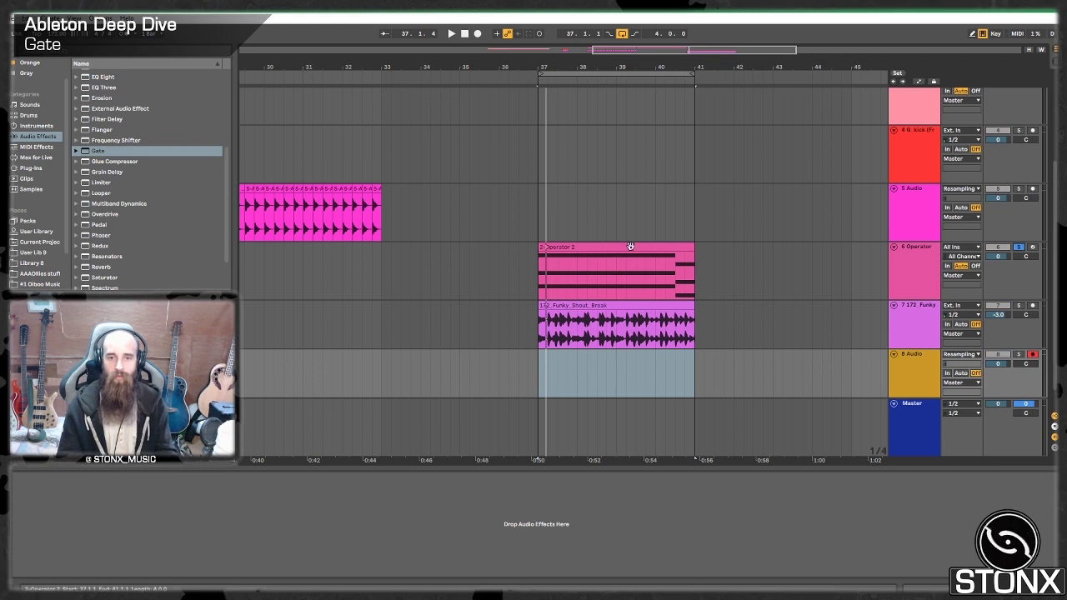
- Record the soloed Operator track's gated output from bar 37 onto the new audio track, and move the recorded clip to bar 41
{"action": "left_click", "coordinate": [1019, 247]}
{"action": "left_click", "coordinate": [480, 34]}
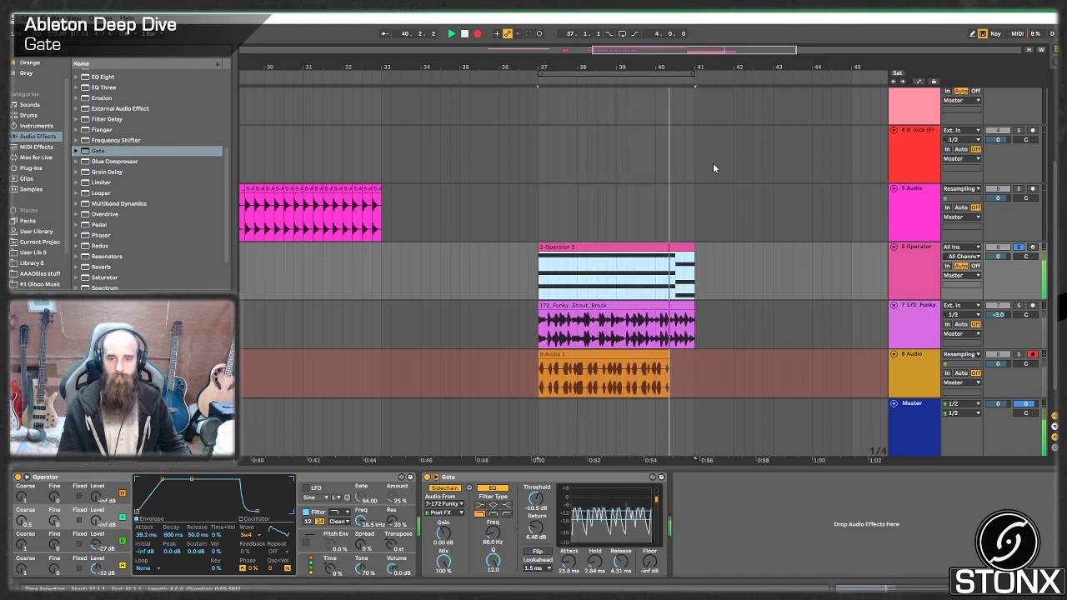
{"action": "key", "text": "space"}
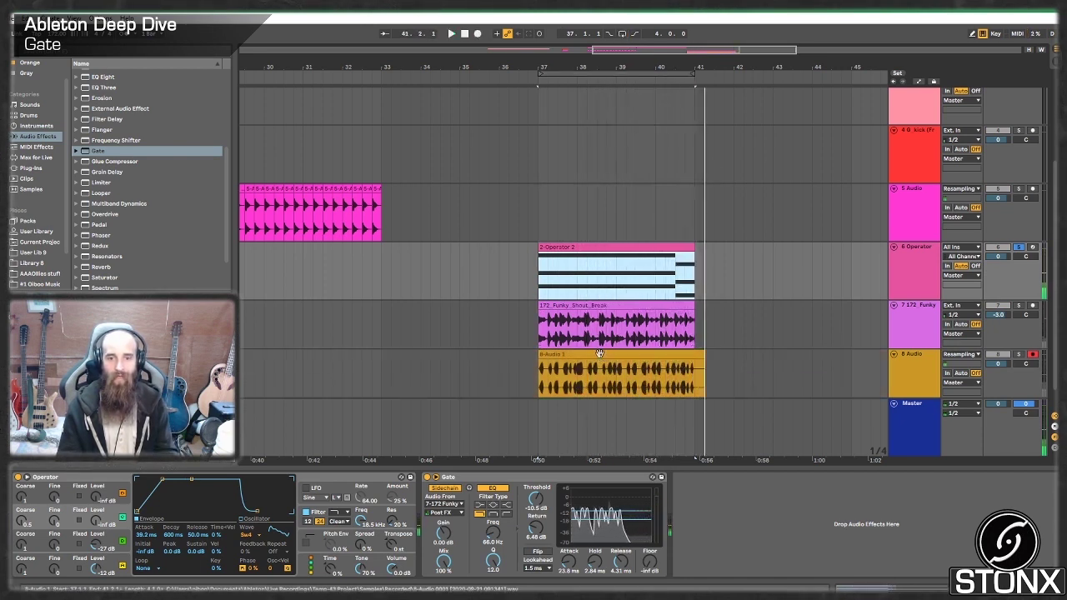
{"action": "left_click", "coordinate": [589, 343]}
{"action": "left_click_drag", "start_coordinate": [587, 351], "coordinate": [748, 385]}
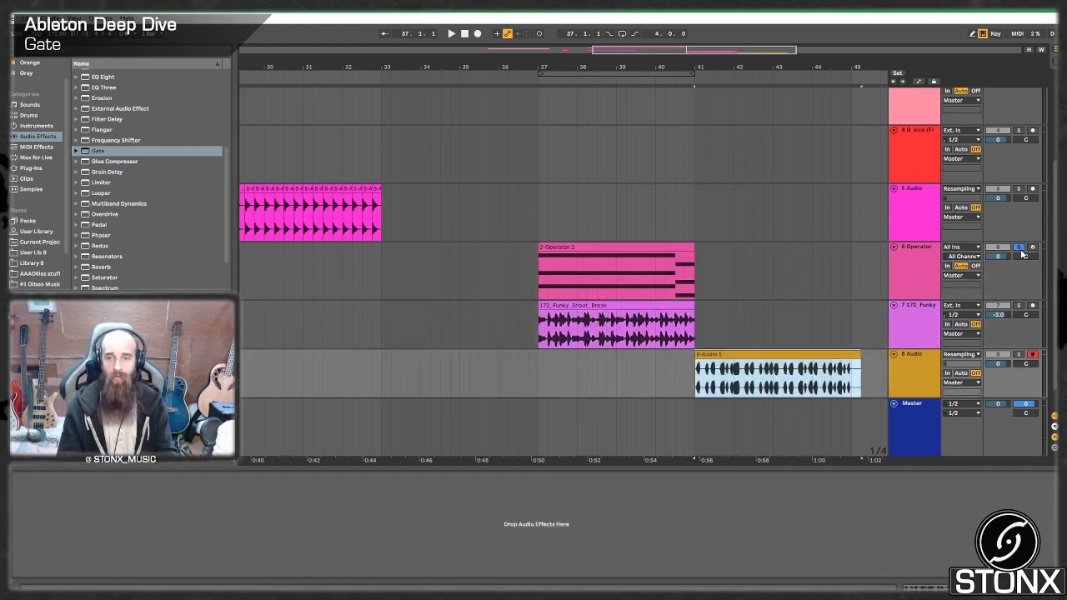
- Unsolo the Operator track, copy the last one-beat kick clip to bar 41, and duplicate it repeatedly up to bar 45
{"action": "left_click", "coordinate": [371, 208]}
{"action": "left_click", "coordinate": [676, 208]}
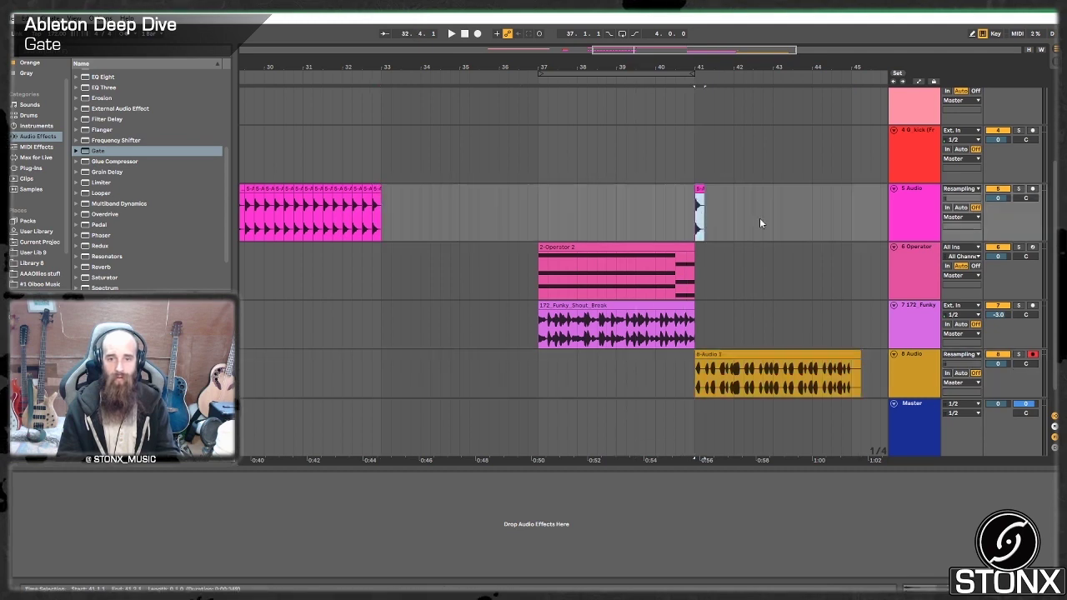
{"action": "key", "text": "ctrl+d"}
{"action": "key", "text": "ctrl+d"}
{"action": "key", "text": "ctrl+d"}
{"action": "key", "text": "ctrl+d"}
{"action": "key", "text": "ctrl+d"}
{"action": "key", "text": "ctrl+d"}
{"action": "key", "text": "ctrl+d"}
{"action": "key", "text": "ctrl+d"}
{"action": "key", "text": "ctrl+d"}
{"action": "key", "text": "ctrl+d"}
{"action": "key", "text": "ctrl+d"}
{"action": "key", "text": "ctrl+d"}
{"action": "key", "text": "ctrl+d"}
{"action": "key", "text": "ctrl+d"}
{"action": "key", "text": "ctrl+d"}
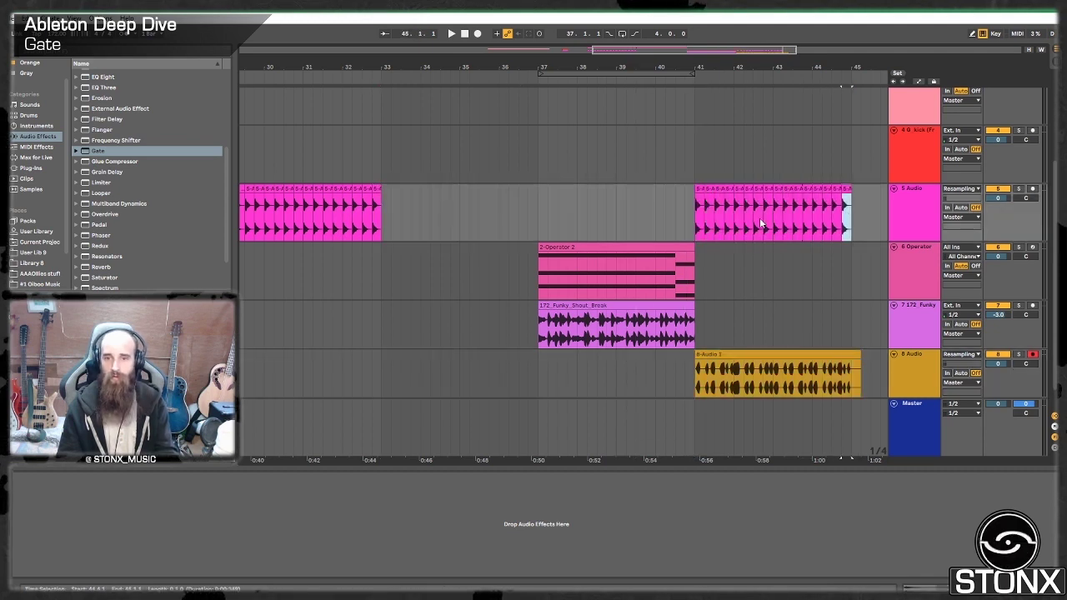
- Loop the resampled clip together with the kicks during playback, and shorten the loop to four bars from bar 41
{"action": "left_click", "coordinate": [798, 355]}
{"action": "key", "text": "ctrl+l"}
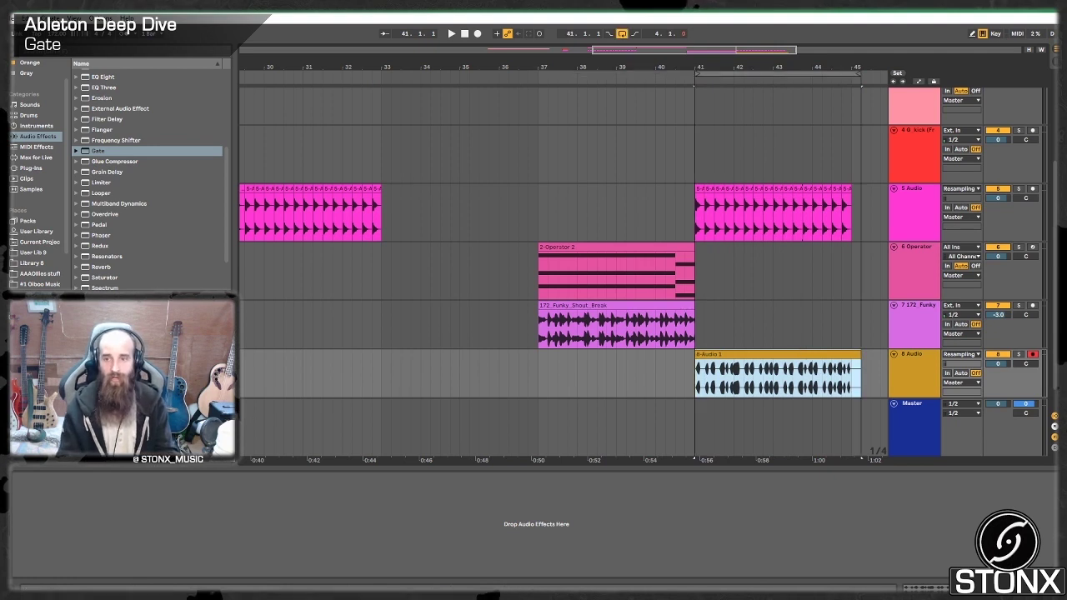
{"action": "key", "text": "space"}
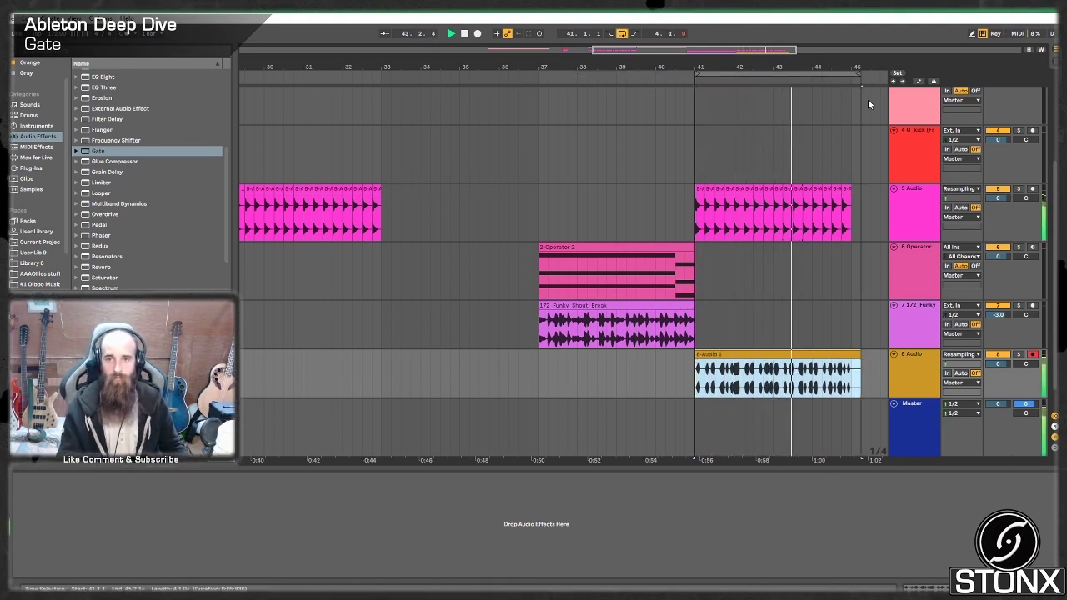
{"action": "left_click_drag", "start_coordinate": [861, 75], "coordinate": [852, 76]}
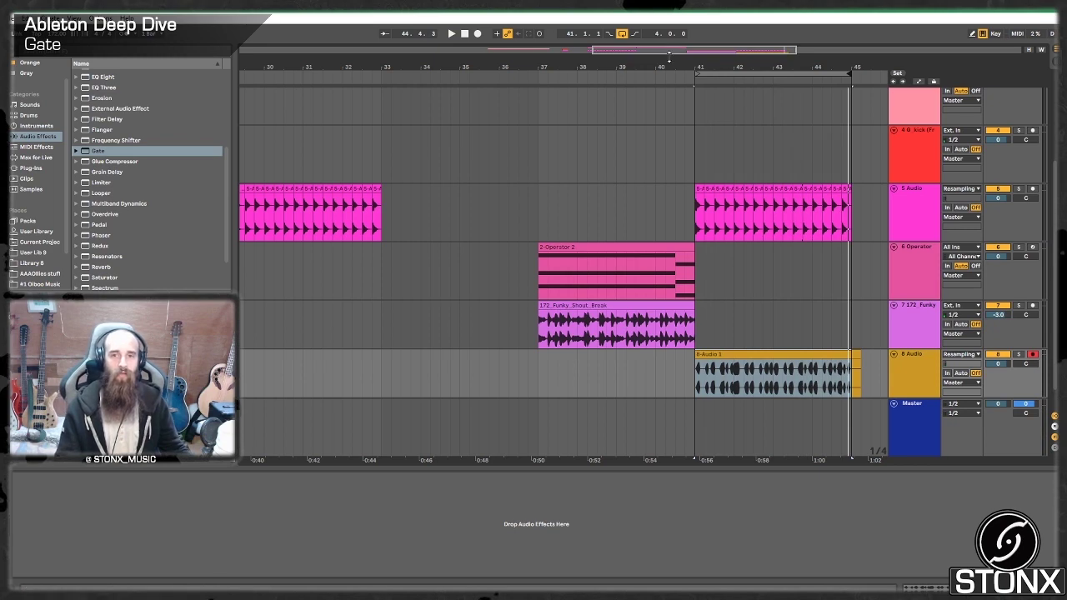
- Add an Operator instrument on a new MIDI track below the resampled audio track
{"action": "left_click_drag", "start_coordinate": [667, 50], "coordinate": [667, 23]}
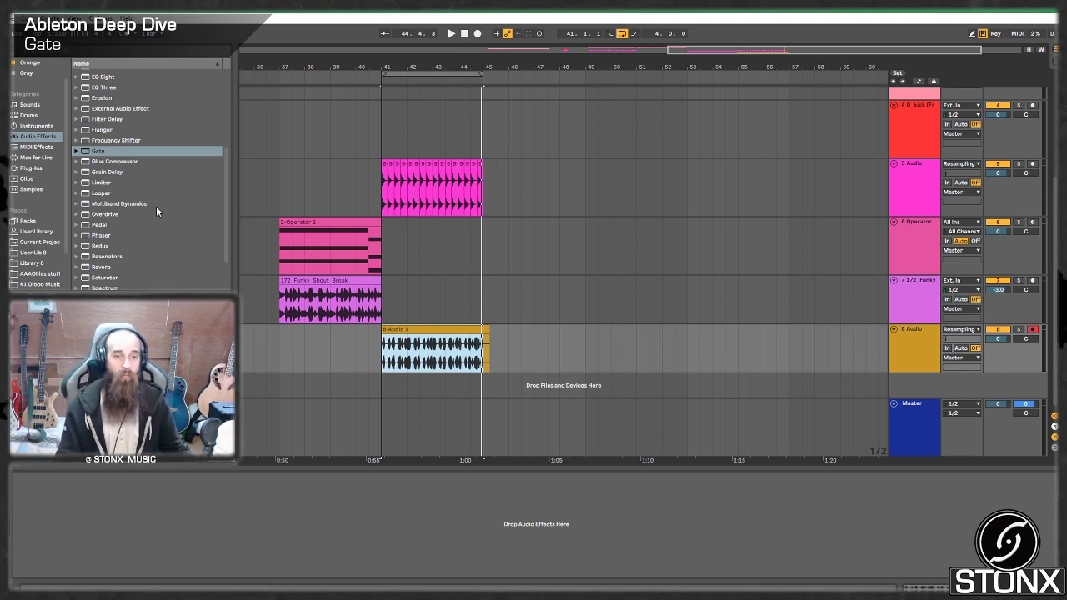
{"action": "scroll", "coordinate": [141, 195], "scroll_direction": "down", "scroll_amount": 1}
{"action": "scroll", "coordinate": [134, 175], "scroll_direction": "up", "scroll_amount": 5}
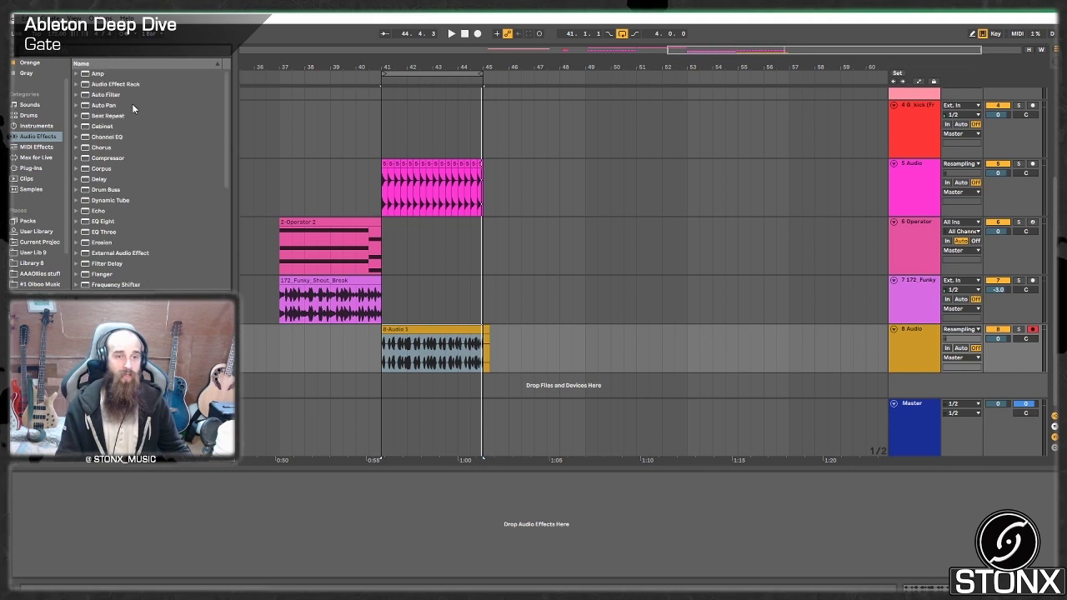
{"action": "left_click", "coordinate": [37, 125]}
{"action": "left_click_drag", "start_coordinate": [141, 147], "coordinate": [215, 519]}
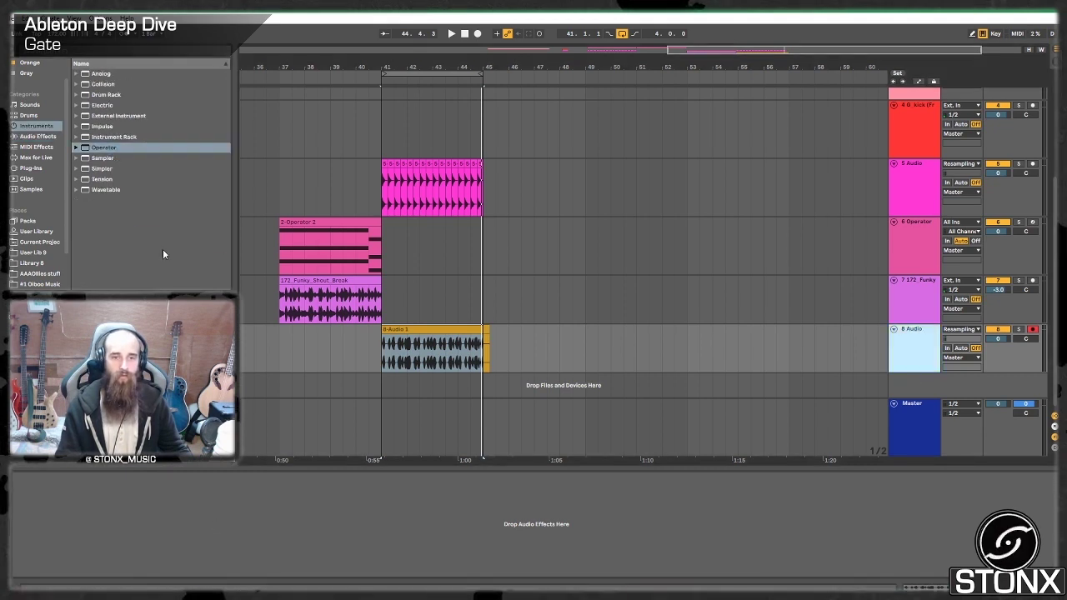
{"action": "left_click_drag", "start_coordinate": [126, 155], "coordinate": [259, 450]}
{"action": "left_click_drag", "start_coordinate": [568, 423], "coordinate": [871, 389]}
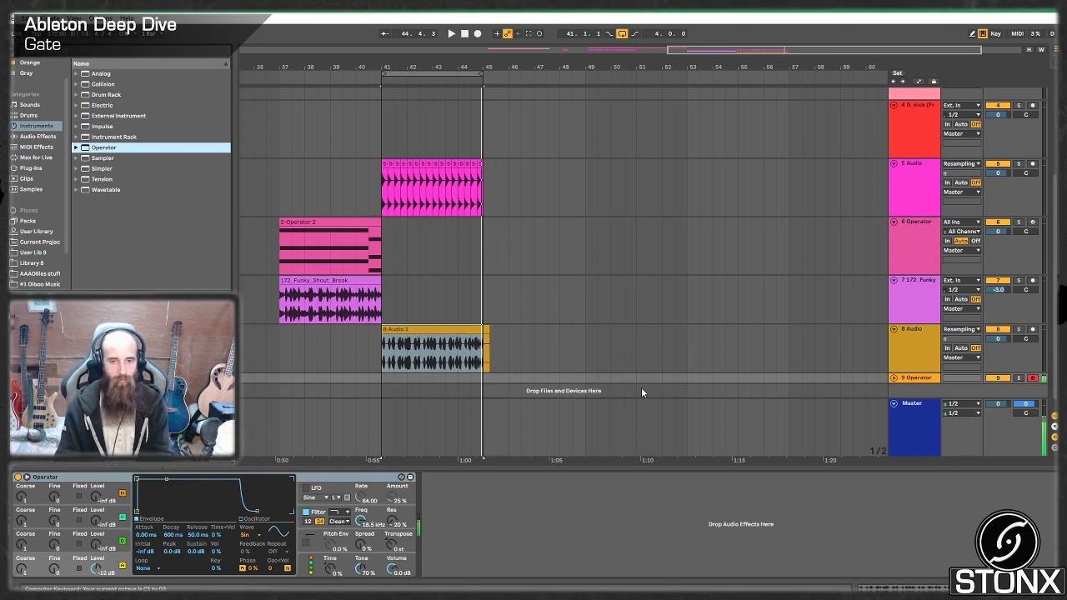
- Raise the level of the new Operator's oscillator B and set its waveform to Square 16
{"action": "left_click", "coordinate": [107, 548]}
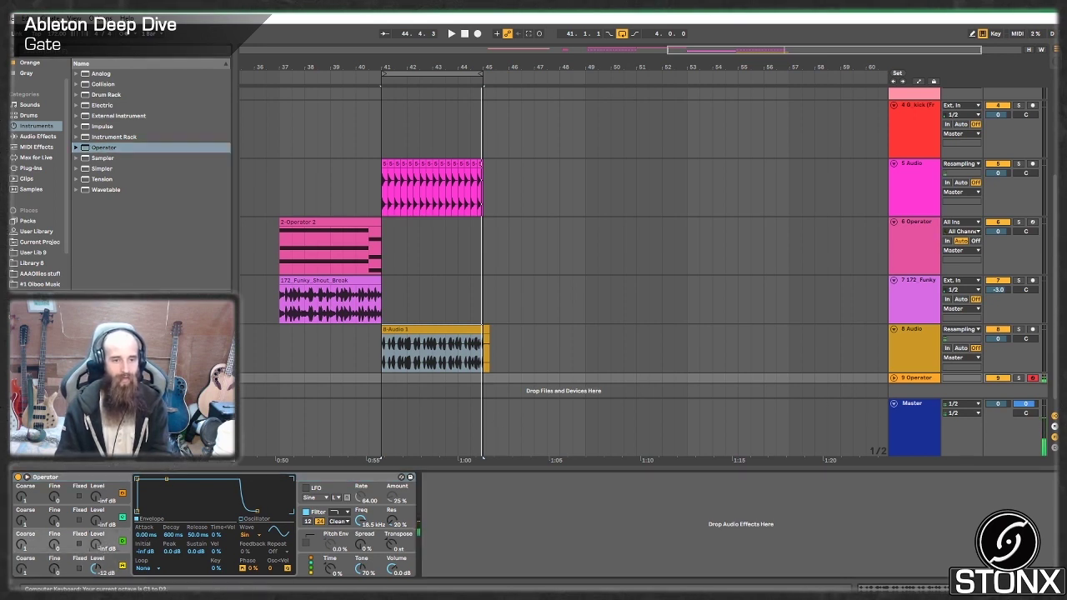
{"action": "left_click", "coordinate": [247, 534]}
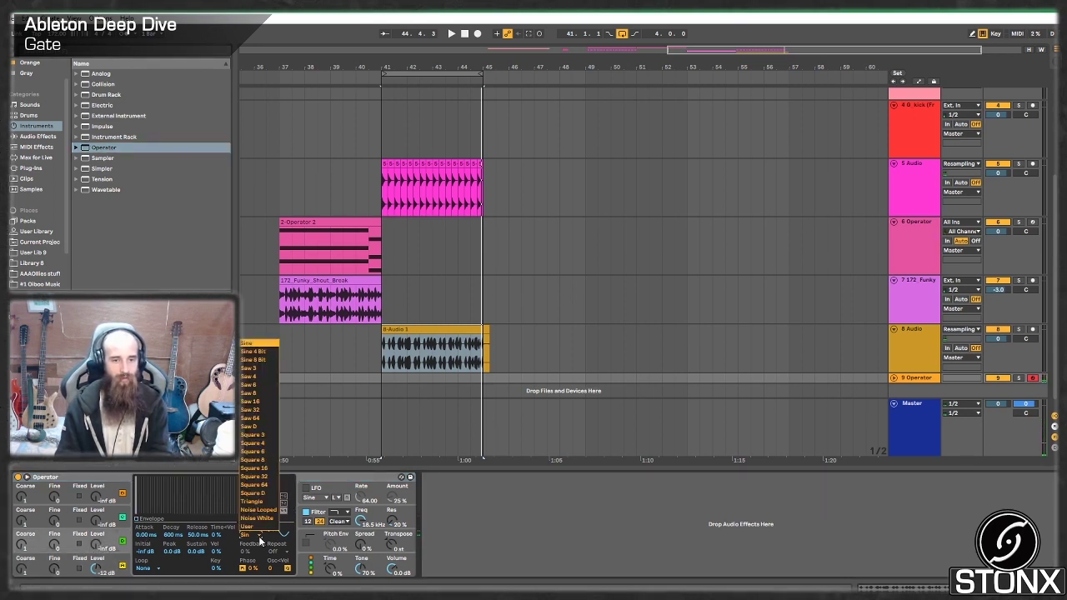
{"action": "left_click", "coordinate": [254, 468]}
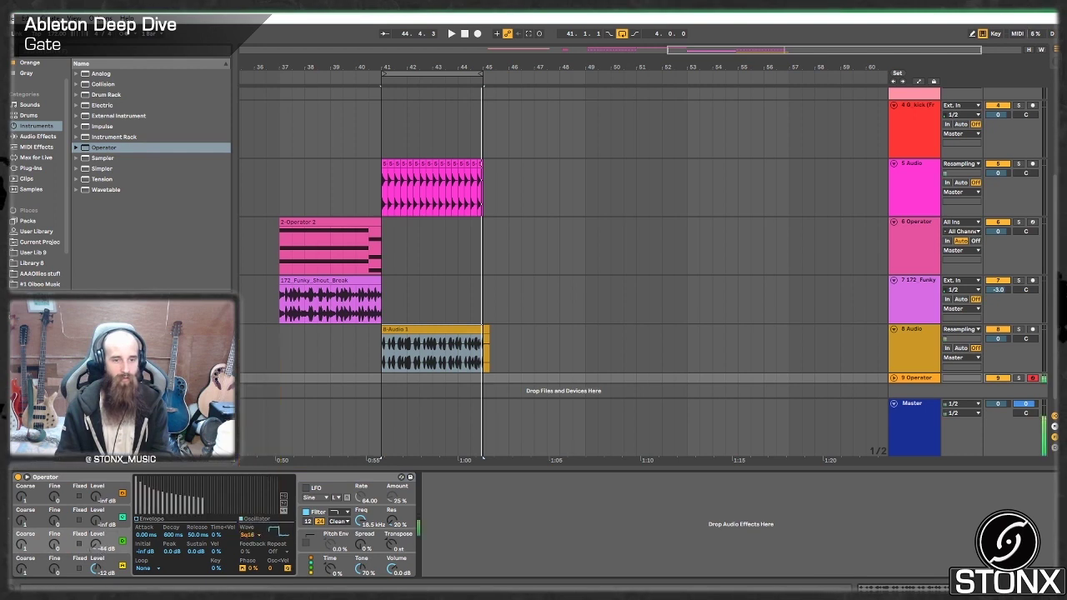
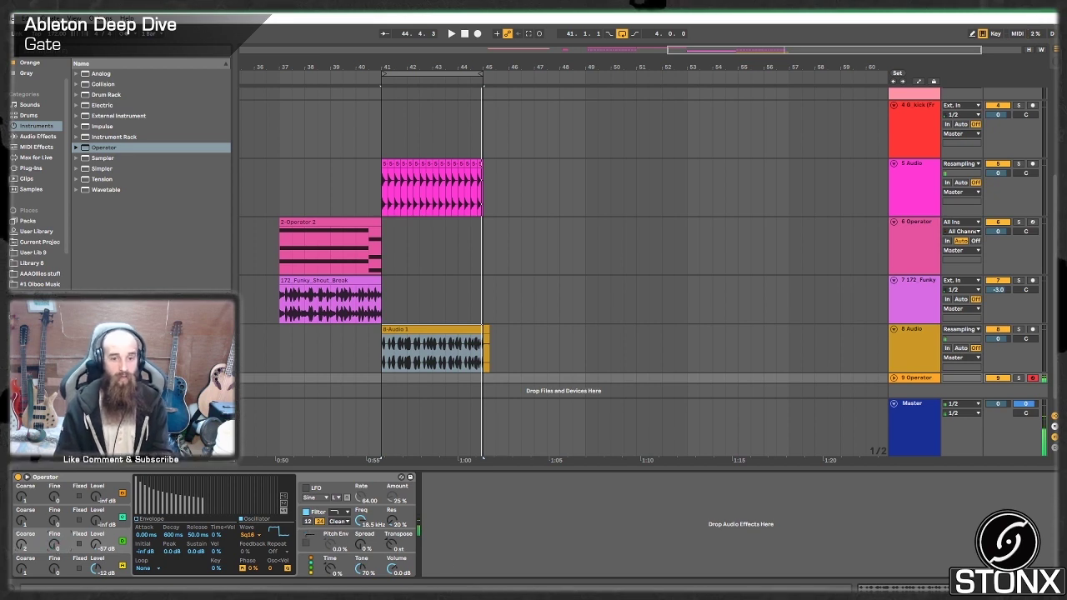
- Add an Auto Filter after the new Operator, and set its notch frequency to 2.39 kHz
{"action": "left_click", "coordinate": [38, 136]}
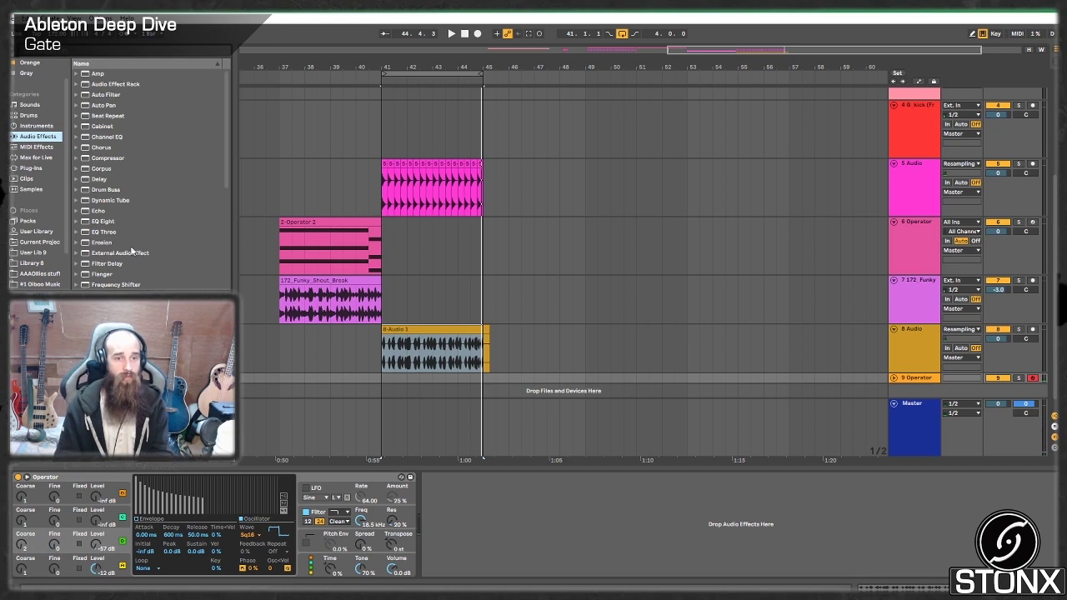
{"action": "scroll", "coordinate": [133, 242], "scroll_direction": "down", "scroll_amount": 2}
{"action": "left_click", "coordinate": [100, 206]}
{"action": "scroll", "coordinate": [132, 208], "scroll_direction": "up", "scroll_amount": 3}
{"action": "left_click", "coordinate": [116, 95]}
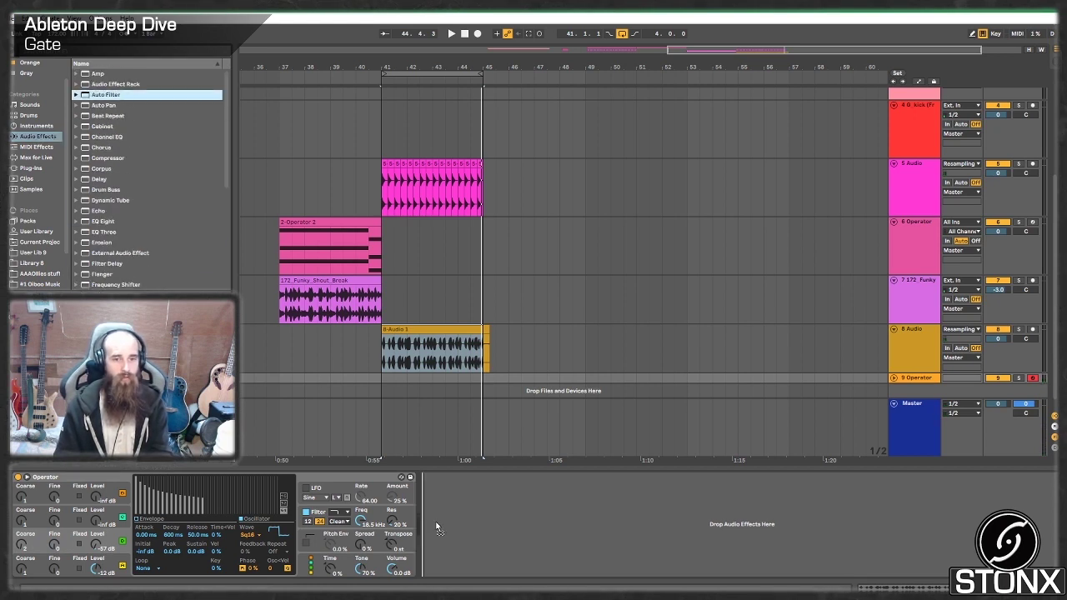
{"action": "key", "text": "Return"}
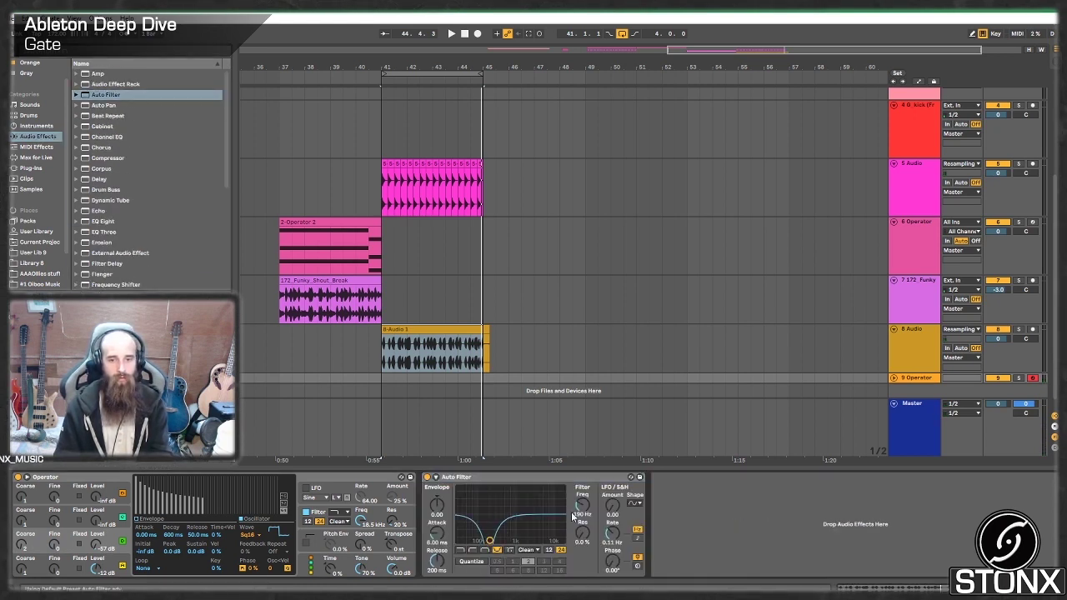
{"action": "left_click_drag", "start_coordinate": [492, 540], "coordinate": [540, 540]}
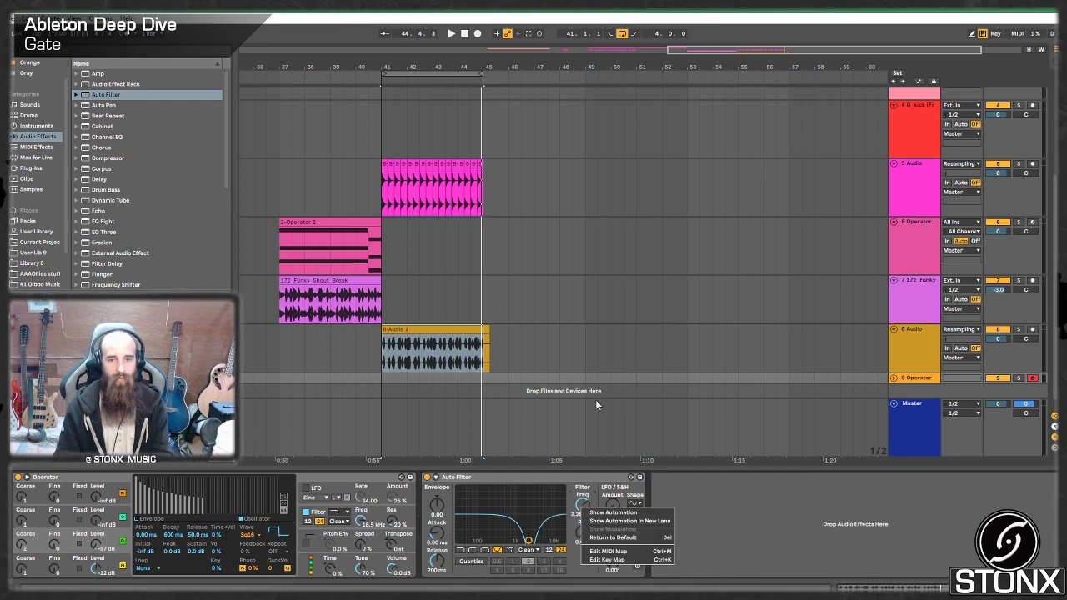
- Create a four-bar MIDI clip at bar 49 on the new Operator track, and draw one low note across its full length
{"action": "left_click_drag", "start_coordinate": [587, 379], "coordinate": [688, 377]}
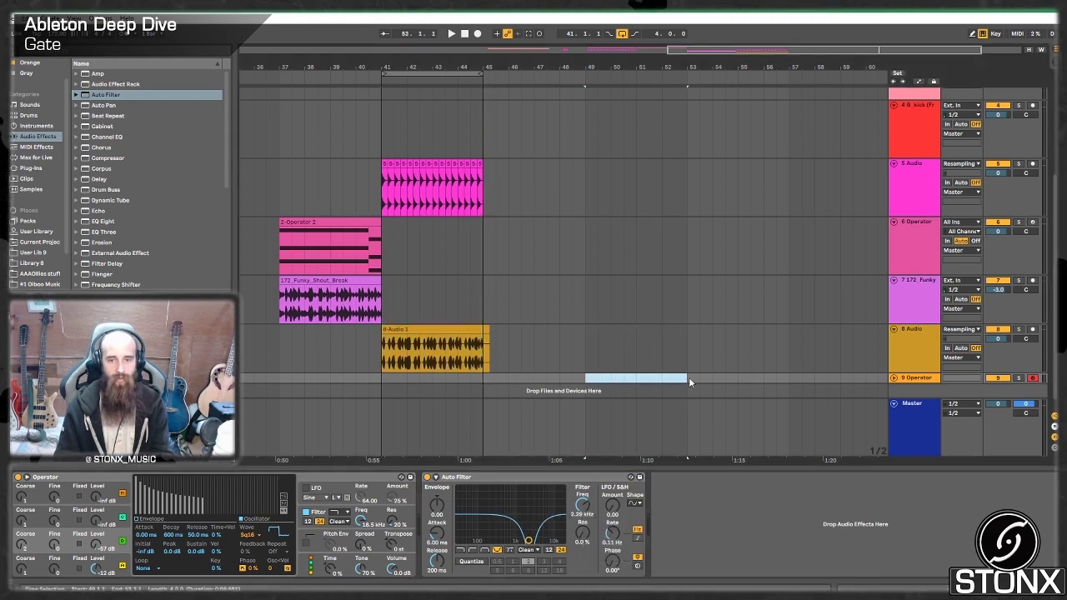
{"action": "key", "text": "ctrl+shift+m"}
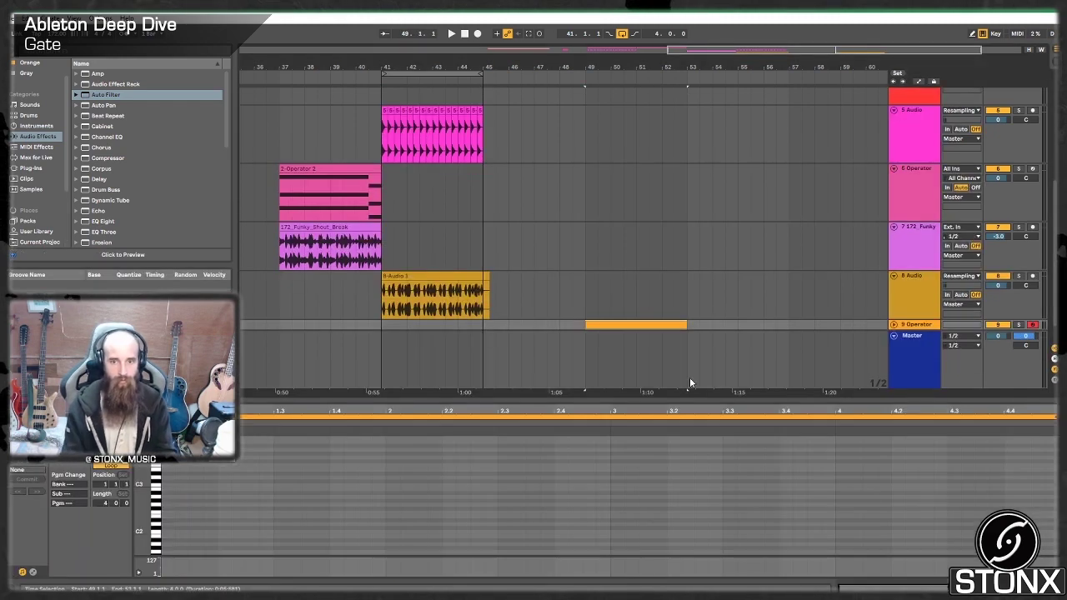
{"action": "double_click", "coordinate": [172, 515]}
{"action": "left_click_drag", "start_coordinate": [213, 516], "coordinate": [990, 515]}
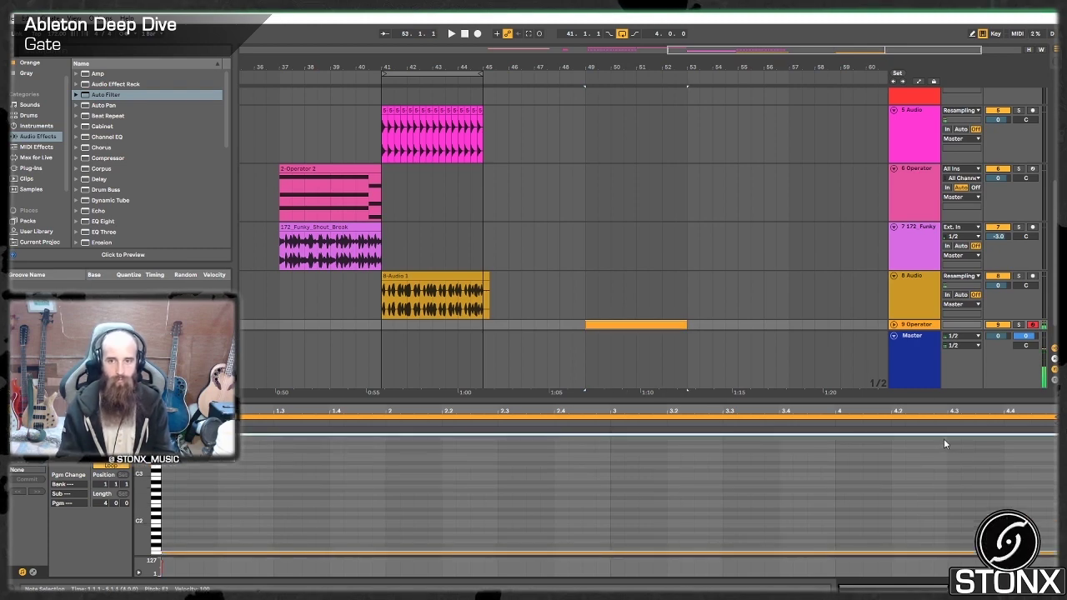
- Show the Auto Filter's frequency automation and, with the grid off, draw a freehand curve over the clip at bars 49 to 53
{"action": "key", "text": "shift+Tab"}
{"action": "right_click", "coordinate": [590, 515]}
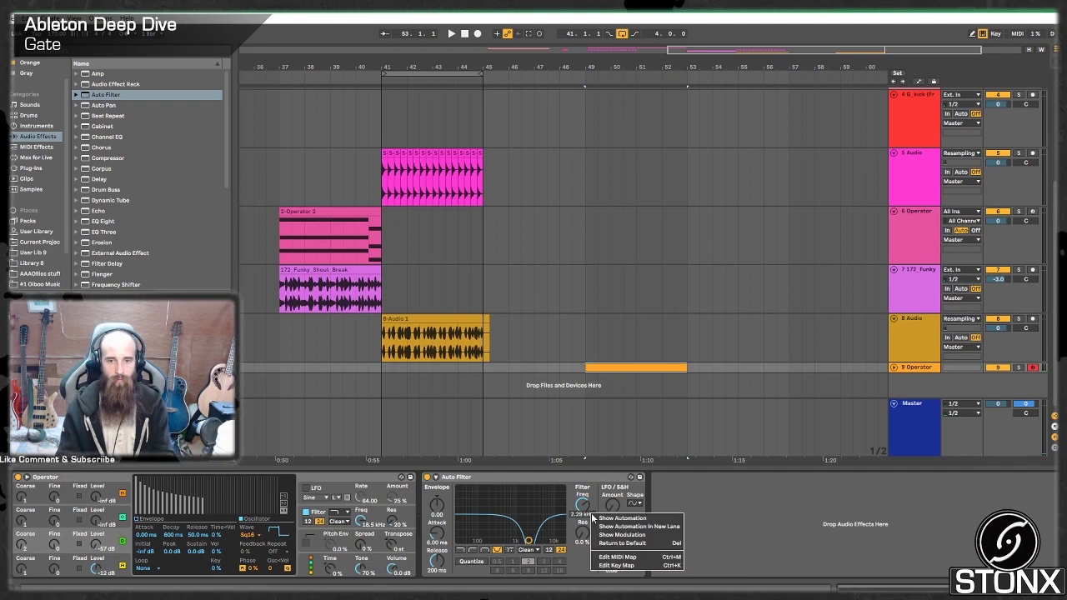
{"action": "left_click", "coordinate": [617, 517]}
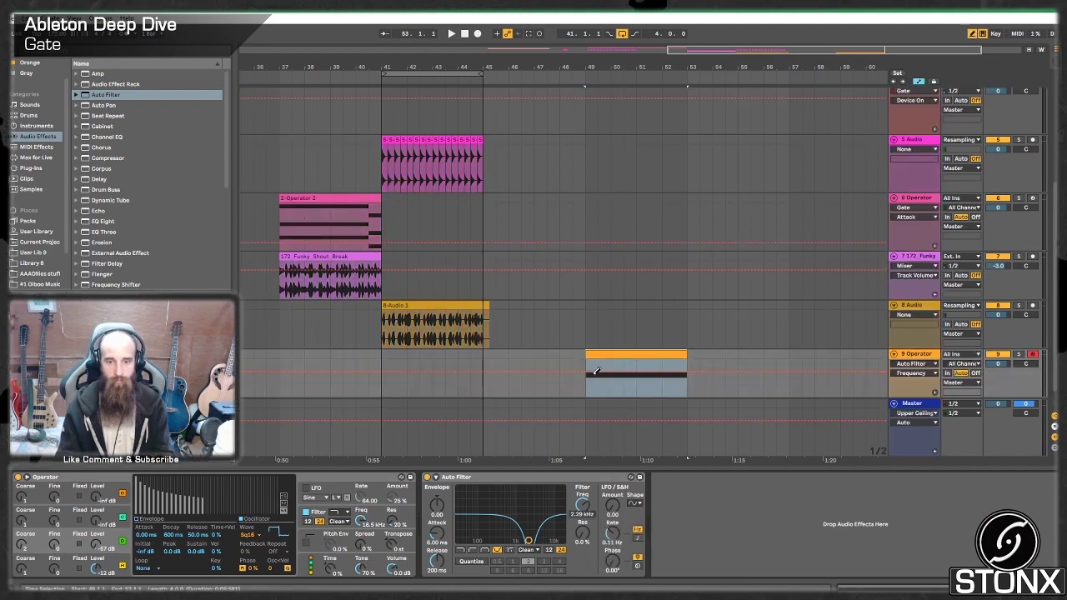
{"action": "right_click", "coordinate": [622, 368]}
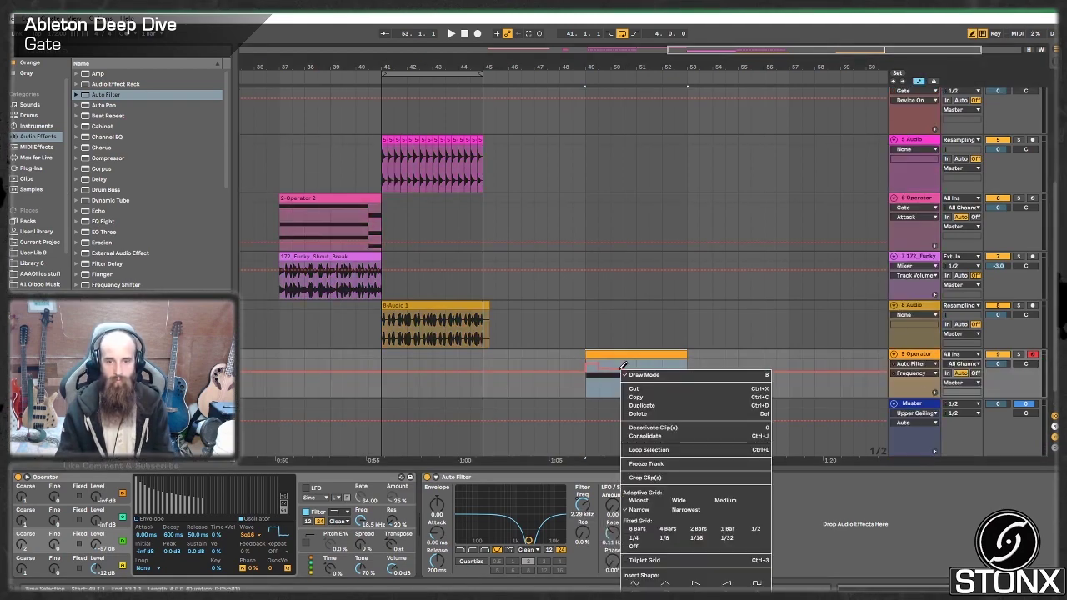
{"action": "left_click", "coordinate": [634, 547]}
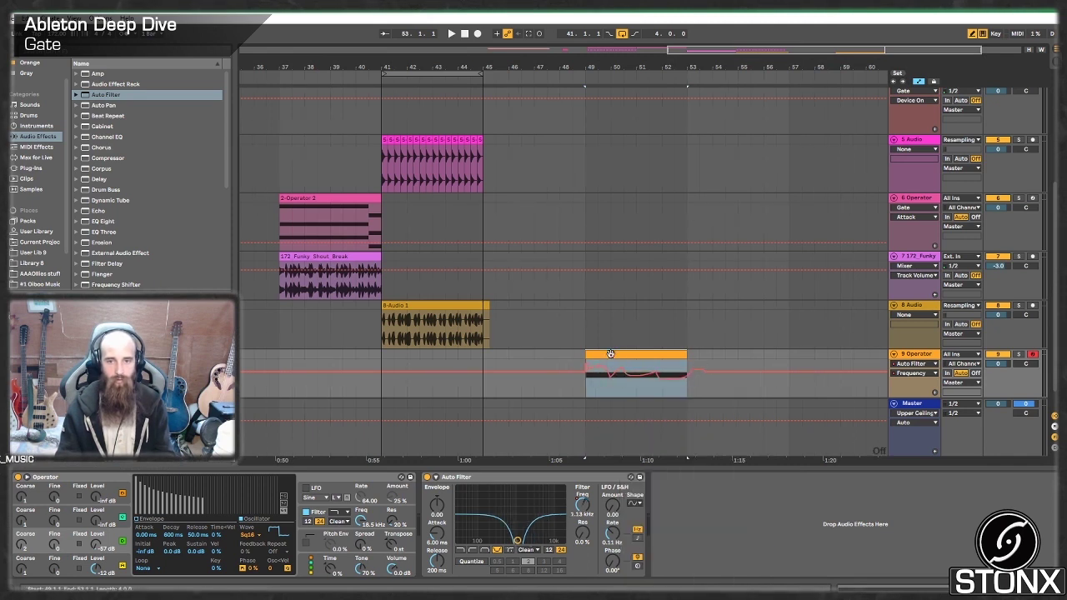
- Add a Glue Compressor after the Auto Filter with Soft clipping on, Threshold at -28.9 dB and Makeup at 11.7 dB
{"action": "key", "text": "space"}
{"action": "scroll", "coordinate": [154, 205], "scroll_direction": "down", "scroll_amount": 1}
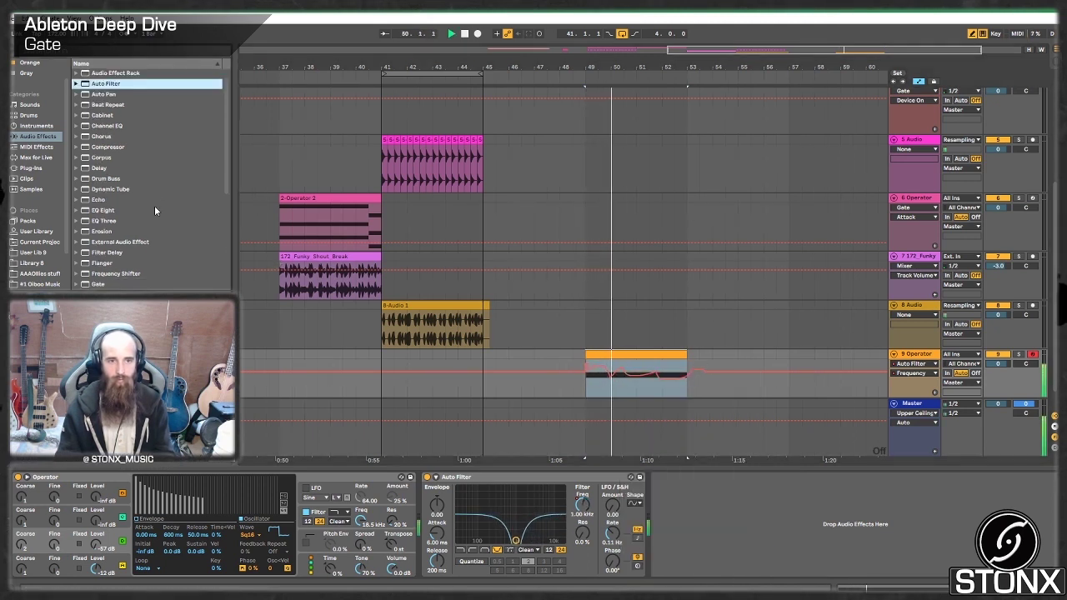
{"action": "scroll", "coordinate": [112, 156], "scroll_direction": "down", "scroll_amount": 4}
{"action": "key", "text": "space"}
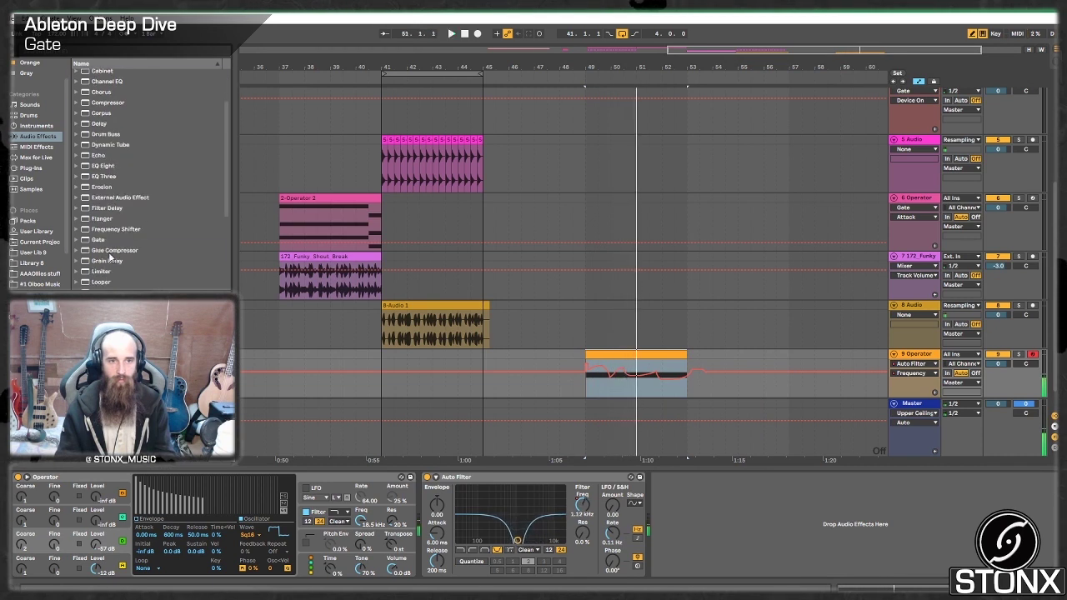
{"action": "left_click", "coordinate": [114, 250]}
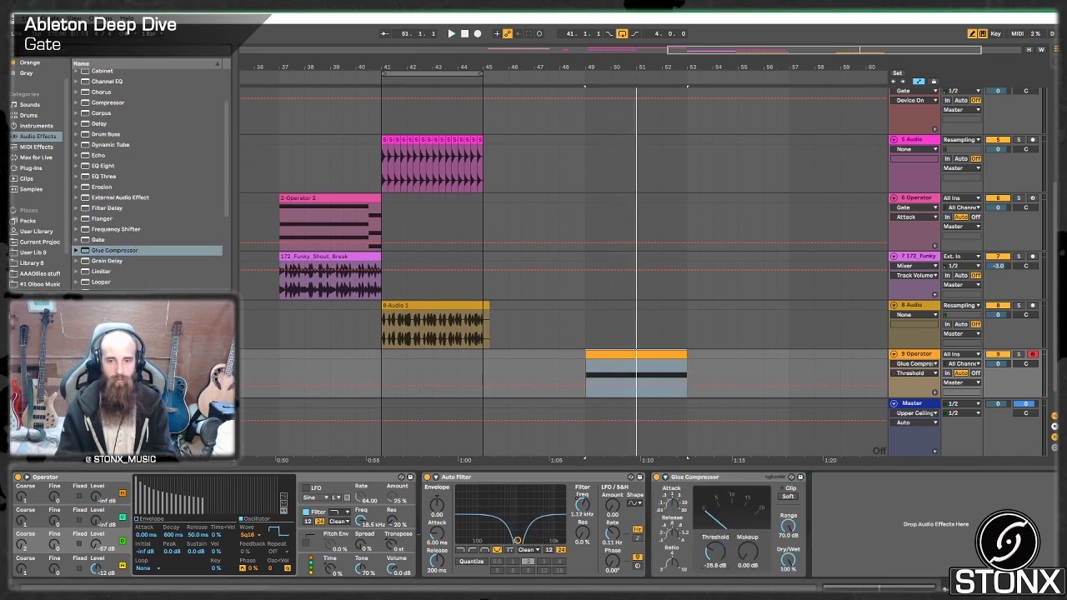
{"action": "left_click", "coordinate": [788, 497]}
{"action": "key", "text": "space"}
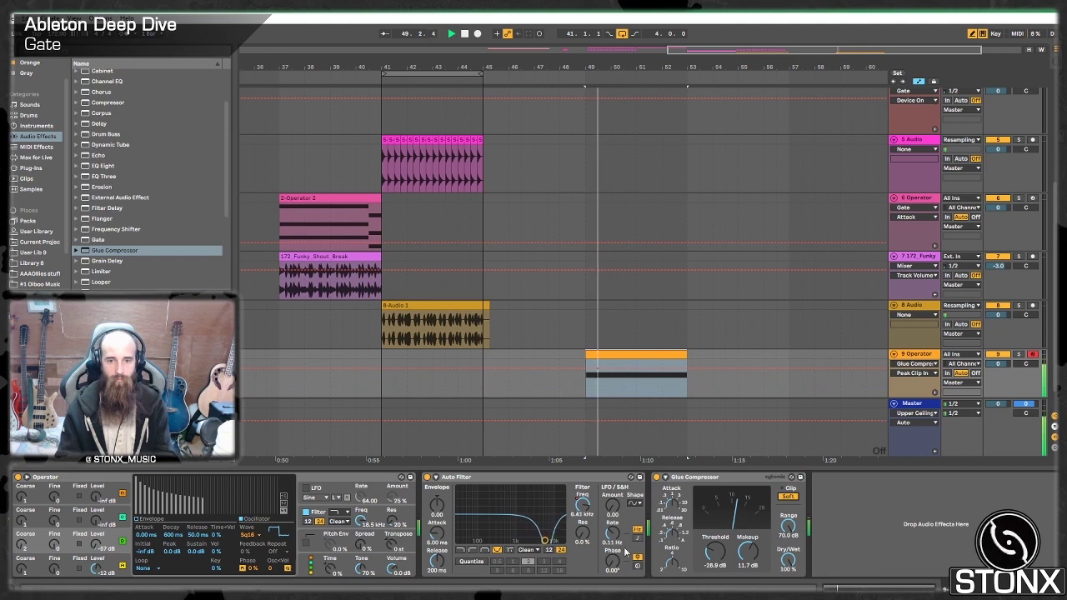
- Duplicate the Auto Filter after the Glue Compressor, draw it a new frequency automation curve over bars 49 to 53, and loop those bars
{"action": "left_click", "coordinate": [565, 476]}
{"action": "left_click_drag", "start_coordinate": [563, 481], "coordinate": [925, 521]}
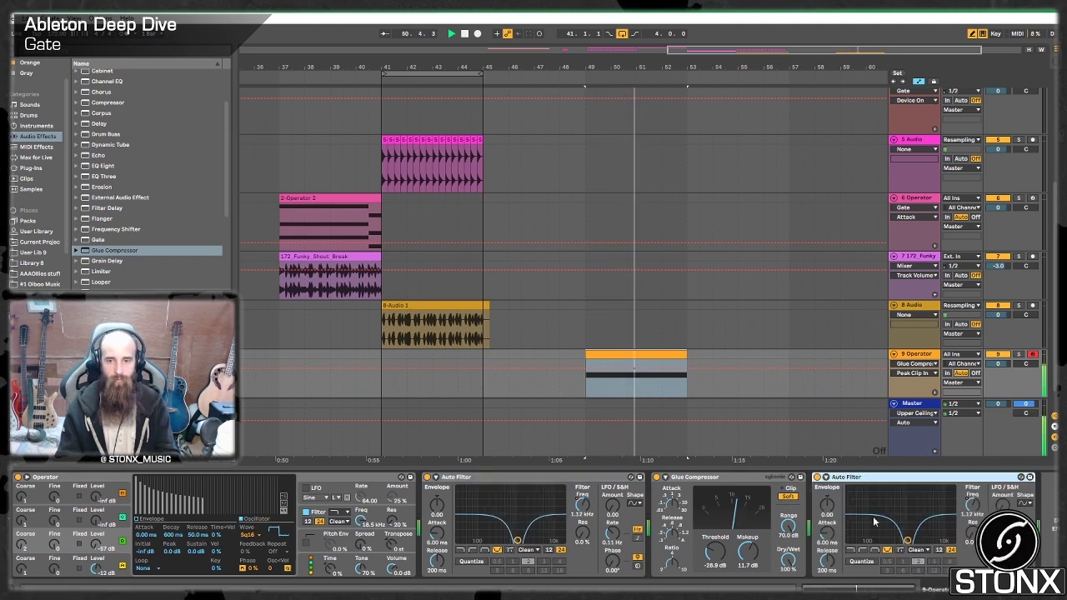
{"action": "right_click", "coordinate": [970, 504]}
{"action": "left_click", "coordinate": [988, 510]}
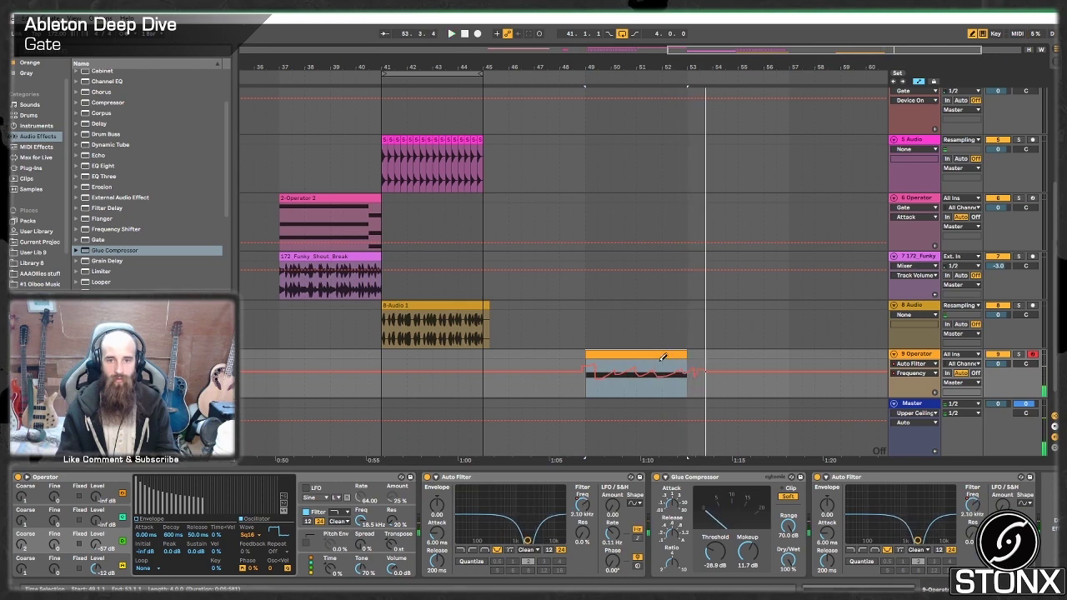
{"action": "key", "text": "ctrl+l"}
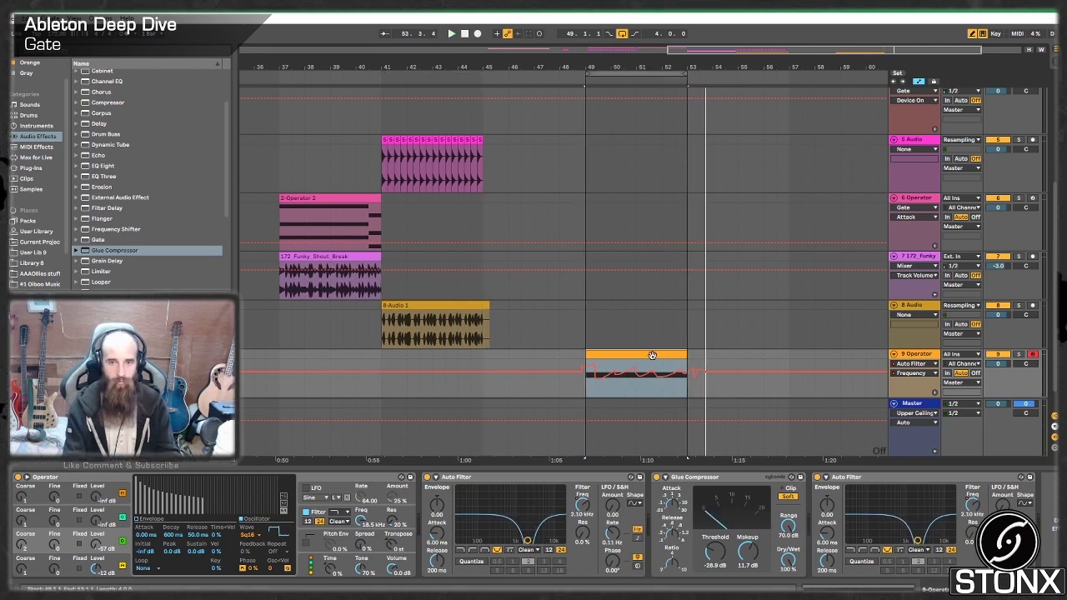
- Duplicate the Glue Compressor and the Auto Filter onto the end of the chain, and set the second Auto Filter's resonance to 59%
{"action": "left_click_drag", "start_coordinate": [769, 480], "coordinate": [593, 388]}
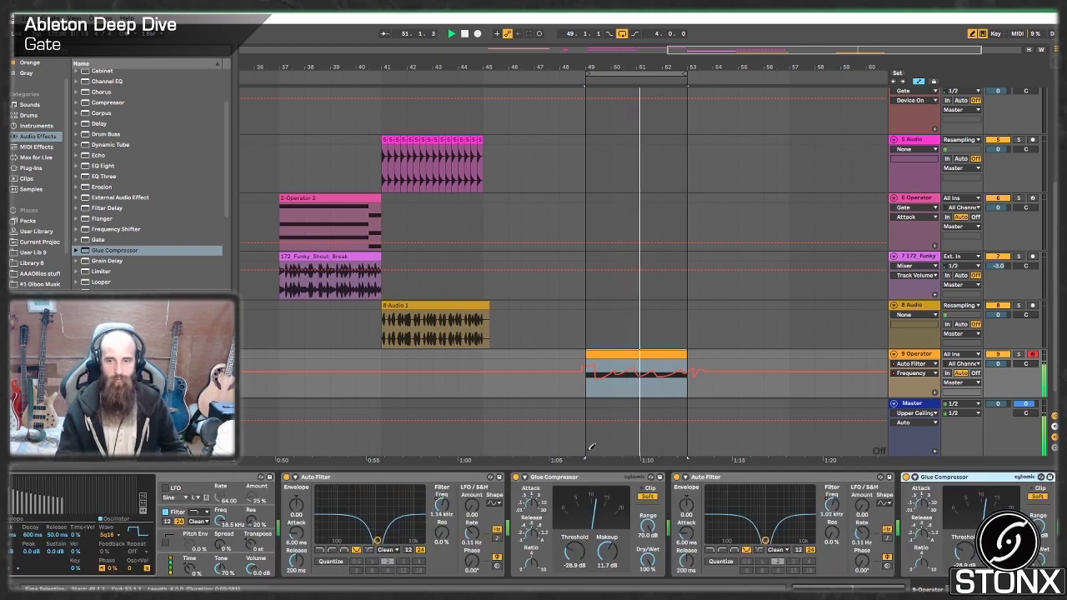
{"action": "left_click", "coordinate": [734, 477]}
{"action": "scroll", "coordinate": [1044, 502], "scroll_direction": "right", "scroll_amount": 2}
{"action": "scroll", "coordinate": [1044, 503], "scroll_direction": "right", "scroll_amount": 2}
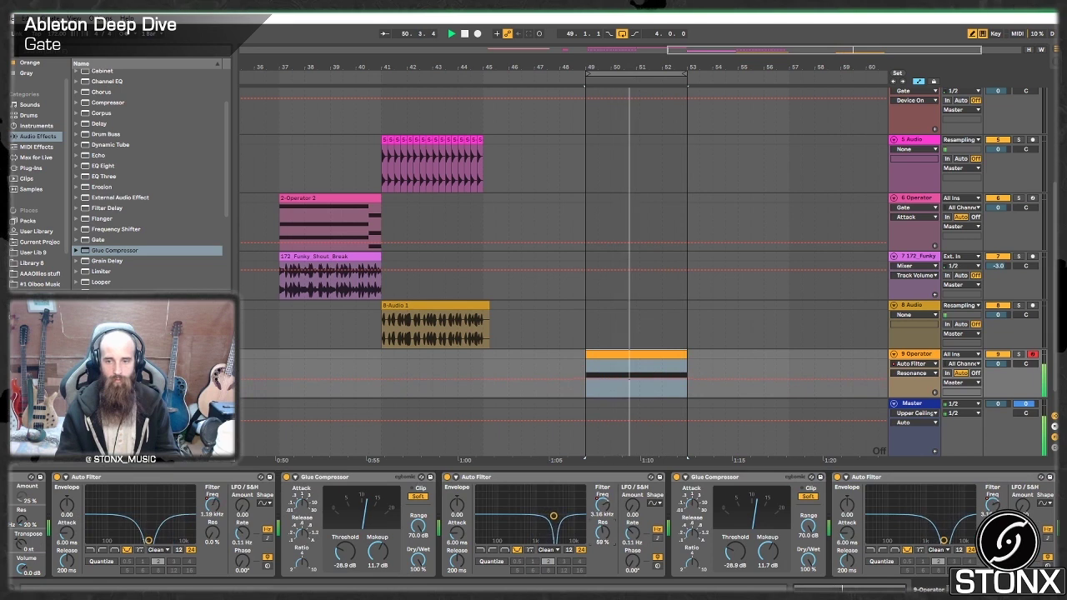
- Draw a wider freehand frequency automation curve for the third Auto Filter over bars 49 to 53, and duplicate a Glue Compressor after it
{"action": "right_click", "coordinate": [991, 505]}
{"action": "left_click", "coordinate": [933, 513]}
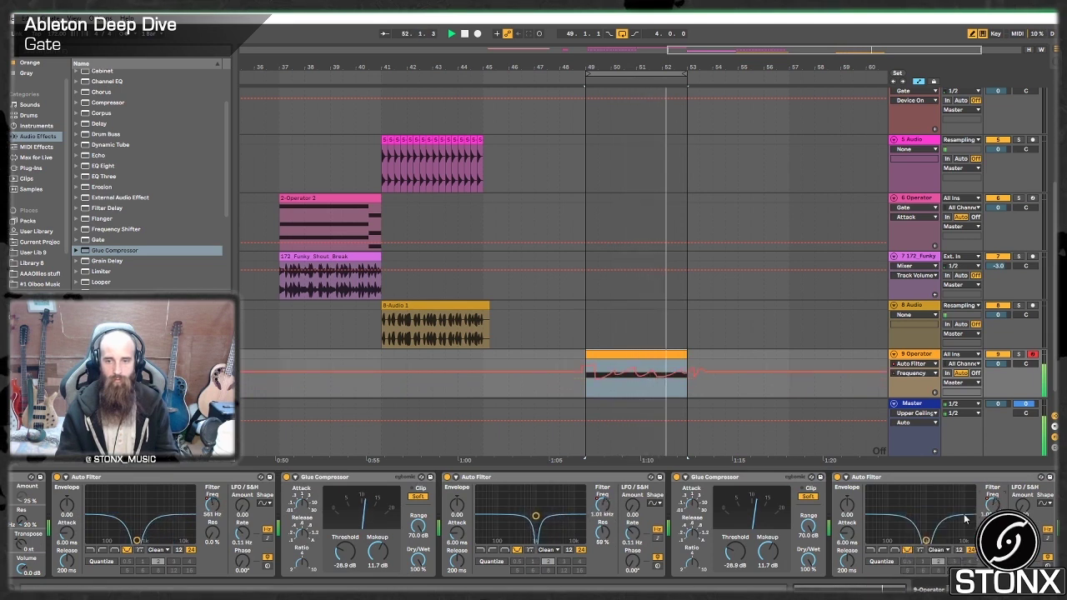
{"action": "mouse_move", "coordinate": [593, 354]}
{"action": "left_mouse_down"}
{"action": "mouse_move", "coordinate": [594, 379]}
{"action": "mouse_move", "coordinate": [685, 368]}
{"action": "left_mouse_up"}
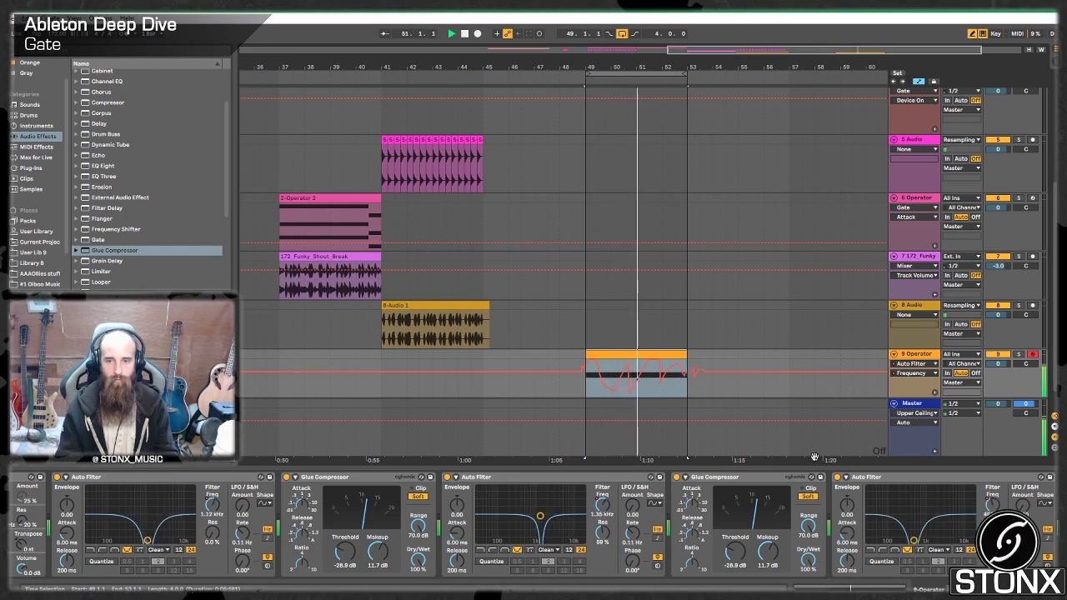
{"action": "left_click", "coordinate": [733, 476]}
{"action": "left_click_drag", "start_coordinate": [733, 476], "coordinate": [1027, 521]}
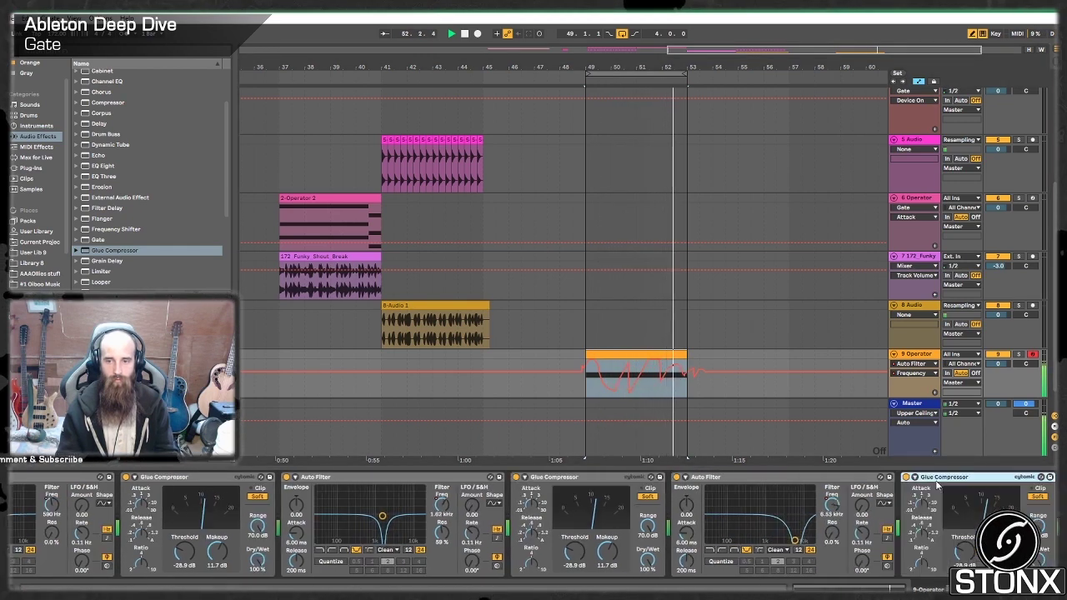
{"action": "key", "text": "space"}
- Add an Amp after the last Glue Compressor and group it into an Audio Effect Rack
{"action": "scroll", "coordinate": [116, 186], "scroll_direction": "up", "scroll_amount": 3}
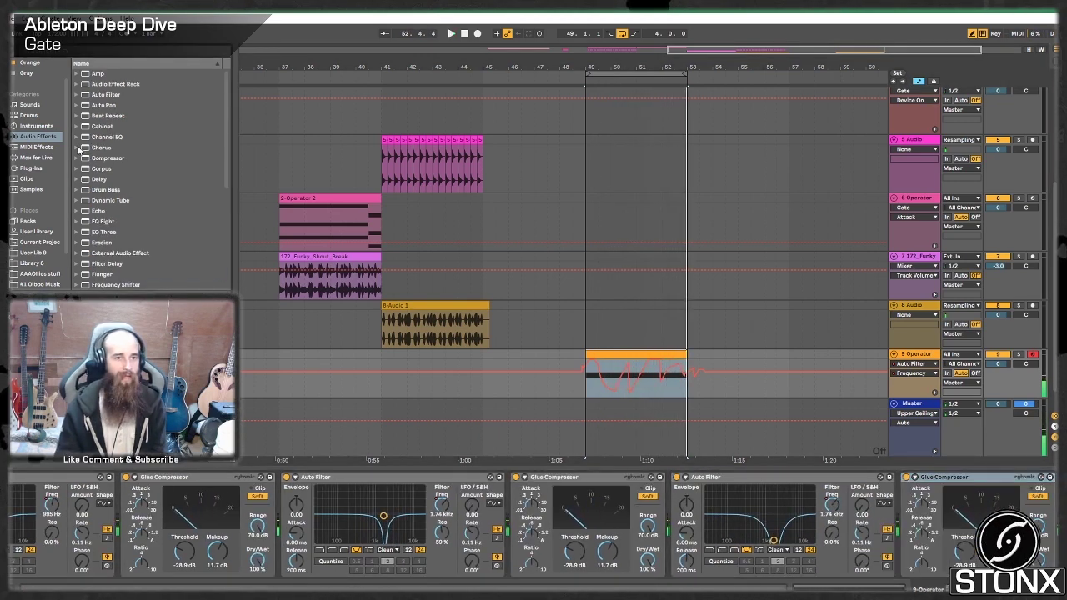
{"action": "left_click", "coordinate": [96, 74]}
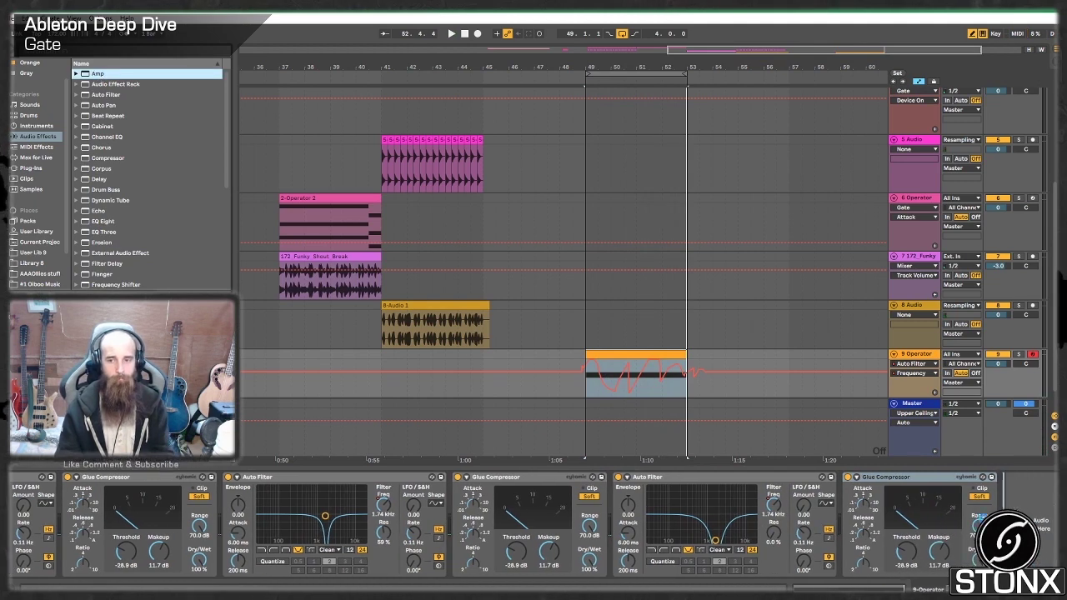
{"action": "left_click_drag", "start_coordinate": [96, 74], "coordinate": [917, 483]}
{"action": "key", "text": "ctrl+g"}
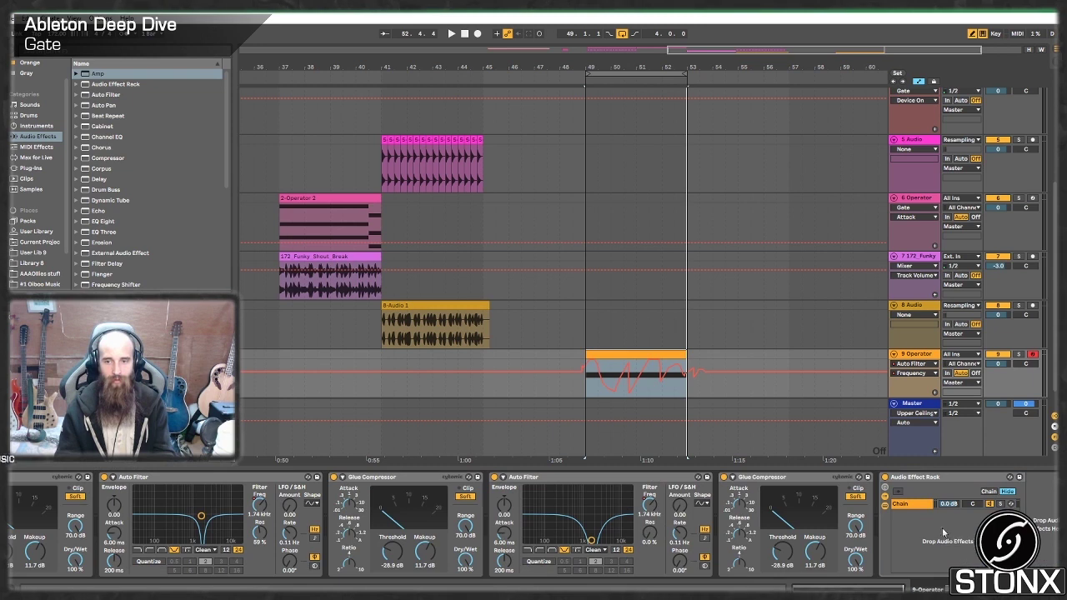
- Set up two rack chains named Wet and dry, with both chain volumes at -6.0 dB
{"action": "left_click", "coordinate": [909, 505]}
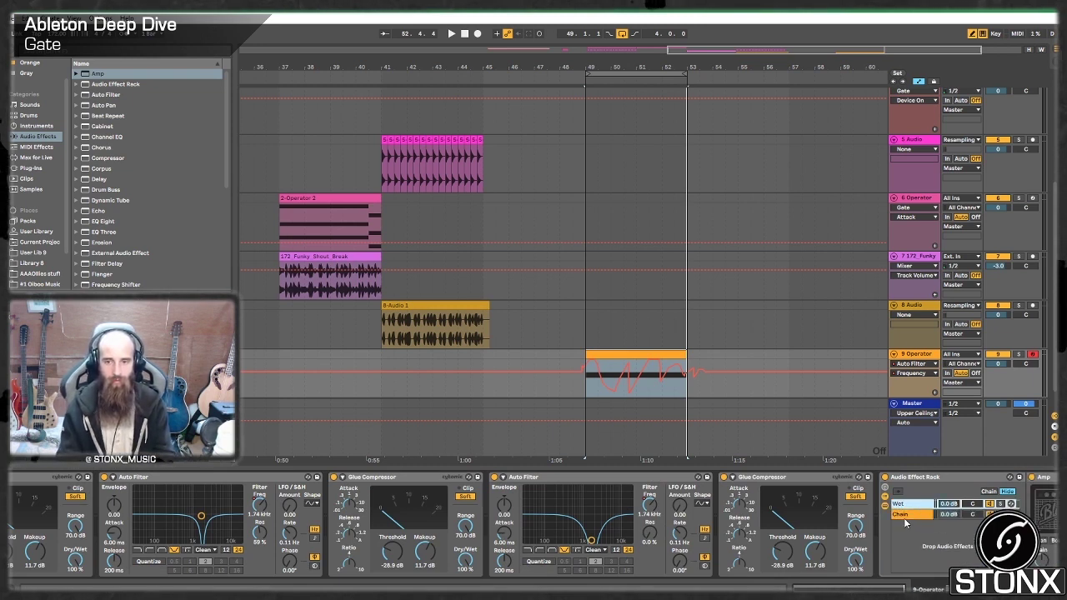
{"action": "left_click", "coordinate": [904, 517]}
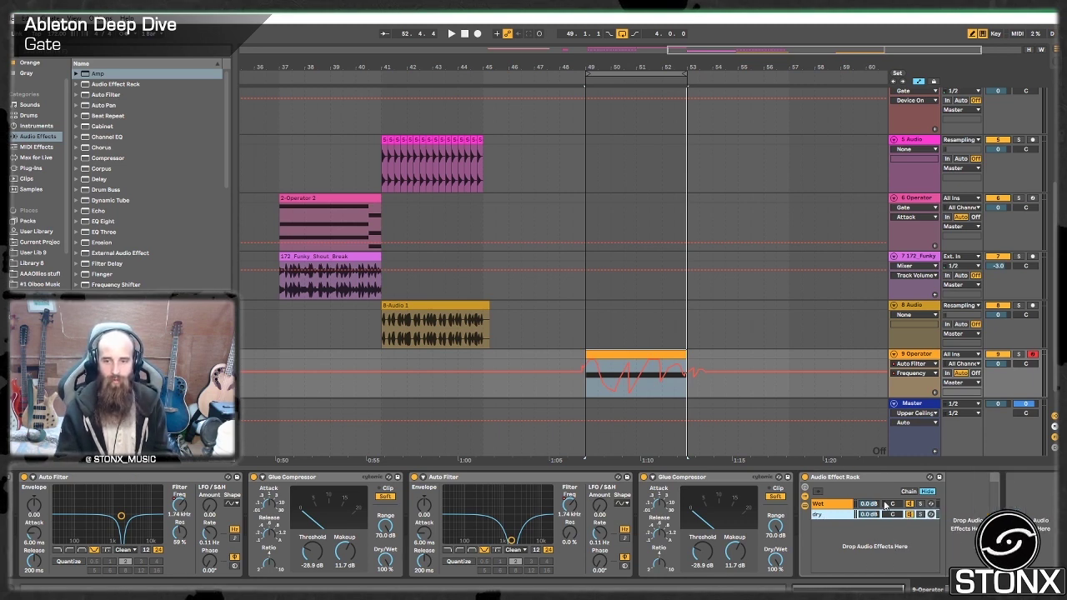
{"action": "left_click", "coordinate": [858, 501]}
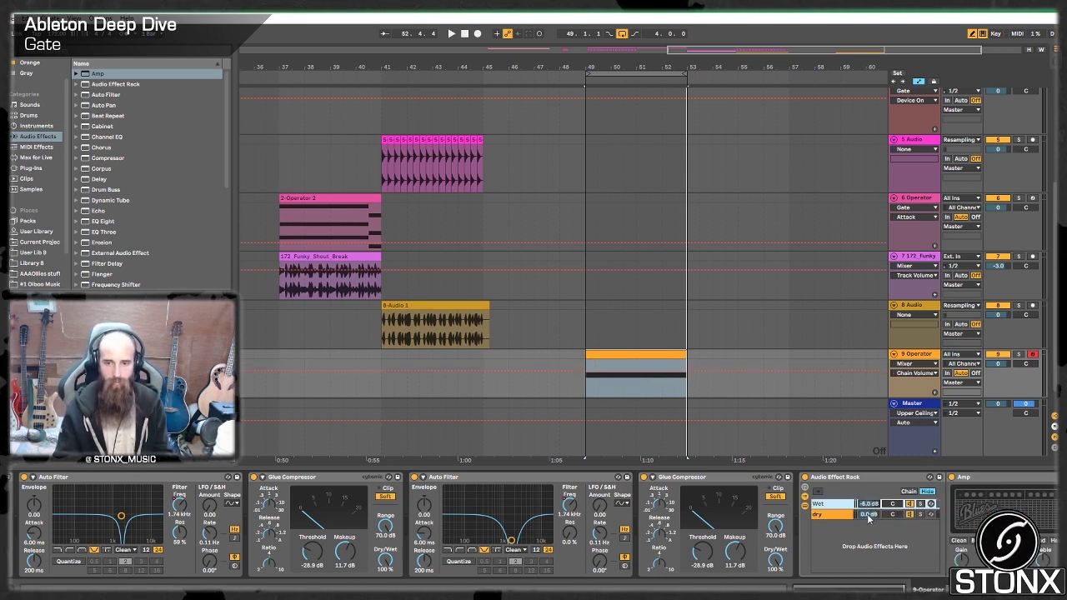
{"action": "left_click", "coordinate": [869, 517]}
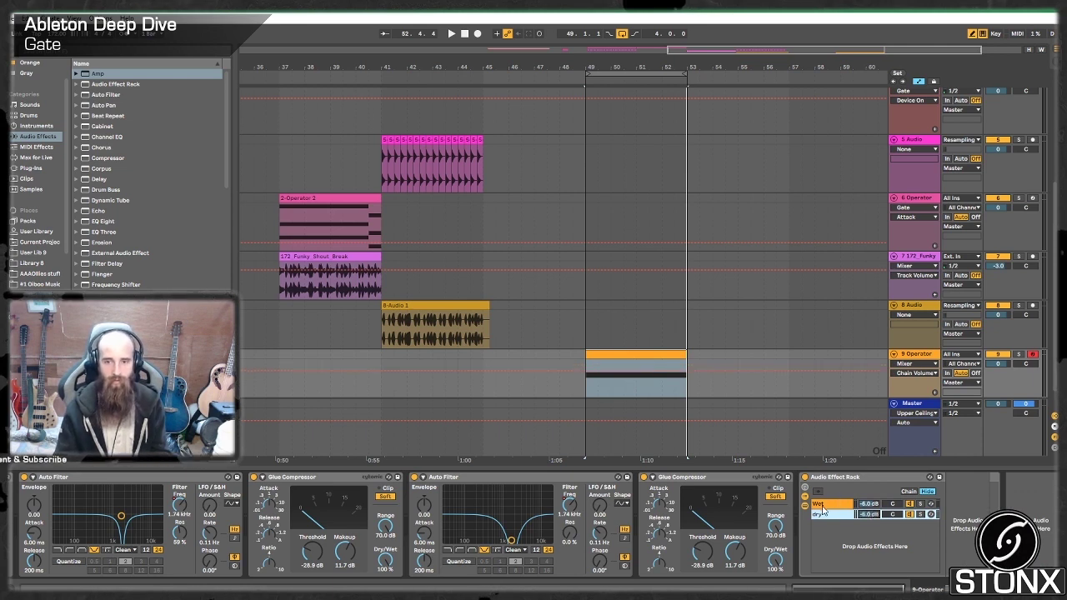
- Set the amp type in the Wet chain to Lead
{"action": "left_click", "coordinate": [845, 501]}
{"action": "scroll", "coordinate": [534, 526], "scroll_direction": "right", "scroll_amount": 3}
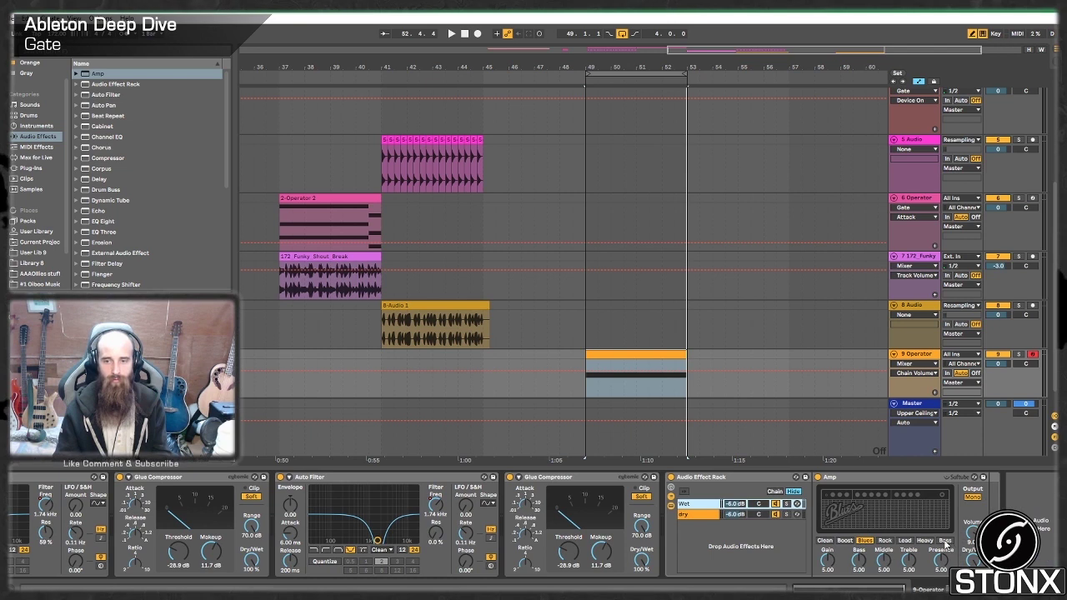
{"action": "left_click", "coordinate": [905, 541]}
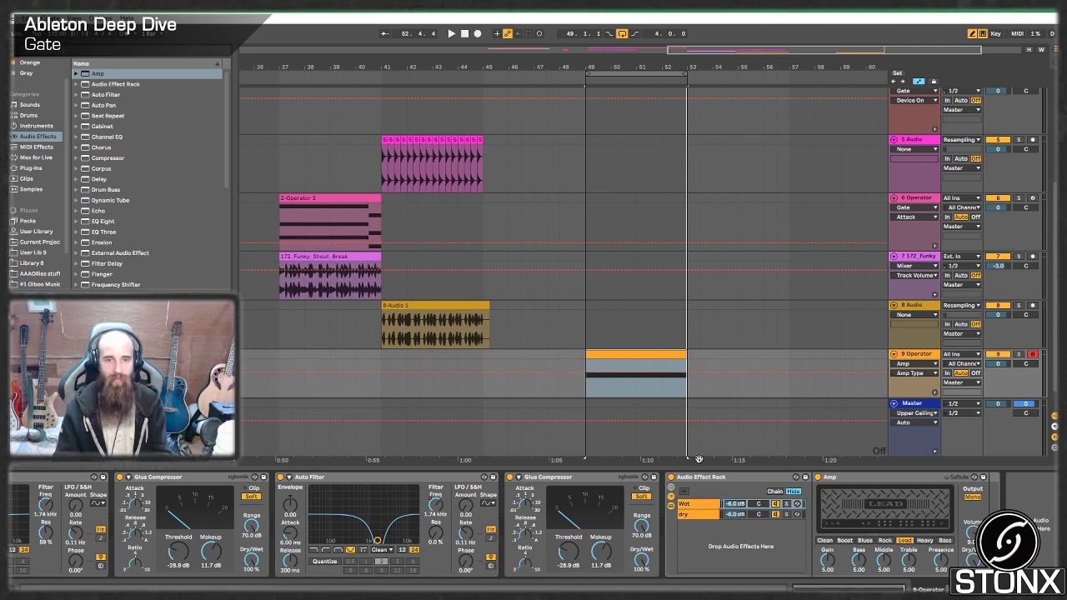
- Insert a high-pass Auto Filter at 647 Hz before the Amp in the Wet chain, and play the loop with that chain soloed
{"action": "left_click", "coordinate": [114, 94]}
{"action": "left_click", "coordinate": [833, 570]}
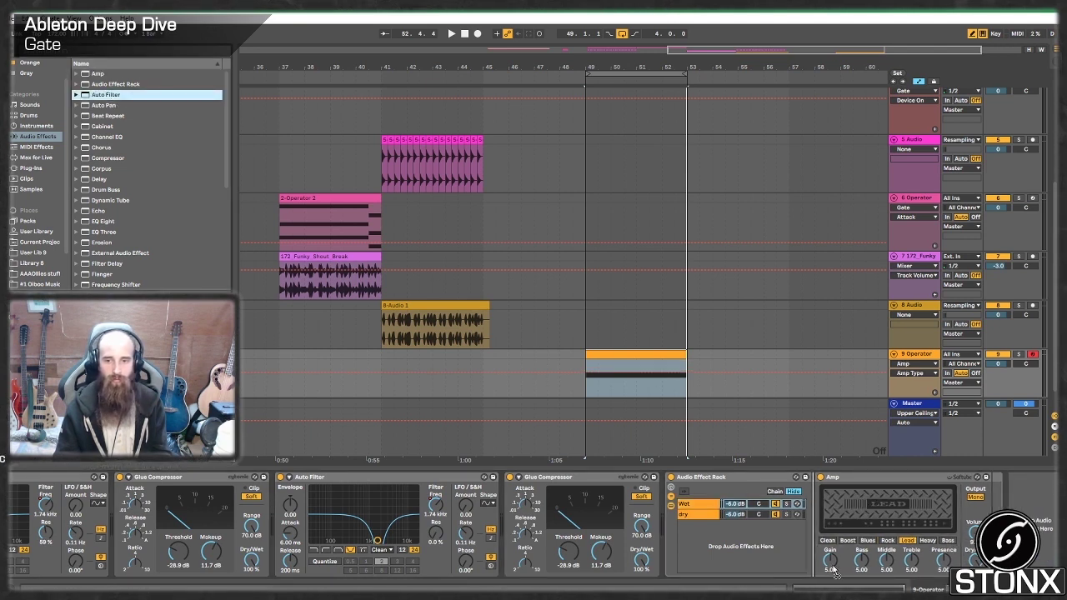
{"action": "left_click_drag", "start_coordinate": [818, 542], "coordinate": [821, 542]}
{"action": "left_click_drag", "start_coordinate": [965, 506], "coordinate": [965, 492]}
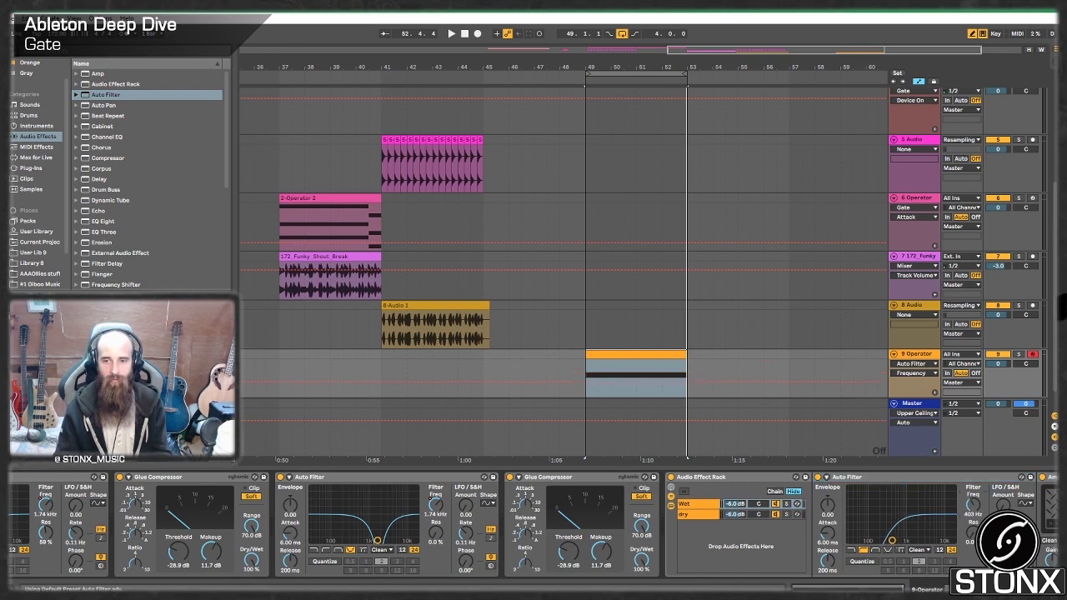
{"action": "left_click", "coordinate": [786, 504]}
{"action": "key", "text": "space"}
{"action": "scroll", "coordinate": [933, 541], "scroll_direction": "right", "scroll_amount": 3}
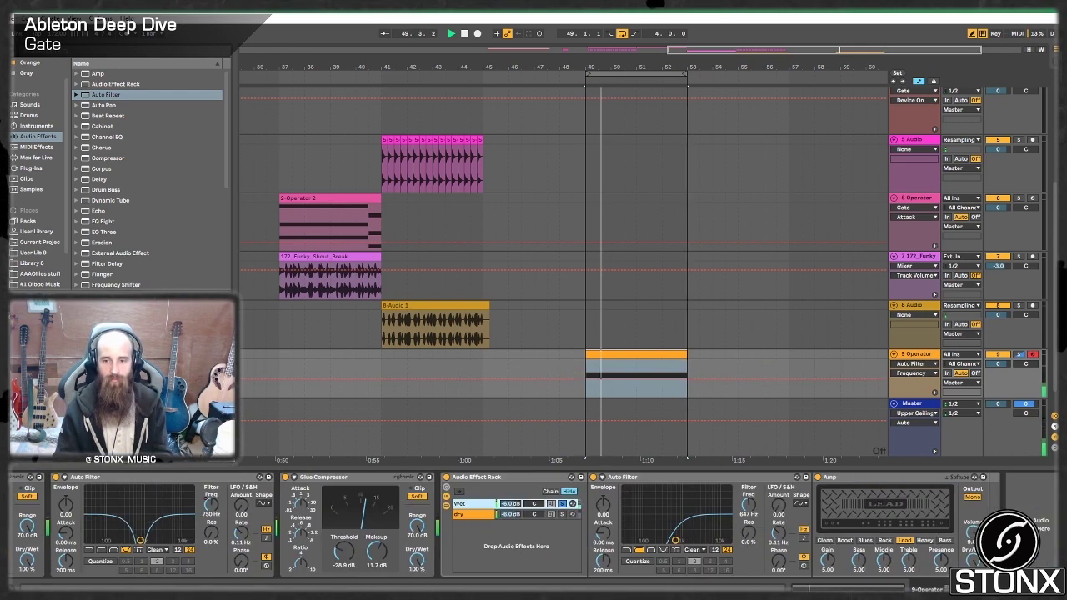
- Set the Amp's Gain to 6.19, Middle to 8.25, Presence to 8.57 and output to Dual, and unsolo the Wet chain
{"action": "left_click_drag", "start_coordinate": [941, 557], "coordinate": [940, 530]}
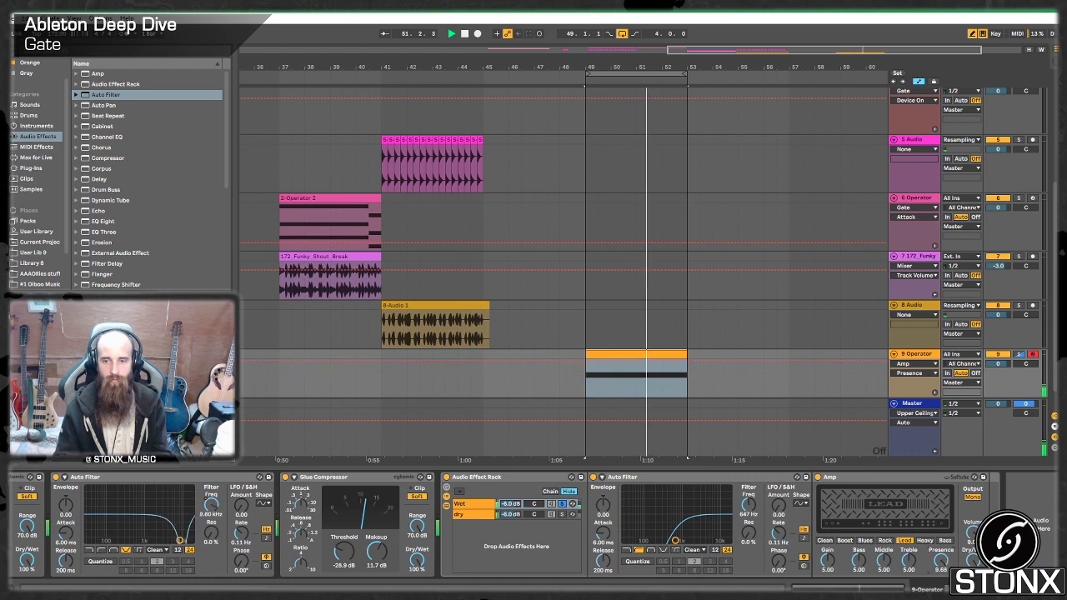
{"action": "left_click", "coordinate": [972, 496]}
{"action": "left_click_drag", "start_coordinate": [883, 552], "coordinate": [884, 532]}
{"action": "left_click_drag", "start_coordinate": [827, 557], "coordinate": [828, 547]}
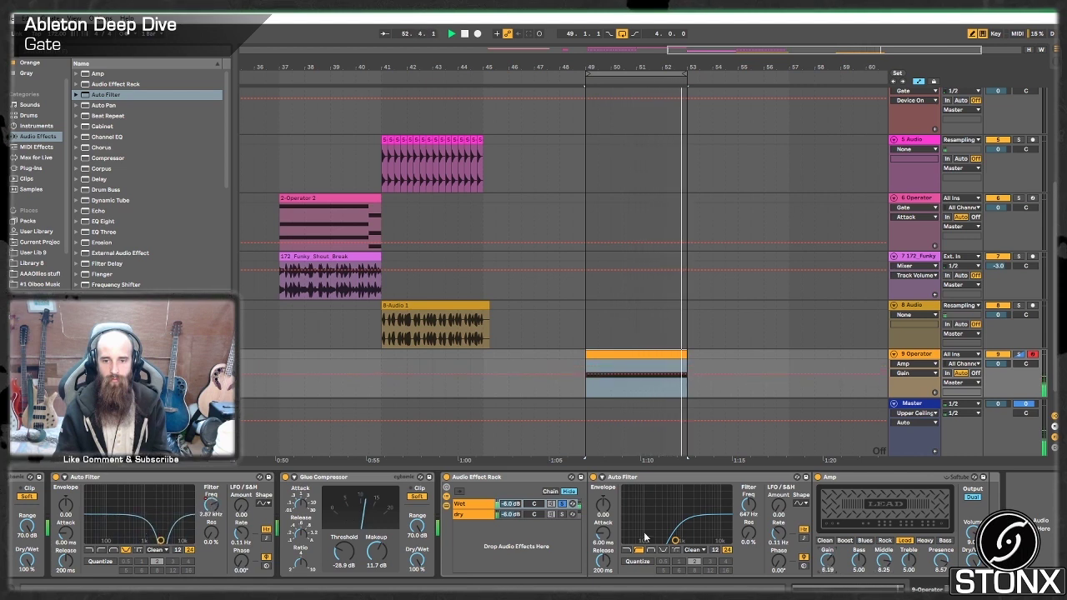
{"action": "left_click", "coordinate": [562, 504]}
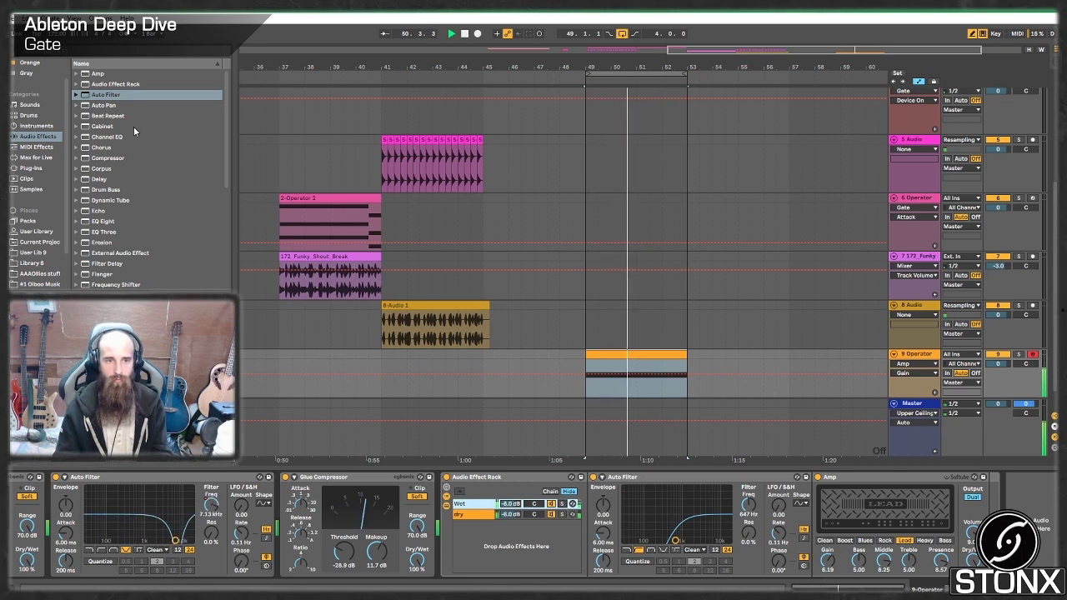
- Add a Reverb after the Amp's effect rack and group it into its own Audio Effect Rack
{"action": "scroll", "coordinate": [143, 151], "scroll_direction": "down", "scroll_amount": 3}
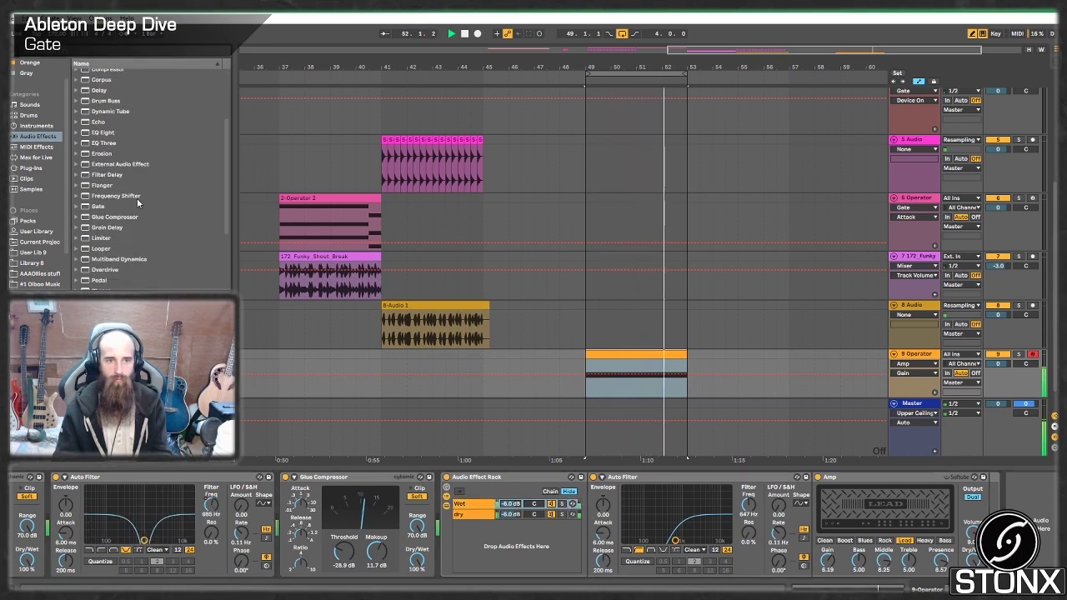
{"action": "scroll", "coordinate": [136, 198], "scroll_direction": "up", "scroll_amount": 2}
{"action": "scroll", "coordinate": [136, 197], "scroll_direction": "up", "scroll_amount": 2}
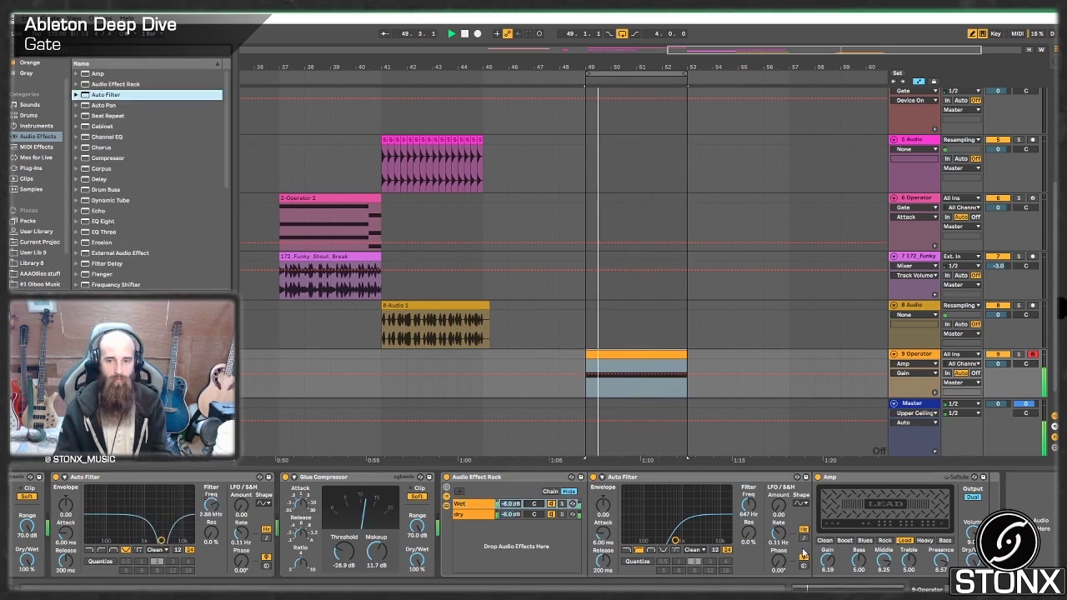
{"action": "left_click", "coordinate": [498, 477]}
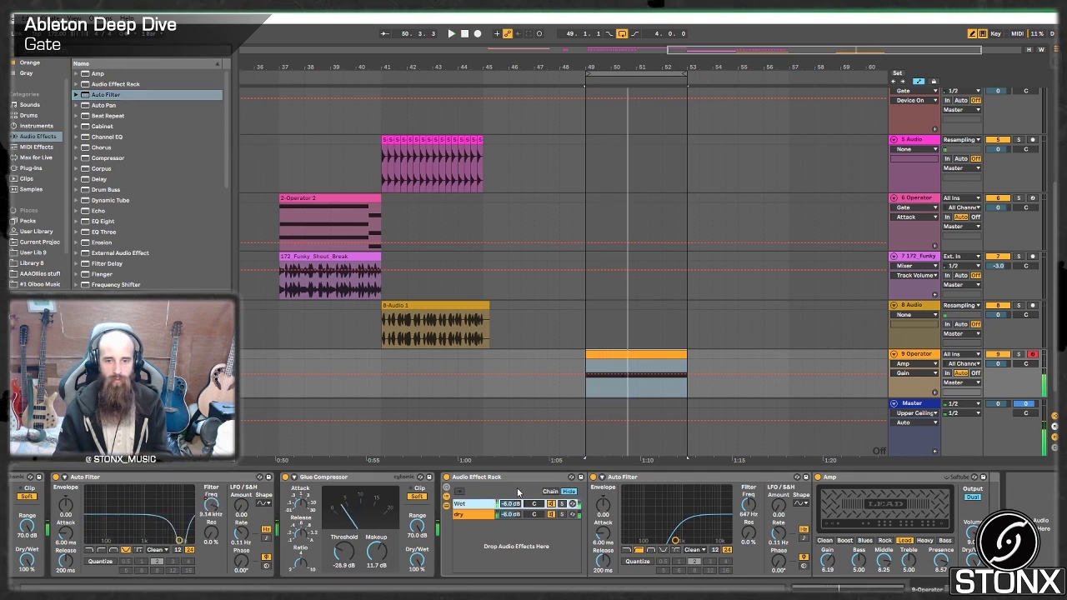
{"action": "scroll", "coordinate": [136, 264], "scroll_direction": "down", "scroll_amount": 5}
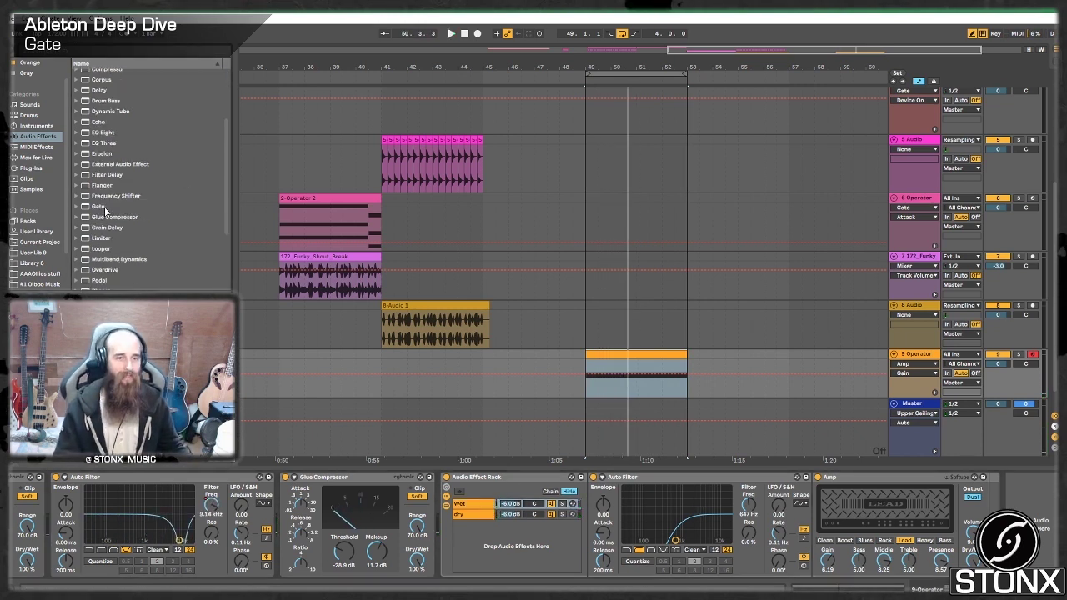
{"action": "scroll", "coordinate": [129, 262], "scroll_direction": "down", "scroll_amount": 2}
{"action": "left_click", "coordinate": [128, 278]}
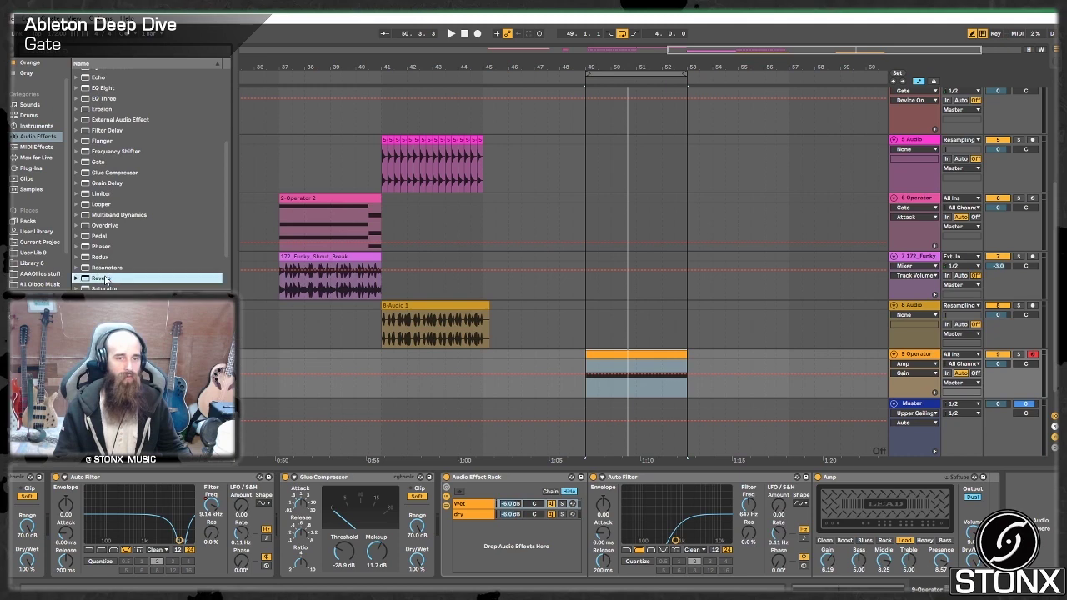
{"action": "left_click_drag", "start_coordinate": [127, 278], "coordinate": [846, 492]}
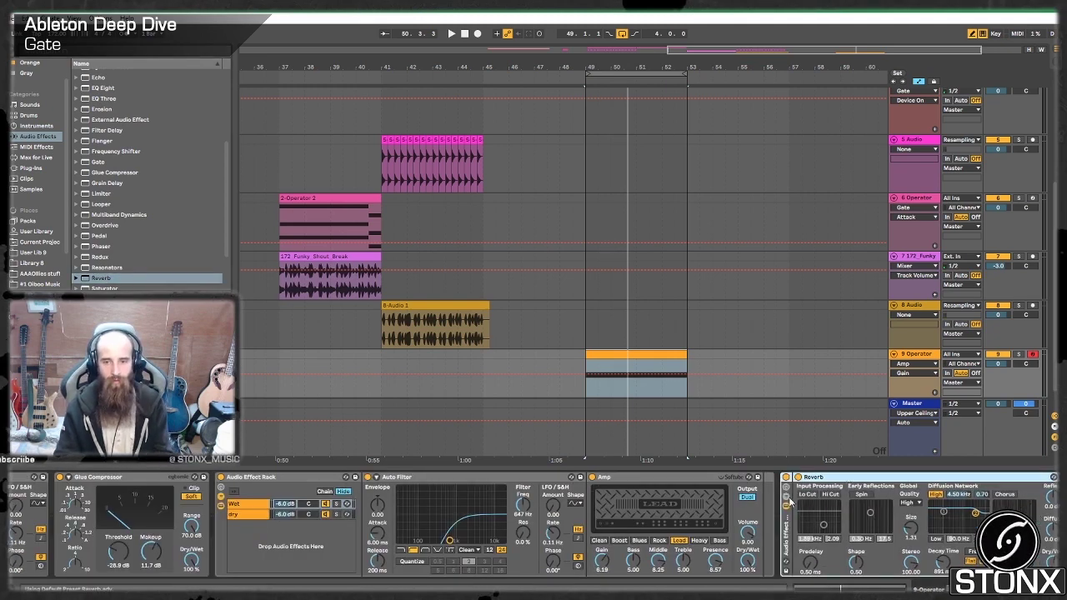
{"action": "key", "text": "ctrl+g"}
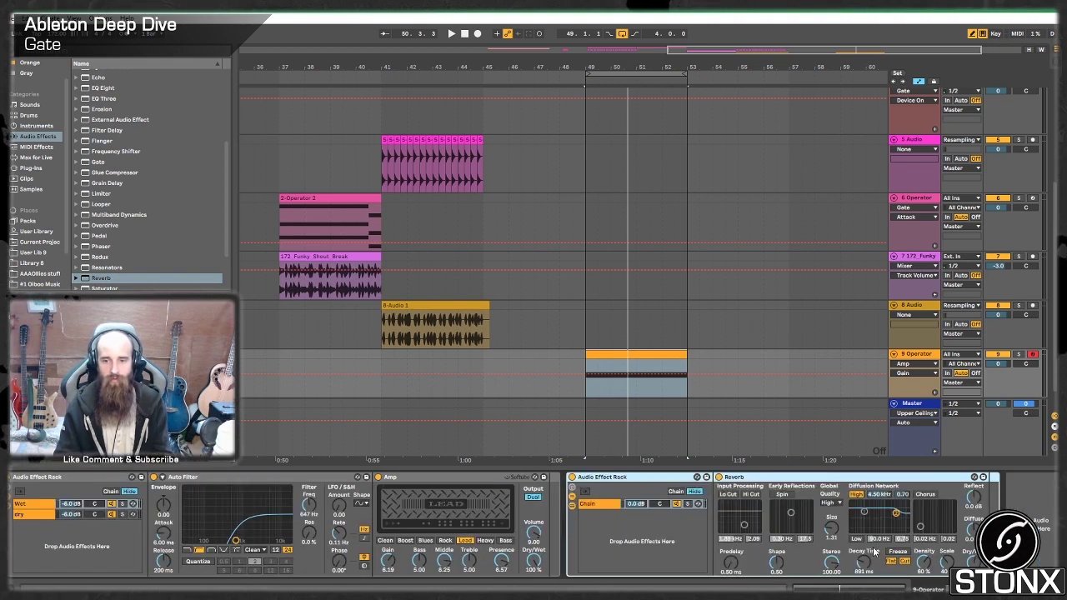
- Set the Reverb's Decay Time to 10.7 s and Size to 2.28 while the loop plays
{"action": "key", "text": "space"}
{"action": "left_click_drag", "start_coordinate": [868, 569], "coordinate": [868, 501]}
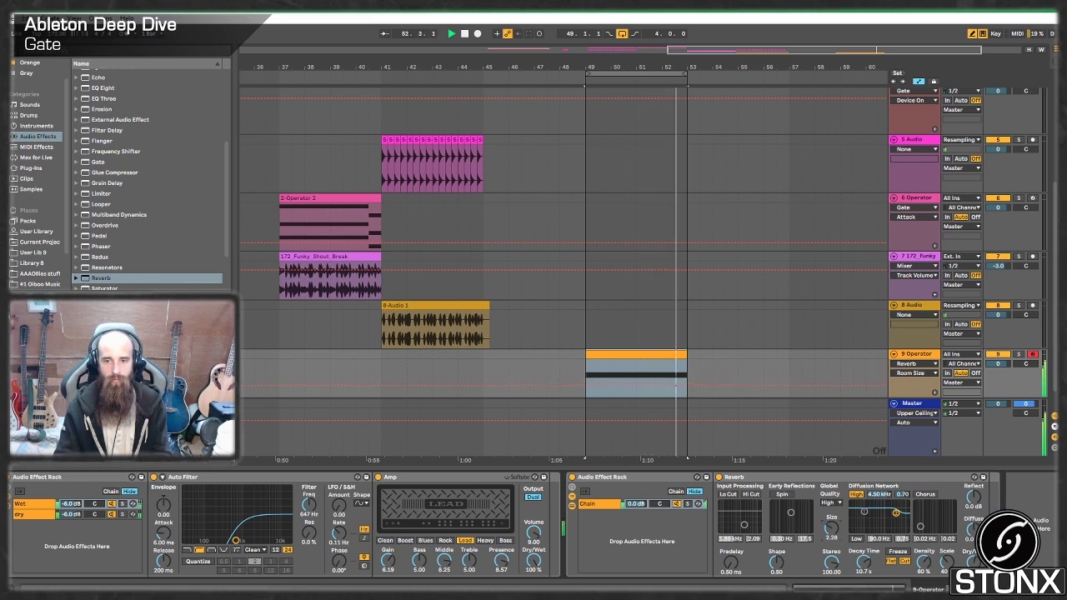
- Create a second chain in the Reverb's Audio Effect Rack and name the two chains wety and dry
{"action": "left_click_drag", "start_coordinate": [832, 525], "coordinate": [838, 531]}
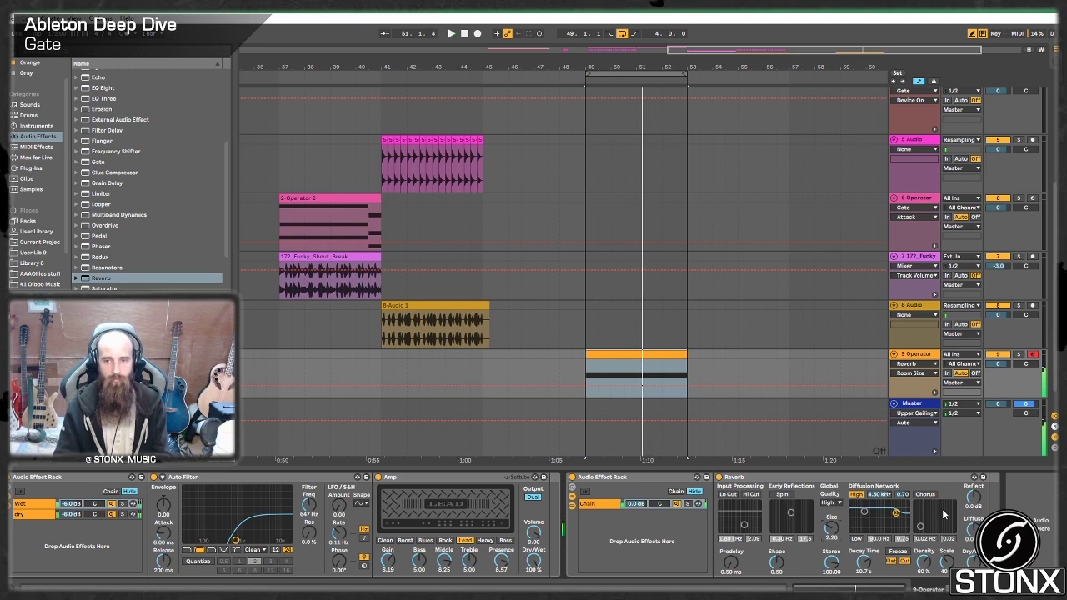
{"action": "left_click", "coordinate": [870, 477]}
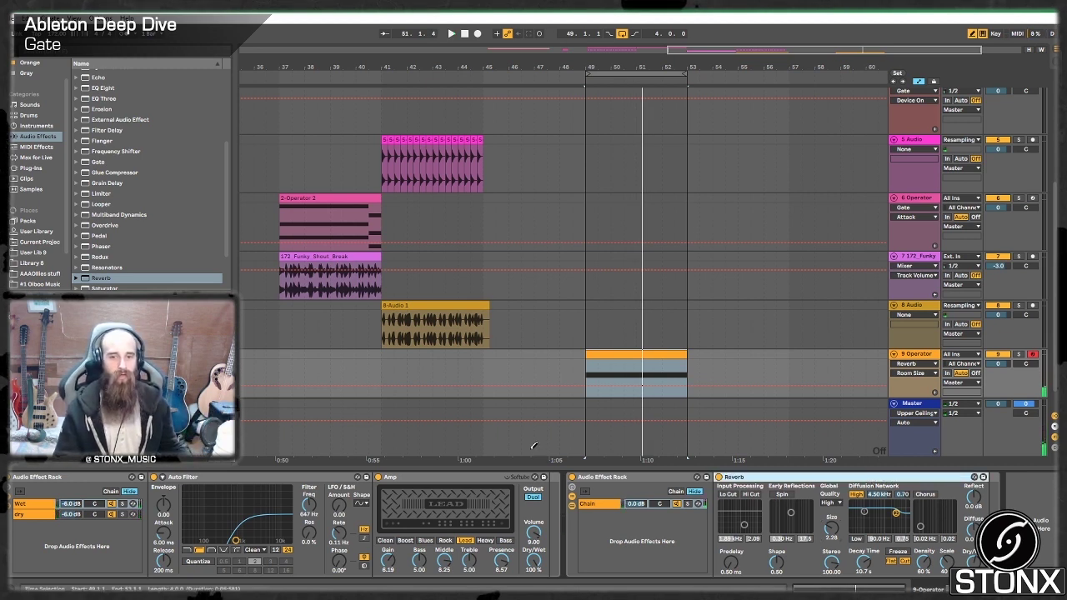
{"action": "key", "text": "Delete"}
{"action": "key", "text": "ctrl+t"}
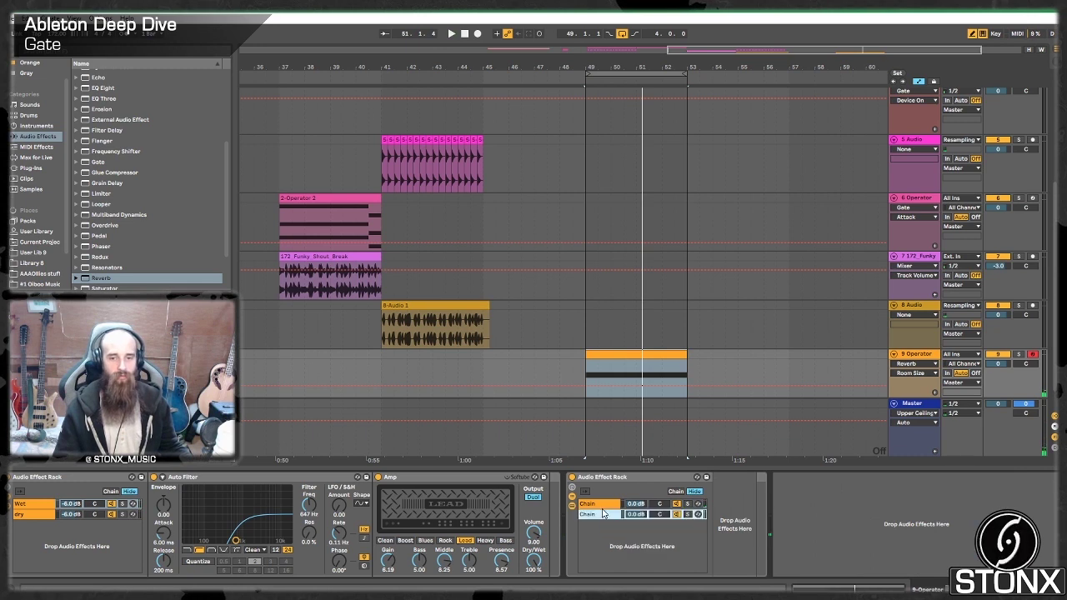
{"action": "left_click", "coordinate": [588, 512]}
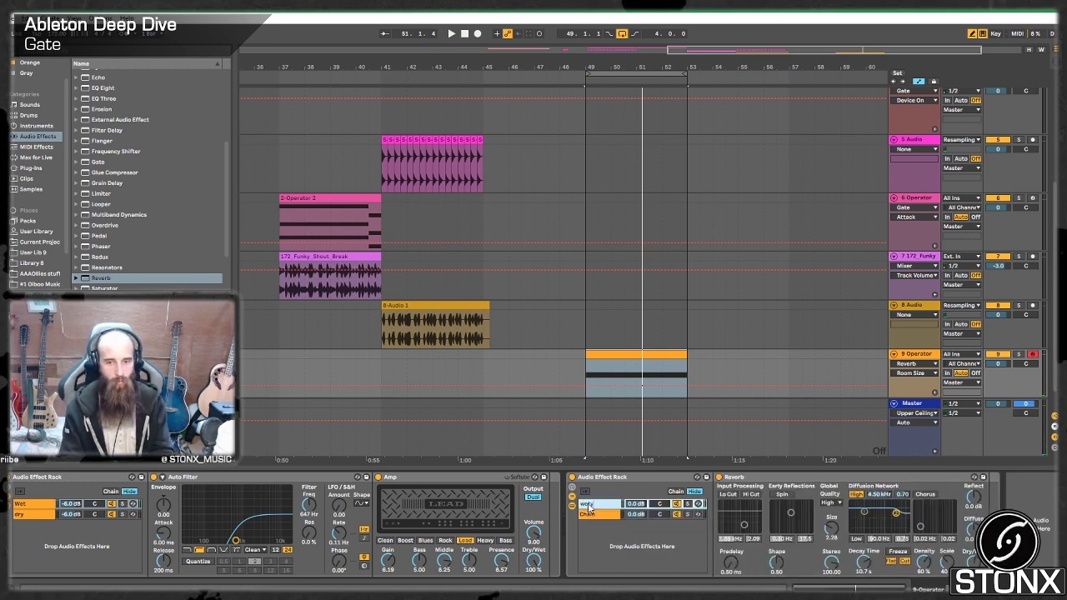
{"action": "left_click", "coordinate": [596, 517]}
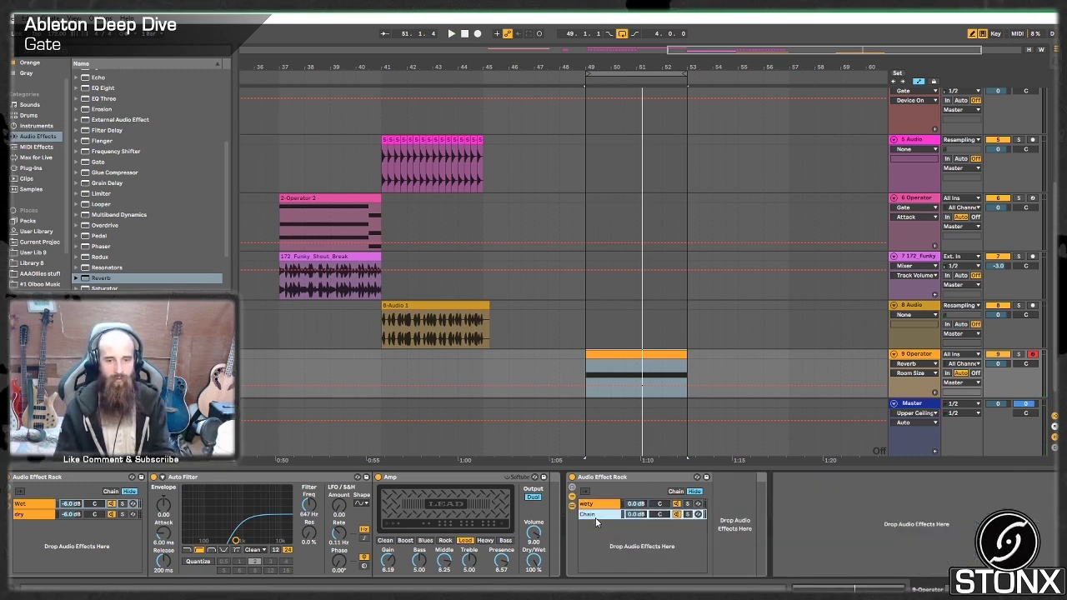
{"action": "type", "text": "dry"}
{"action": "key", "text": "Return"}
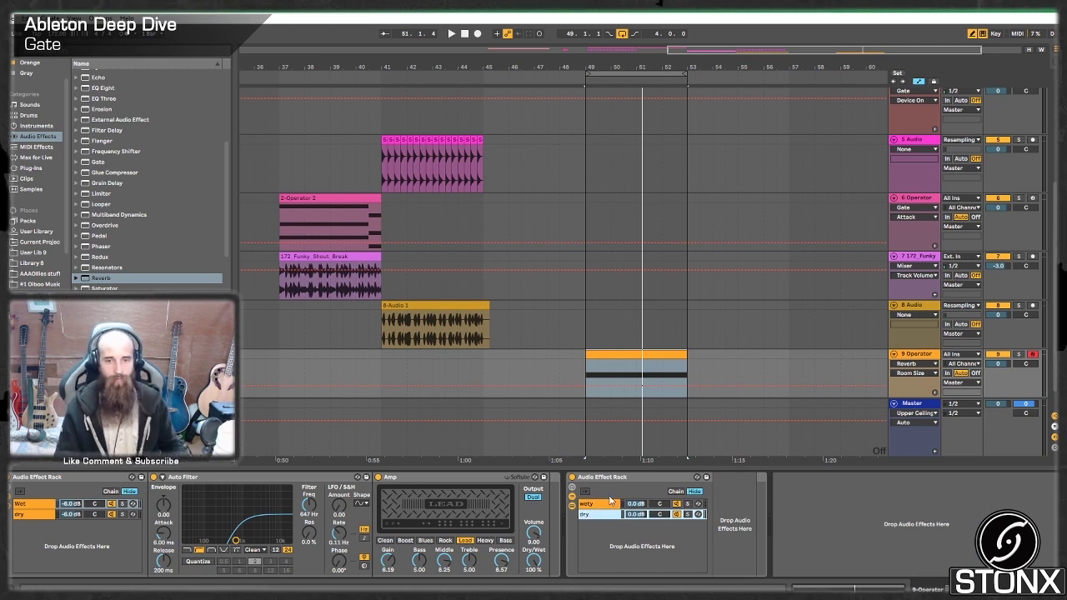
- Set the volume of the wety and dry chains to -6.0 dB each and play the loop to hear the blend
{"action": "left_click", "coordinate": [592, 505]}
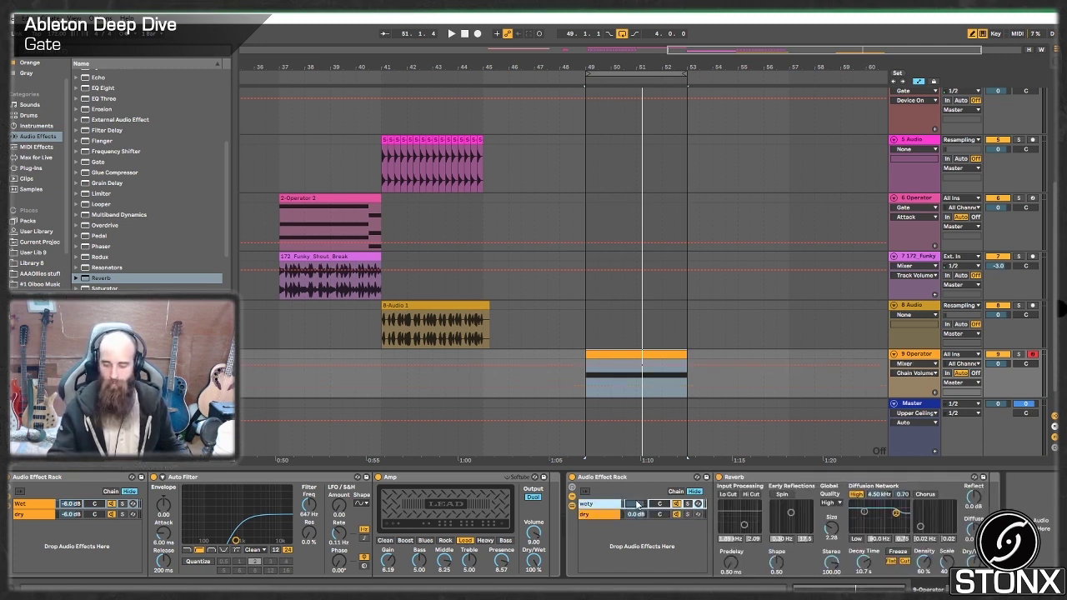
{"action": "left_click", "coordinate": [629, 516]}
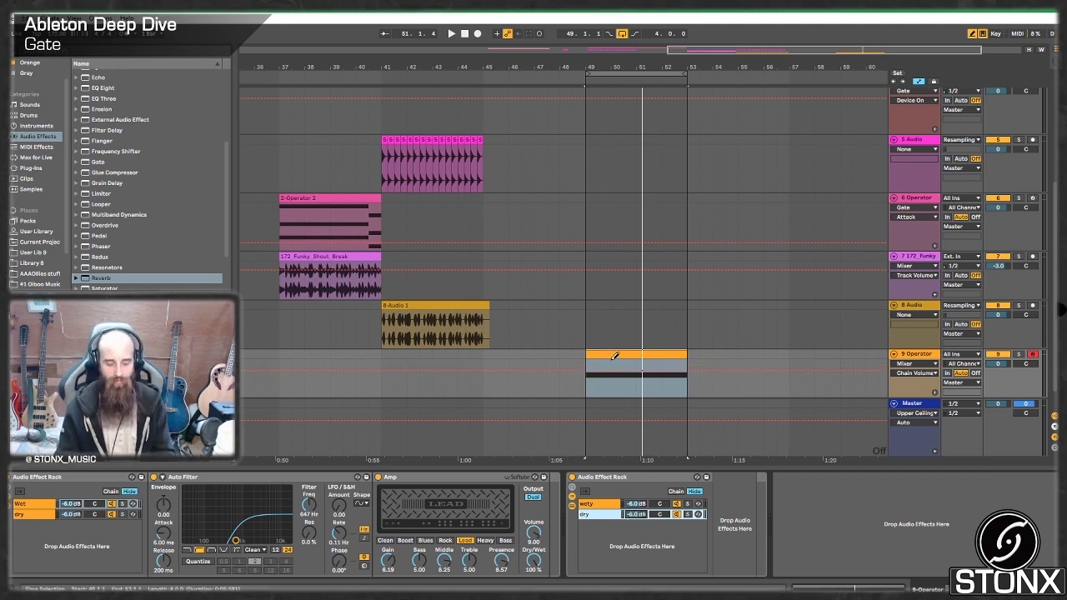
{"action": "key", "text": "space"}
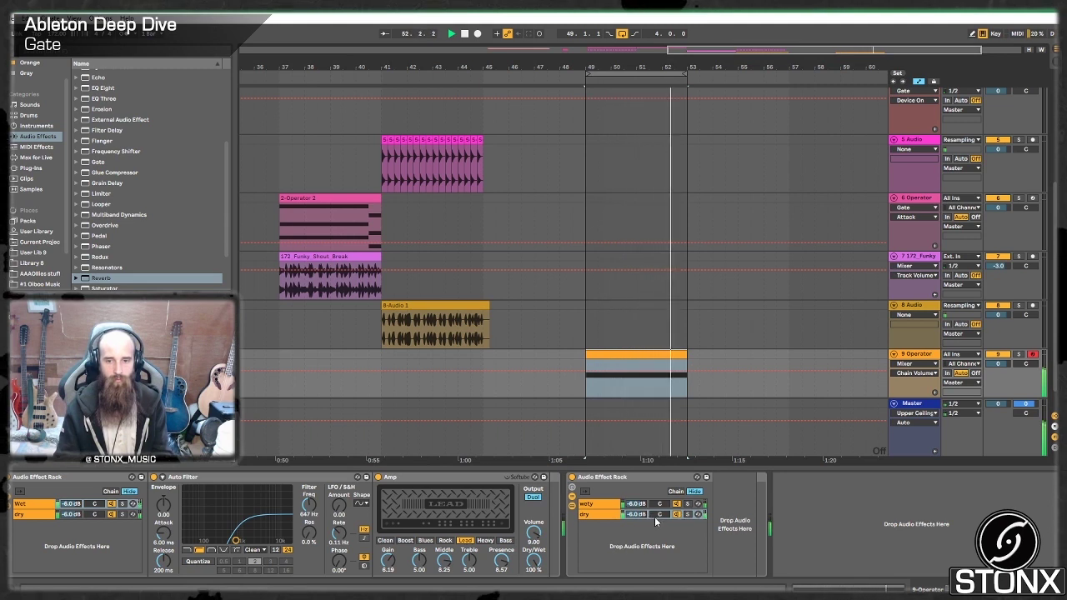
{"action": "key", "text": "space"}
- Mute the dry chain and insert a Gate before the Reverb in the wety chain
{"action": "left_click", "coordinate": [677, 515]}
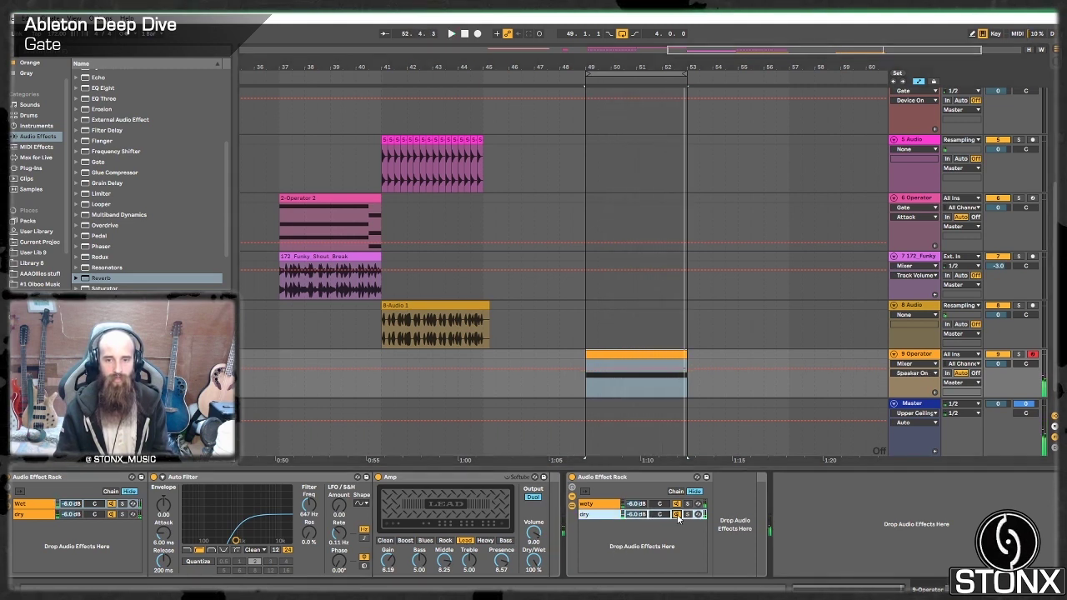
{"action": "left_click", "coordinate": [591, 504]}
{"action": "scroll", "coordinate": [118, 254], "scroll_direction": "down", "scroll_amount": 2}
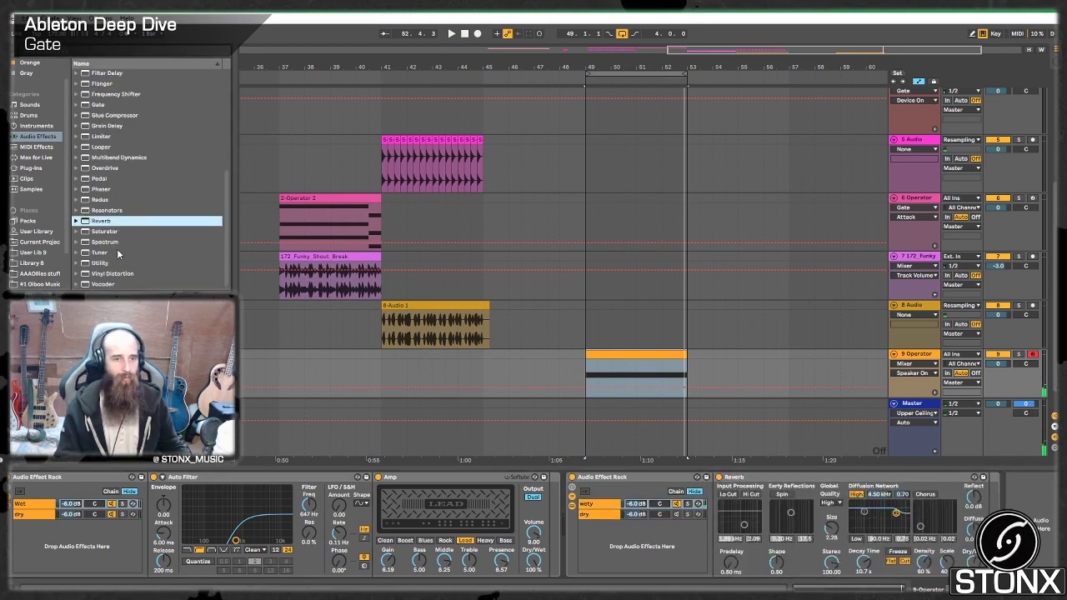
{"action": "scroll", "coordinate": [114, 215], "scroll_direction": "up", "scroll_amount": 2}
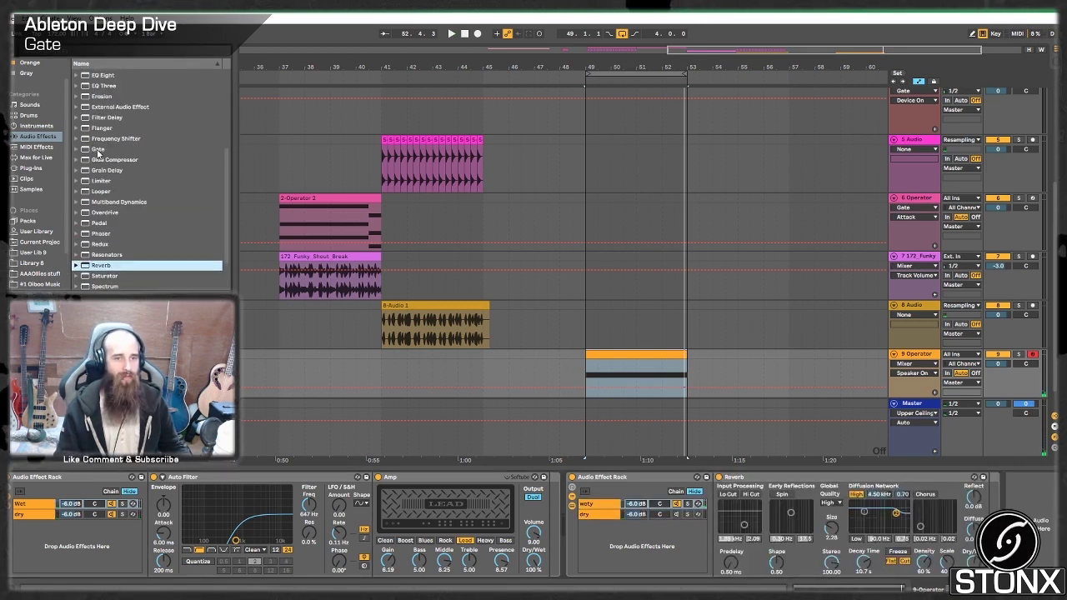
{"action": "mouse_move", "coordinate": [98, 150]}
{"action": "left_mouse_down"}
{"action": "mouse_move", "coordinate": [745, 508]}
{"action": "mouse_move", "coordinate": [714, 523]}
{"action": "left_mouse_up"}
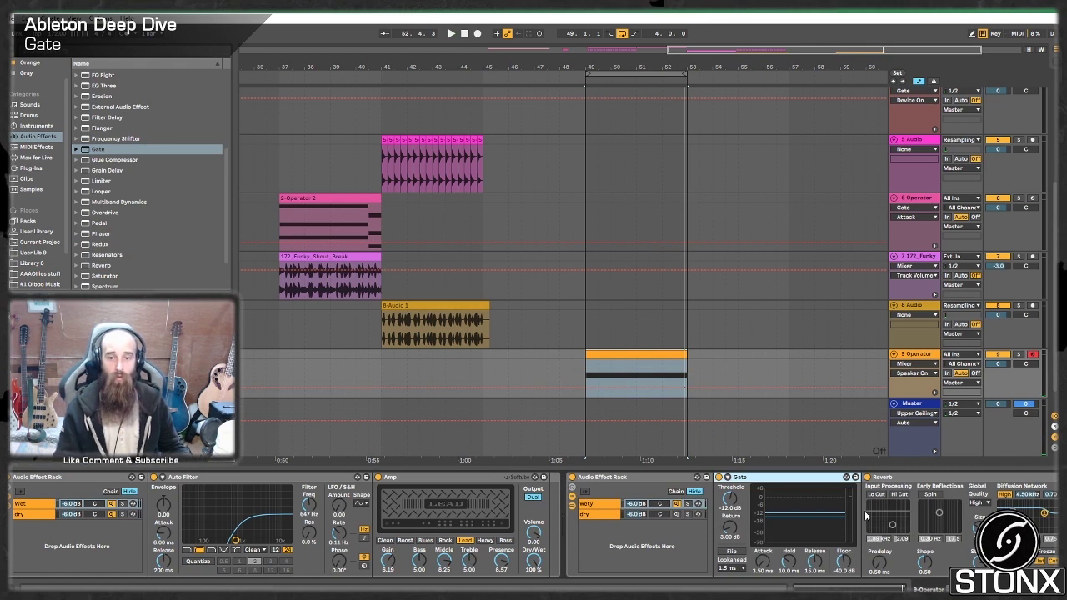
- Enable the Gate's sidechain with 9-Operator as its audio source
{"action": "left_click", "coordinate": [727, 477]}
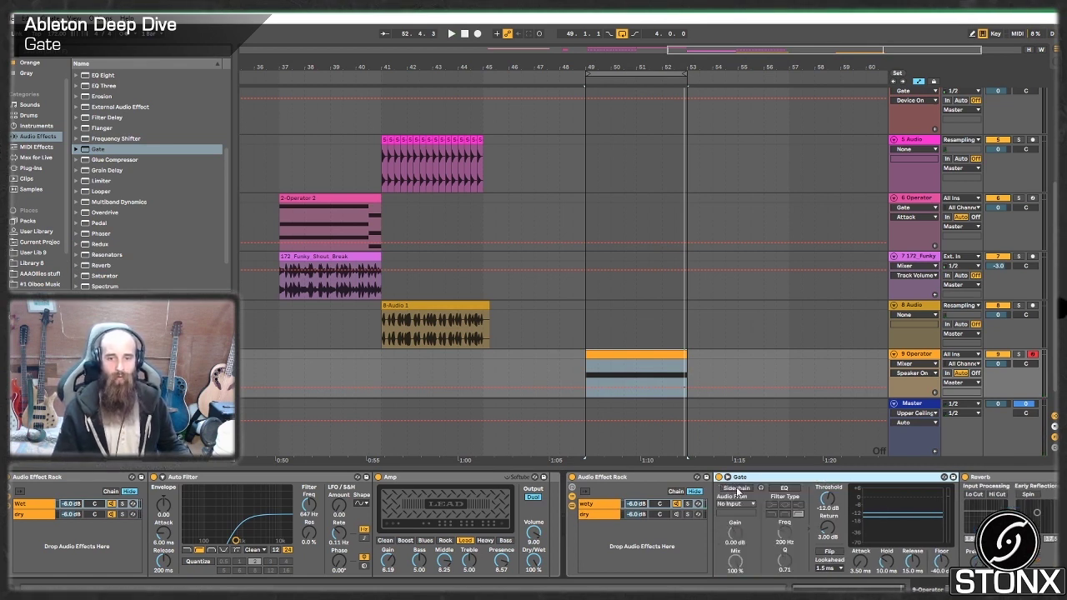
{"action": "left_click", "coordinate": [736, 488]}
{"action": "left_click", "coordinate": [735, 504]}
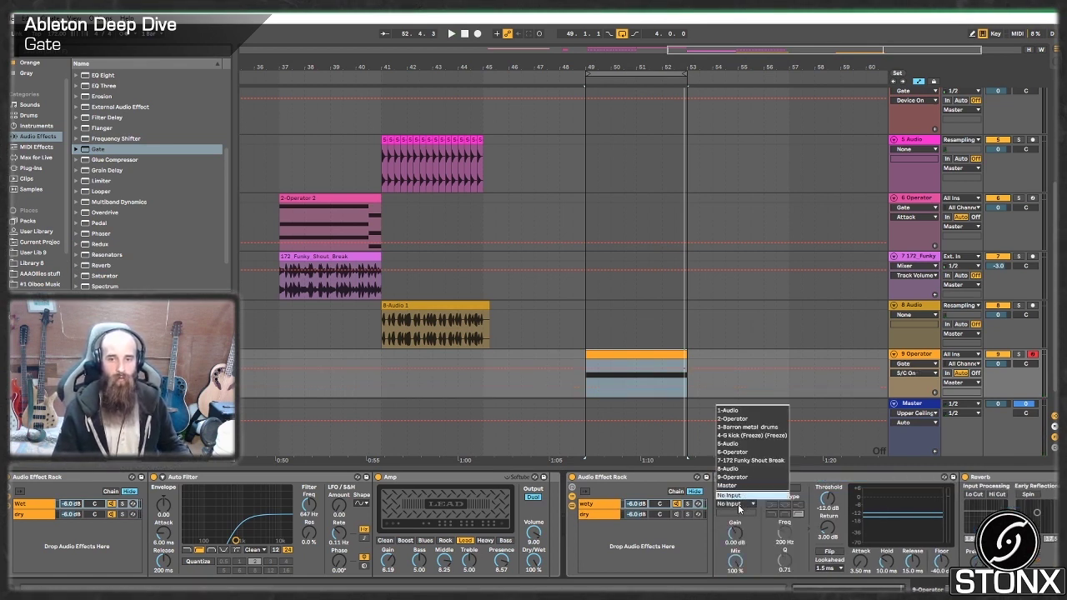
{"action": "left_click", "coordinate": [731, 477]}
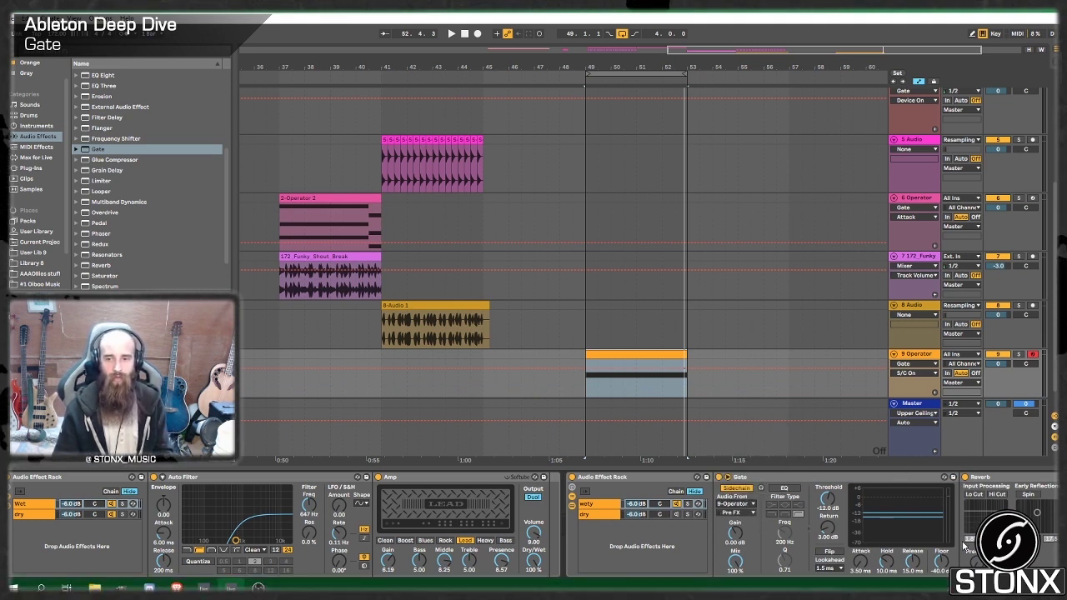
- Set the Gate's Threshold to -16.2 dB, Return to 4.76 dB and Floor to -inf dB, with Flip off
{"action": "mouse_move", "coordinate": [1012, 589]}
{"action": "left_mouse_down"}
{"action": "mouse_move", "coordinate": [990, 589]}
{"action": "mouse_move", "coordinate": [1015, 588]}
{"action": "left_mouse_up"}
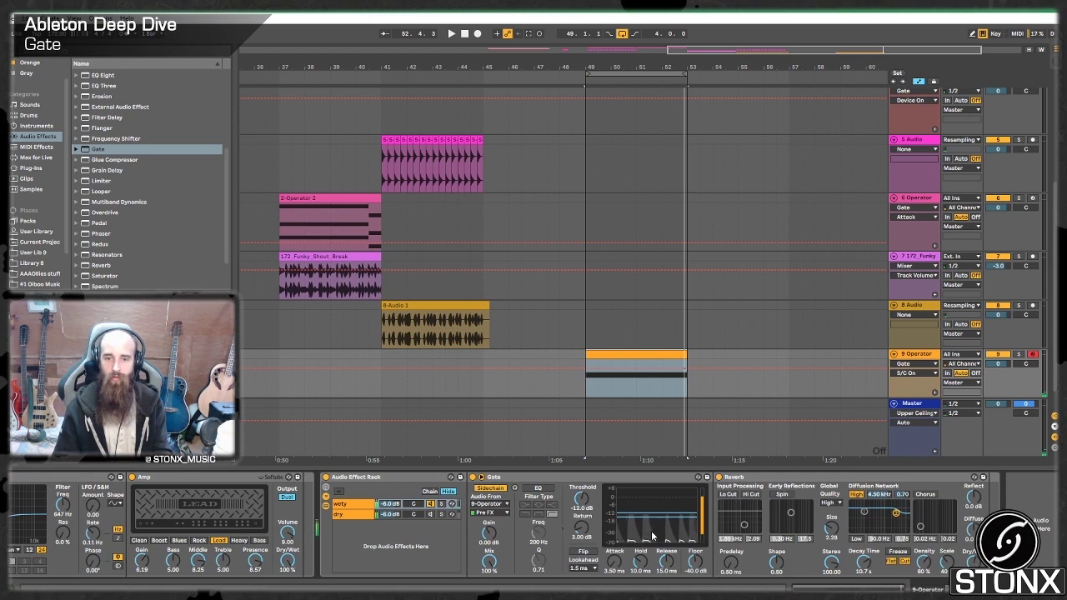
{"action": "mouse_move", "coordinate": [588, 509]}
{"action": "left_mouse_down"}
{"action": "mouse_move", "coordinate": [588, 552]}
{"action": "mouse_move", "coordinate": [587, 529]}
{"action": "left_mouse_up"}
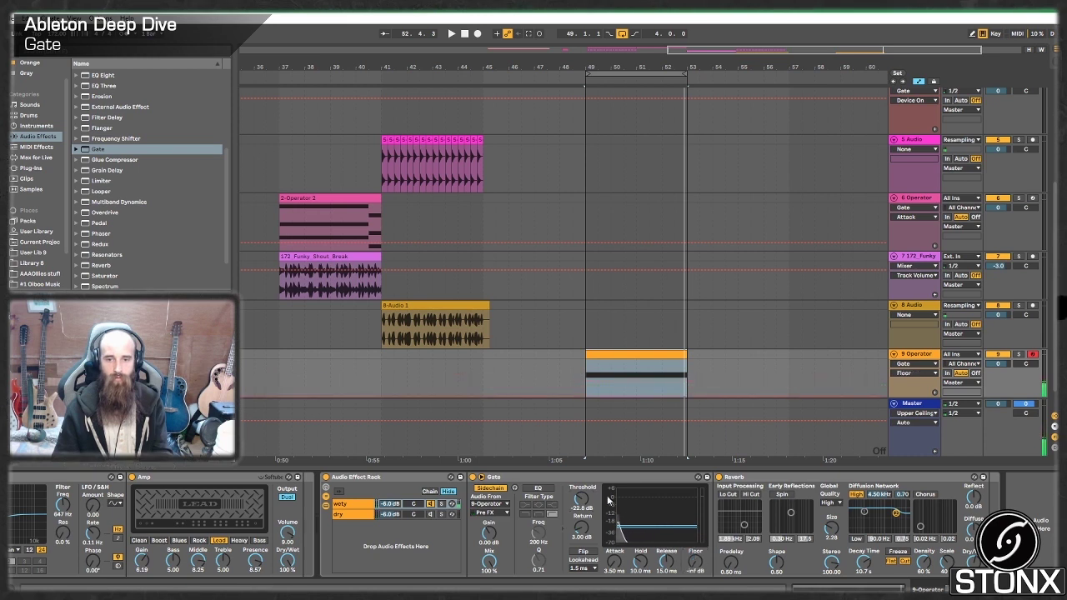
{"action": "left_click_drag", "start_coordinate": [585, 505], "coordinate": [585, 493]}
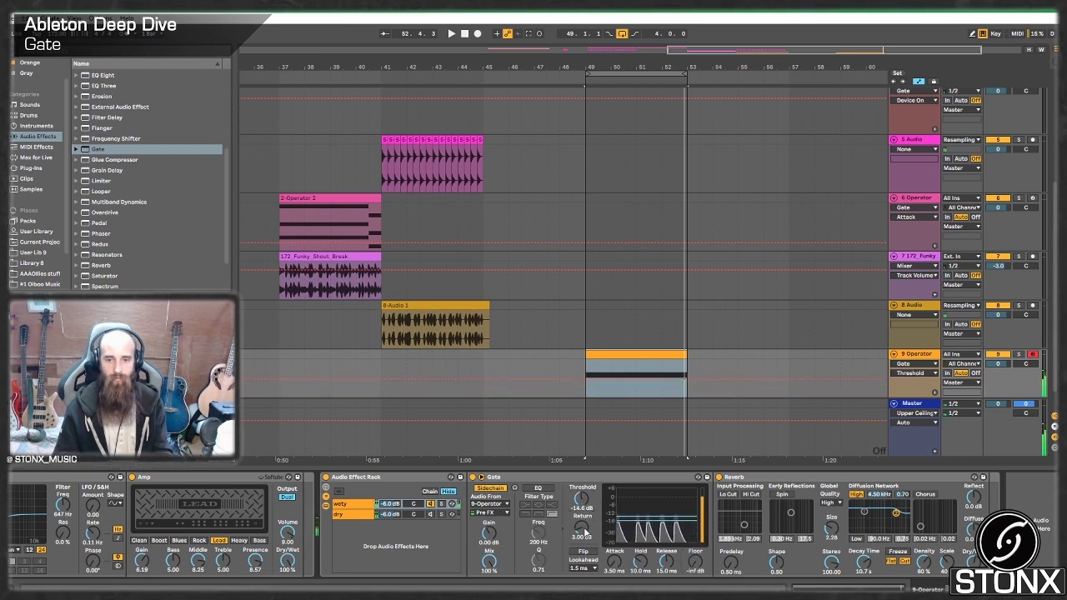
{"action": "left_click_drag", "start_coordinate": [584, 530], "coordinate": [580, 500]}
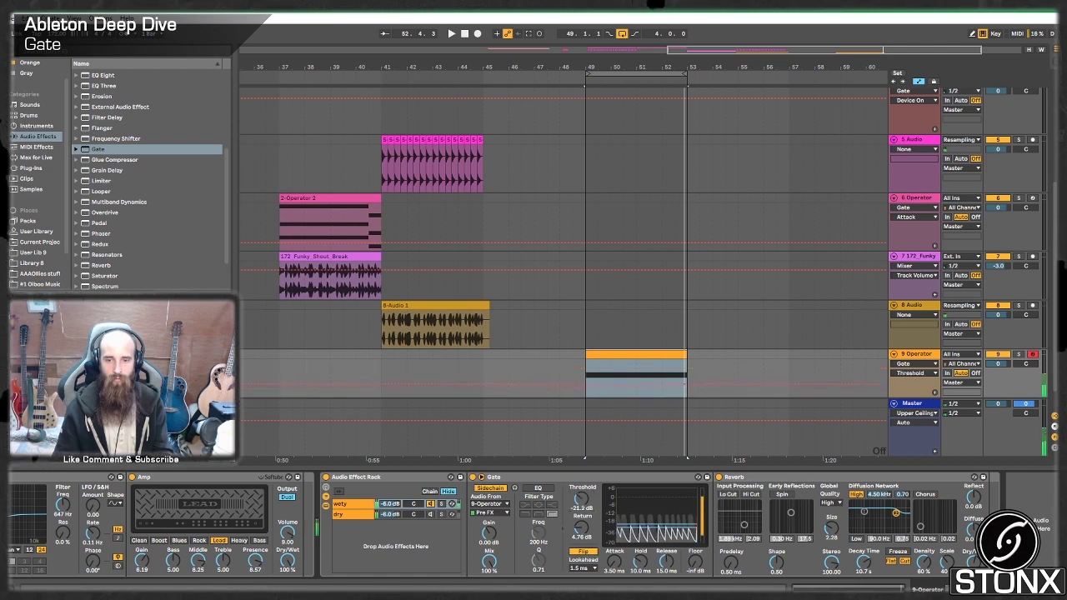
{"action": "left_click", "coordinate": [586, 550]}
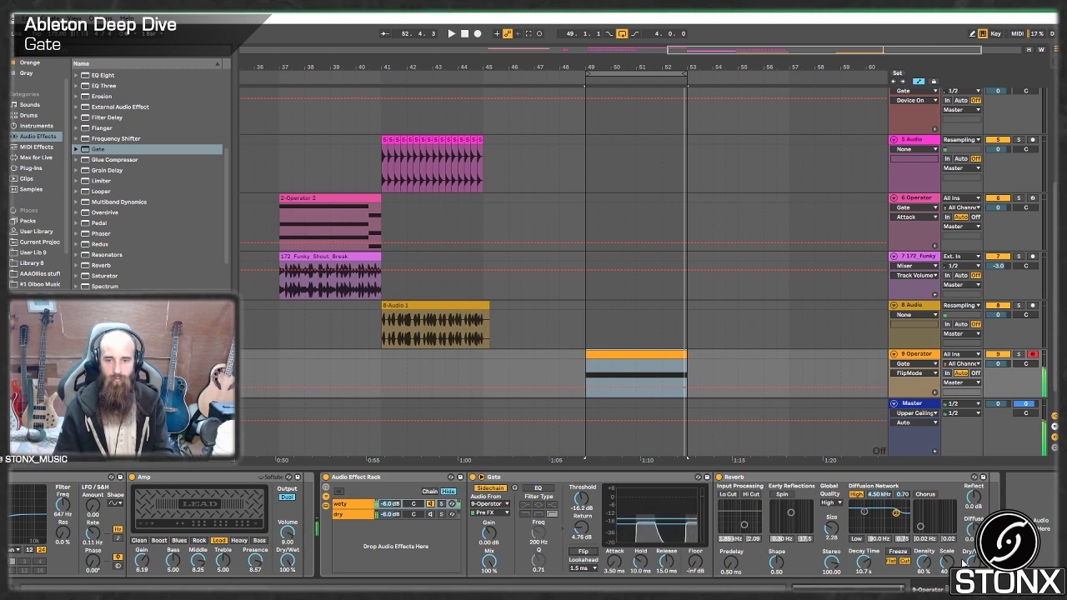
- Move the Gate after the Reverb, set its Release to 46.2 ms, and play notes an octave lower
{"action": "left_click", "coordinate": [540, 490]}
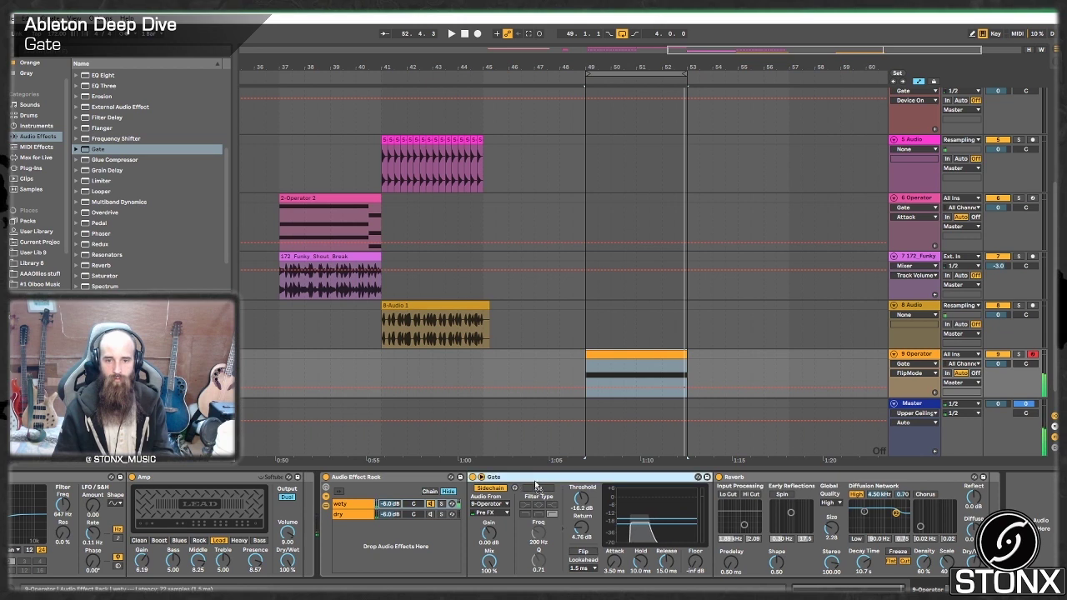
{"action": "left_click_drag", "start_coordinate": [987, 507], "coordinate": [989, 508]}
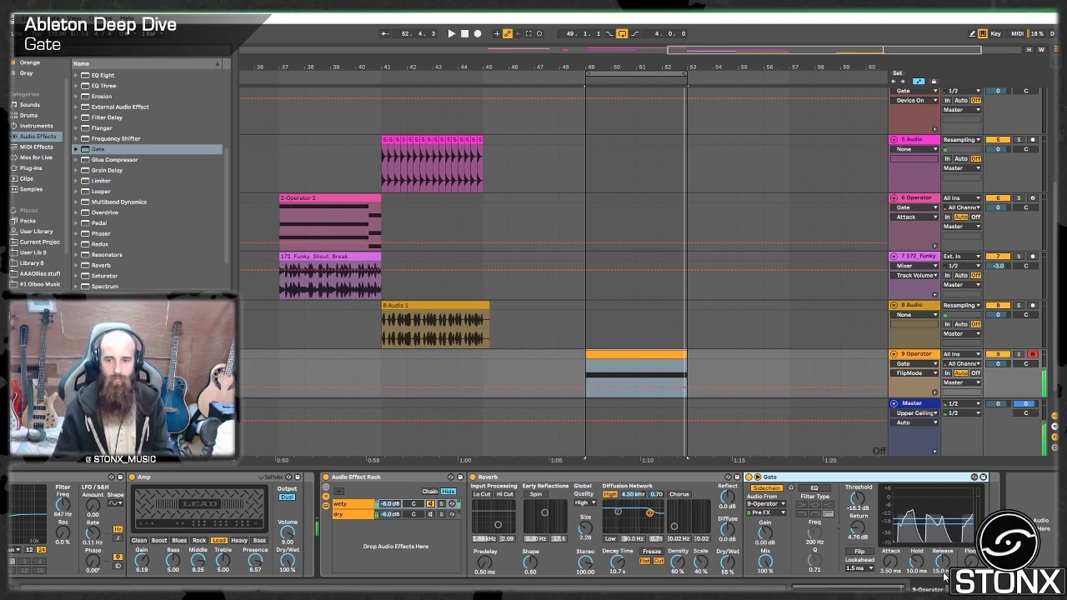
{"action": "left_click_drag", "start_coordinate": [943, 566], "coordinate": [944, 565]}
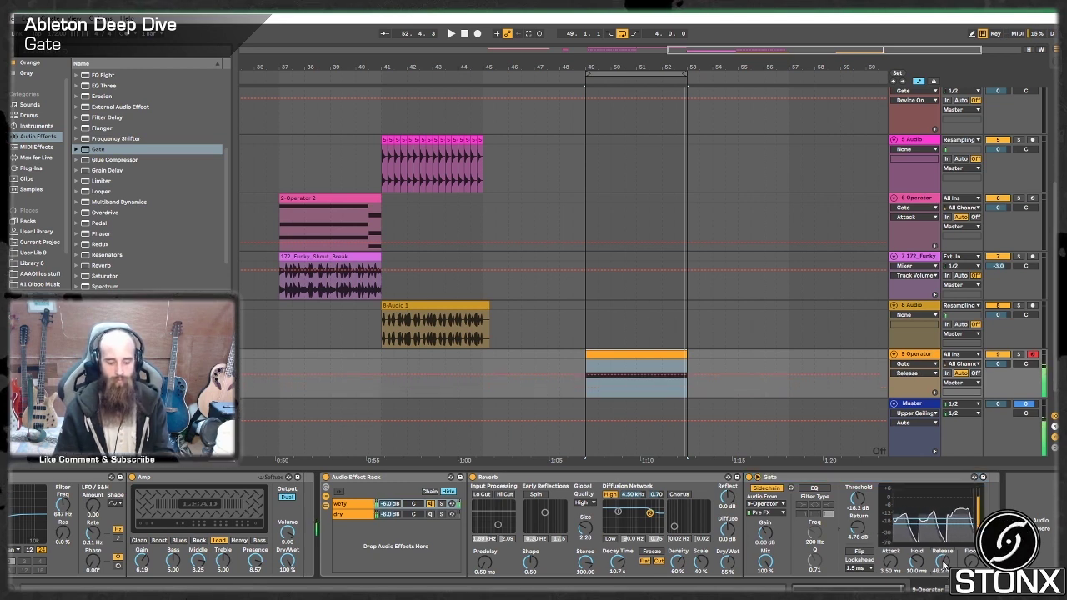
{"action": "left_click_drag", "start_coordinate": [944, 565], "coordinate": [944, 565]}
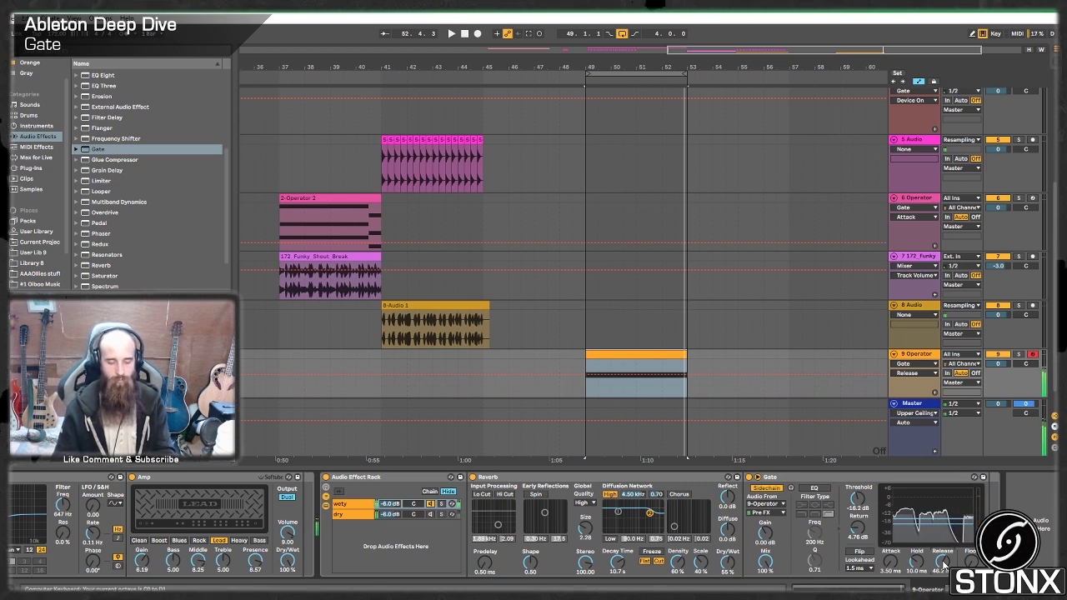
{"action": "key", "text": "z"}
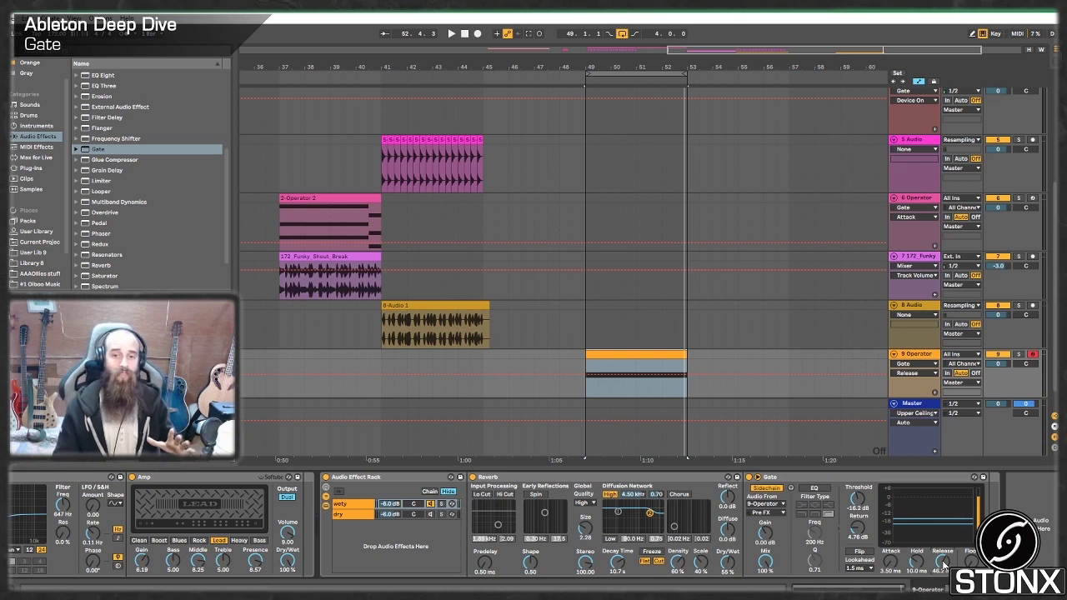
- Unmute the dry chain and add two identical Saturators to it with Soft Sine, 6.00 dB Drive, -6.00 dB Output and Soft Clip on
{"action": "left_click", "coordinate": [393, 515]}
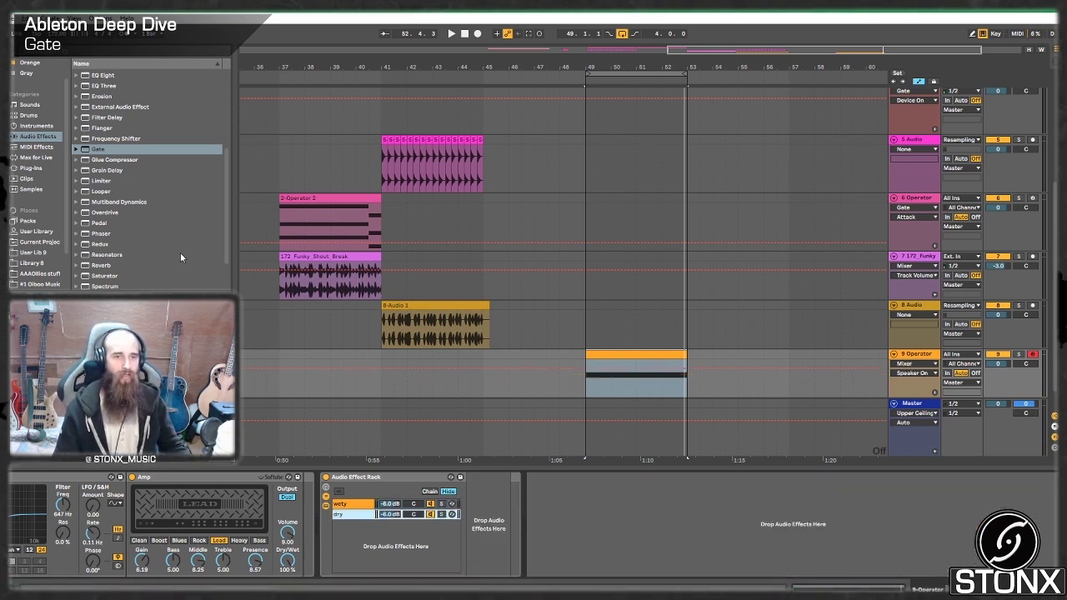
{"action": "scroll", "coordinate": [122, 247], "scroll_direction": "down", "scroll_amount": 2}
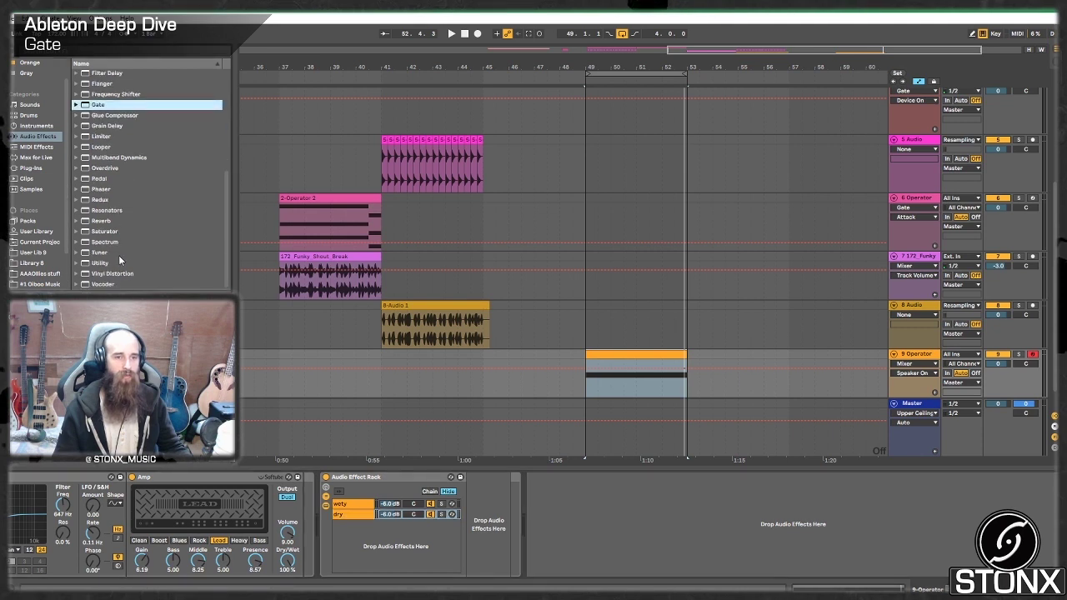
{"action": "left_click_drag", "start_coordinate": [105, 233], "coordinate": [479, 510]}
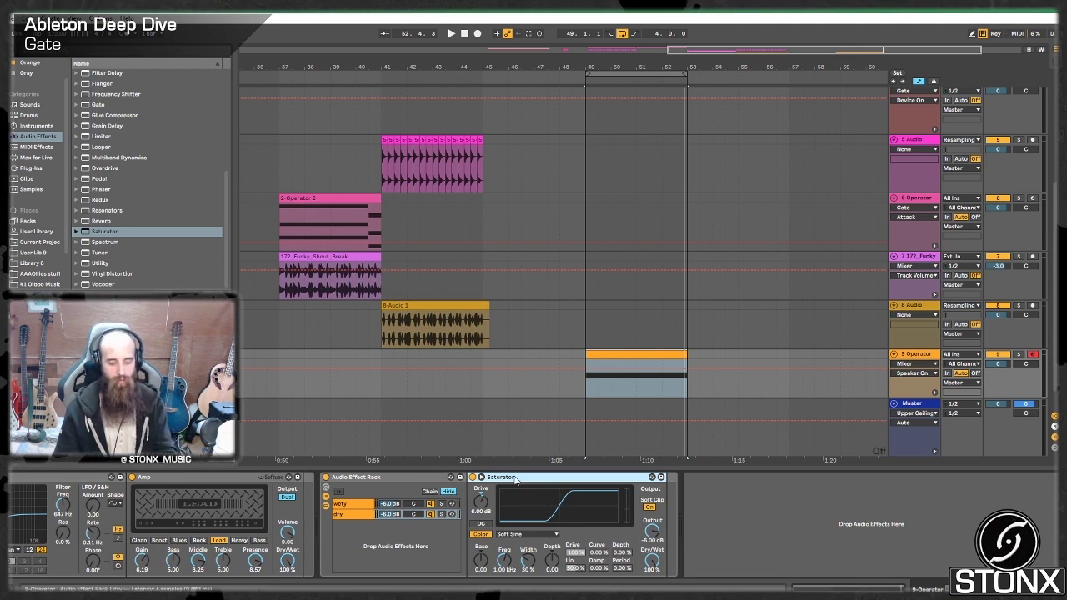
{"action": "key", "text": "ctrl+d"}
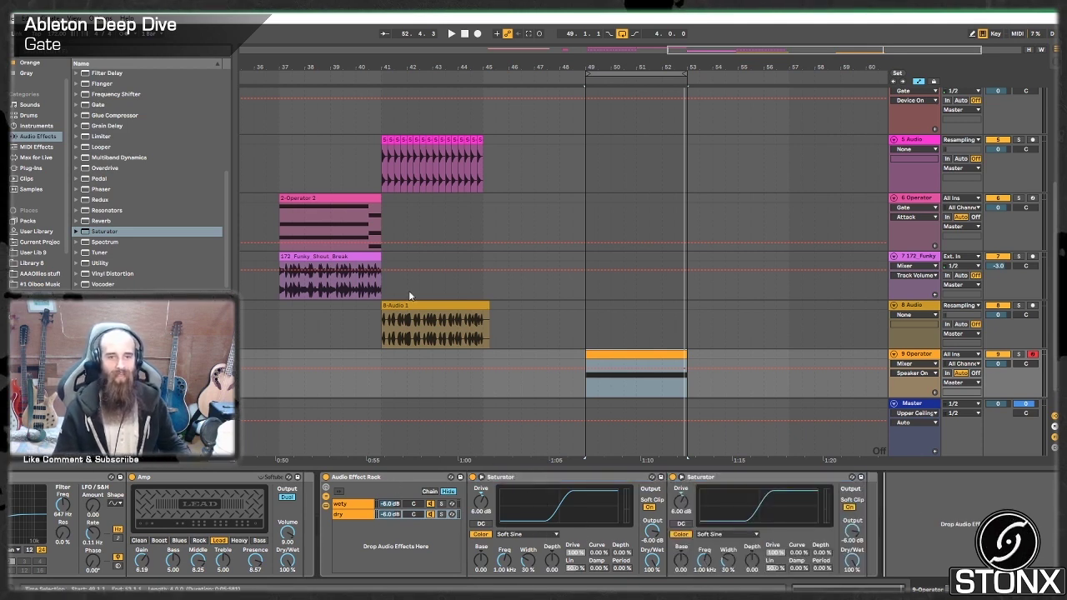
- Add a Glue Compressor after the rack with Threshold -21.6 dB, Makeup 10.0 dB and Soft clip on, and show the wety chain's devices
{"action": "scroll", "coordinate": [134, 168], "scroll_direction": "up", "scroll_amount": 4}
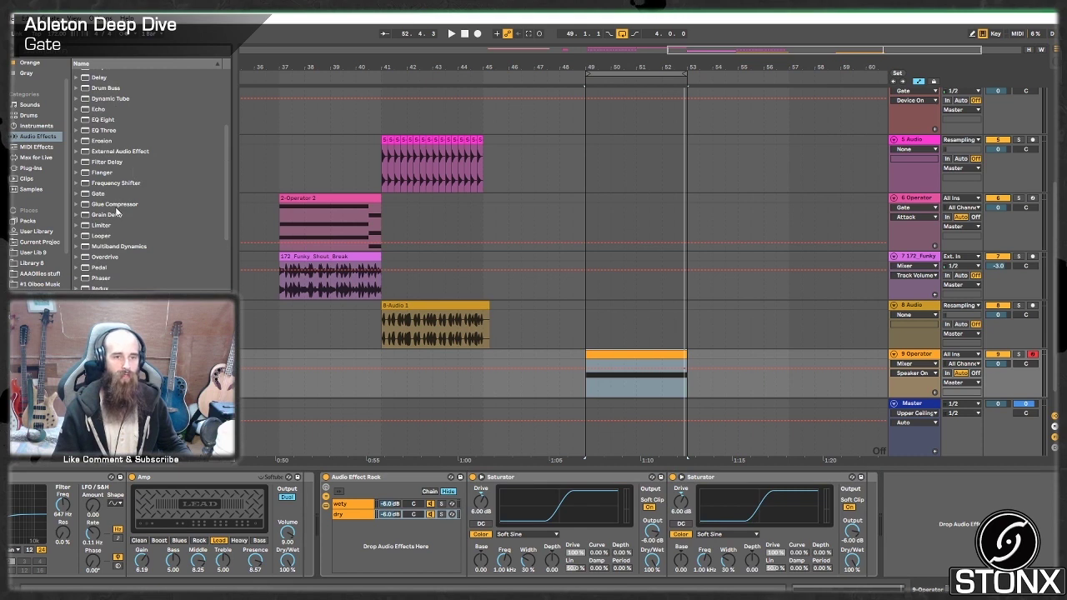
{"action": "left_click", "coordinate": [117, 204]}
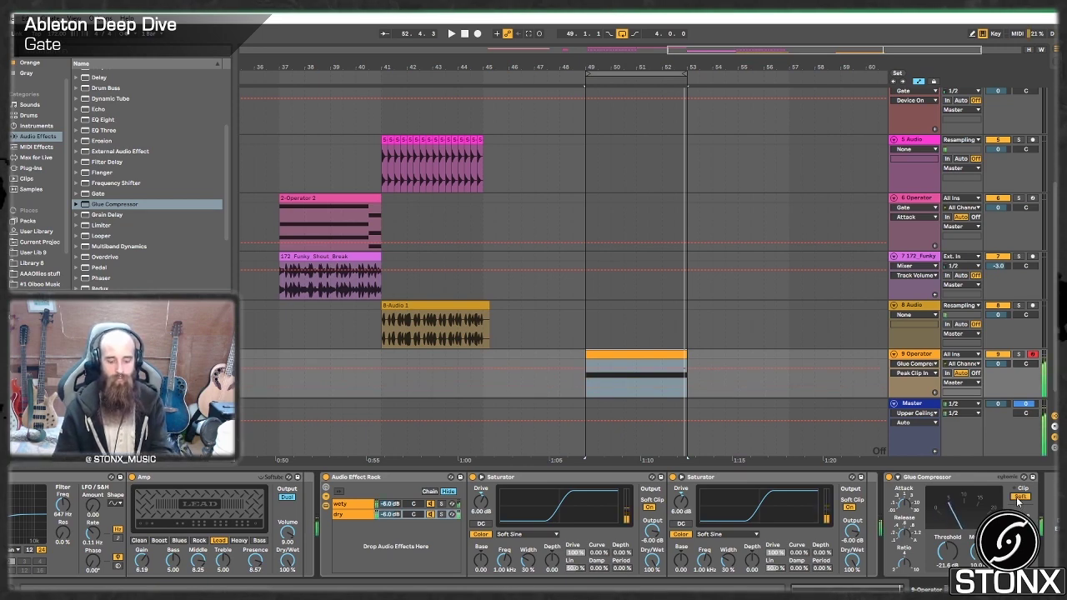
{"action": "left_click", "coordinate": [340, 506]}
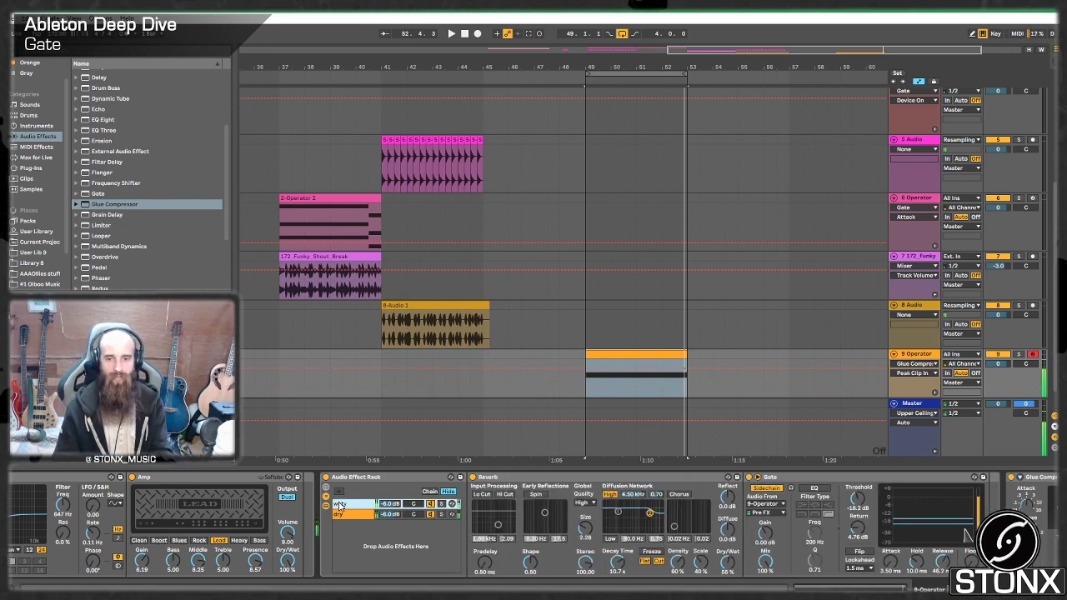
{"action": "scroll", "coordinate": [533, 525], "scroll_direction": "left", "scroll_amount": 10}
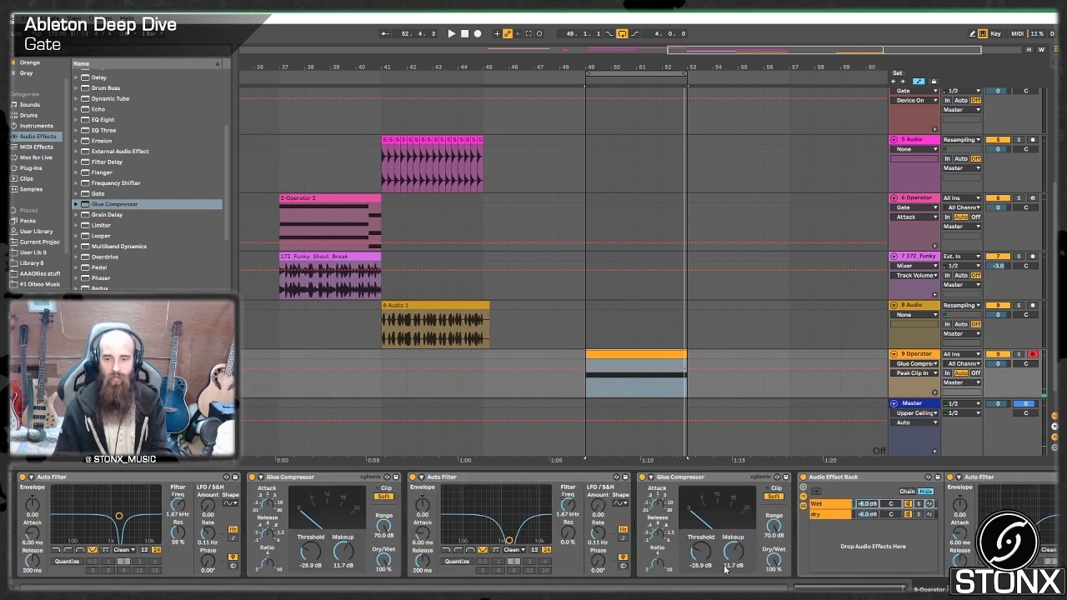
{"action": "scroll", "coordinate": [758, 566], "scroll_direction": "right", "scroll_amount": 10}
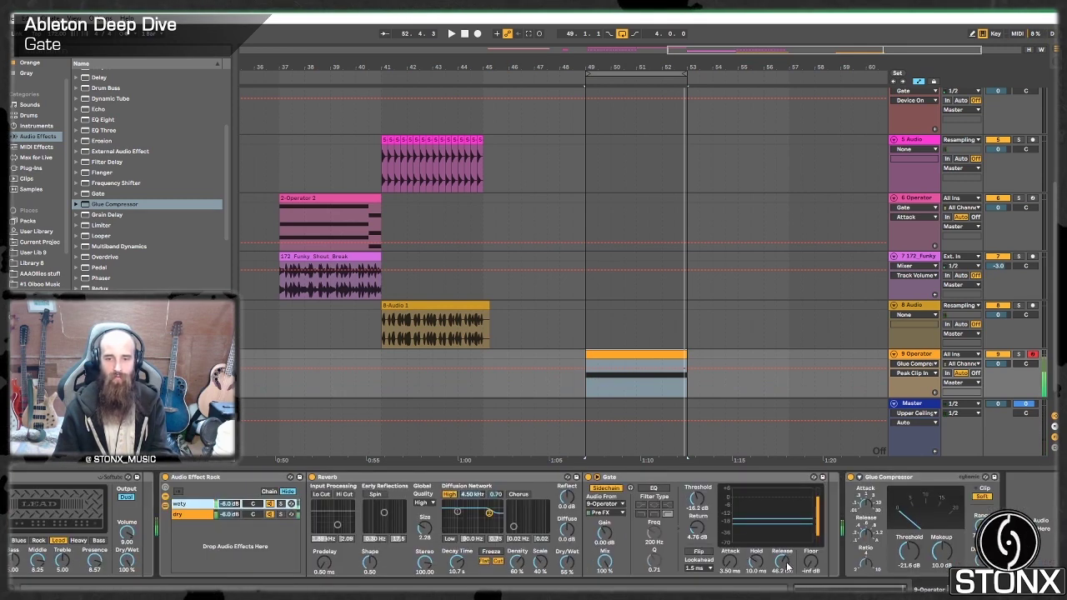
- Set the wety chain Gate's Hold to 4.79 ms, Threshold to -18.5 dB, Attack to 84.5 ms and Release to 17.3 ms
{"action": "mouse_move", "coordinate": [755, 561]}
{"action": "left_mouse_down"}
{"action": "mouse_move", "coordinate": [755, 529]}
{"action": "mouse_move", "coordinate": [756, 570]}
{"action": "left_mouse_up"}
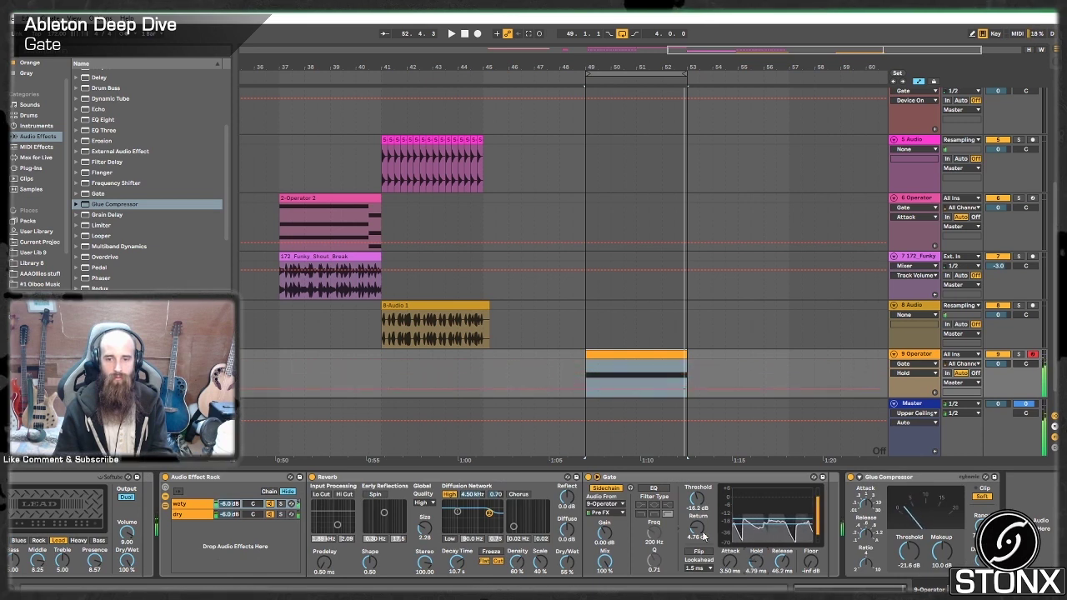
{"action": "left_click_drag", "start_coordinate": [697, 498], "coordinate": [697, 504]}
{"action": "left_click_drag", "start_coordinate": [730, 560], "coordinate": [730, 540]}
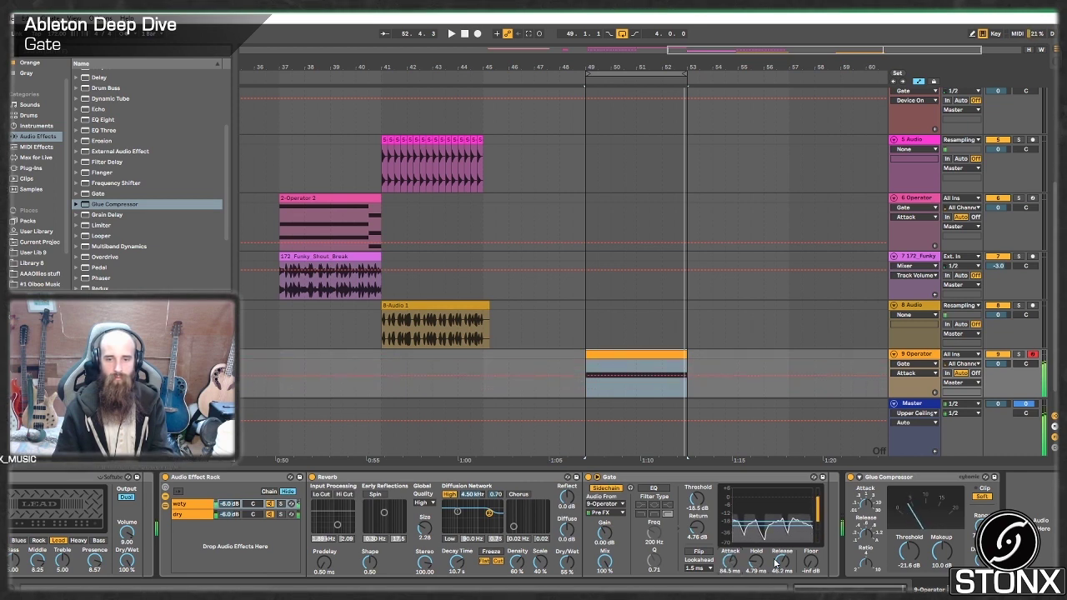
{"action": "left_click_drag", "start_coordinate": [782, 561], "coordinate": [782, 596]}
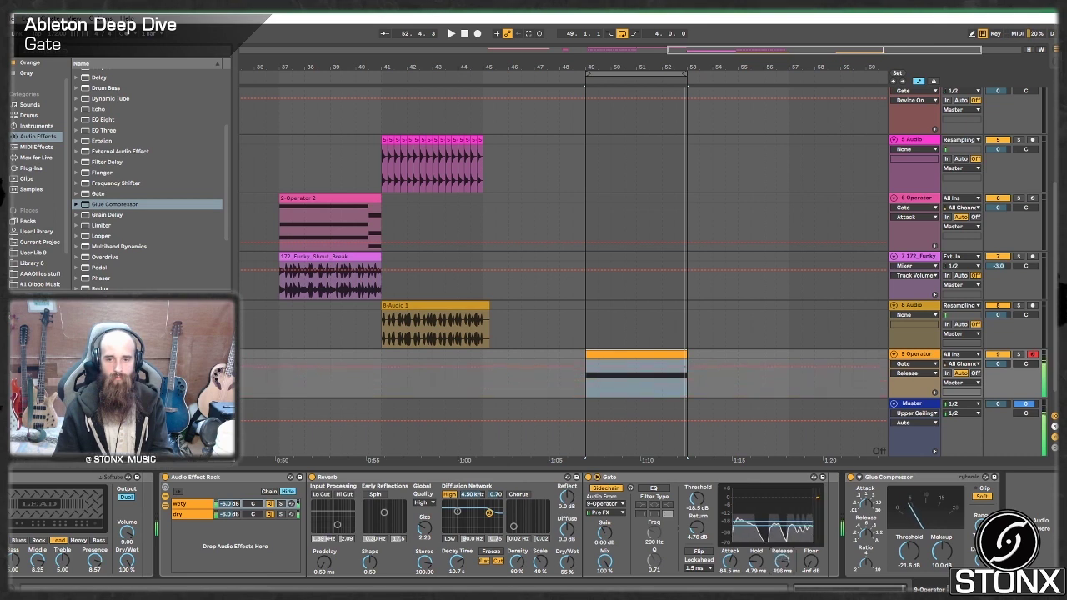
{"action": "left_click_drag", "start_coordinate": [782, 561], "coordinate": [782, 550]}
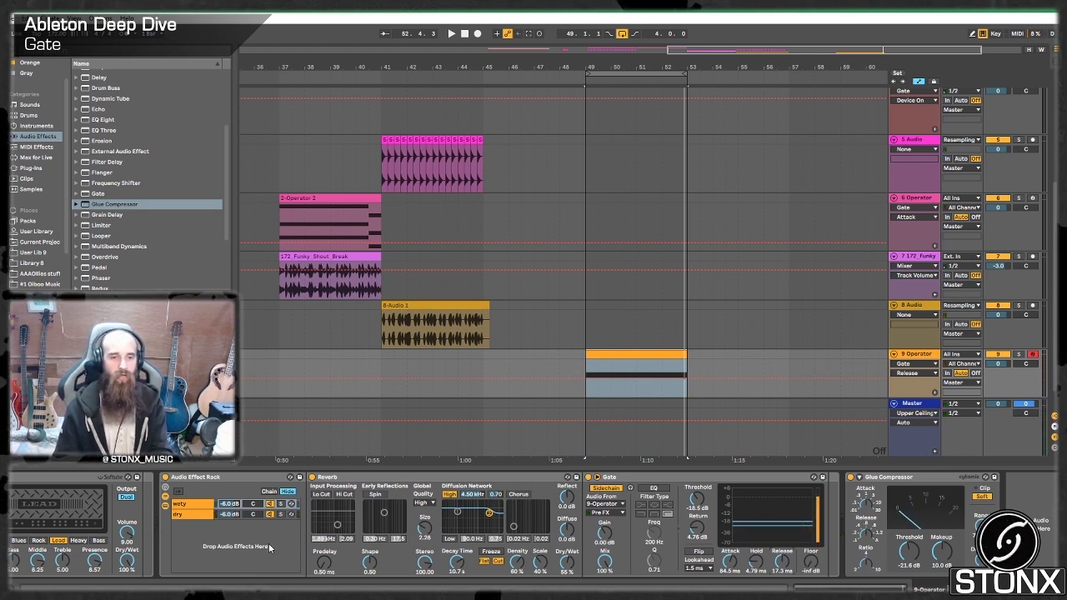
- Solo the dry chain to audition it alone, and inspect Operator's oscillator A level and envelope
{"action": "left_click", "coordinate": [280, 514]}
{"action": "left_click", "coordinate": [281, 514]}
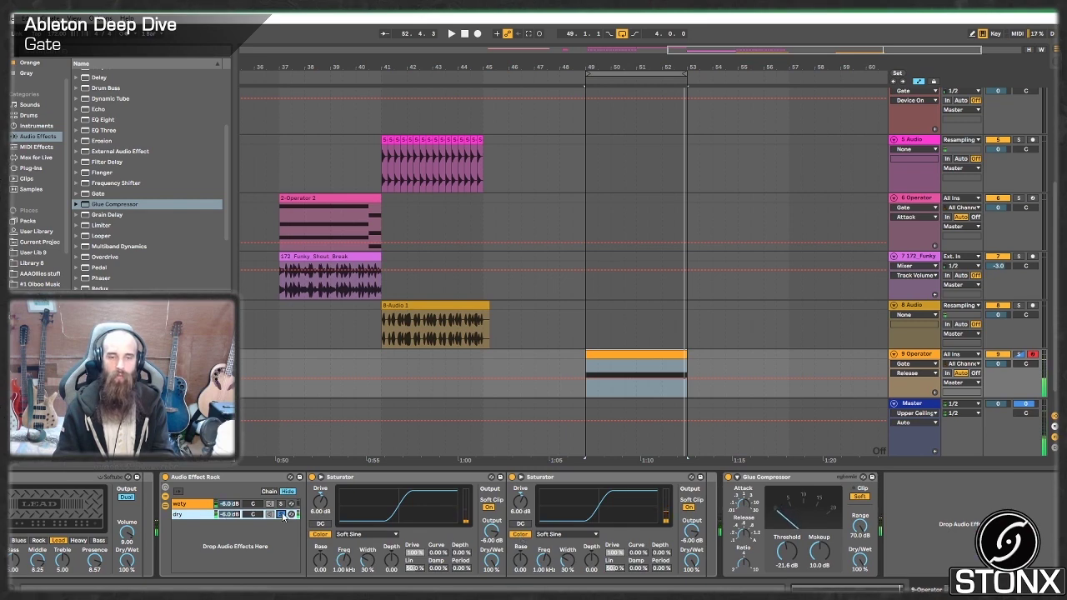
{"action": "scroll", "coordinate": [577, 498], "scroll_direction": "left", "scroll_amount": 10}
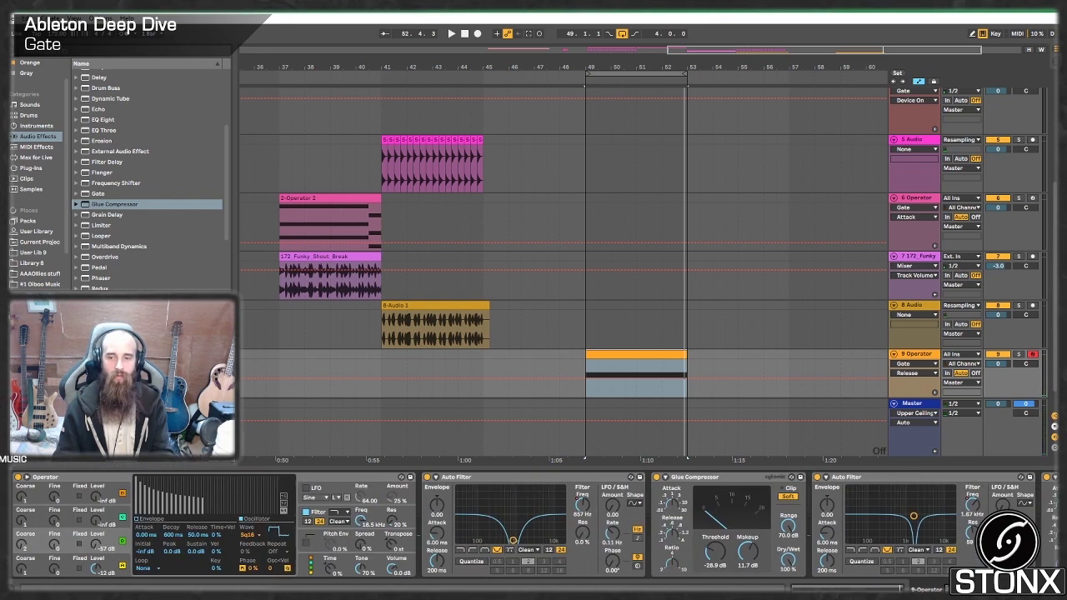
{"action": "left_click", "coordinate": [105, 569]}
{"action": "left_click", "coordinate": [137, 519]}
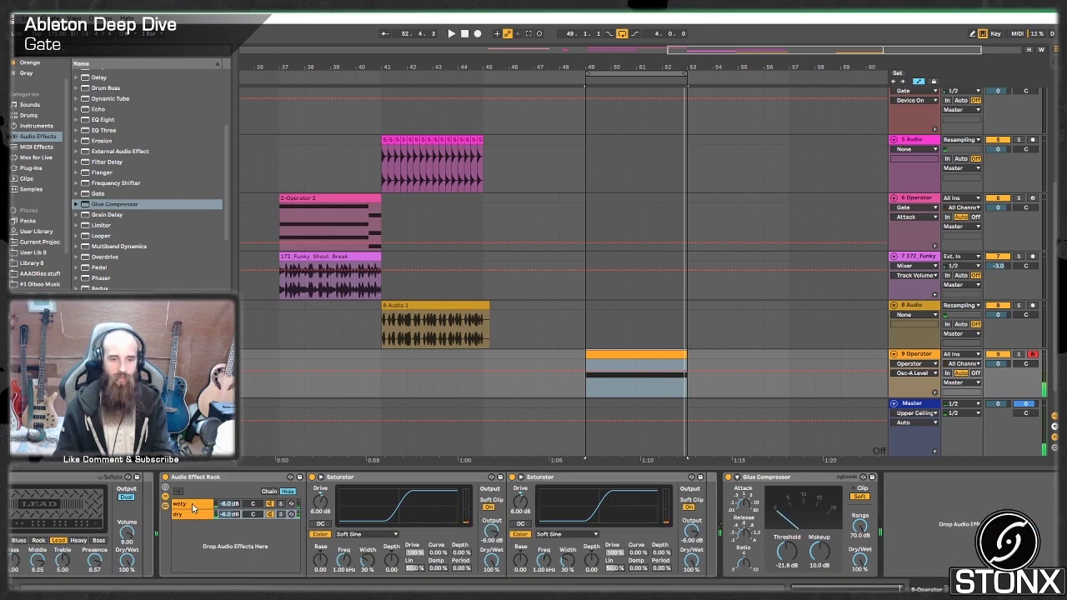
- Set the wety chain Reverb's Size to 74.84 and Decay Time to 2.11 s
{"action": "left_click", "coordinate": [193, 508]}
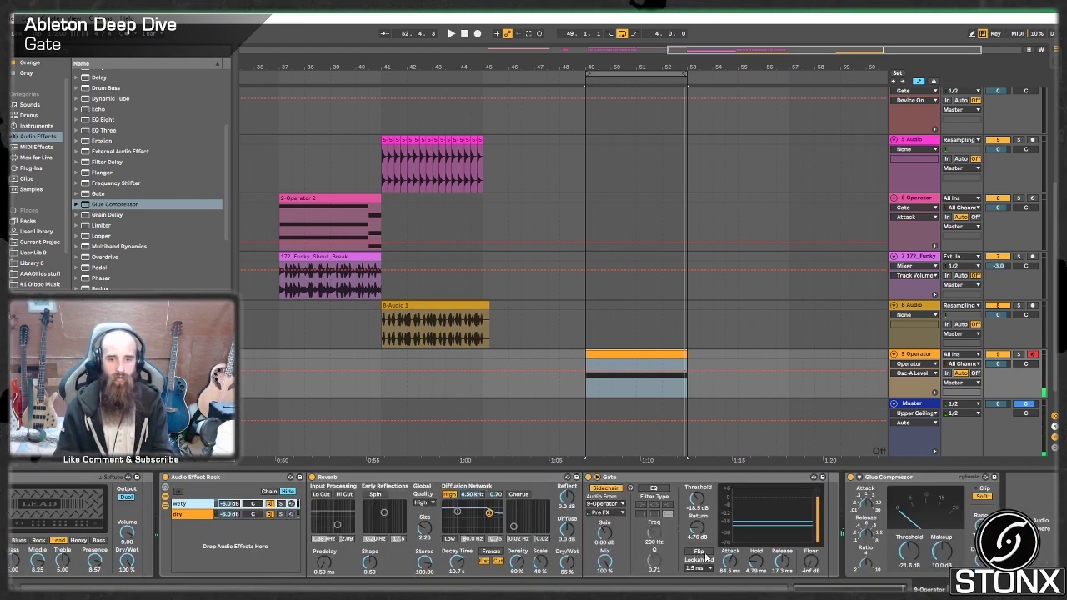
{"action": "left_click", "coordinate": [460, 572]}
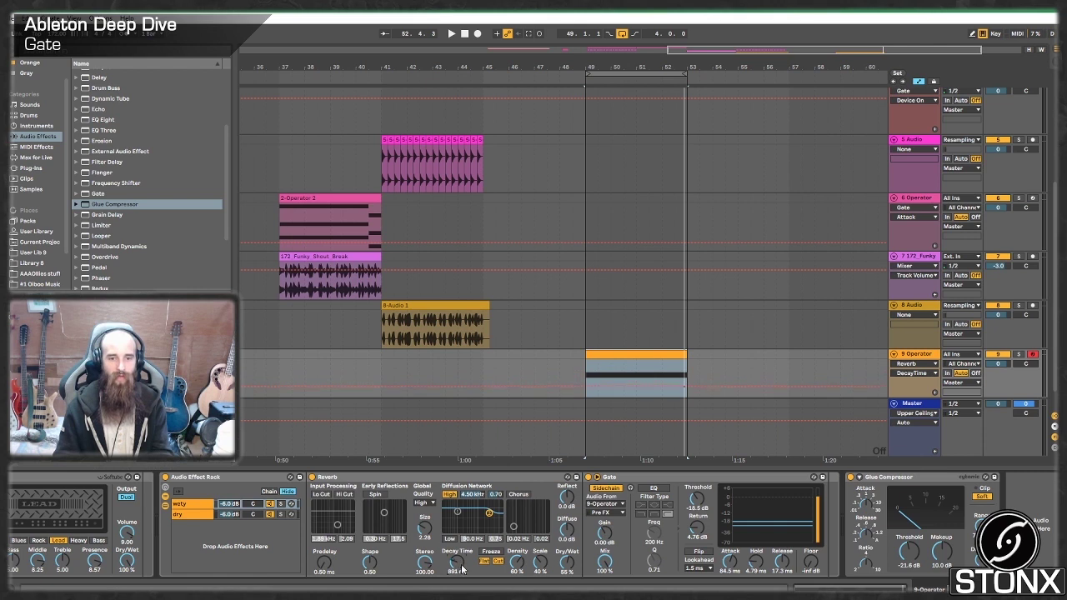
{"action": "left_click_drag", "start_coordinate": [424, 528], "coordinate": [424, 481]}
{"action": "left_click_drag", "start_coordinate": [460, 567], "coordinate": [460, 534]}
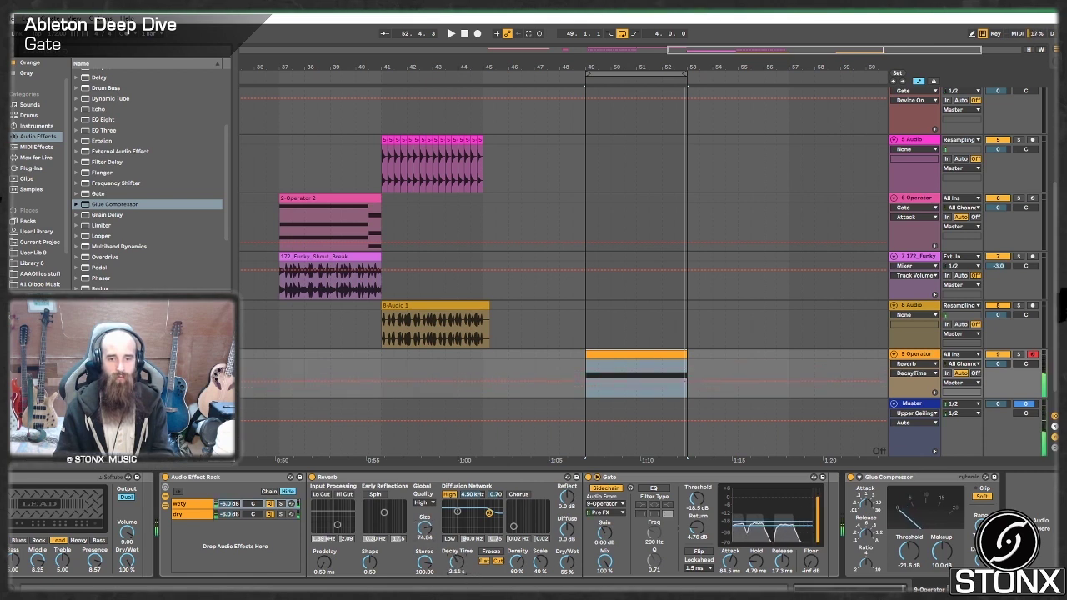